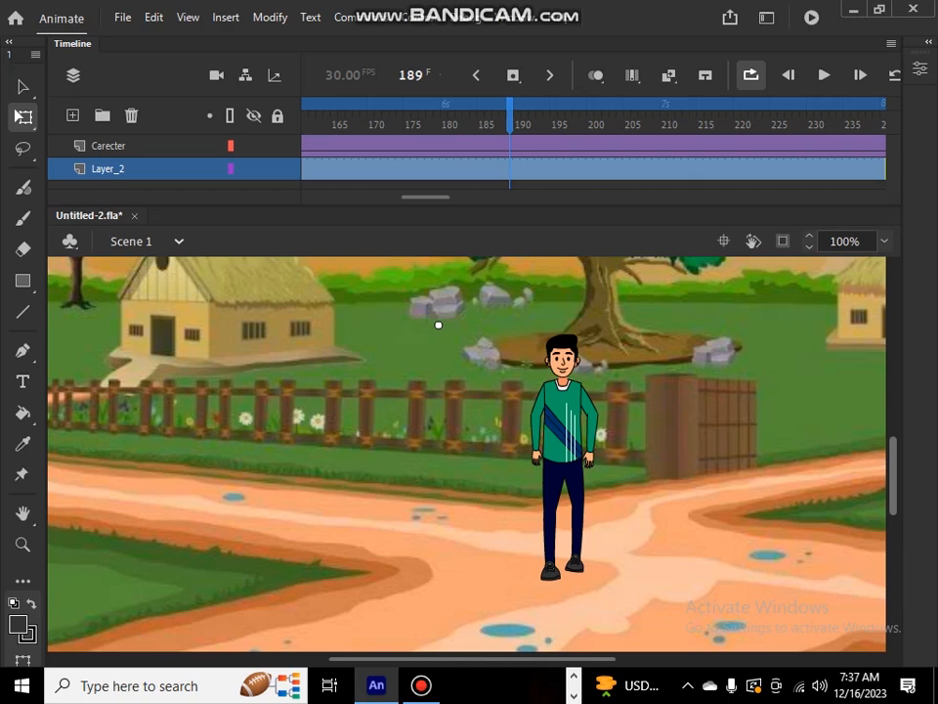
# Step: Play back the character's walk along the village path and return the playhead to frame 96
pyautogui.scroll(2, 468, 455)
pyautogui.scroll(-2, 467, 455)
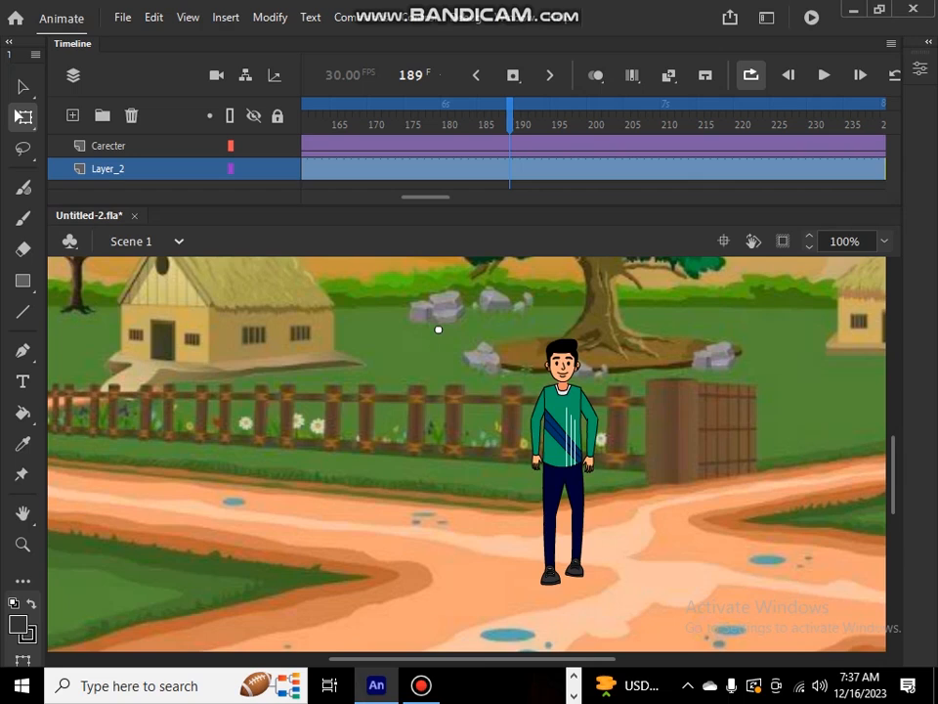
pyautogui.click(458, 124)
pyautogui.click(824, 74)
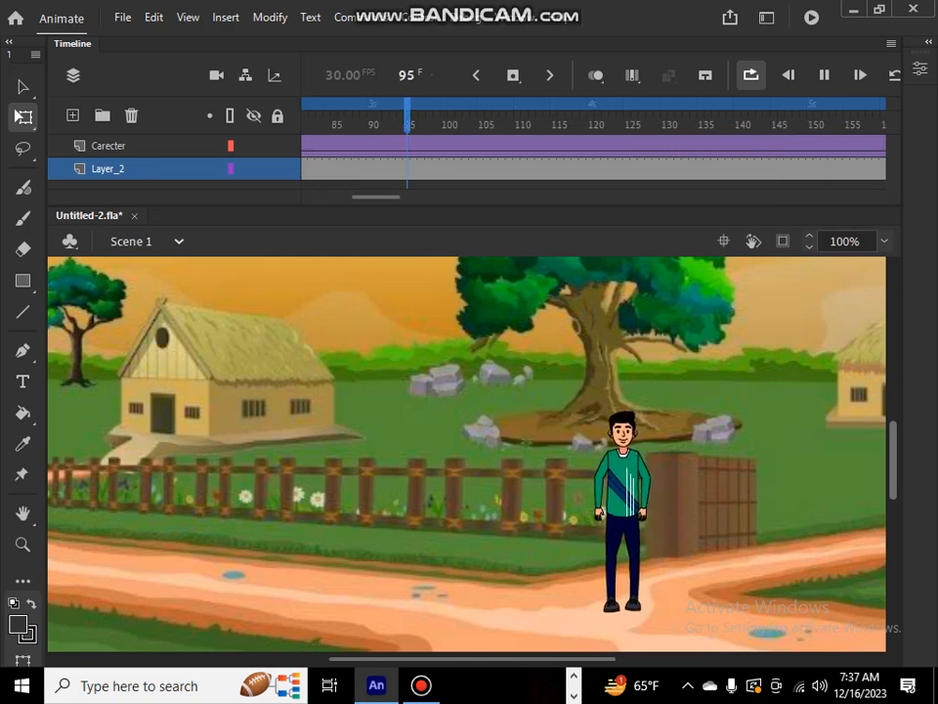
pyautogui.press('Return')
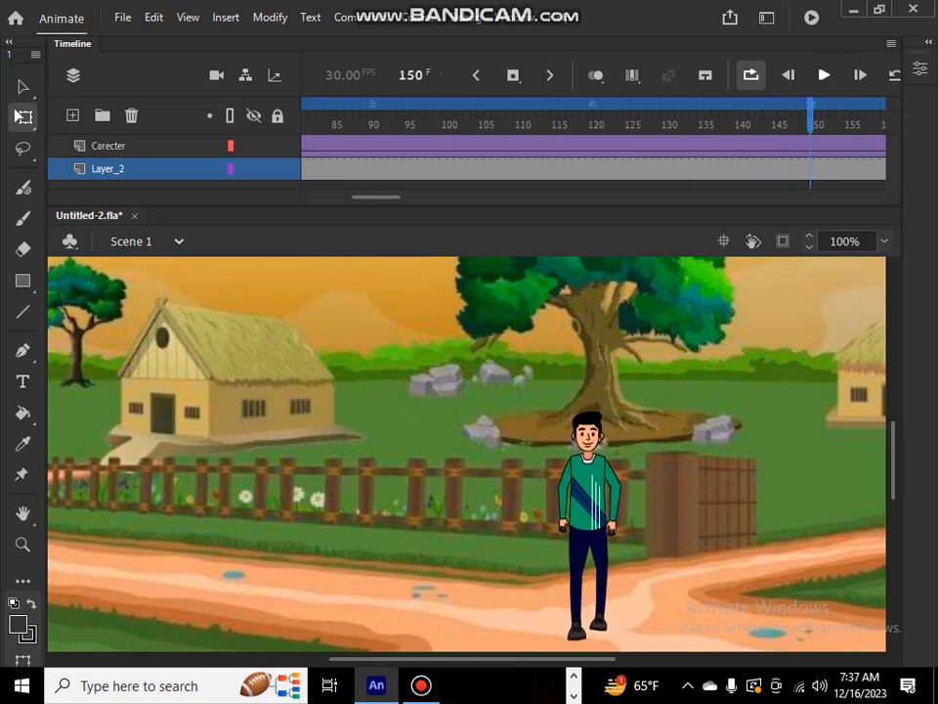
pyautogui.moveTo(810, 119); pyautogui.dragTo(415, 119)
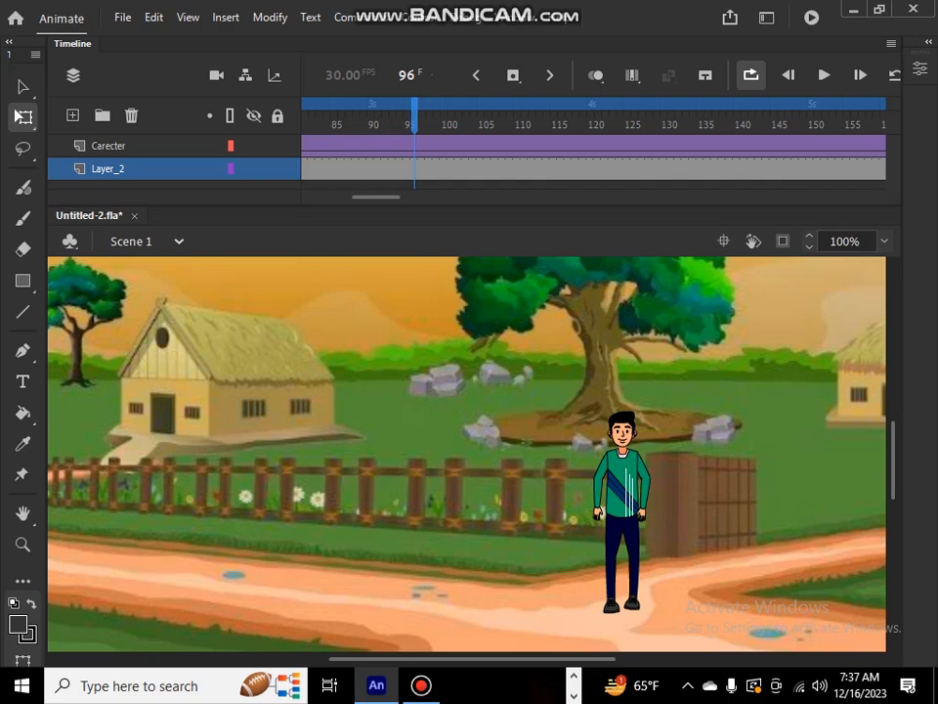
# Step: Replay the character's walk at 200% stage magnification and bring the playhead back to frame 97
pyautogui.moveTo(375, 198); pyautogui.dragTo(323, 197)
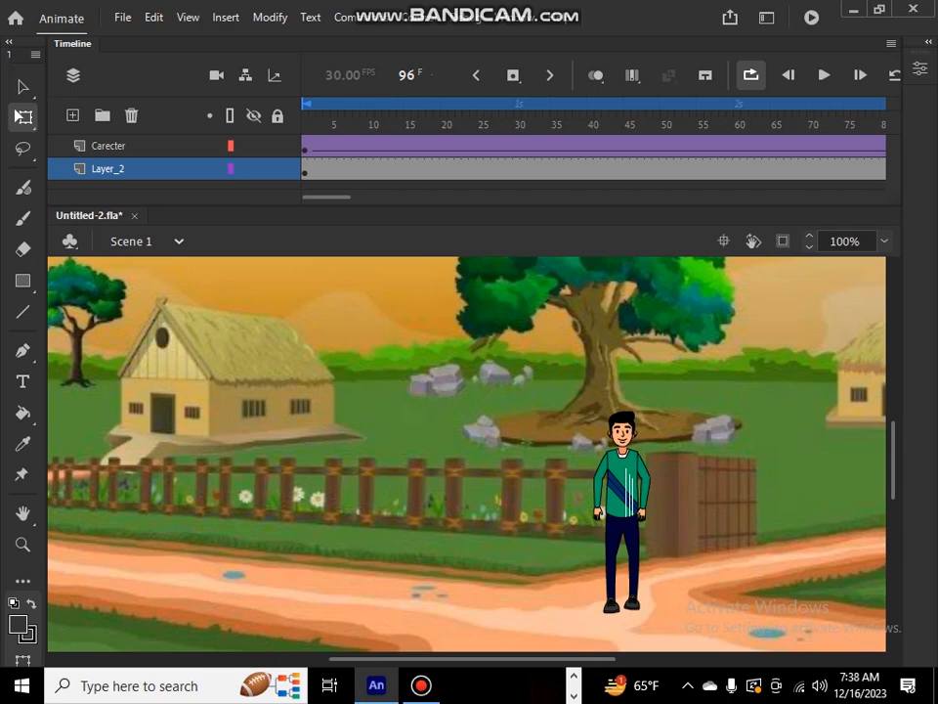
pyautogui.hotkey('ctrl', '=')
pyautogui.moveTo(894, 461); pyautogui.dragTo(893, 468)
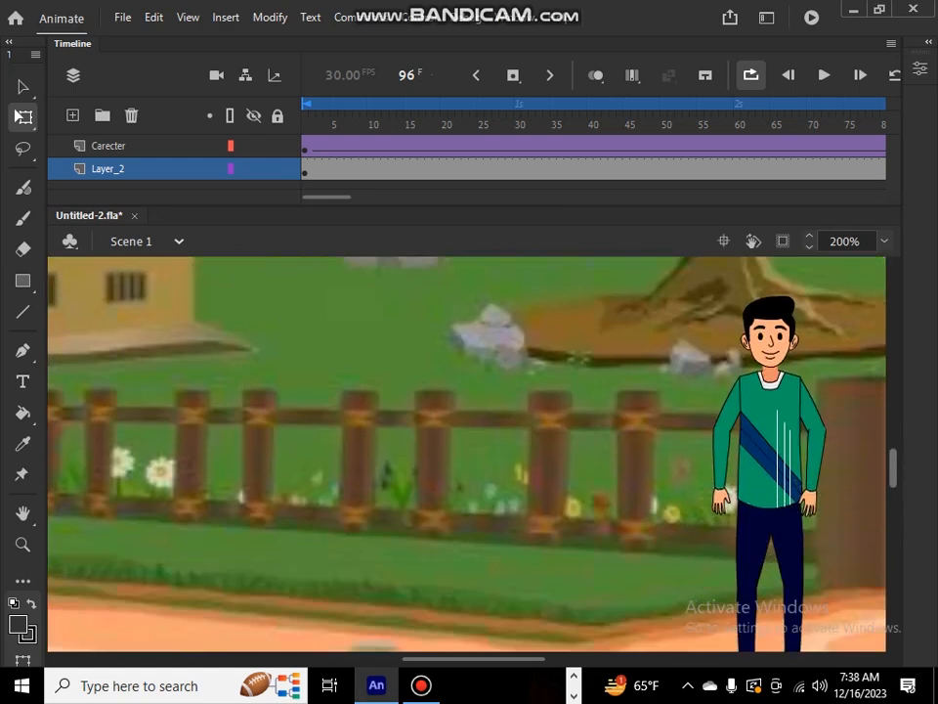
pyautogui.click(824, 76)
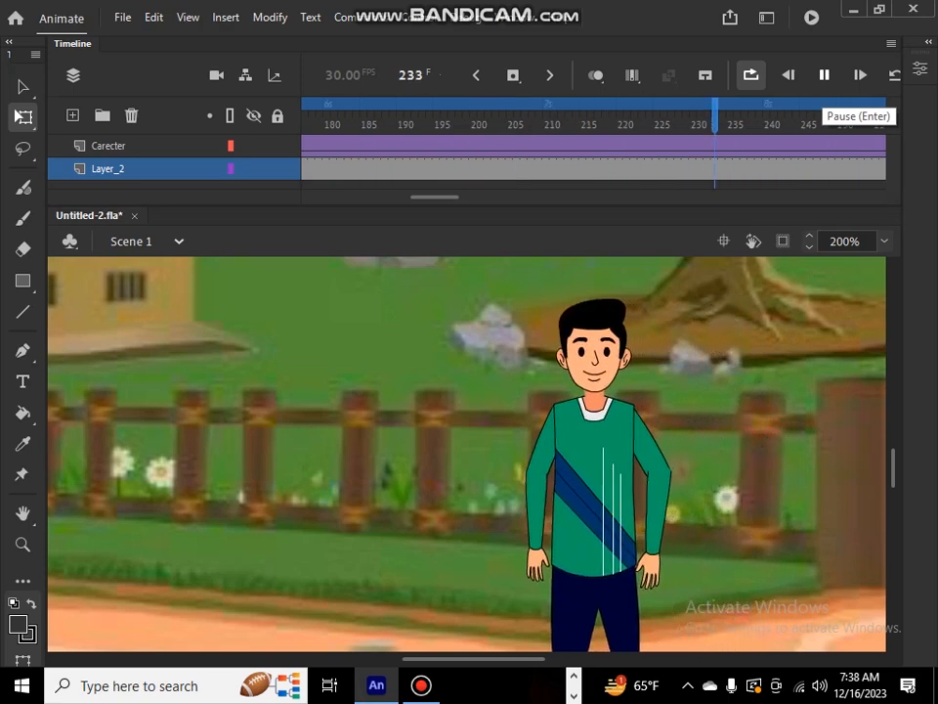
pyautogui.click(824, 75)
pyautogui.moveTo(861, 107); pyautogui.dragTo(304, 108)
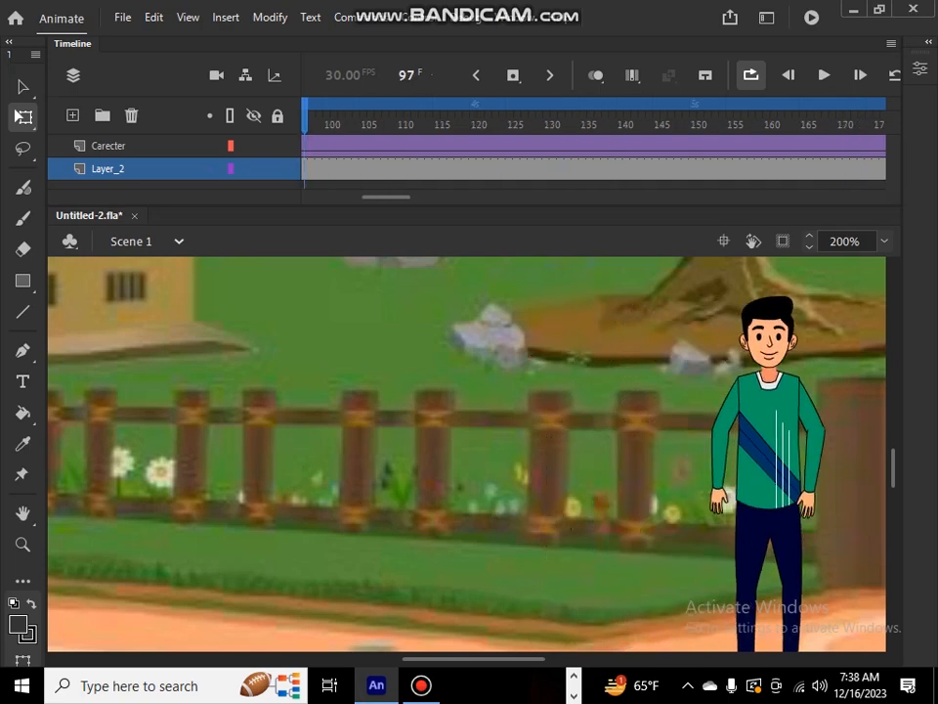
pyautogui.scroll(-2, 467, 454)
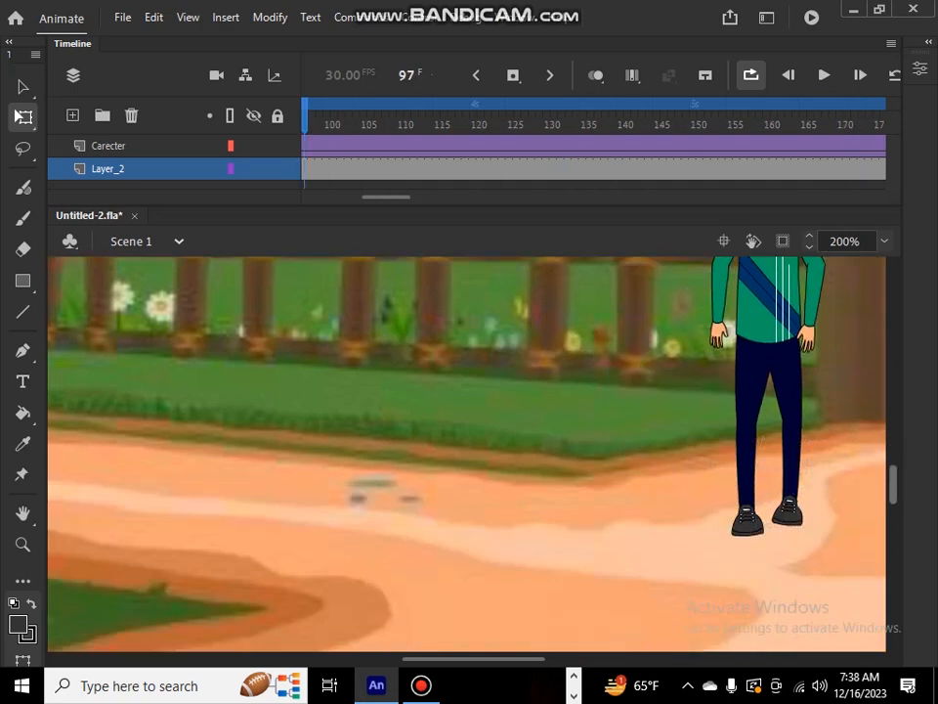
pyautogui.scroll(6, 467, 454)
pyautogui.scroll(-1, 467, 453)
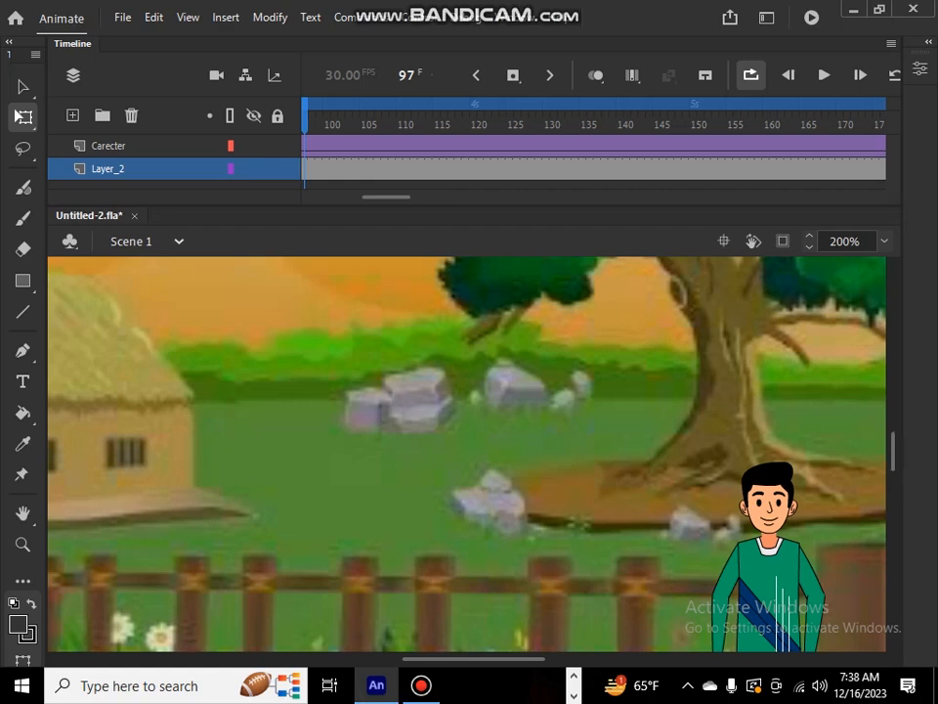
pyautogui.scroll(-5, 467, 454)
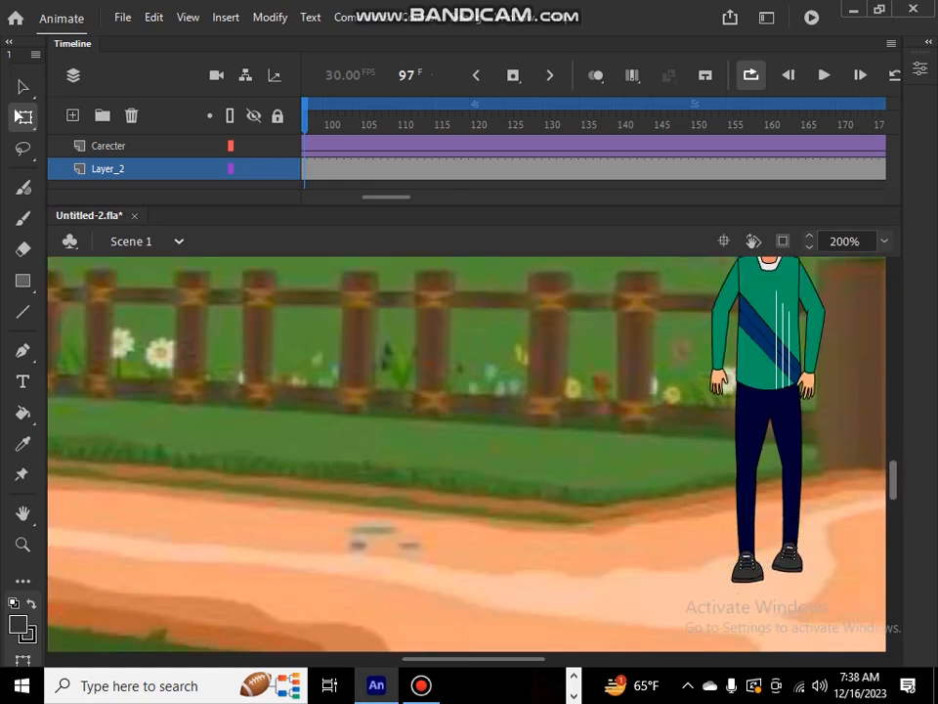
pyautogui.scroll(5, 467, 453)
pyautogui.scroll(-1, 467, 454)
pyautogui.scroll(-2, 467, 454)
pyautogui.scroll(3, 468, 454)
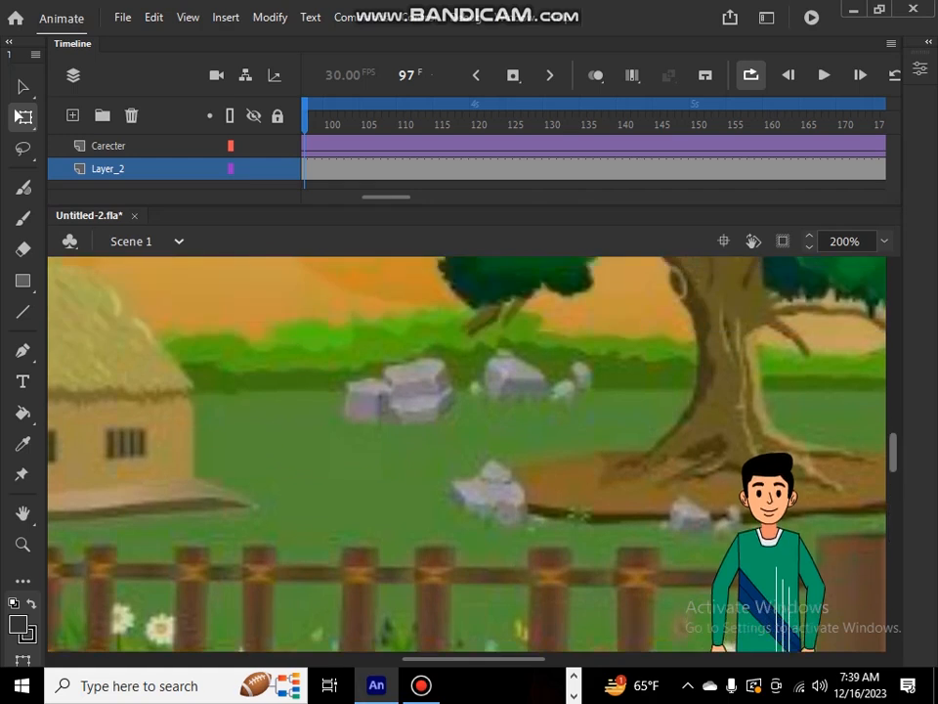
pyautogui.scroll(-1, 467, 453)
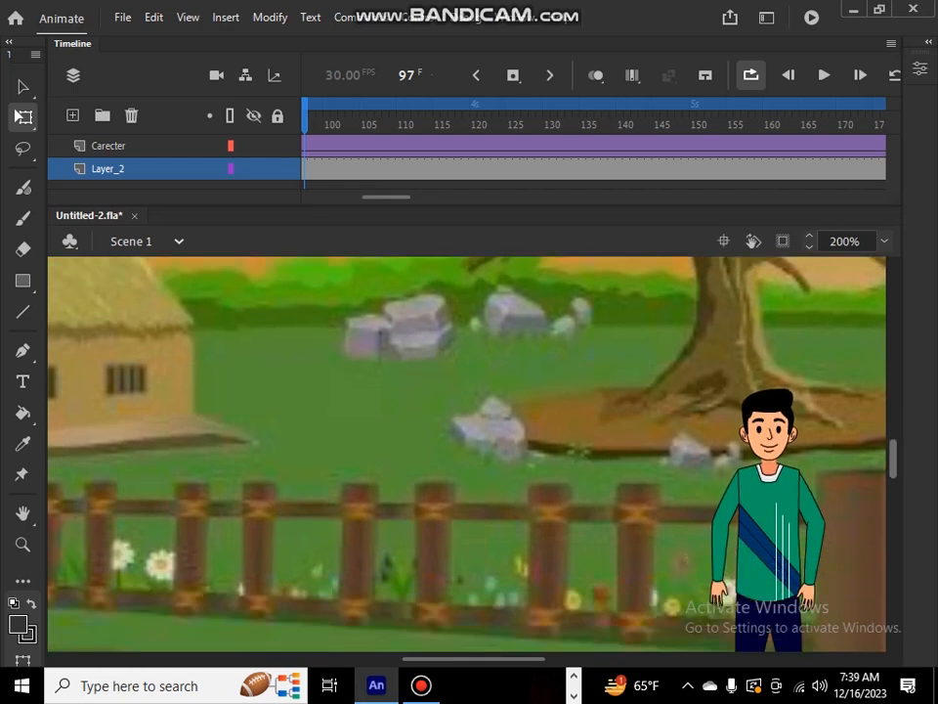
pyautogui.scroll(-1, 467, 454)
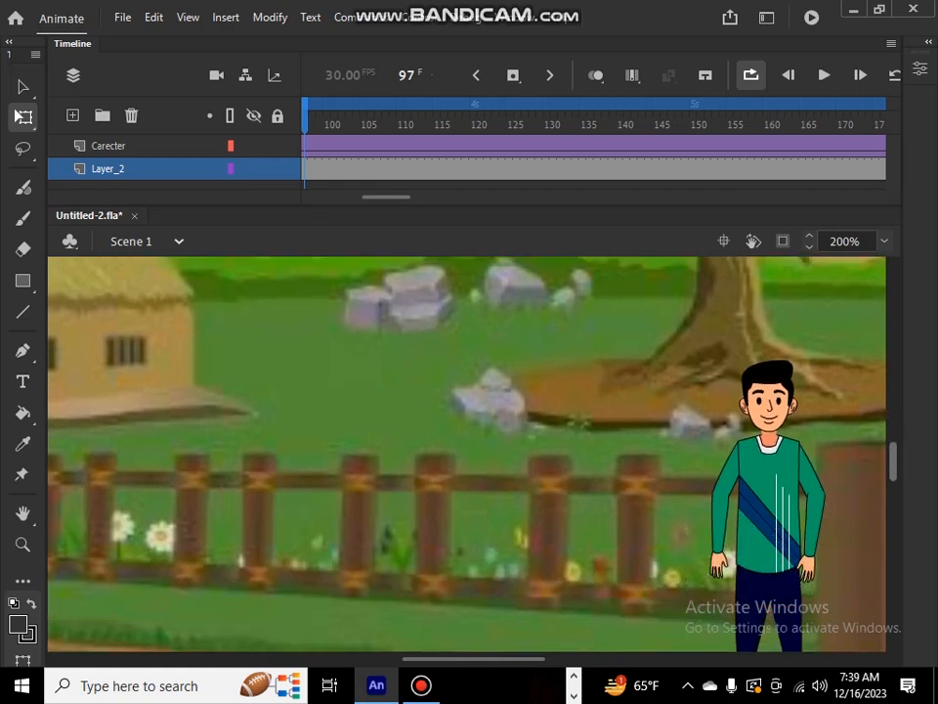
pyautogui.scroll(1, 467, 454)
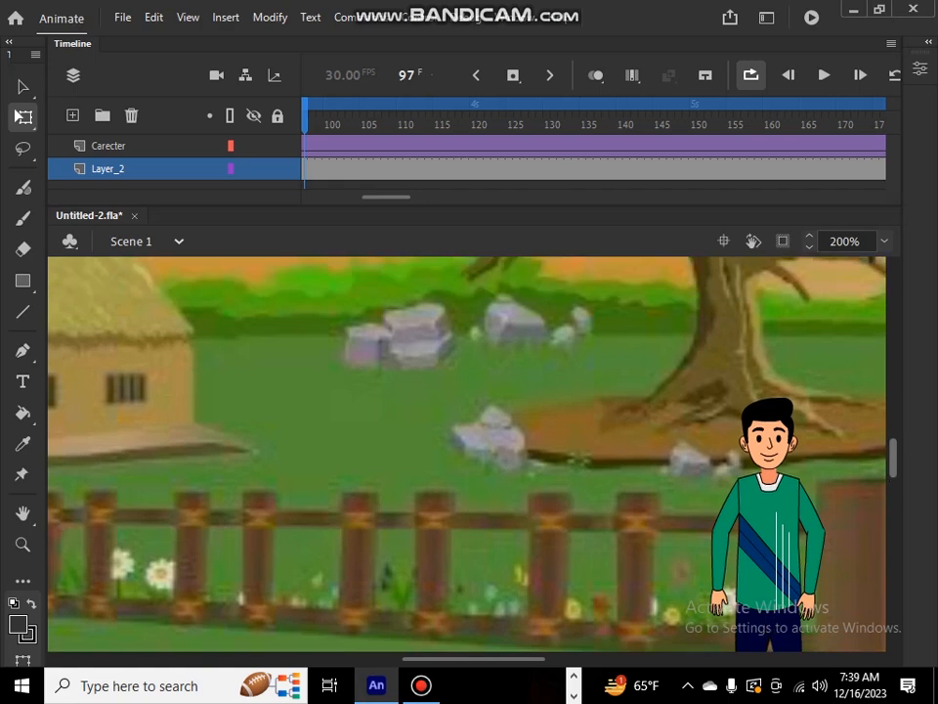
pyautogui.hscroll(2, 467, 453)
pyautogui.hscroll(-3, 468, 453)
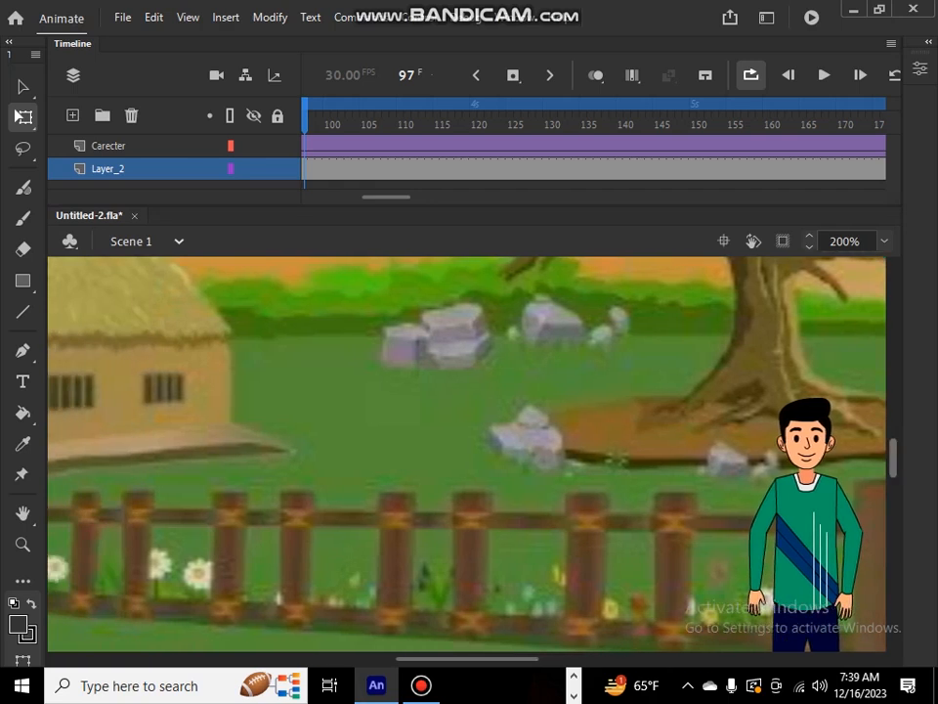
pyautogui.scroll(-3, 467, 453)
pyautogui.scroll(1, 467, 453)
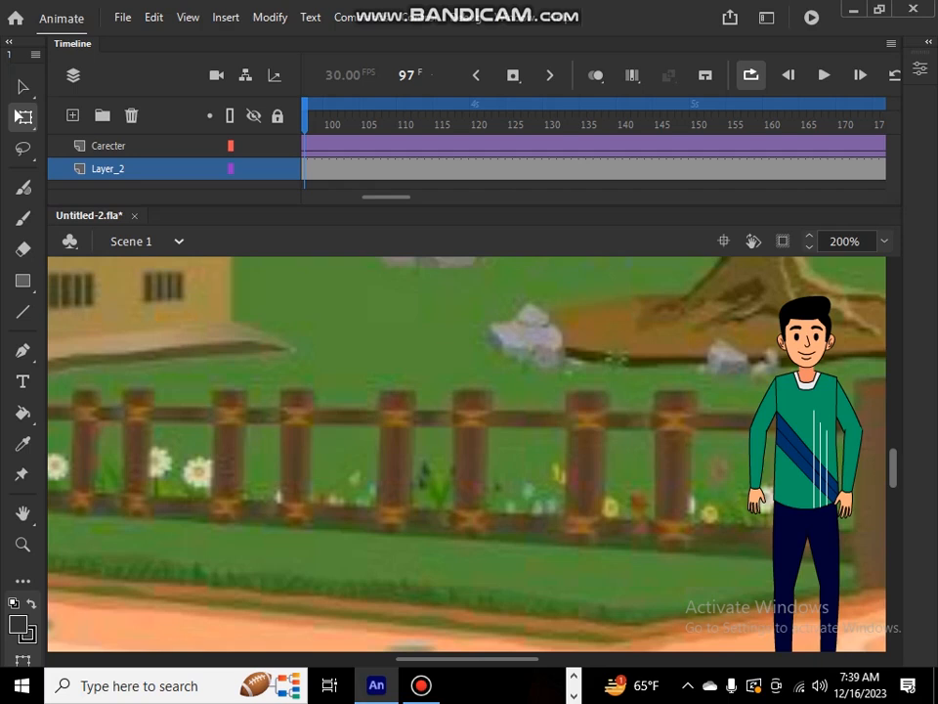
pyautogui.scroll(-3, 468, 454)
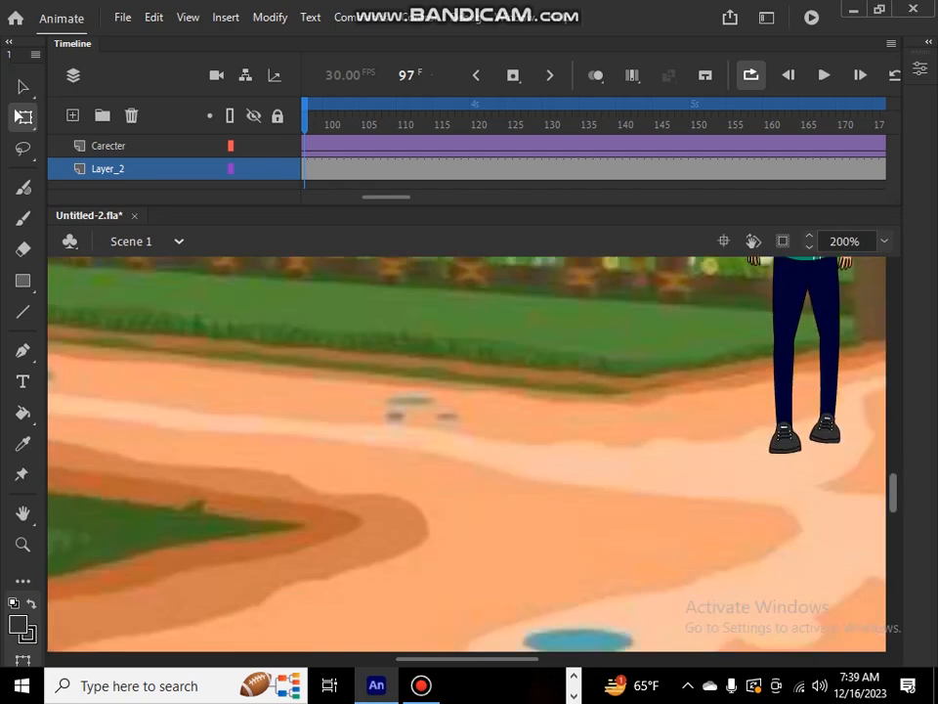
pyautogui.scroll(5, 467, 454)
pyautogui.scroll(-3, 467, 454)
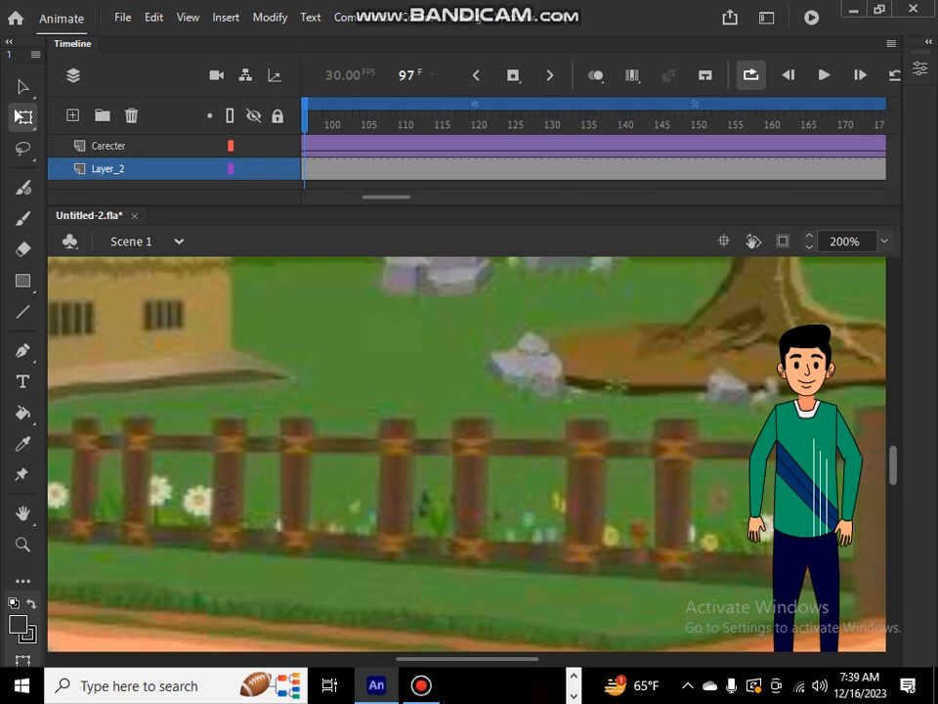
pyautogui.moveTo(894, 465); pyautogui.dragTo(894, 532)
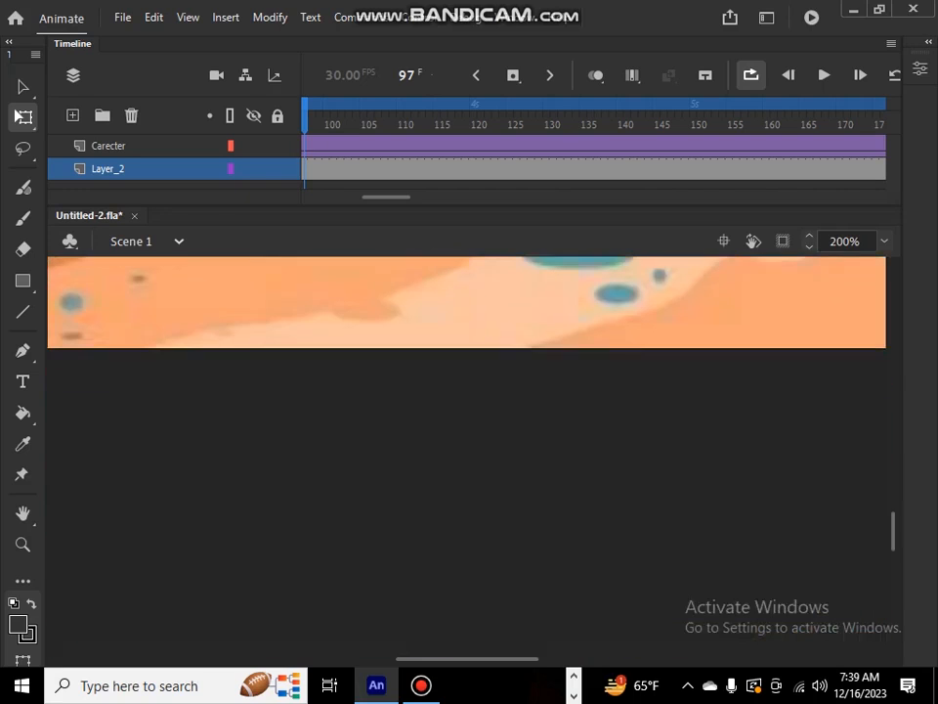
pyautogui.click(376, 685)
pyautogui.moveTo(422, 686)
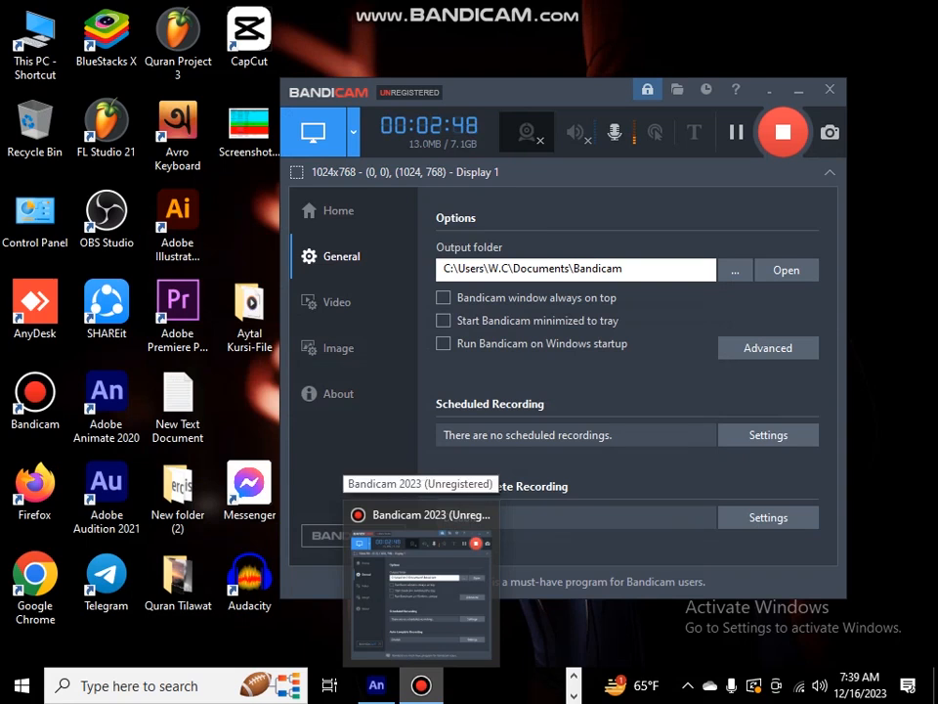
pyautogui.click(377, 685)
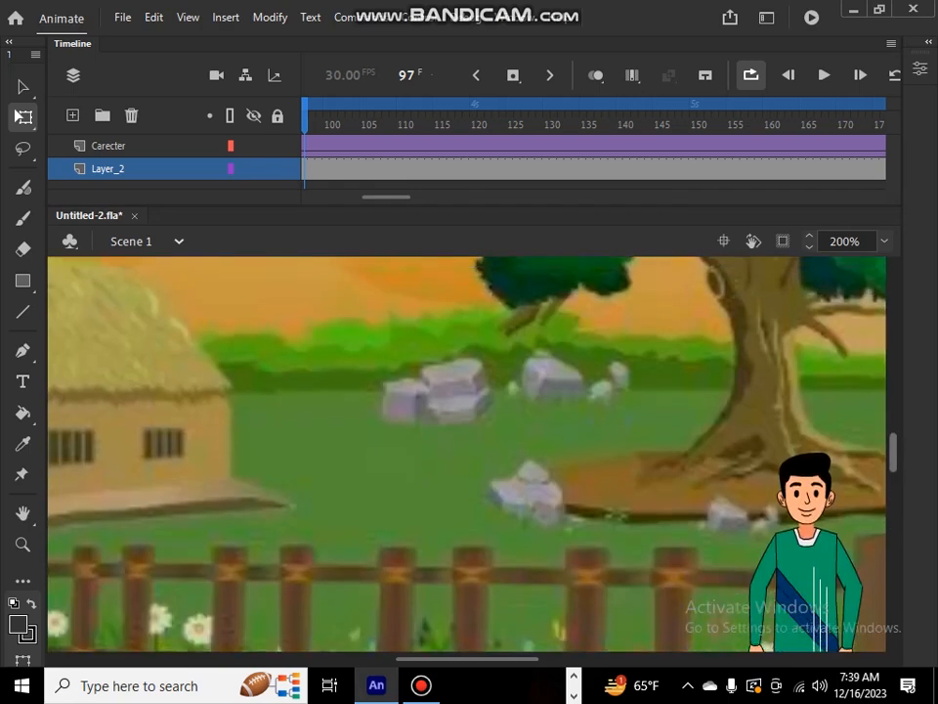
pyautogui.scroll(-2, 468, 453)
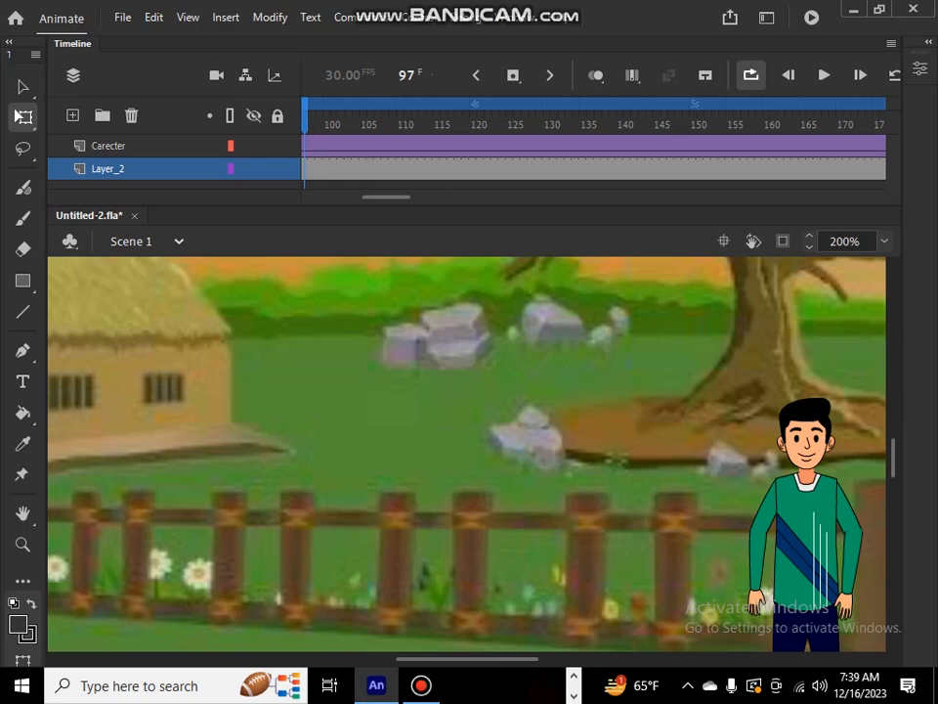
pyautogui.click(422, 686)
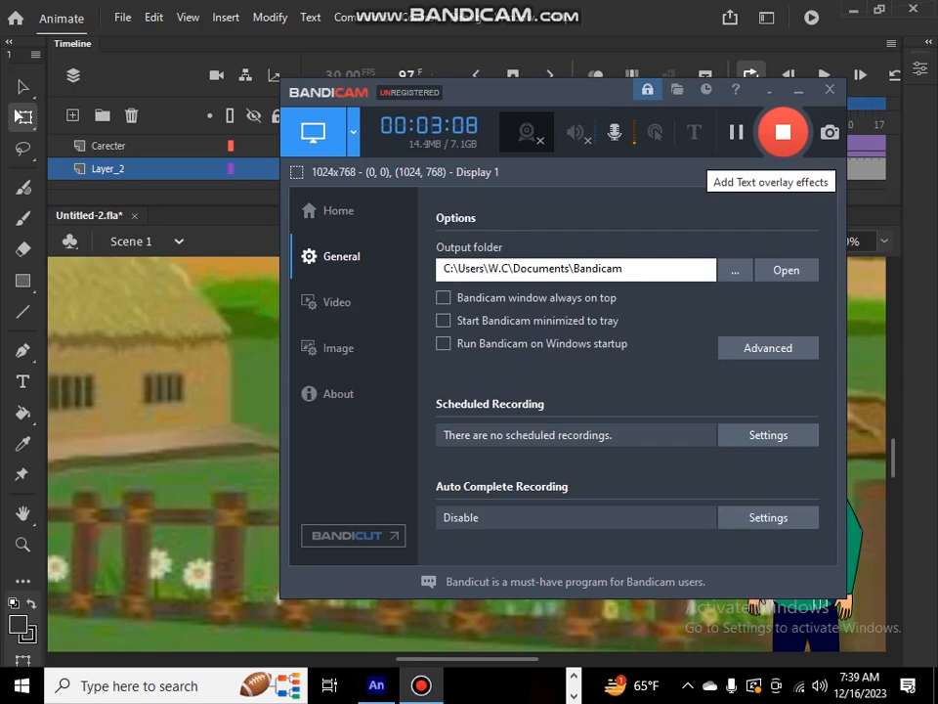
pyautogui.moveTo(561, 91); pyautogui.dragTo(509, 125)
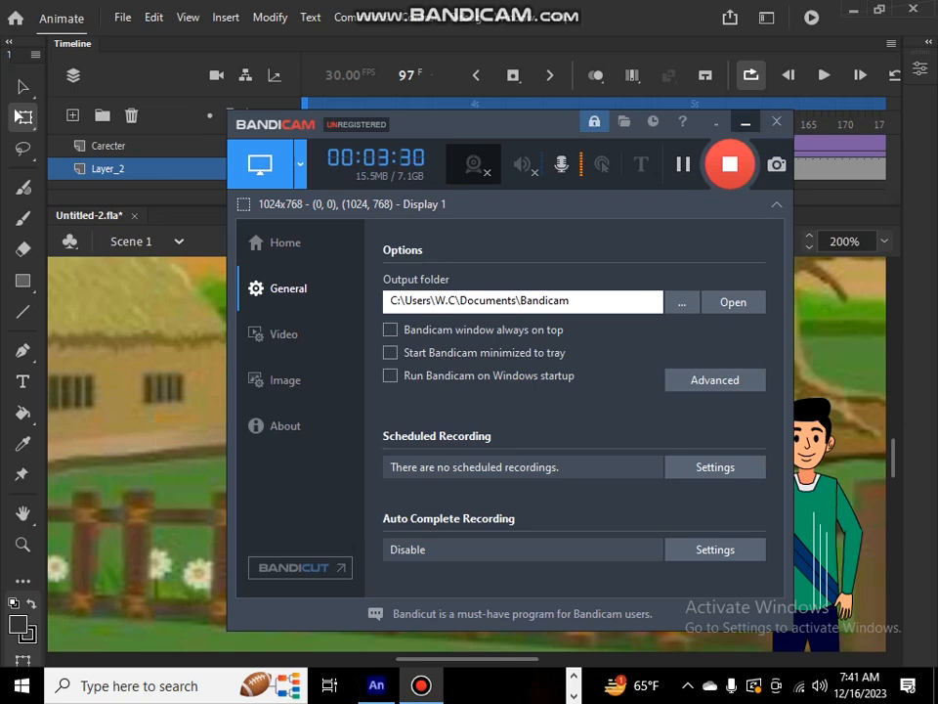
pyautogui.click(746, 123)
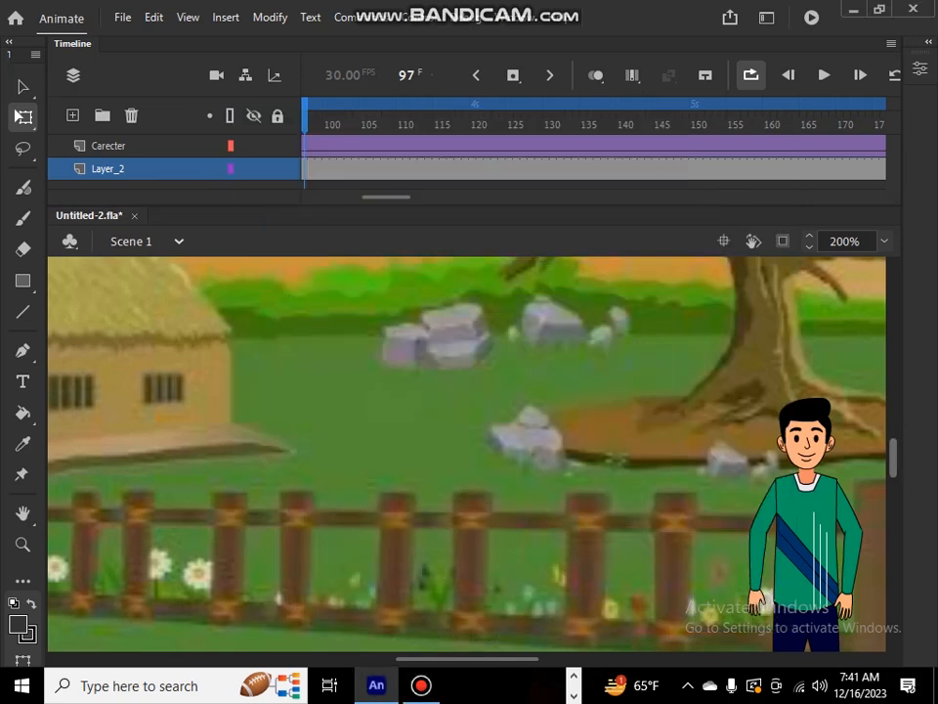
pyautogui.scroll(-3, 467, 454)
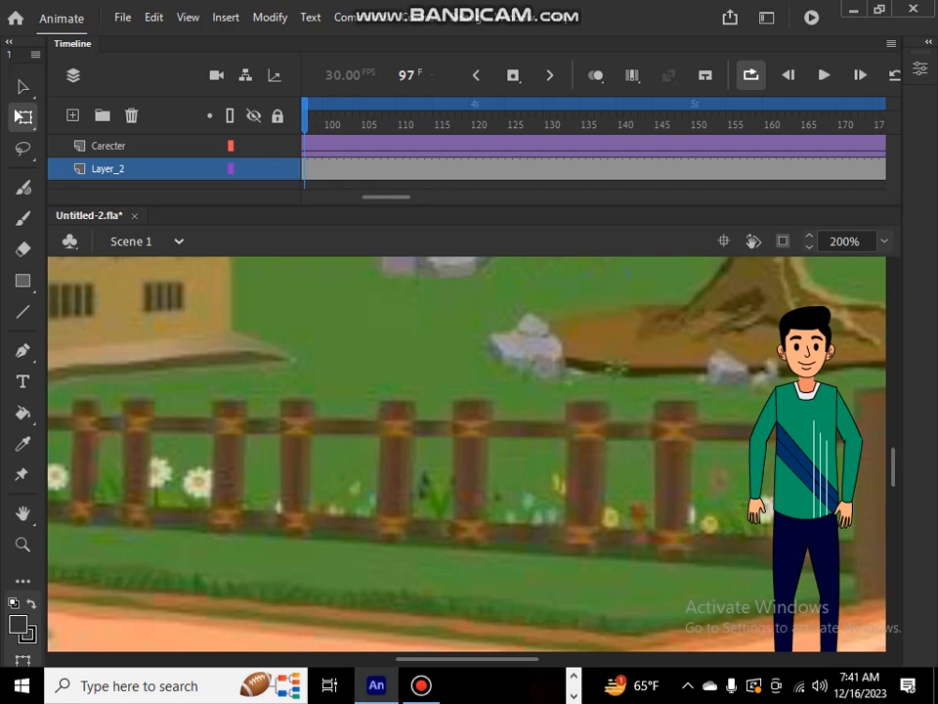
pyautogui.hscroll(2, 467, 454)
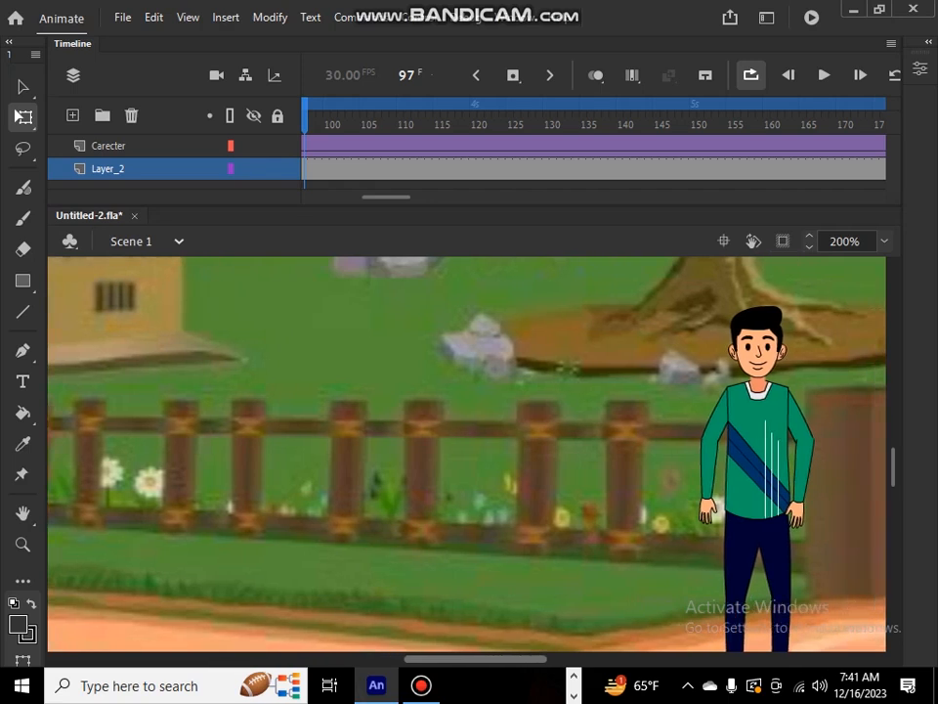
pyautogui.hscroll(4, 467, 453)
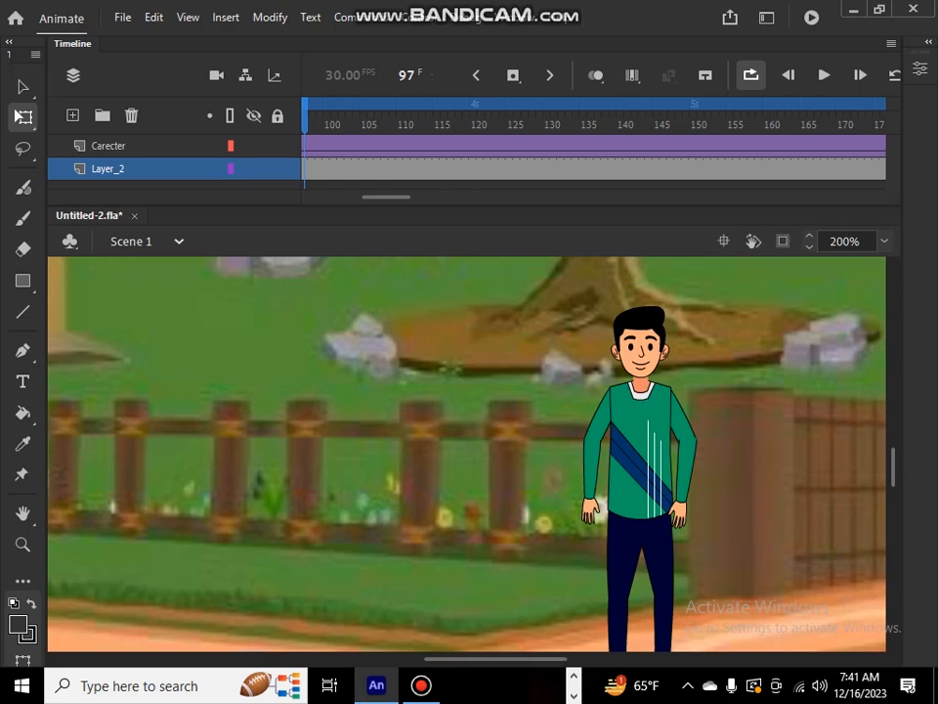
pyautogui.scroll(-3, 467, 453)
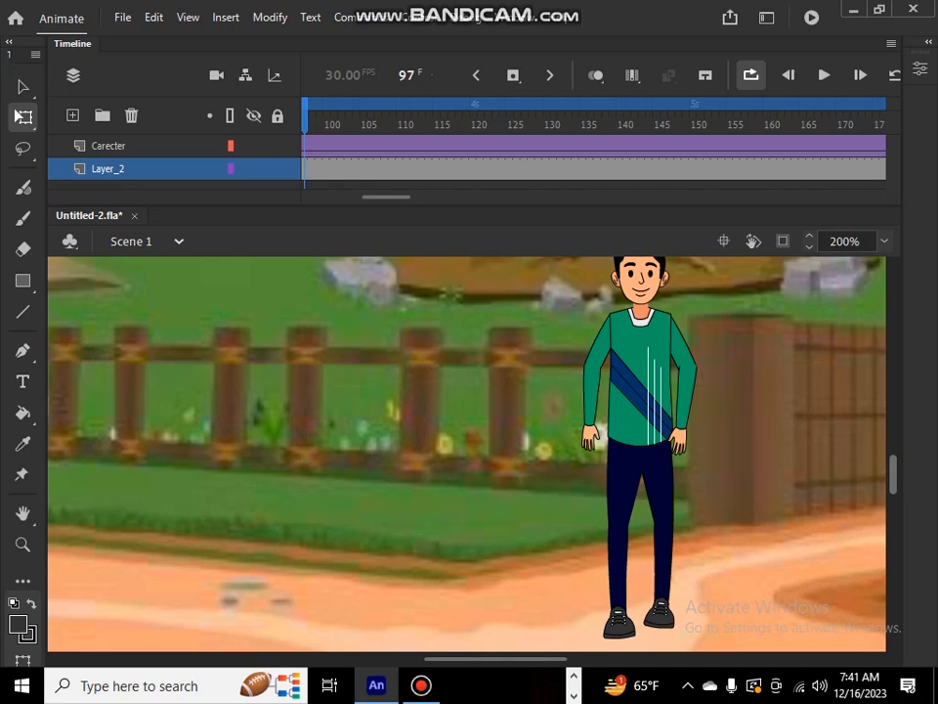
pyautogui.scroll(1, 467, 454)
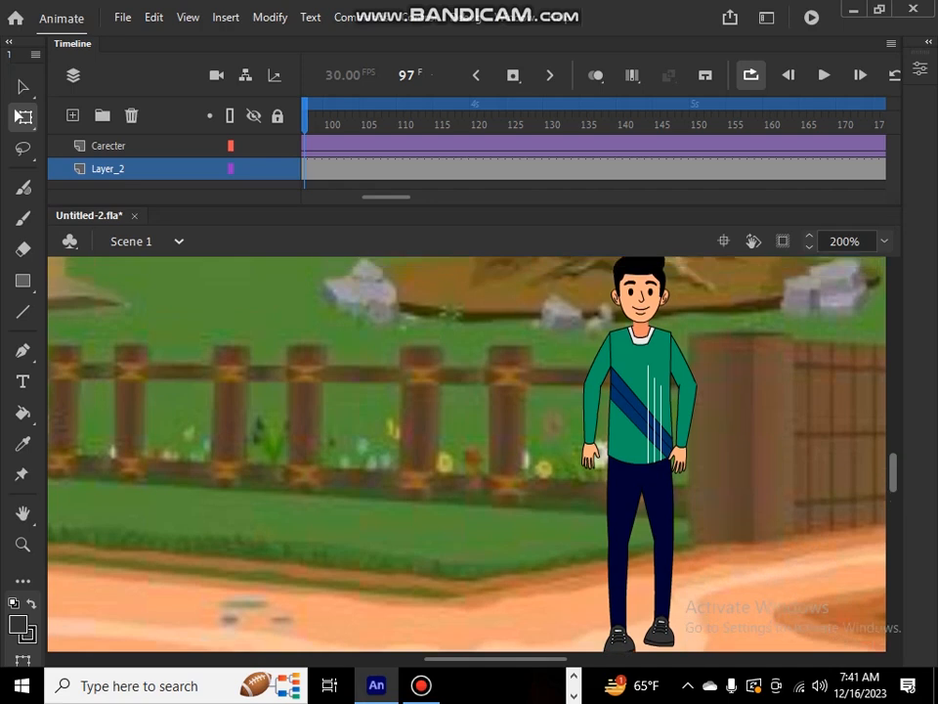
pyautogui.scroll(-2, 467, 454)
pyautogui.scroll(3, 468, 453)
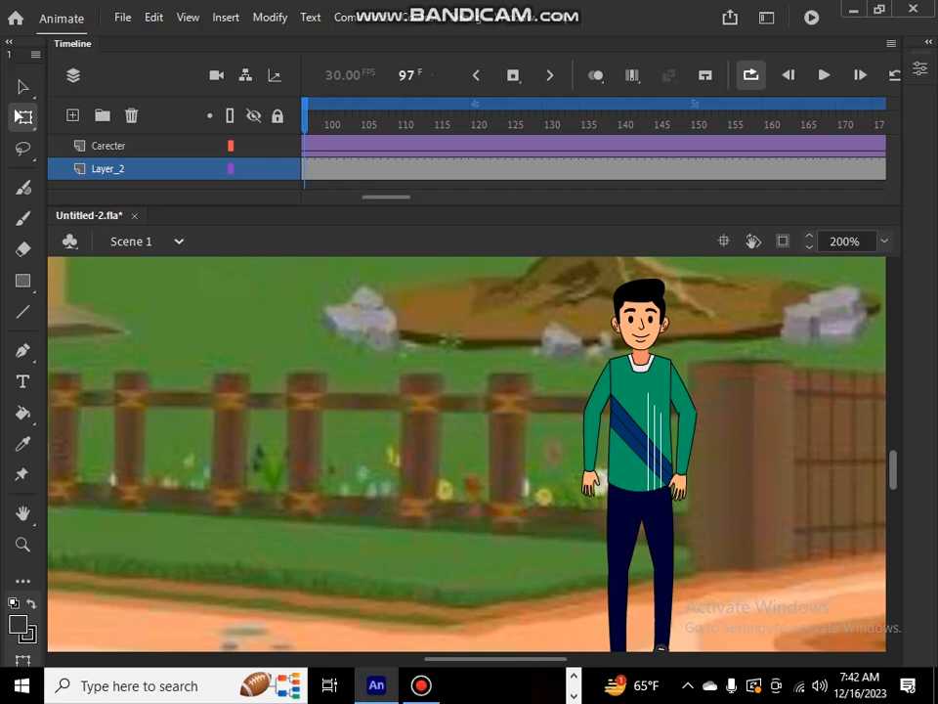
pyautogui.scroll(3, 467, 454)
pyautogui.scroll(-4, 468, 455)
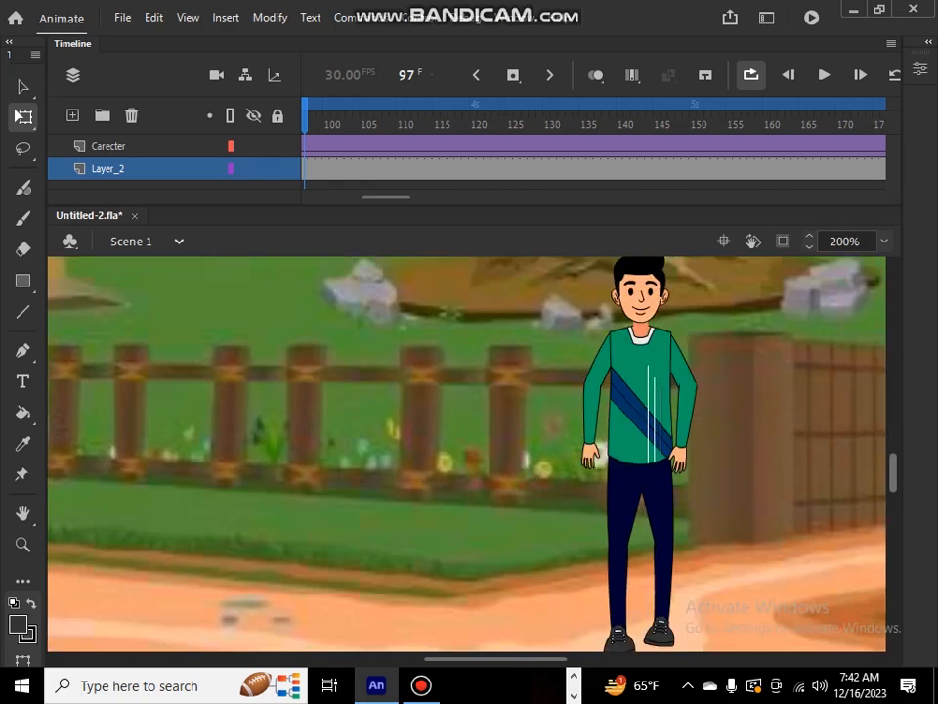
pyautogui.scroll(2, 467, 455)
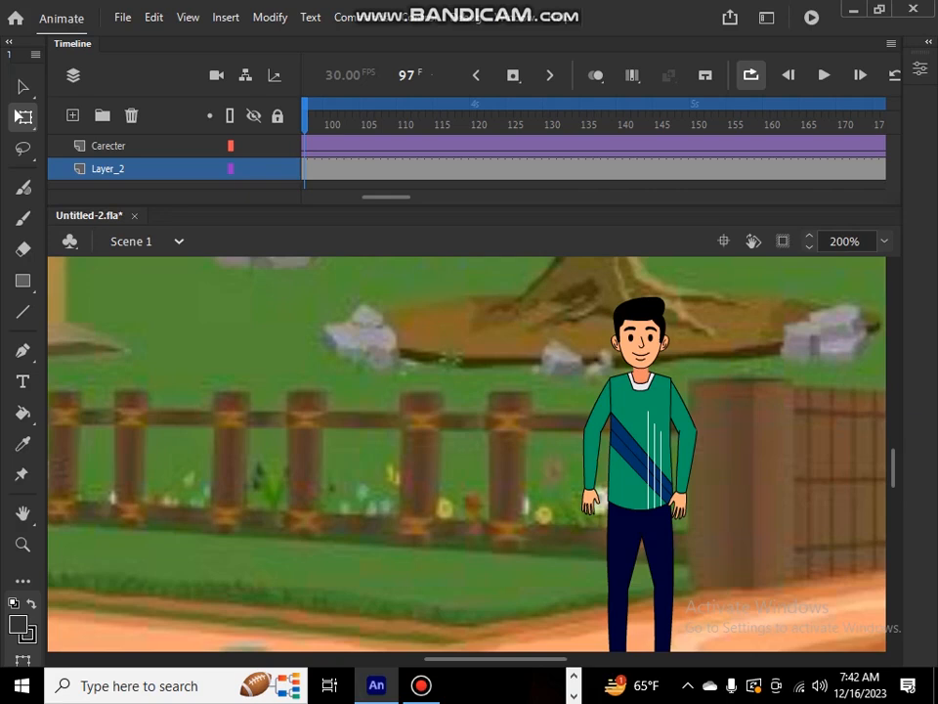
pyautogui.scroll(10, 466, 455)
pyautogui.scroll(-9, 466, 455)
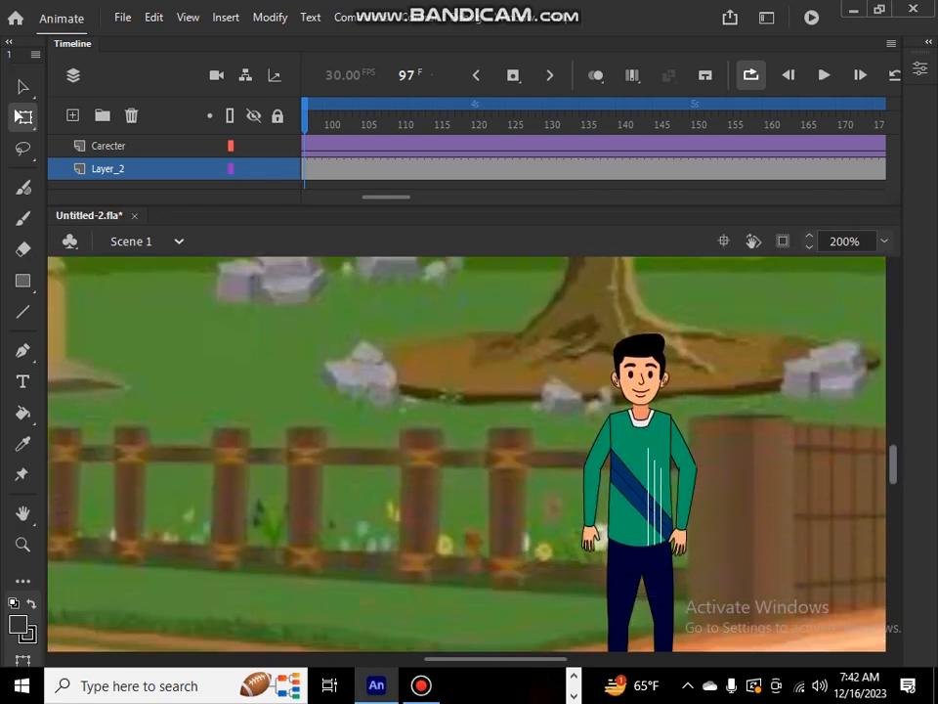
pyautogui.hscroll(-5, 594, 137)
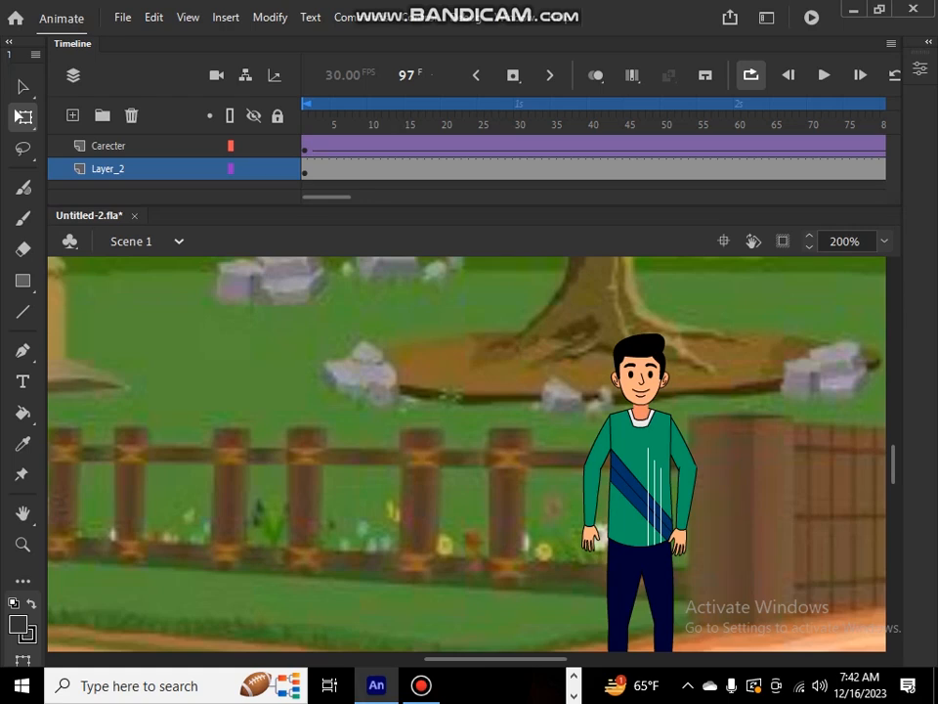
pyautogui.moveTo(327, 198)
pyautogui.mouseDown()
pyautogui.moveTo(364, 197)
pyautogui.moveTo(327, 197)
pyautogui.mouseUp()
pyautogui.moveTo(894, 465)
pyautogui.mouseDown()
pyautogui.moveTo(894, 451)
pyautogui.moveTo(894, 467)
pyautogui.mouseUp()
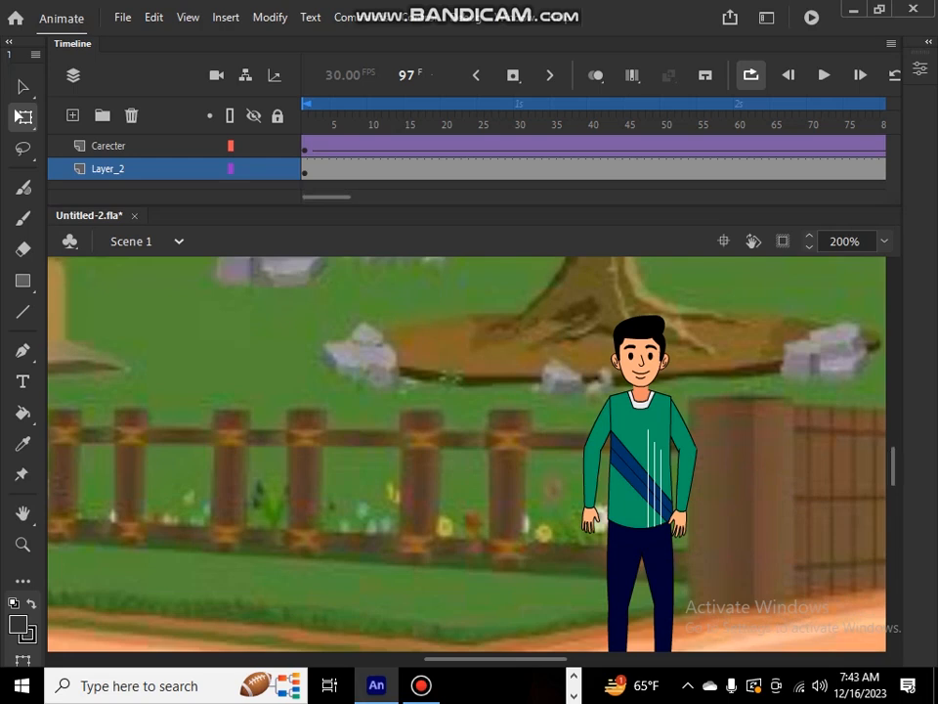
pyautogui.click(853, 8)
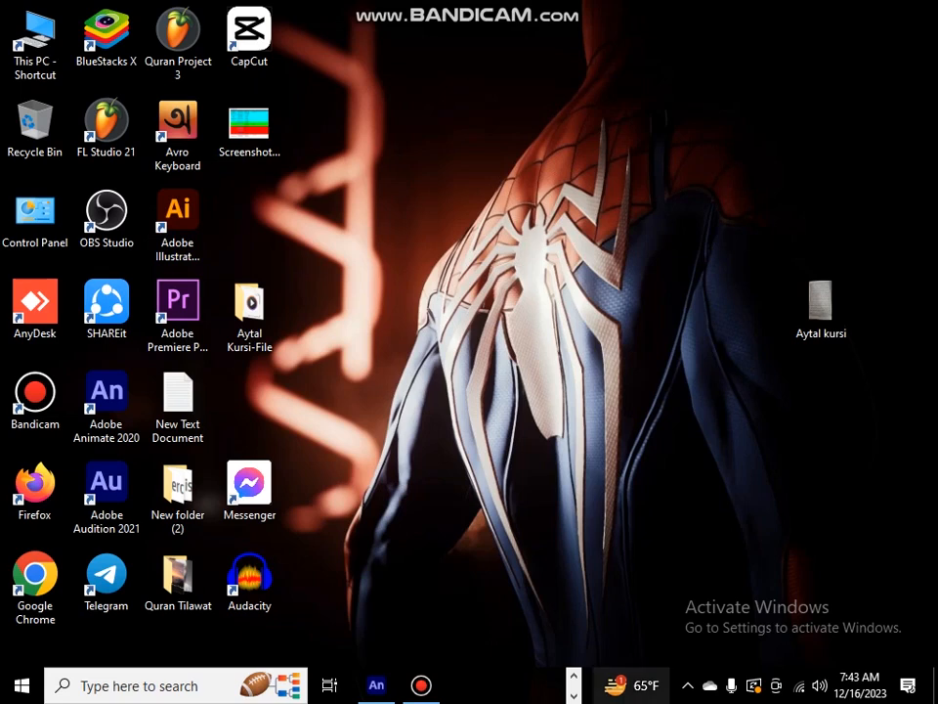
pyautogui.click(422, 686)
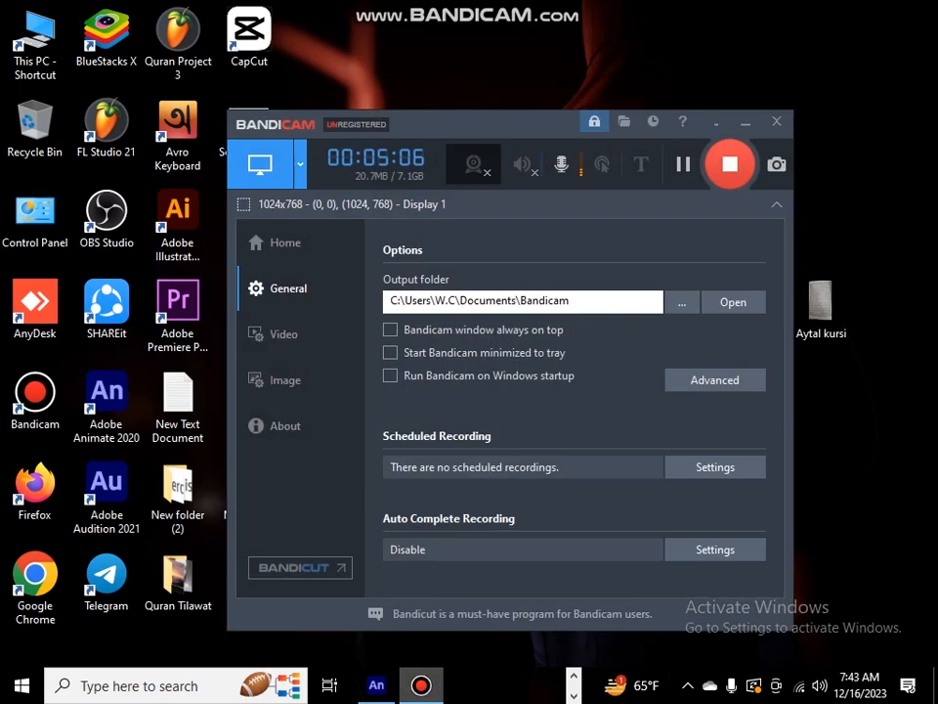
pyautogui.click(421, 685)
pyautogui.click(377, 685)
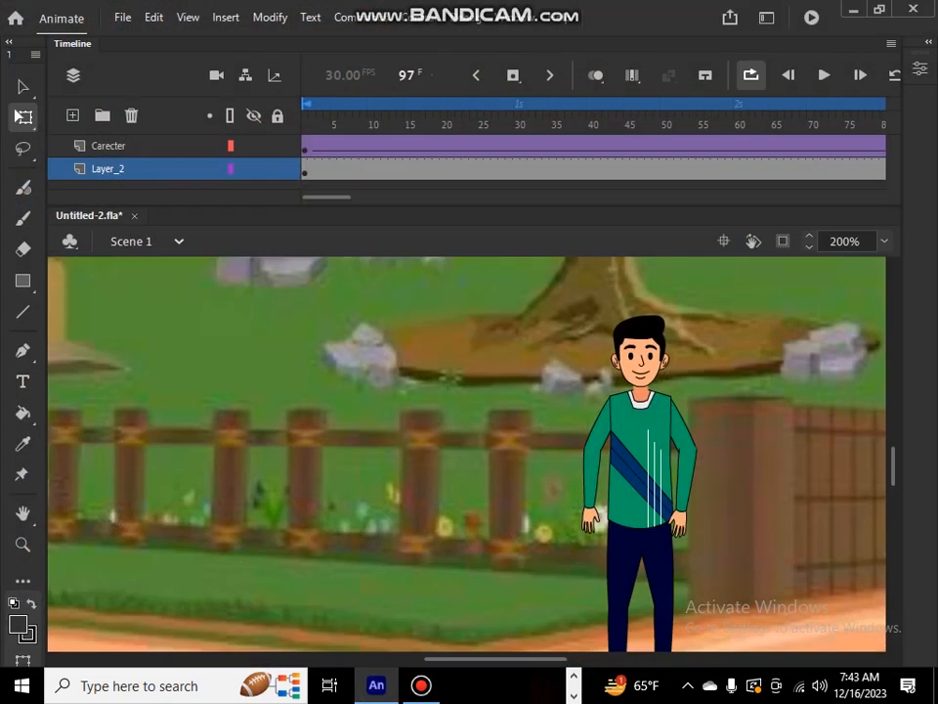
pyautogui.scroll(4, 467, 454)
pyautogui.scroll(-5, 468, 455)
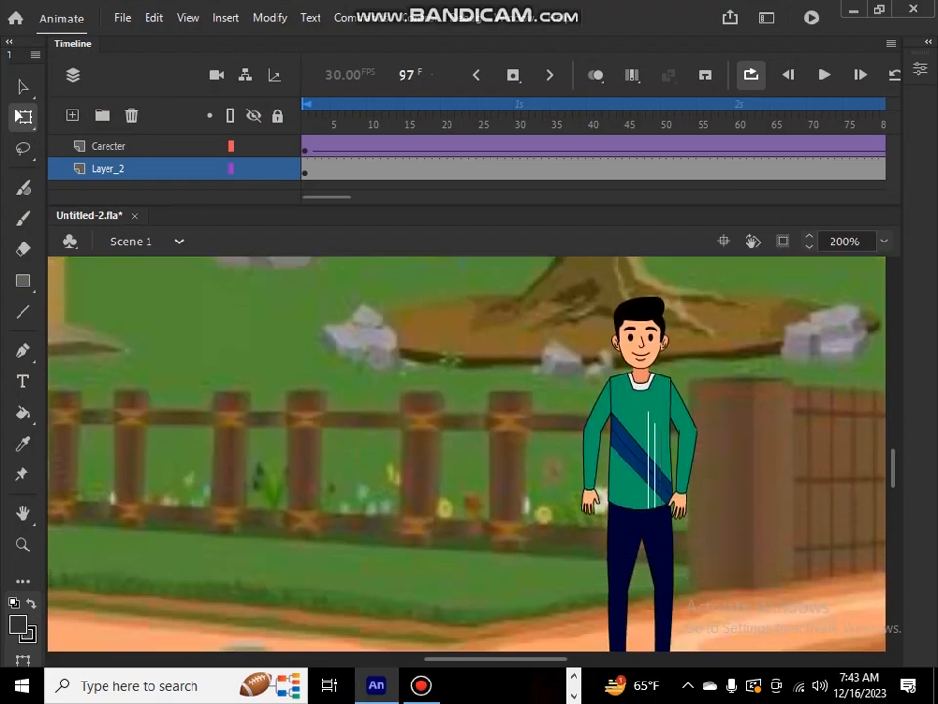
# Step: Turn off timeline loop playback, and hide and lock the village background's Layer_2 while keeping the Carecter layer active
pyautogui.click(751, 75)
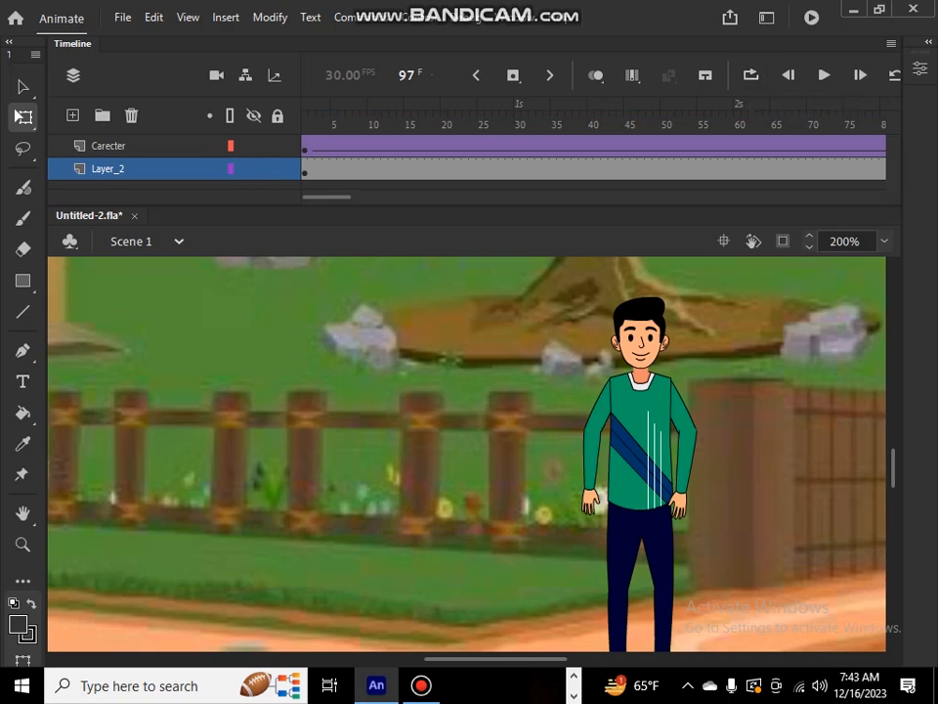
pyautogui.moveTo(467, 205)
pyautogui.mouseDown()
pyautogui.moveTo(467, 270)
pyautogui.moveTo(467, 184)
pyautogui.moveTo(467, 194)
pyautogui.mouseUp()
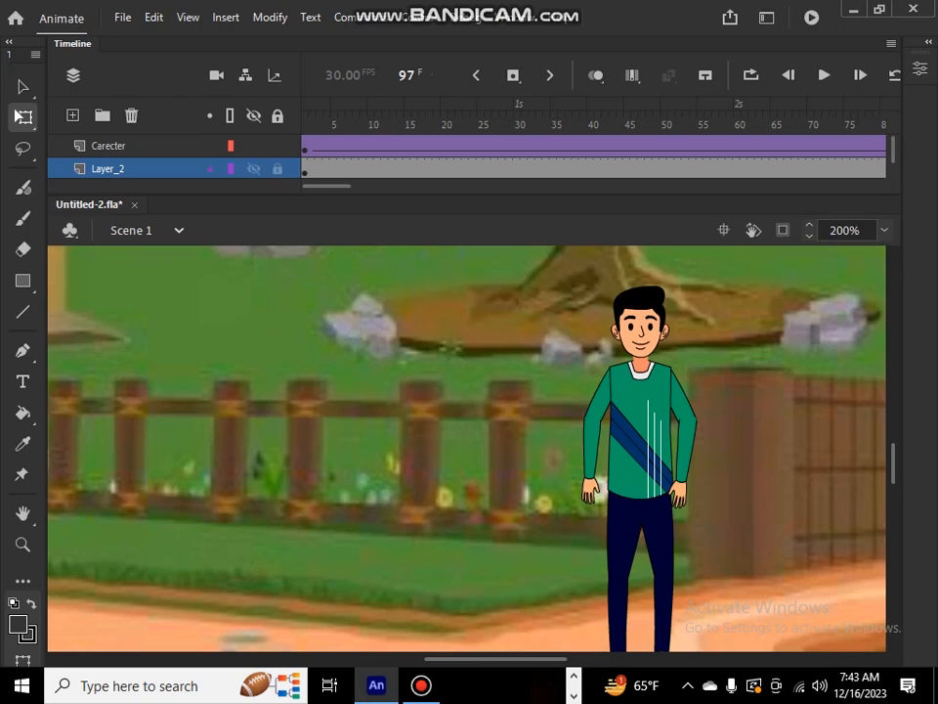
pyautogui.click(110, 146)
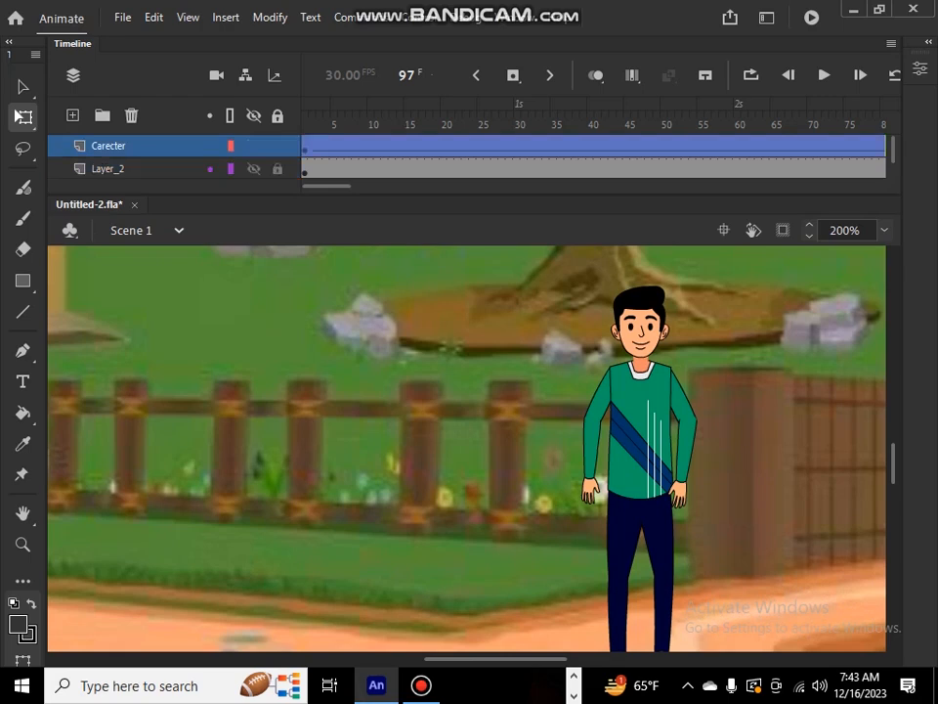
pyautogui.click(109, 168)
pyautogui.press('Delete')
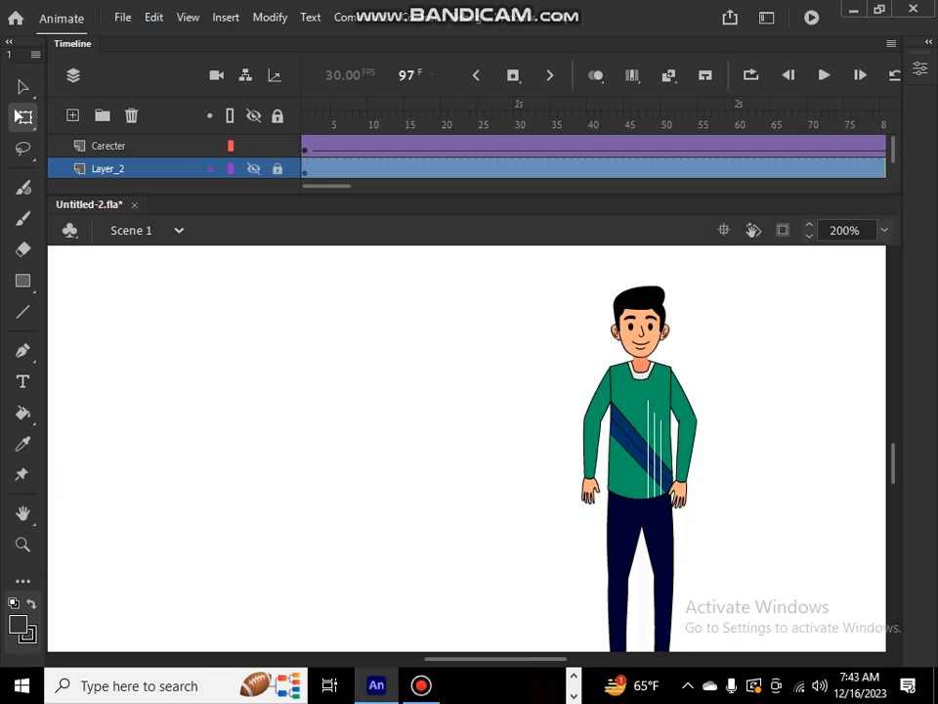
pyautogui.click(147, 146)
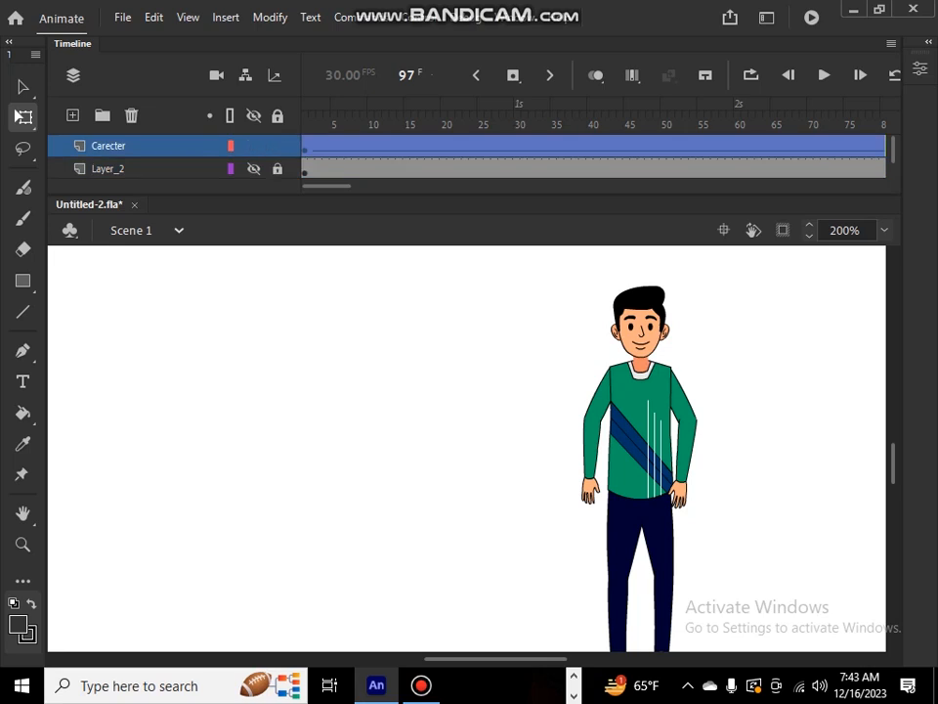
pyautogui.moveTo(468, 194); pyautogui.dragTo(468, 318)
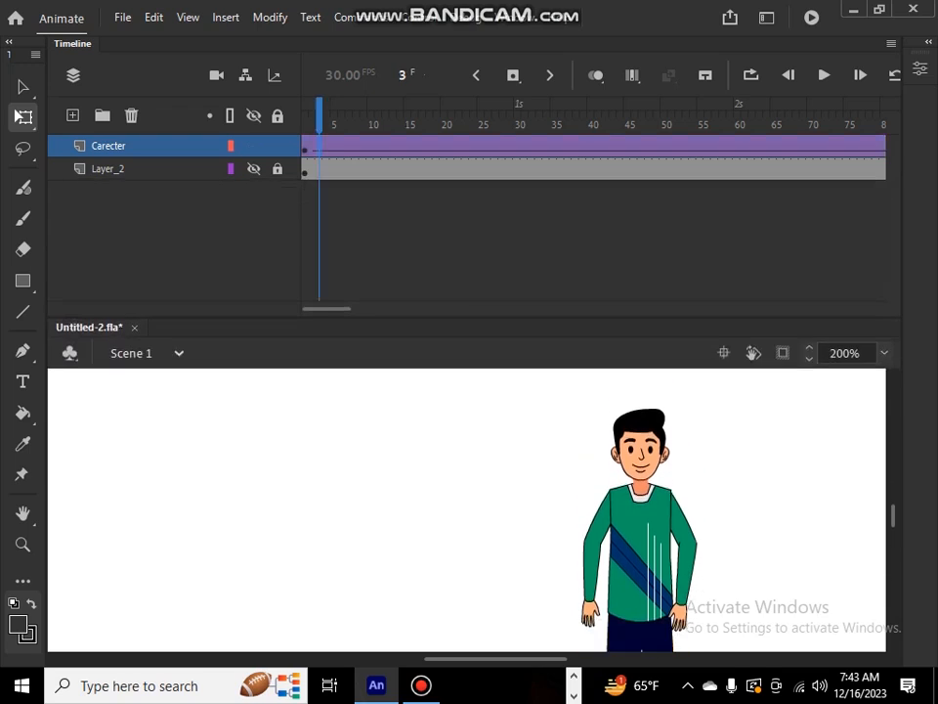
pyautogui.click(319, 117)
pyautogui.rightClick(392, 147)
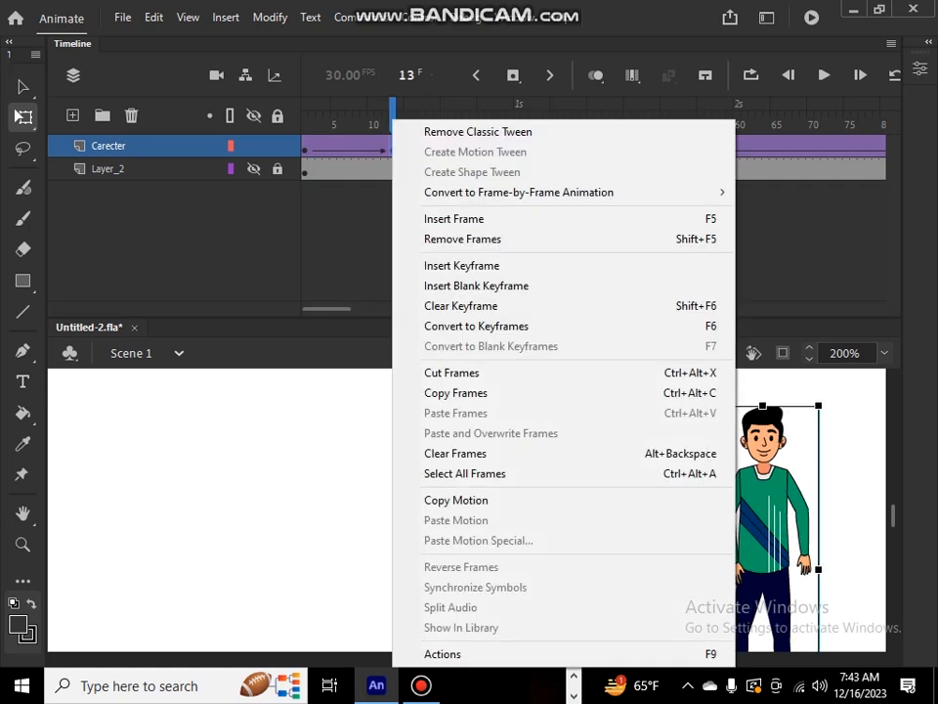
pyautogui.click(363, 117)
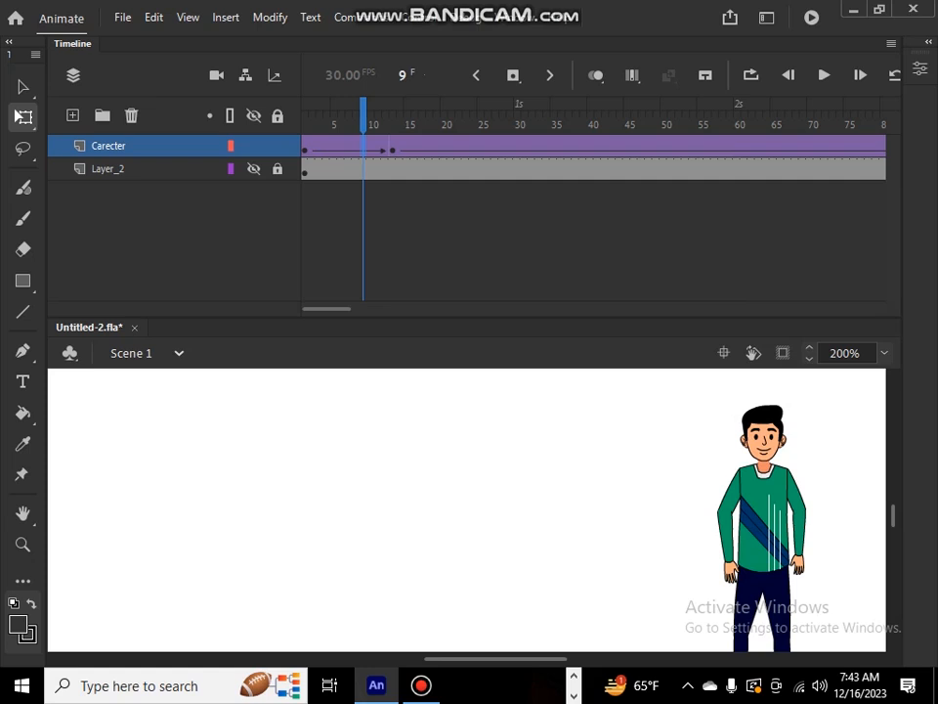
pyautogui.hotkey('ctrl', 'z')
pyautogui.hotkey('ctrl', 'z')
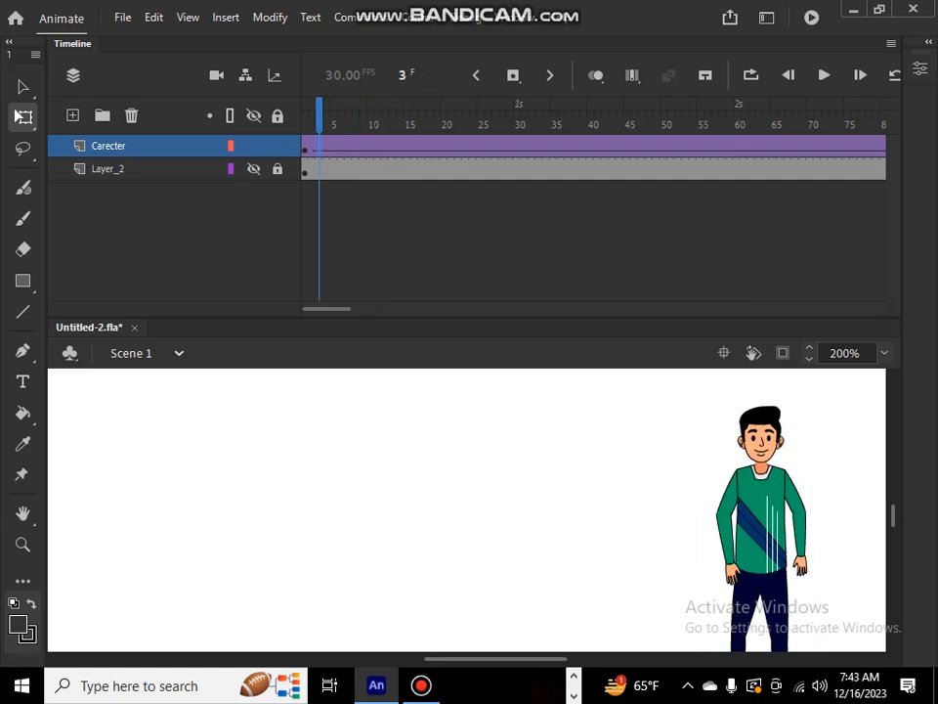
# Step: Remove the classic tween from the Carecter layer and play back the timeline
pyautogui.rightClick(388, 147)
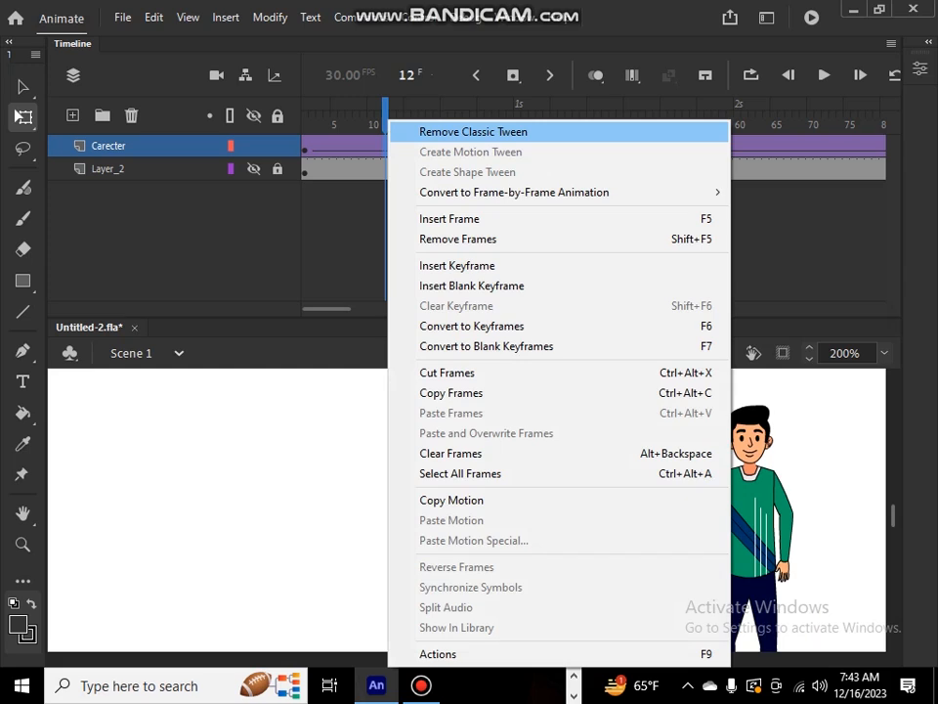
pyautogui.click(473, 131)
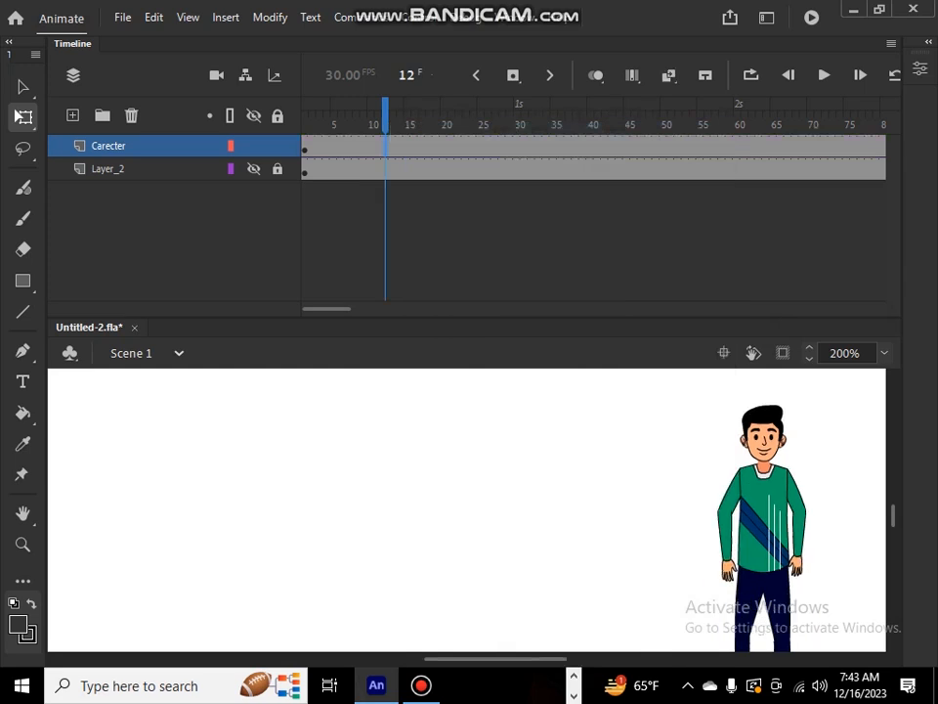
pyautogui.moveTo(337, 147); pyautogui.dragTo(452, 146)
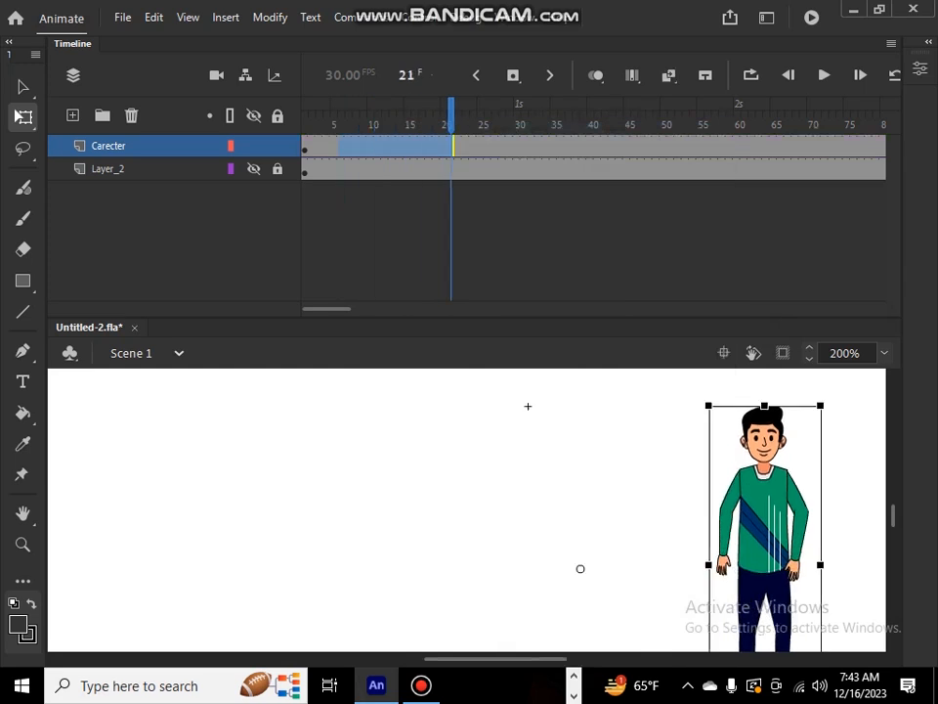
pyautogui.click(577, 450)
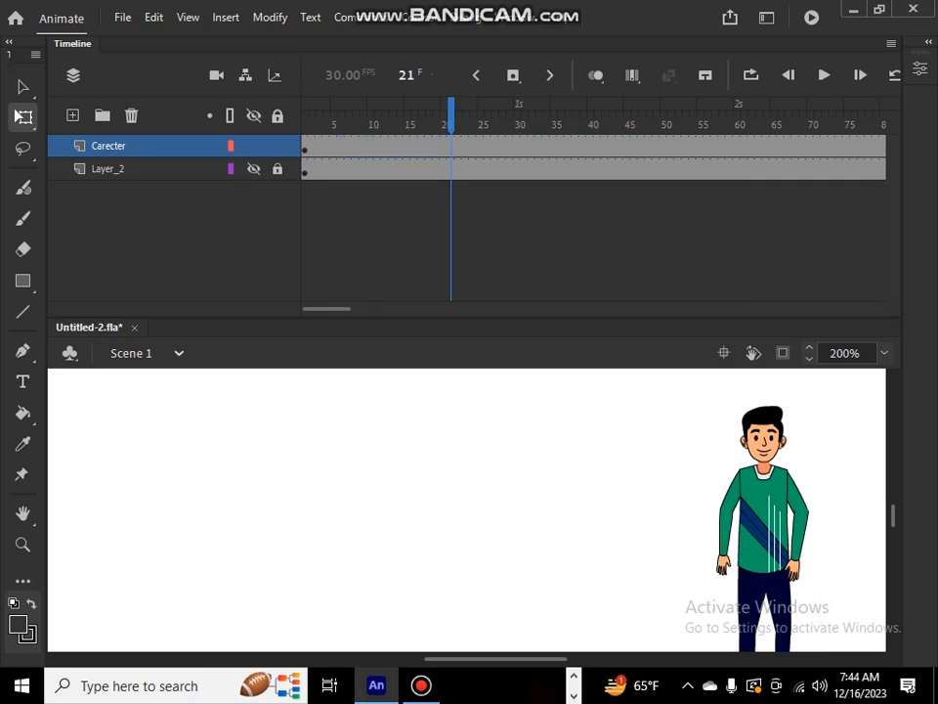
pyautogui.press('Return')
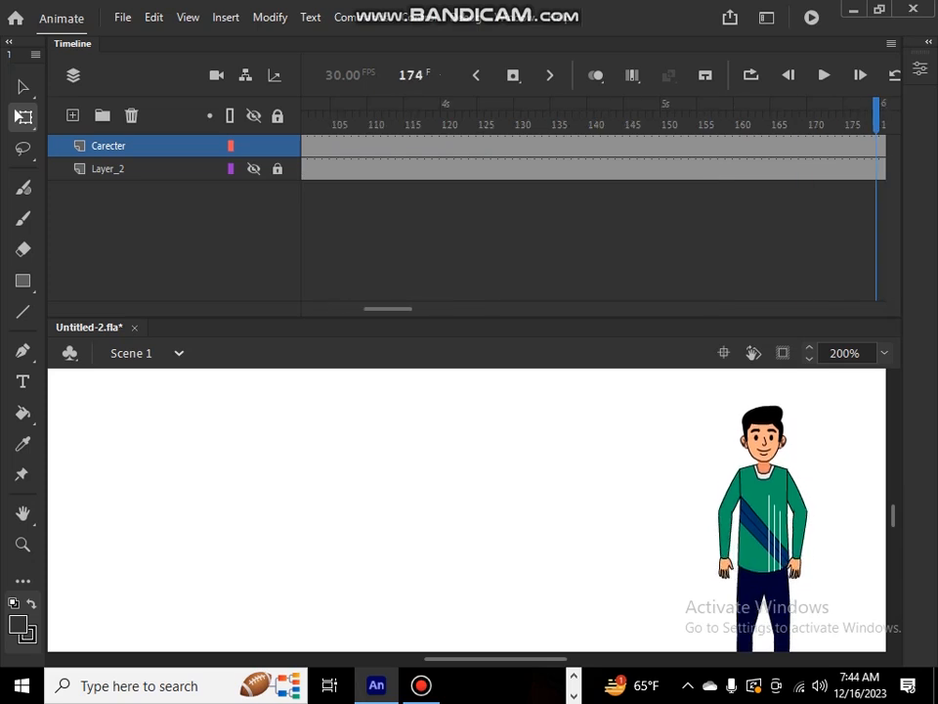
# Step: Clear the contents of frames 3 to 37 on the Carecter layer and play back the timeline
pyautogui.moveTo(422, 309); pyautogui.dragTo(325, 309)
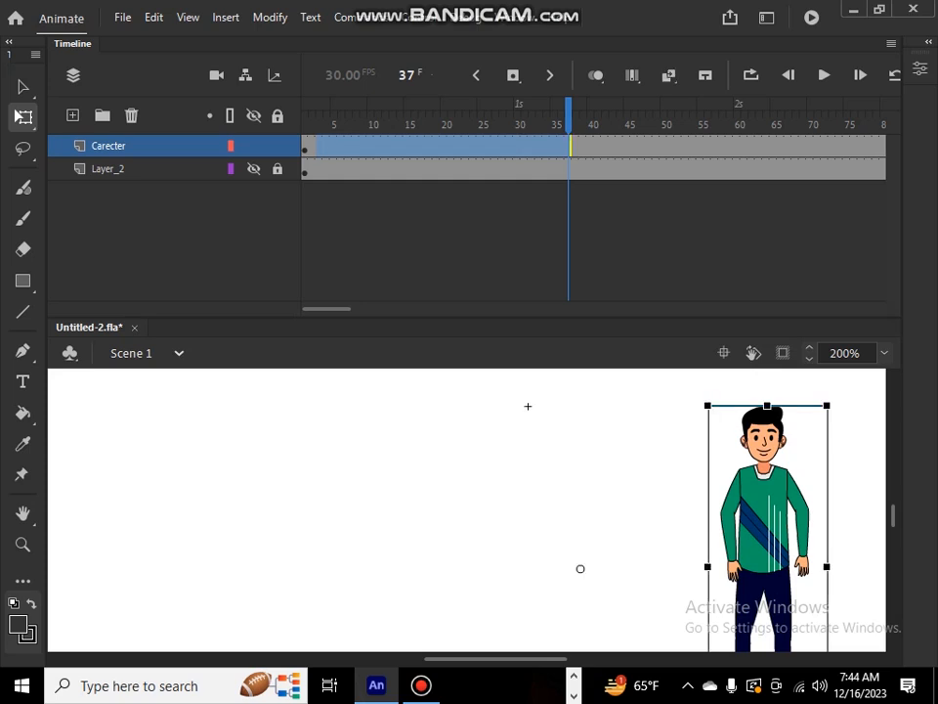
pyautogui.press('Delete')
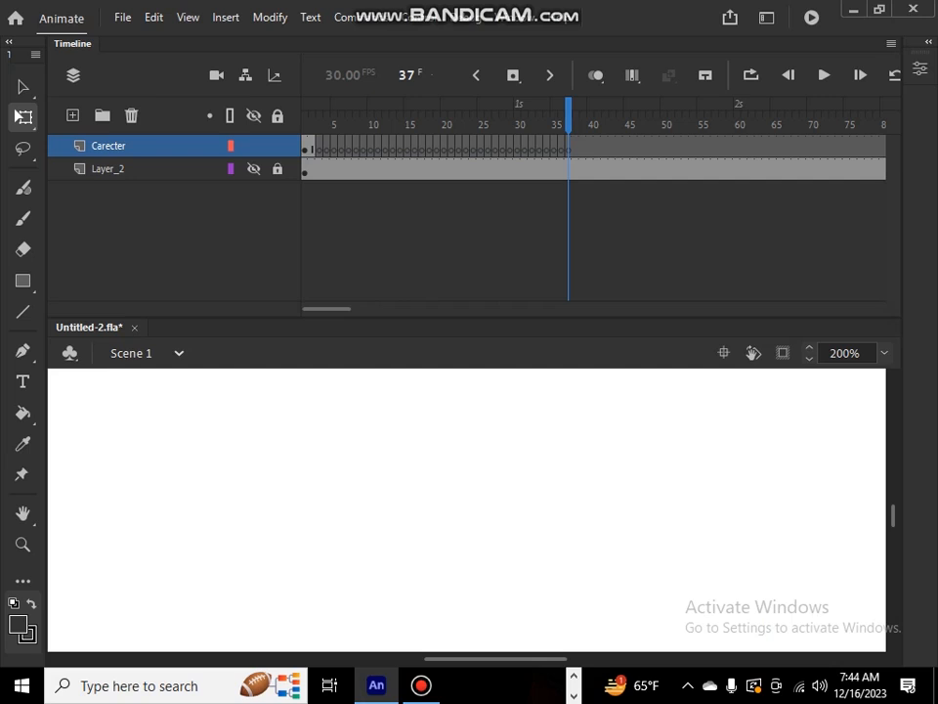
pyautogui.press('Return')
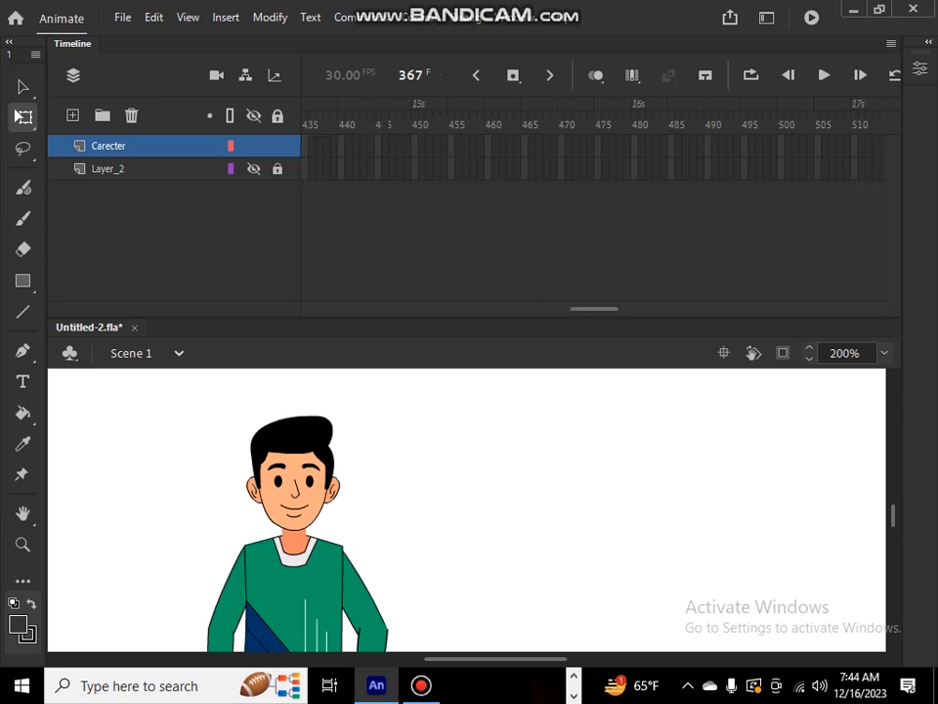
pyautogui.moveTo(553, 147)
pyautogui.mouseDown()
pyautogui.moveTo(293, 146)
pyautogui.moveTo(312, 147)
pyautogui.mouseUp()
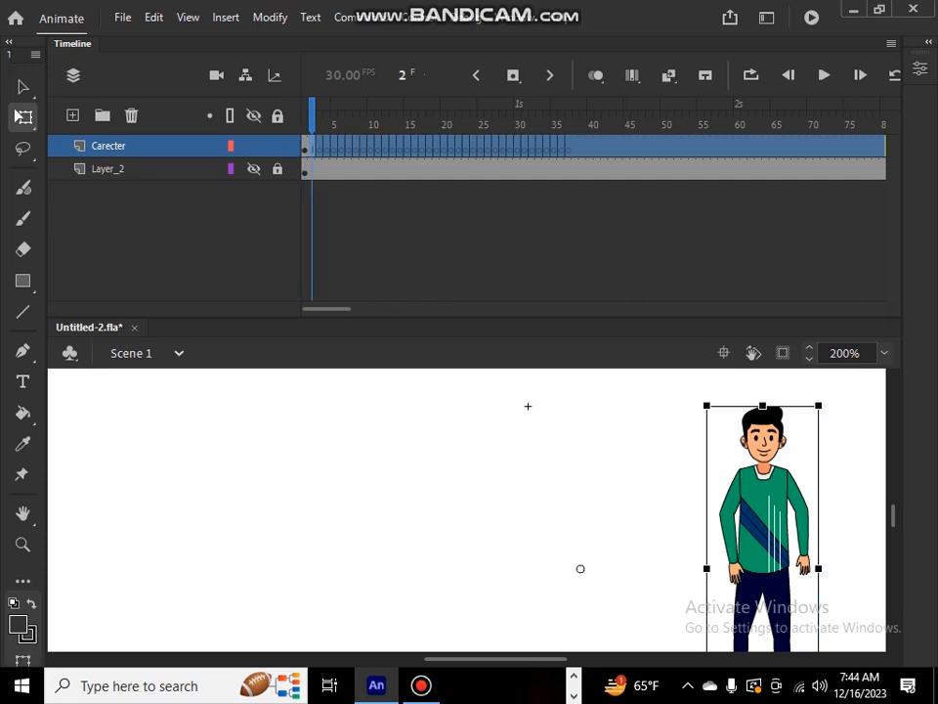
pyautogui.press('Delete')
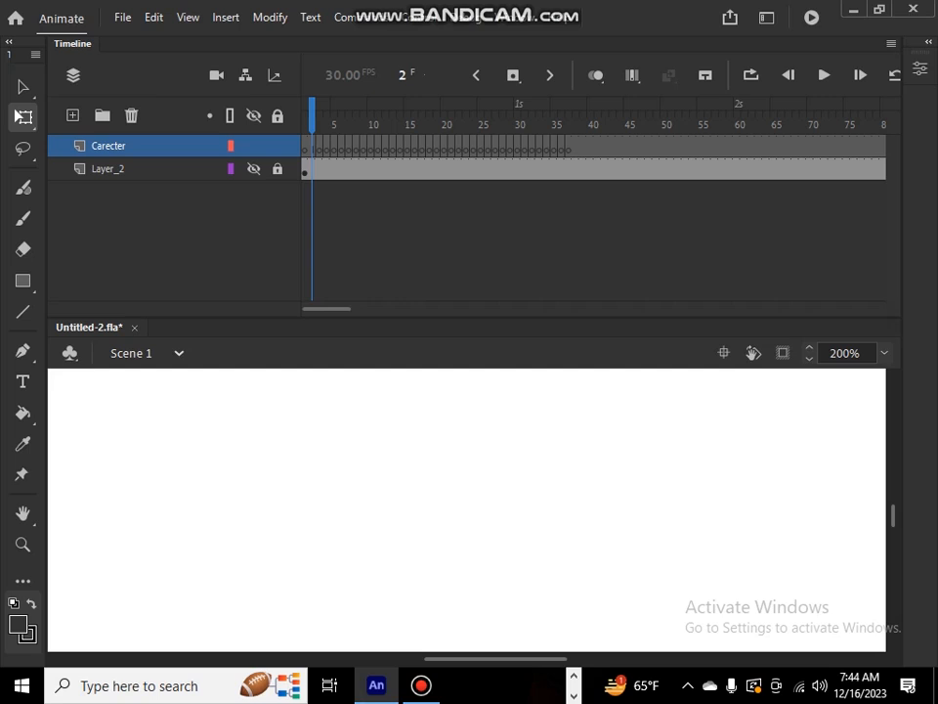
pyautogui.hotkey('ctrl', 'z')
pyautogui.click(528, 406)
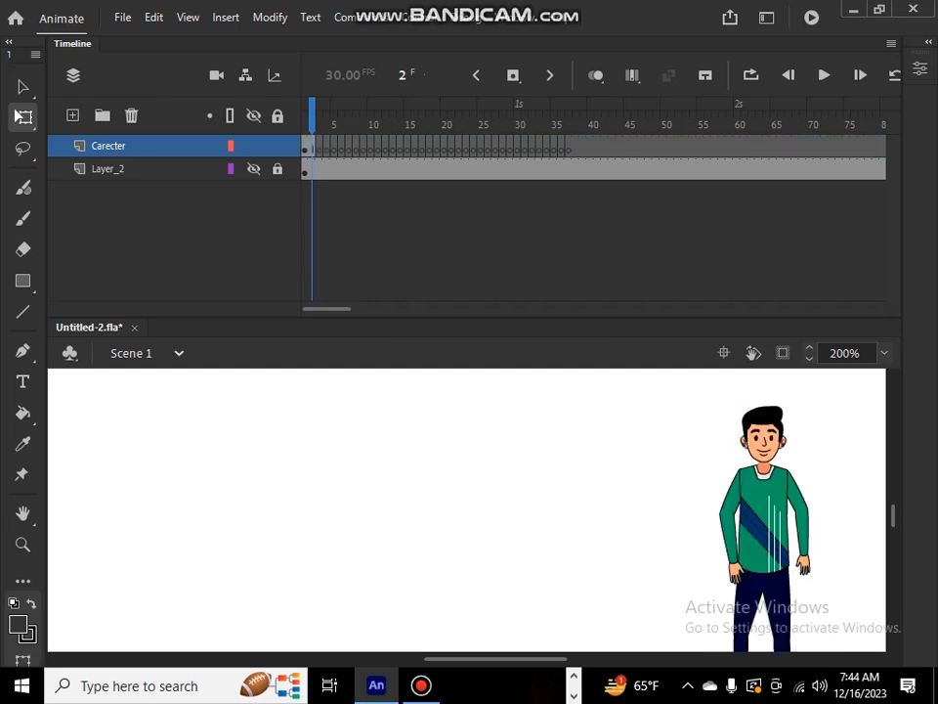
# Step: Clear the character from the remaining frames of the Carecter layer through frame 367, keeping its opening frames
pyautogui.moveTo(320, 148); pyautogui.dragTo(789, 148)
pyautogui.moveTo(879, 148); pyautogui.dragTo(671, 148)
pyautogui.press('Delete')
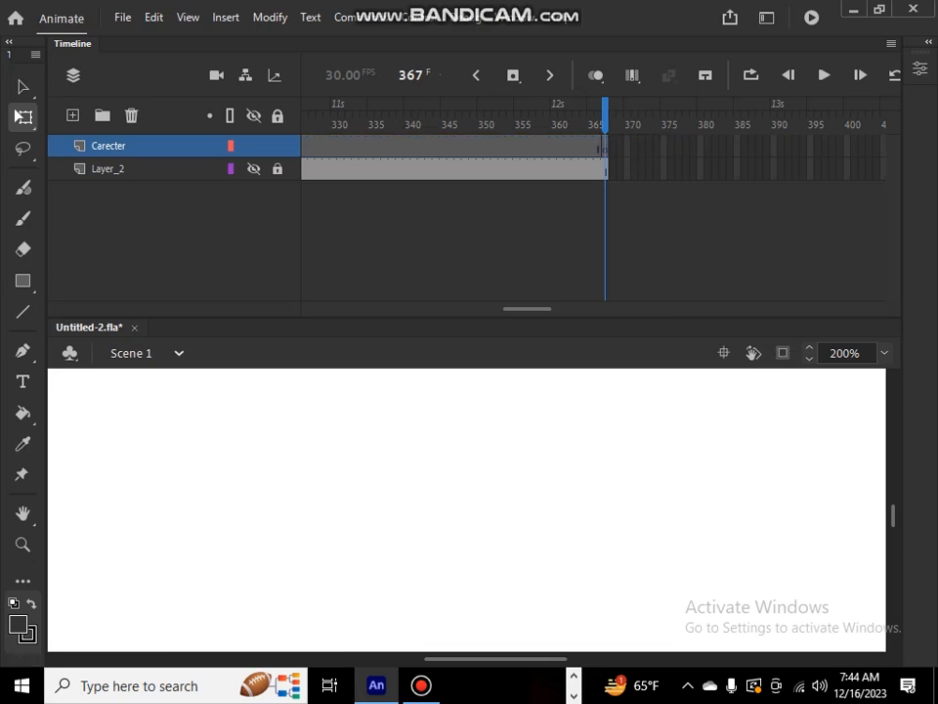
# Step: Move the character at frame 1 toward the stage's left half and open its Carecter symbol for editing
pyautogui.moveTo(605, 115); pyautogui.dragTo(304, 116)
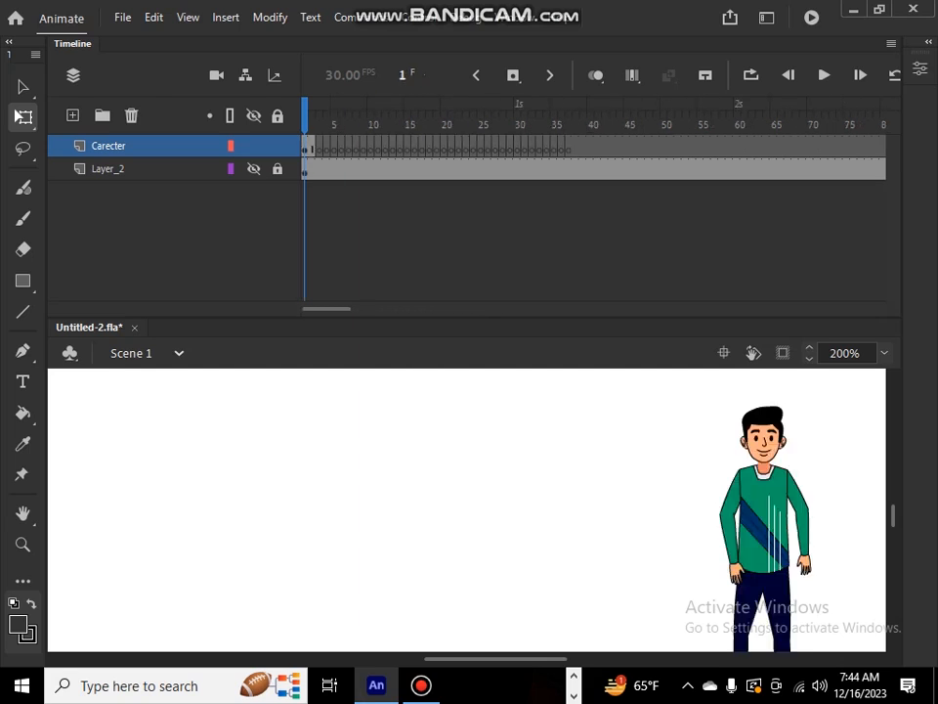
pyautogui.moveTo(764, 528); pyautogui.dragTo(374, 450)
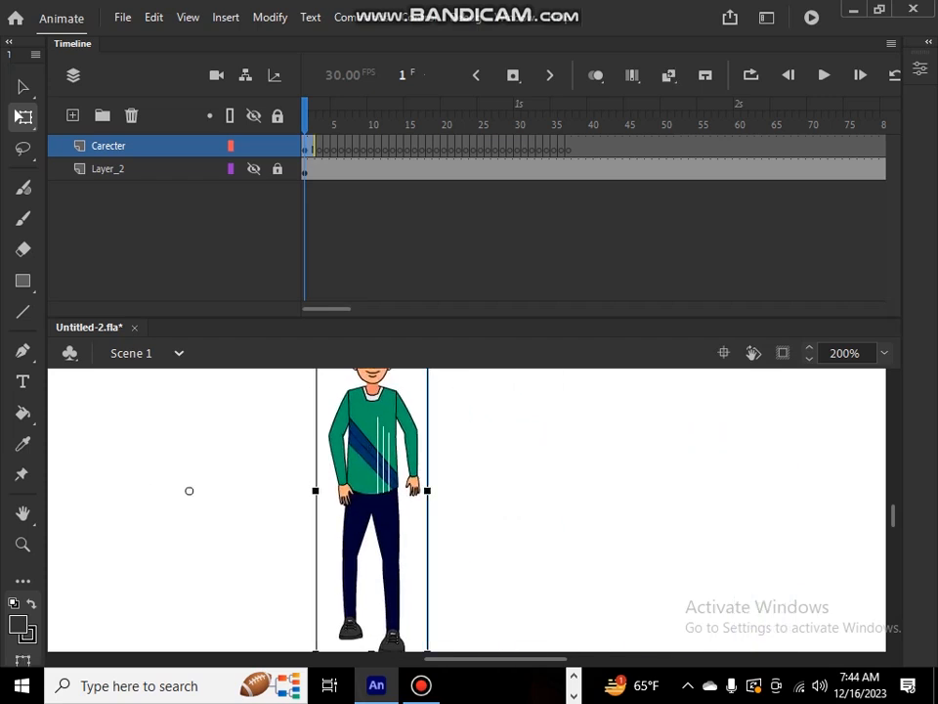
pyautogui.hotkey('ctrl', 'e')
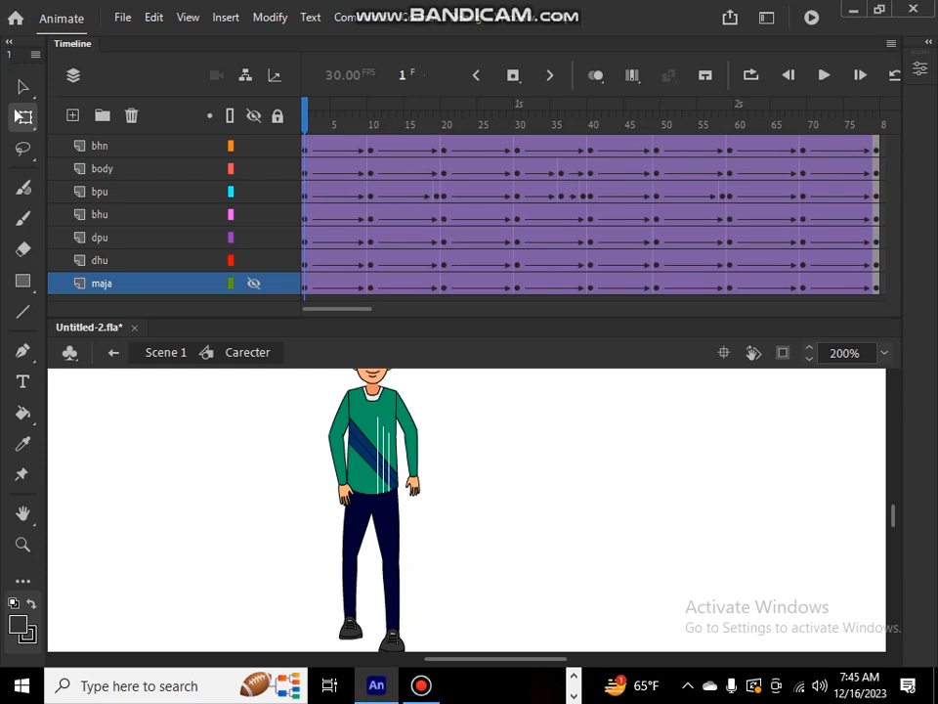
pyautogui.moveTo(473, 318); pyautogui.dragTo(473, 181)
pyautogui.moveTo(371, 314); pyautogui.dragTo(387, 398)
pyautogui.hotkey('ctrl', 'z')
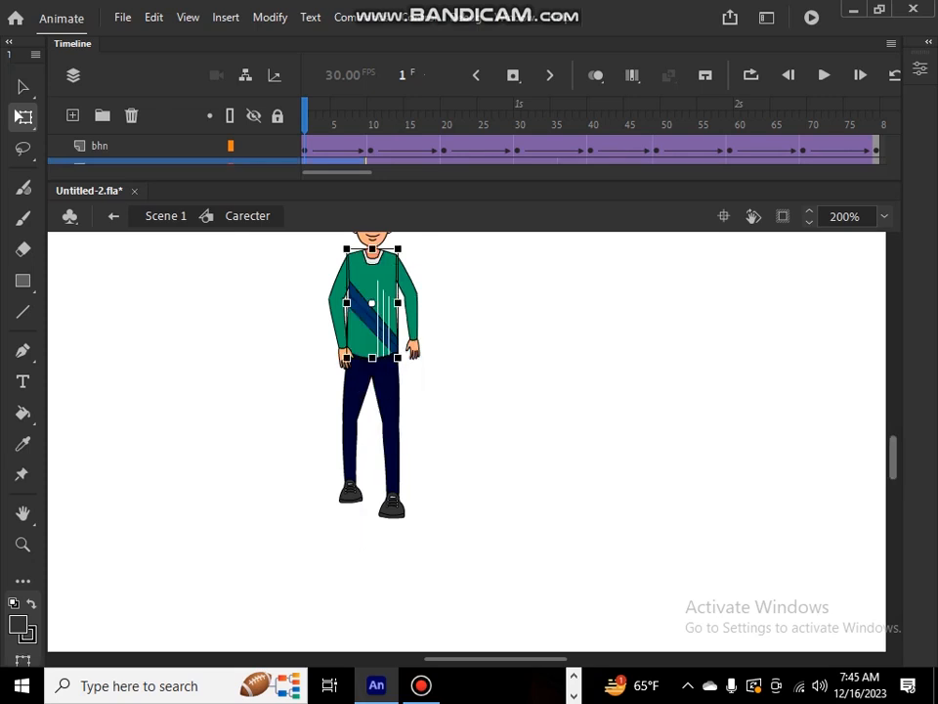
# Step: Select all the character's body parts at frame 1 inside the Carecter symbol and move them together a short distance right
pyautogui.scroll(3, 136, 354)
pyautogui.scroll(-1, 136, 282)
pyautogui.click(136, 285)
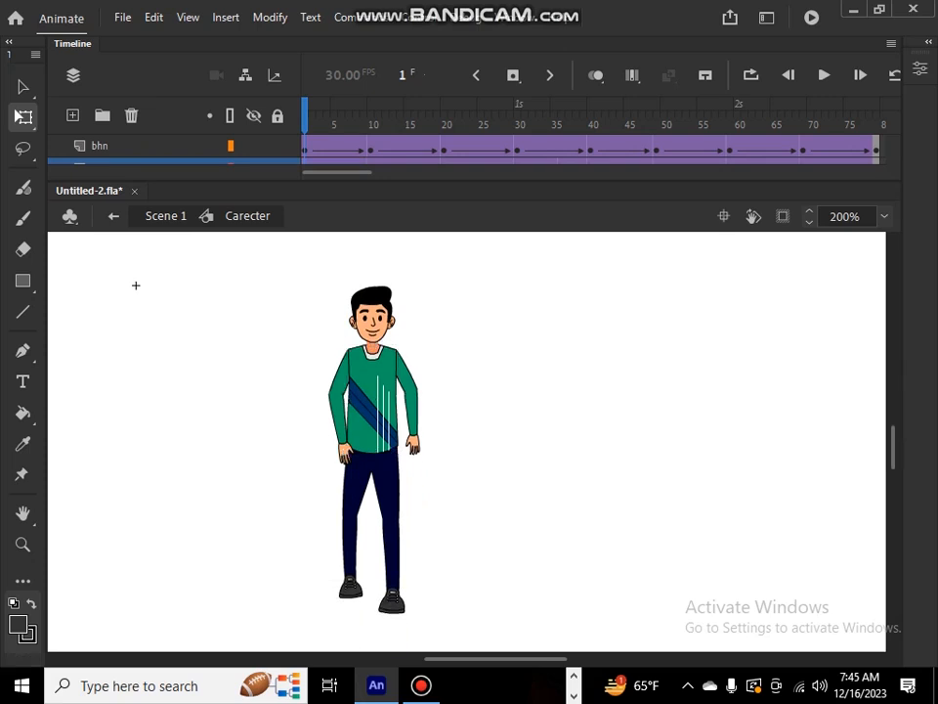
pyautogui.hotkey('ctrl', 'a')
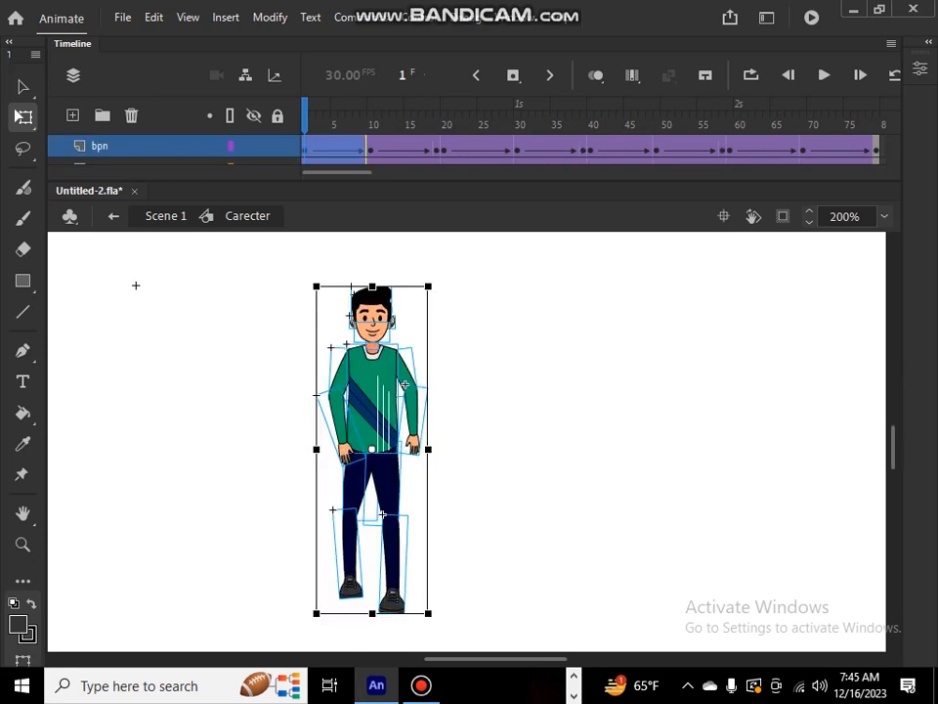
pyautogui.moveTo(373, 401); pyautogui.dragTo(494, 418)
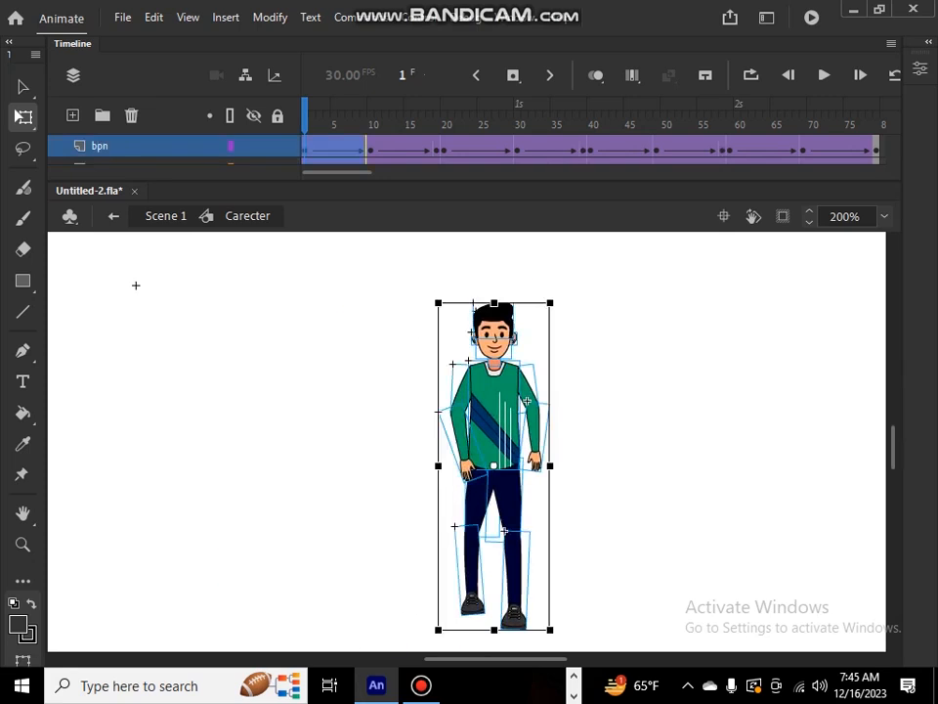
pyautogui.click(136, 285)
pyautogui.moveTo(283, 180); pyautogui.dragTo(283, 225)
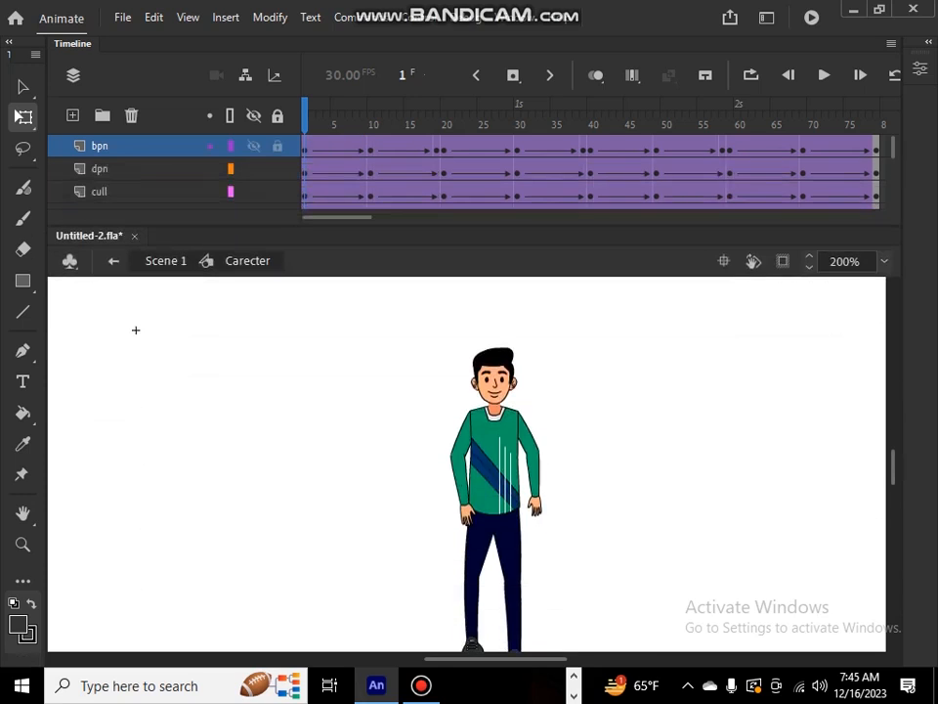
# Step: Play back the Carecter symbol's animation and remove the classic tweens from the frames of all its layers
pyautogui.press('Return')
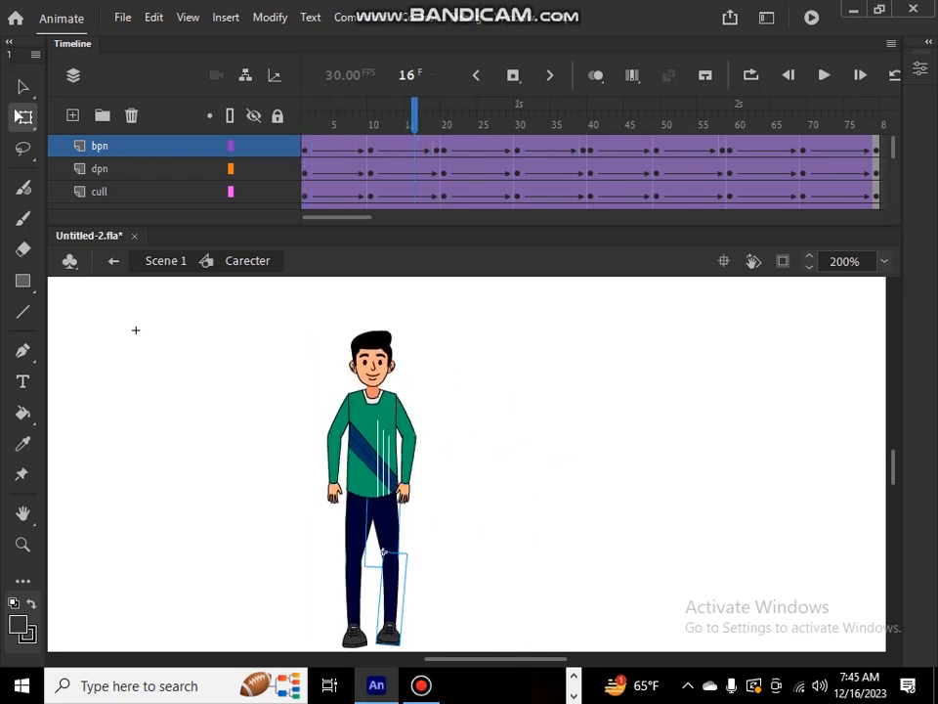
pyautogui.moveTo(469, 225); pyautogui.dragTo(470, 516)
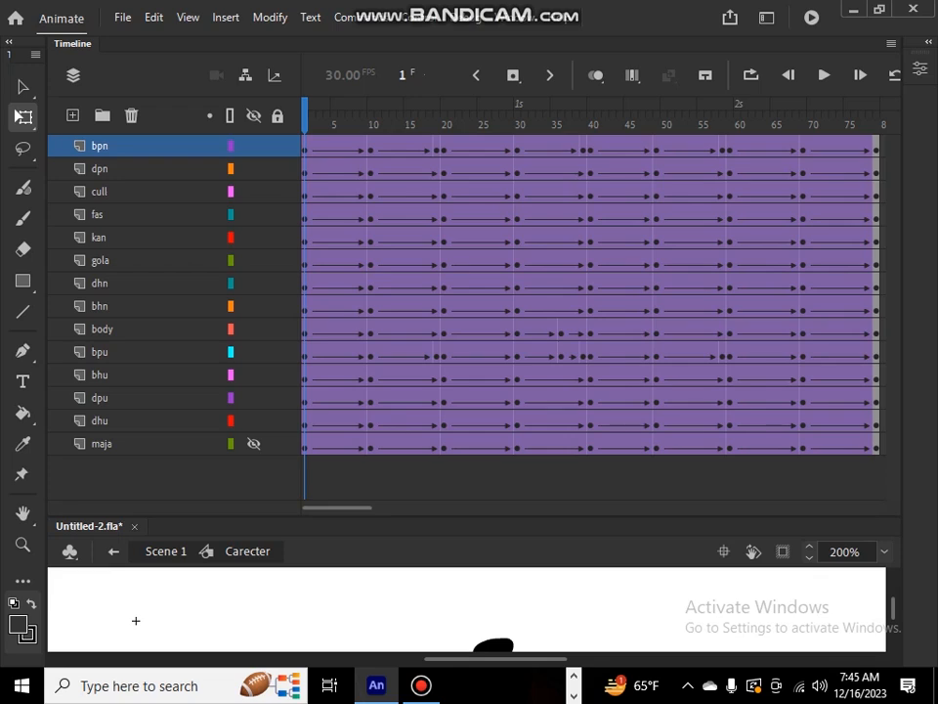
pyautogui.click(333, 422)
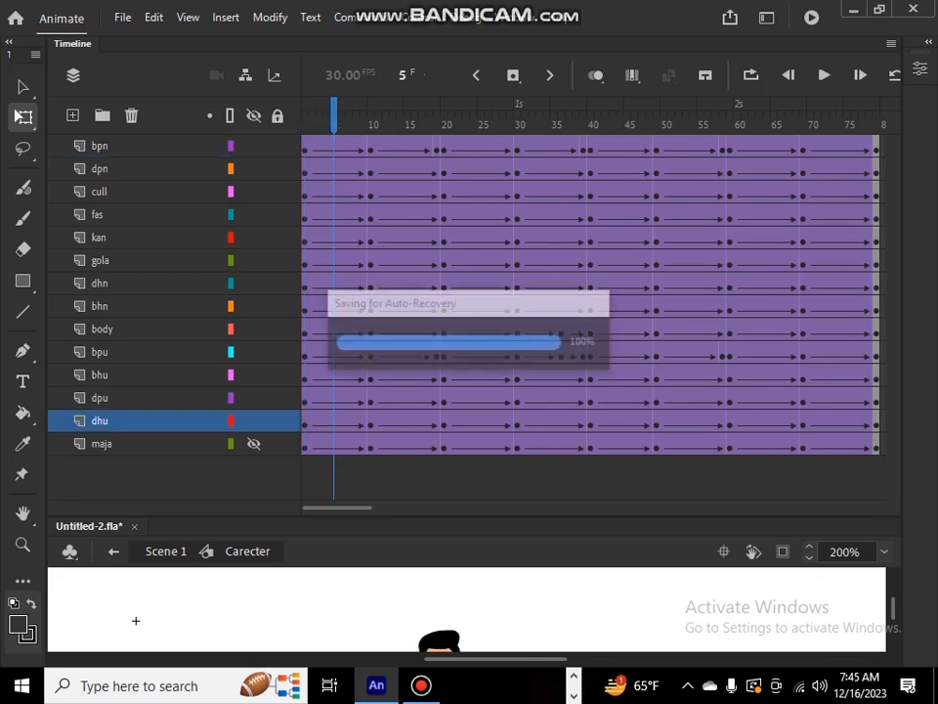
pyautogui.moveTo(320, 445); pyautogui.dragTo(641, 148)
pyautogui.rightClick(555, 196)
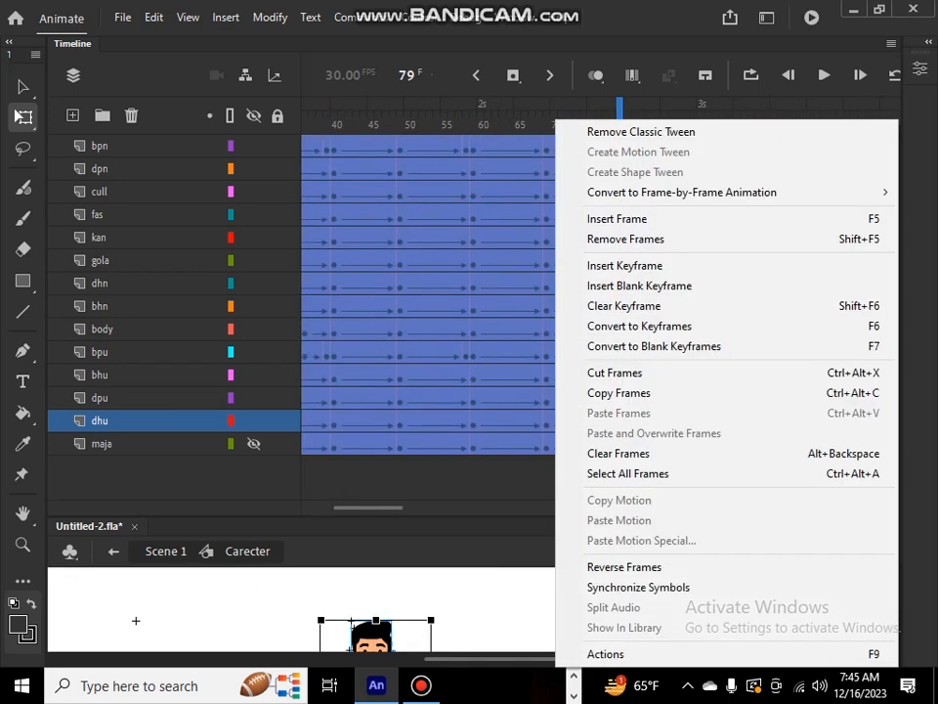
pyautogui.click(635, 131)
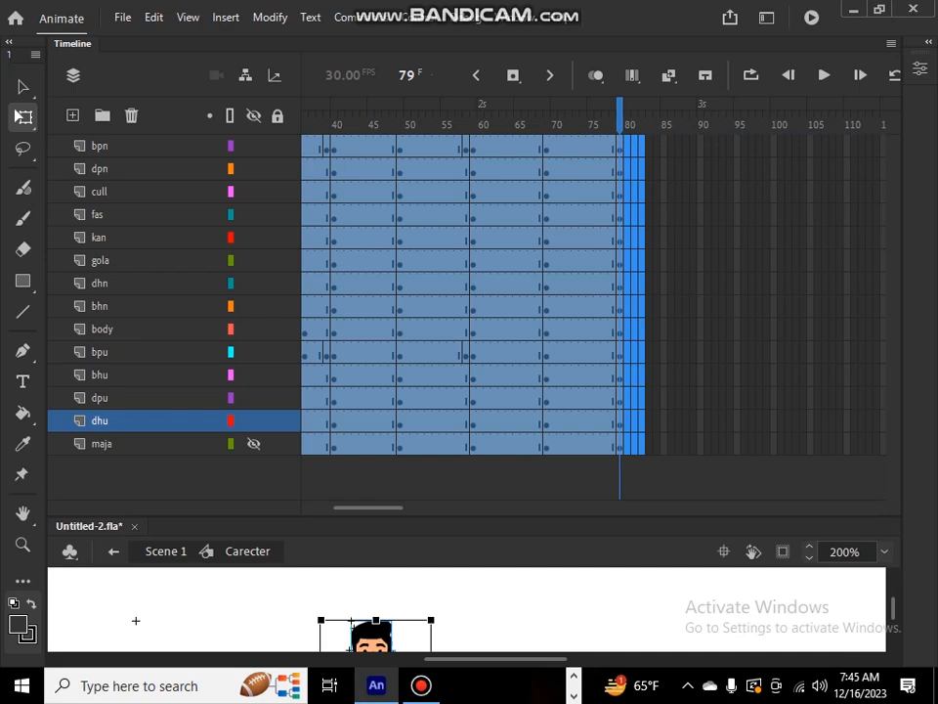
# Step: Remove the frames after frame 2 on all layers of the Carecter symbol, keeping only the standing pose
pyautogui.rightClick(636, 131)
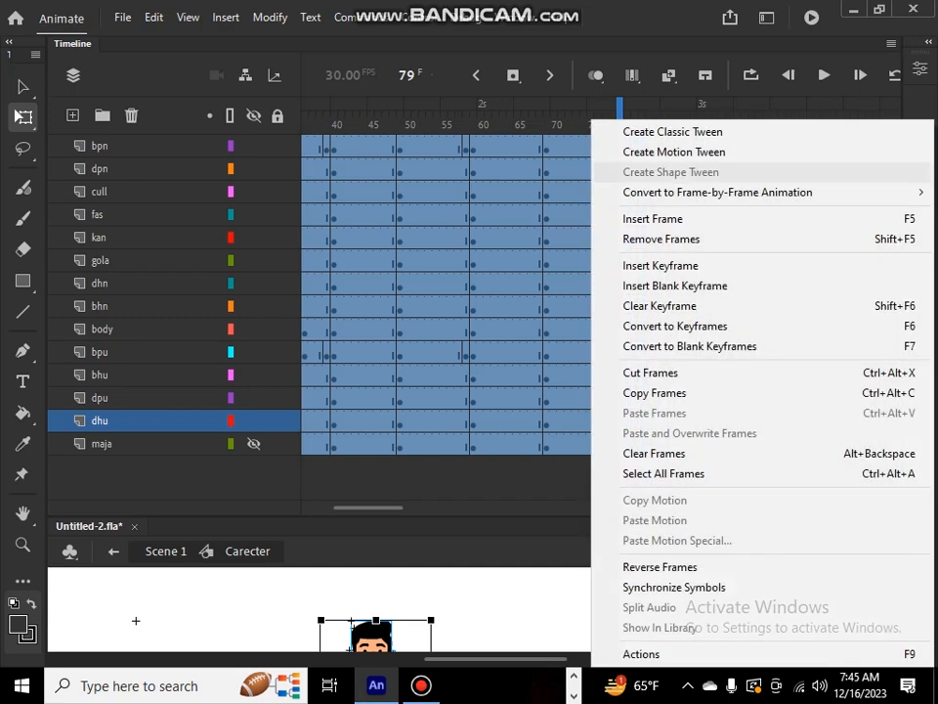
pyautogui.click(661, 238)
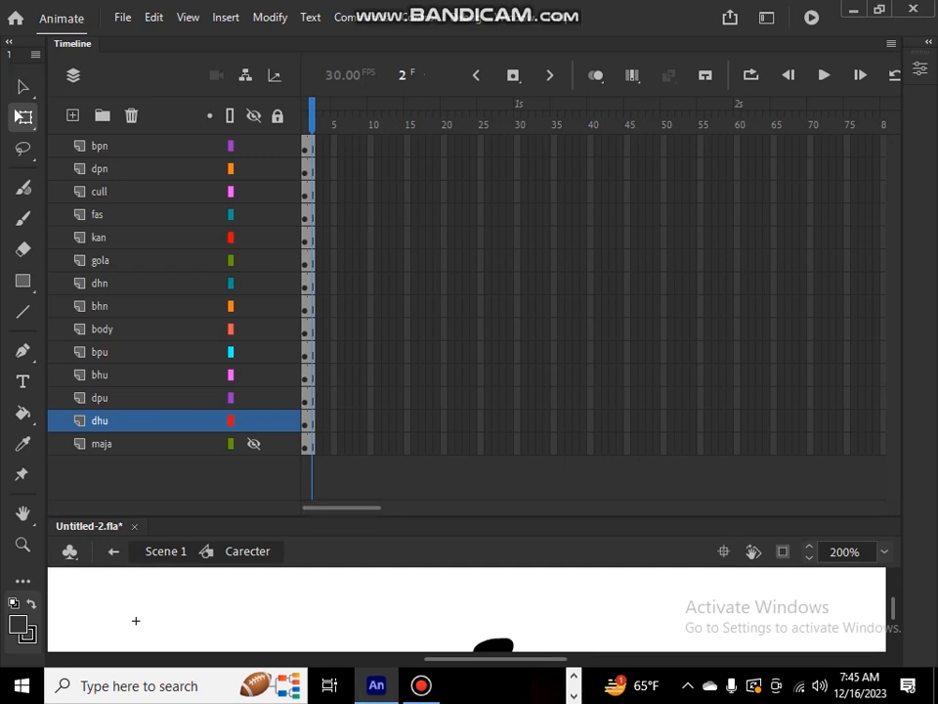
pyautogui.moveTo(466, 516); pyautogui.dragTo(465, 217)
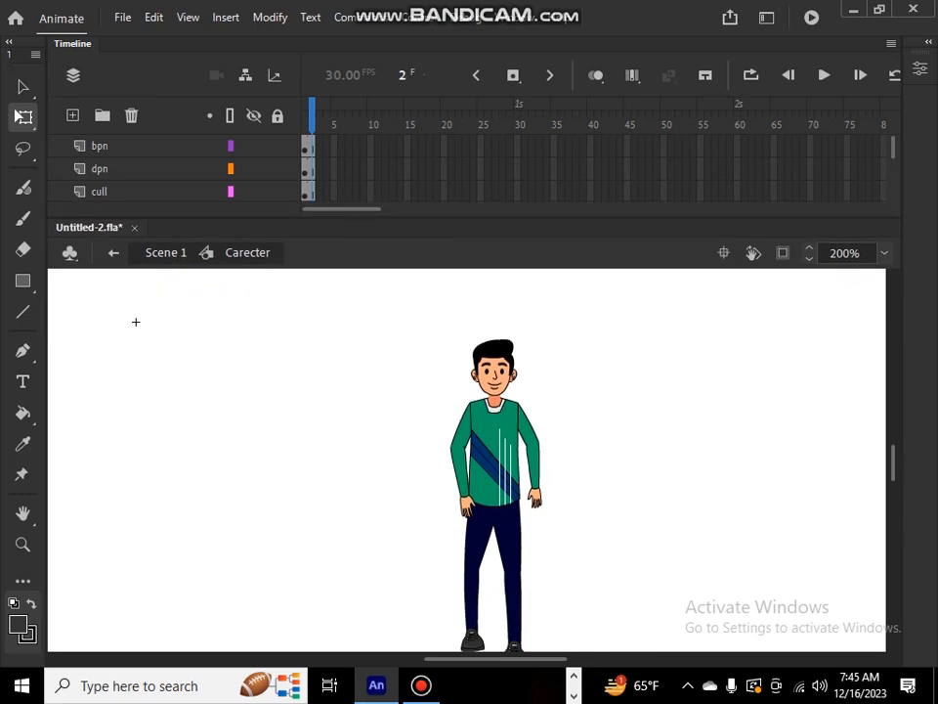
pyautogui.moveTo(894, 462)
pyautogui.mouseDown()
pyautogui.moveTo(894, 480)
pyautogui.moveTo(894, 466)
pyautogui.mouseUp()
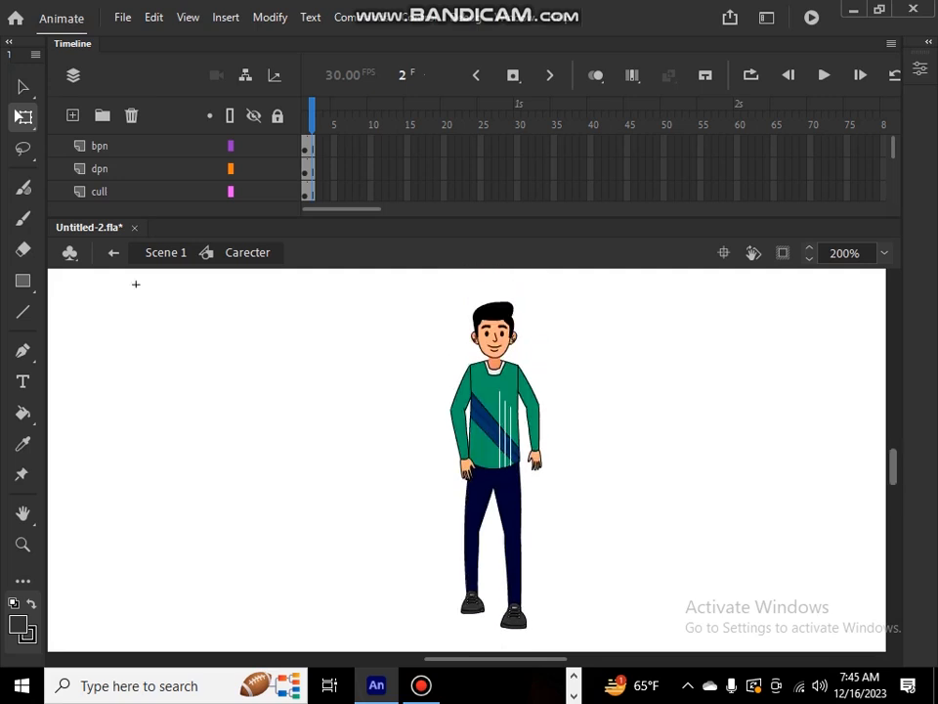
pyautogui.scroll(-2, 135, 284)
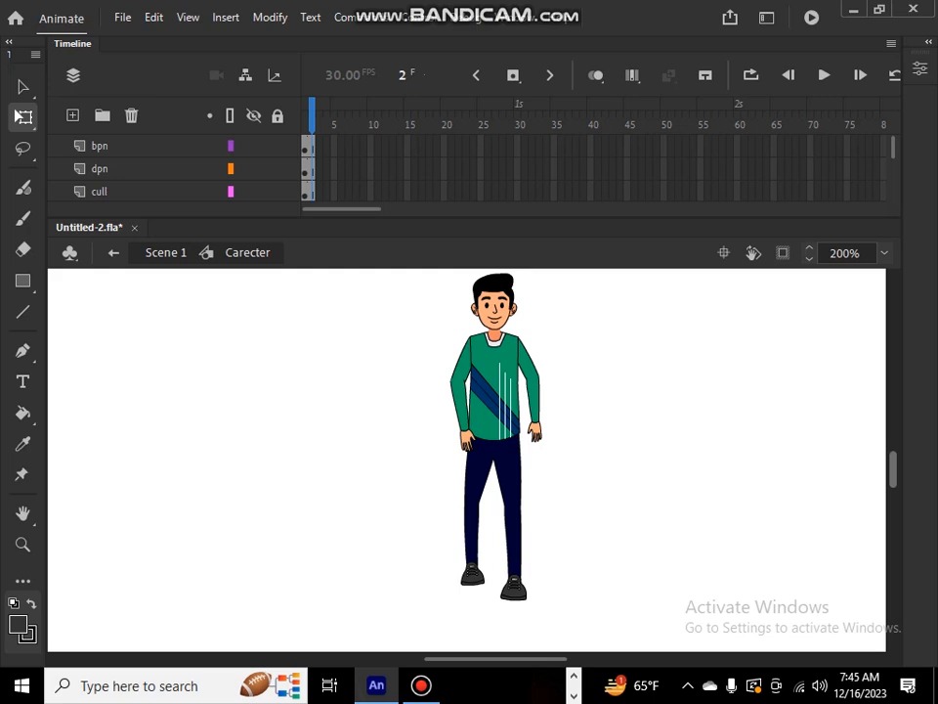
pyautogui.scroll(-5, 176, 168)
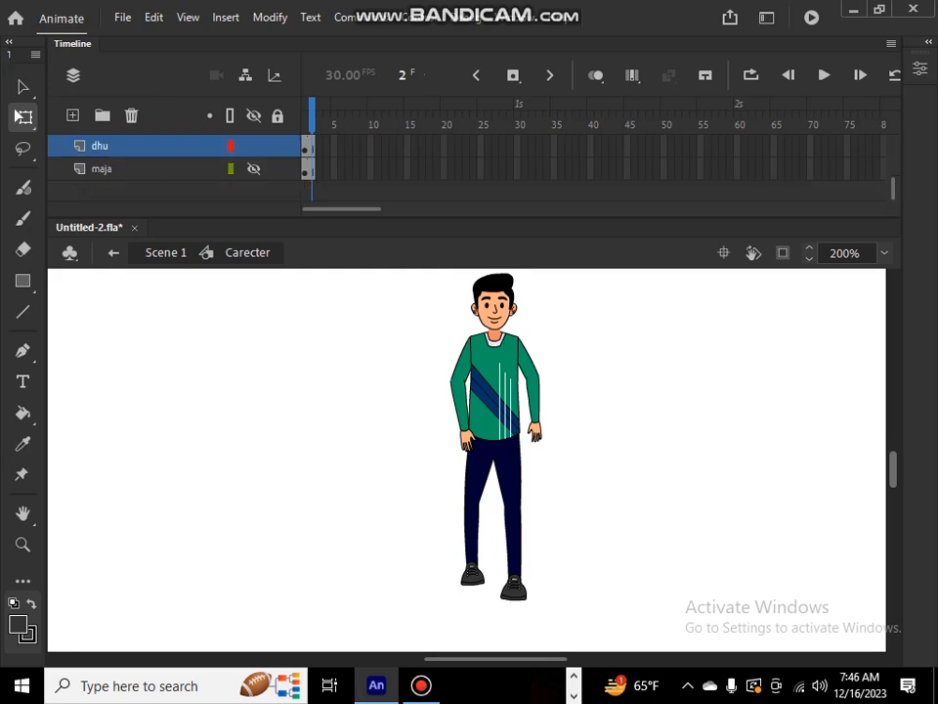
pyautogui.hotkey('ctrl', 'alt', 'a')
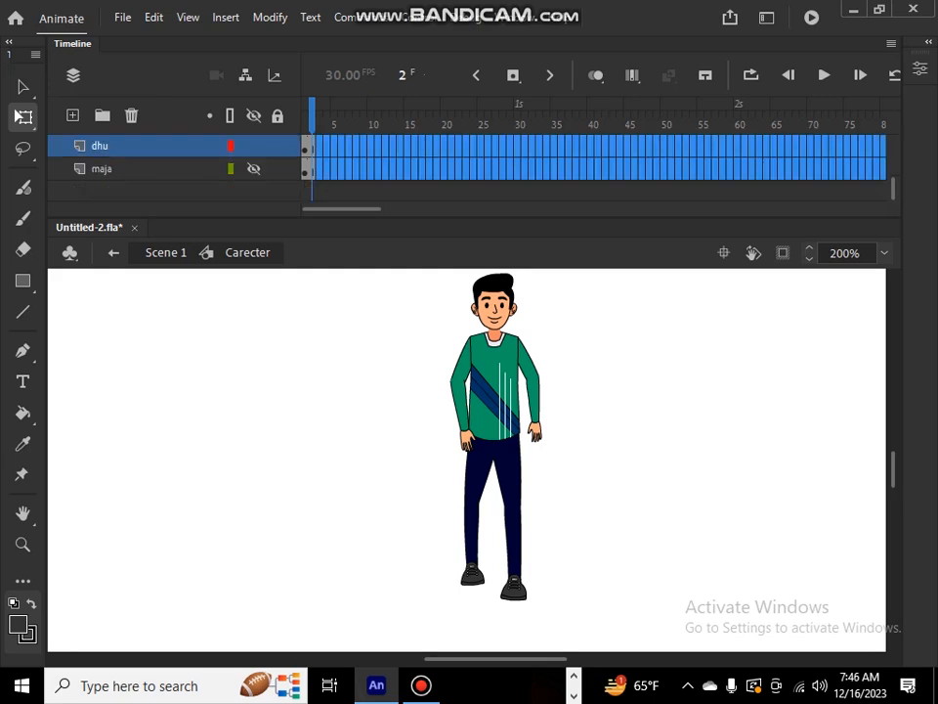
pyautogui.hotkey('shift', 'F5')
pyautogui.scroll(3, 136, 312)
pyautogui.scroll(-3, 467, 460)
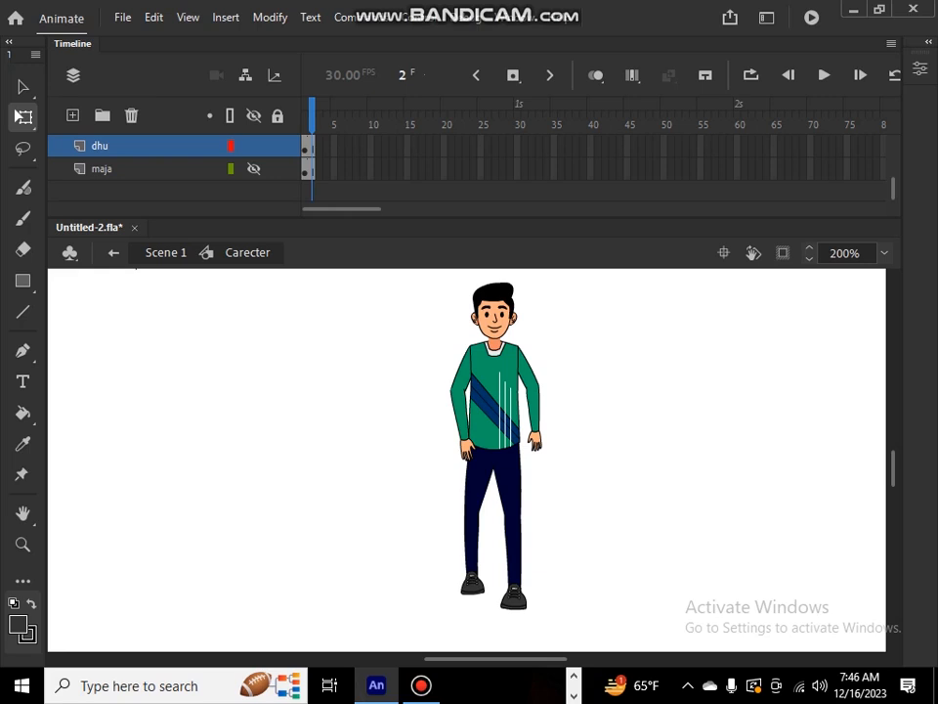
# Step: Select both parts of the character's arm on the bhn layer's side and scale them to 110% with Scale and Rotate
pyautogui.moveTo(398, 284); pyautogui.dragTo(573, 627)
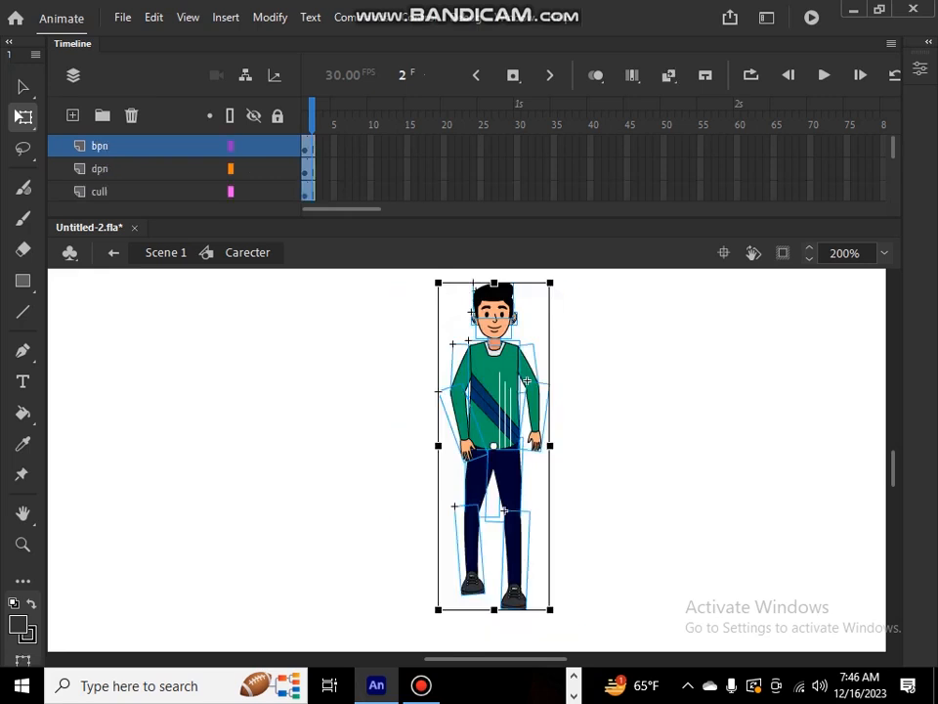
pyautogui.click(573, 627)
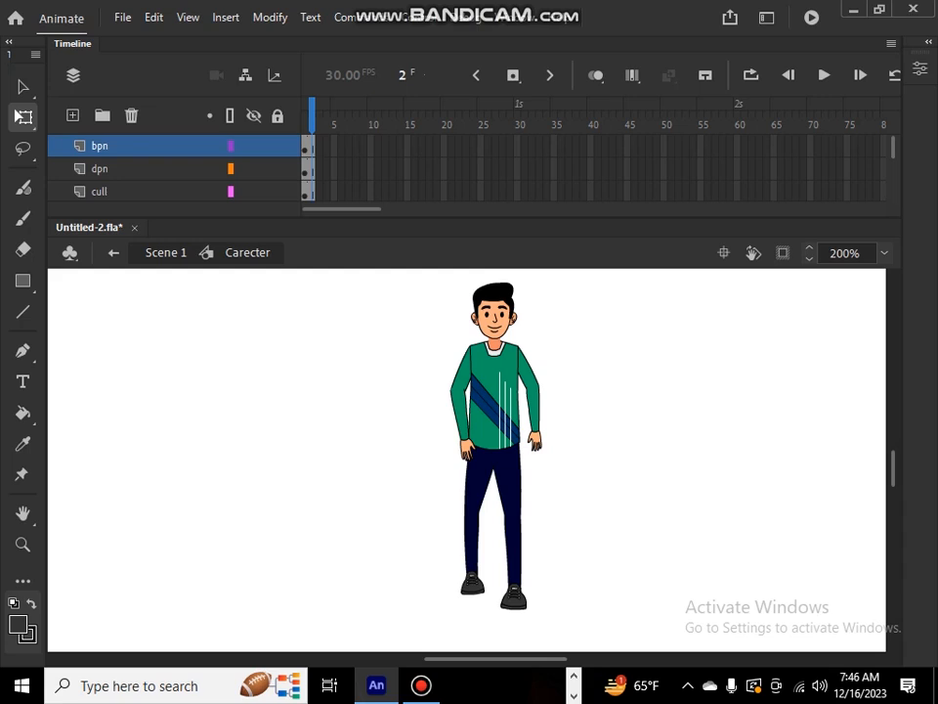
pyautogui.click(527, 380)
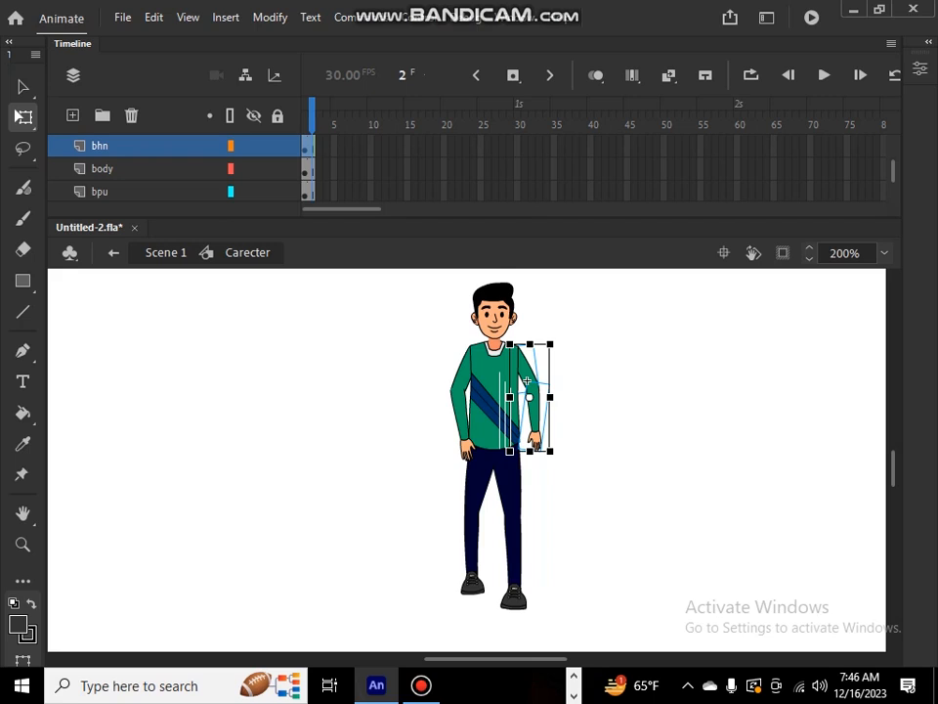
pyautogui.hotkey('ctrl', 'alt', 's')
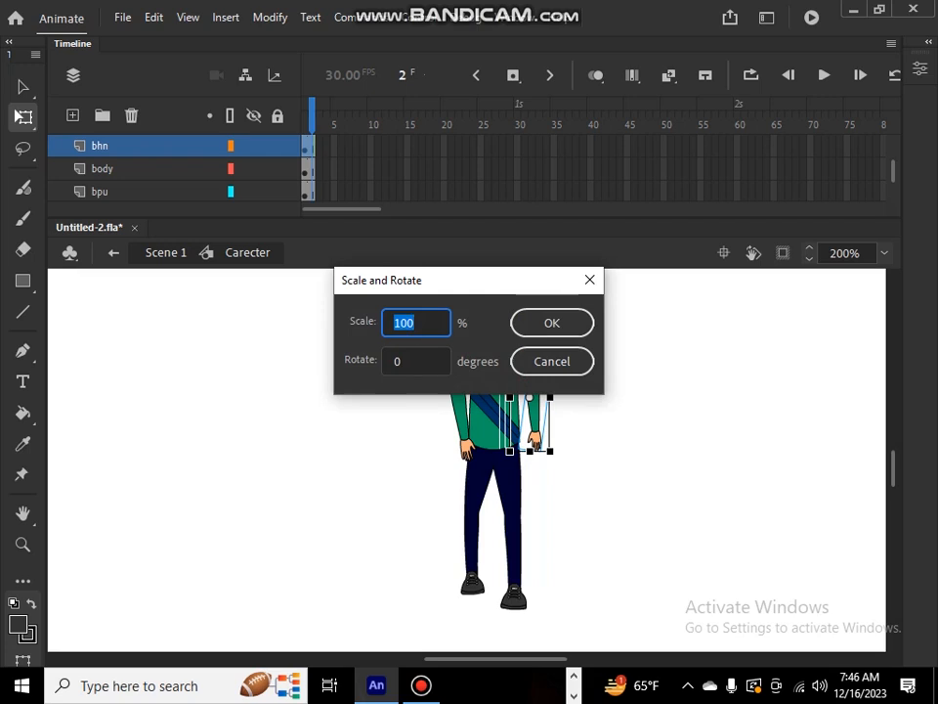
pyautogui.write('110')
pyautogui.press('Return')
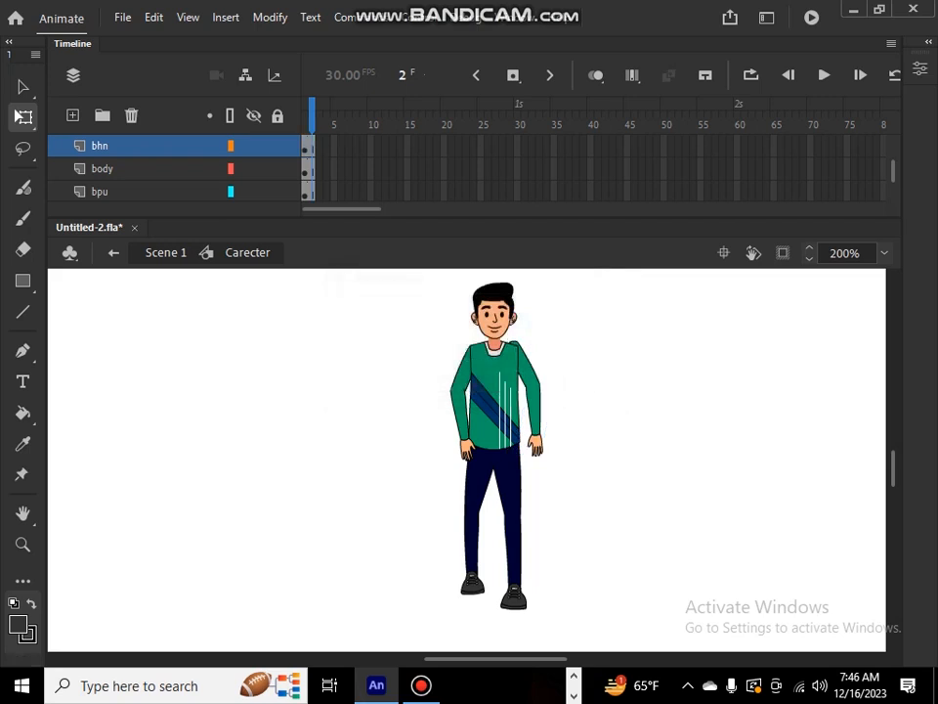
# Step: Select both parts of the enlarged arm and move them down slightly so the upper arm meets the shoulder
pyautogui.click(535, 410)
pyautogui.click(565, 359)
pyautogui.moveTo(540, 348); pyautogui.dragTo(528, 424)
pyautogui.moveTo(527, 379); pyautogui.dragTo(527, 385)
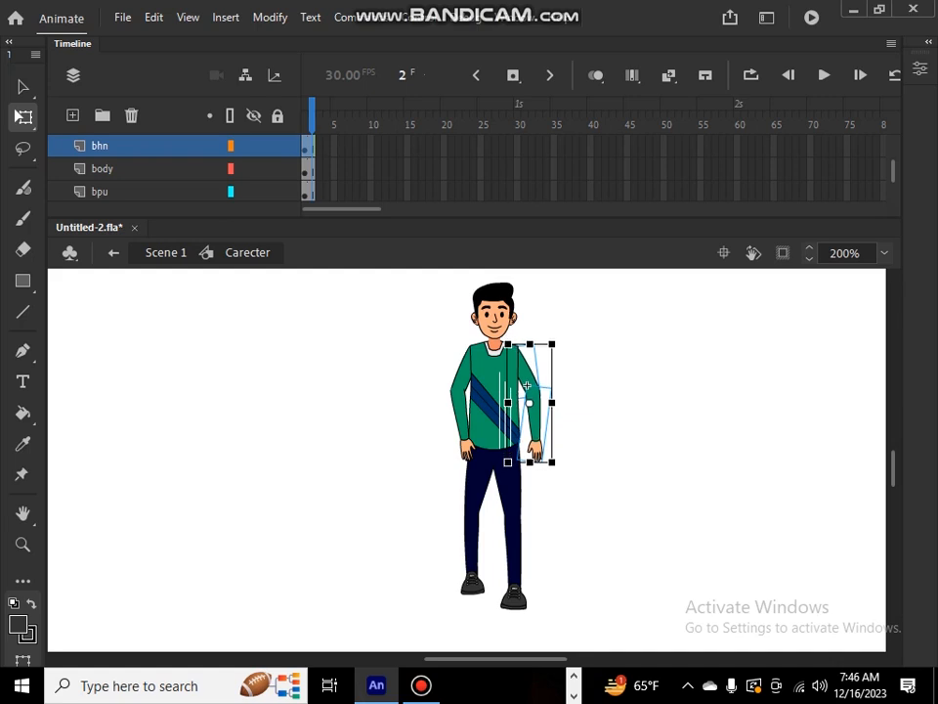
# Step: Reselect the enlarged arm without the body and nudge it up one step to align it with the shoulder
pyautogui.click(561, 361)
pyautogui.moveTo(561, 361); pyautogui.dragTo(520, 434)
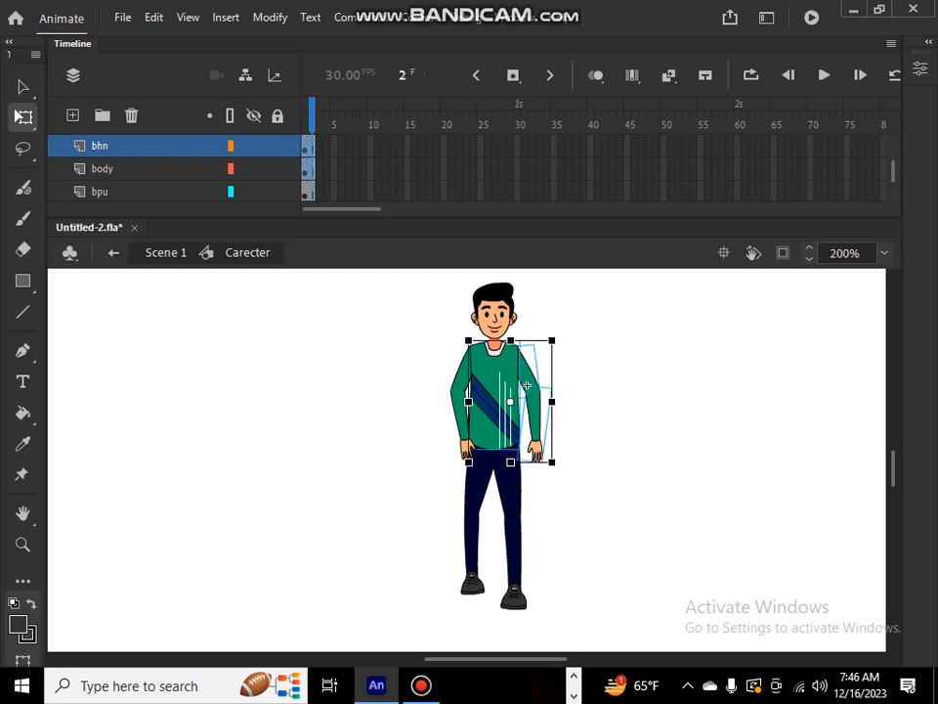
pyautogui.scroll(1, 527, 385)
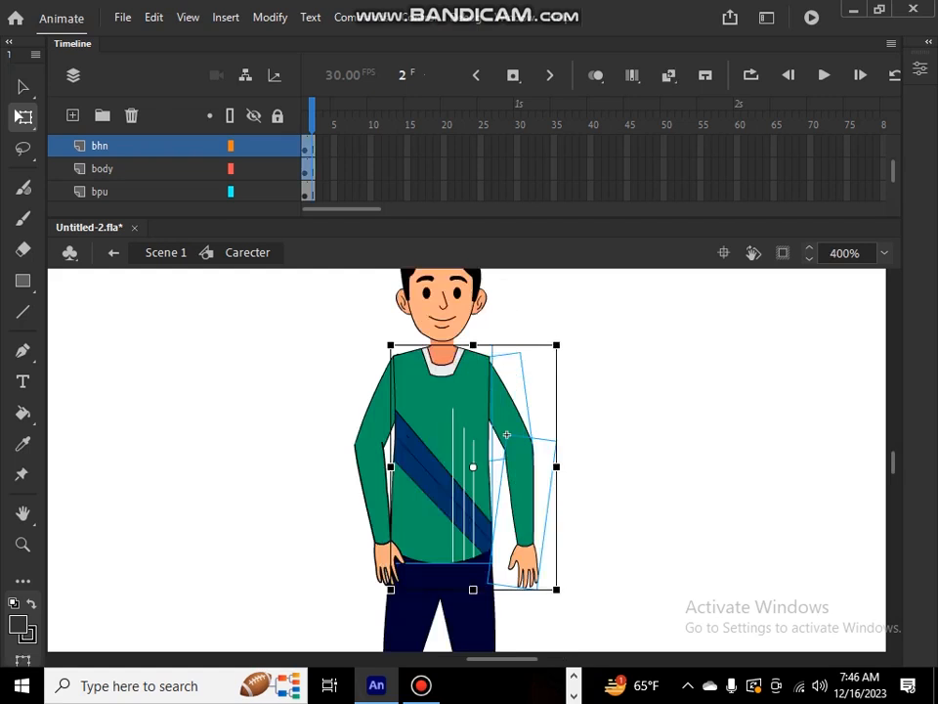
pyautogui.click(537, 354)
pyautogui.moveTo(537, 355); pyautogui.dragTo(525, 565)
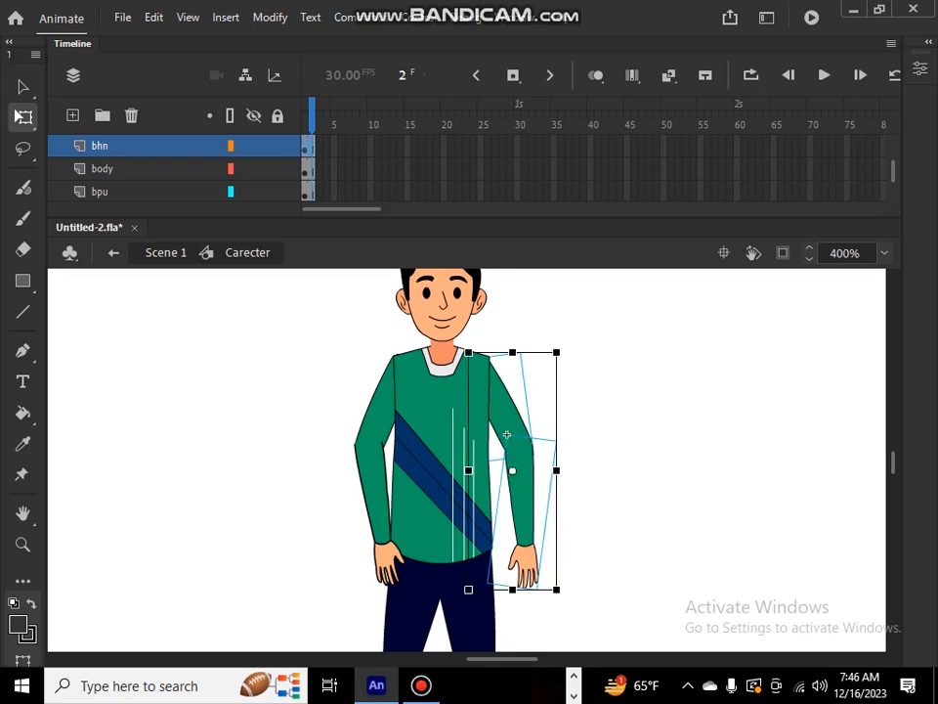
pyautogui.press('Up')
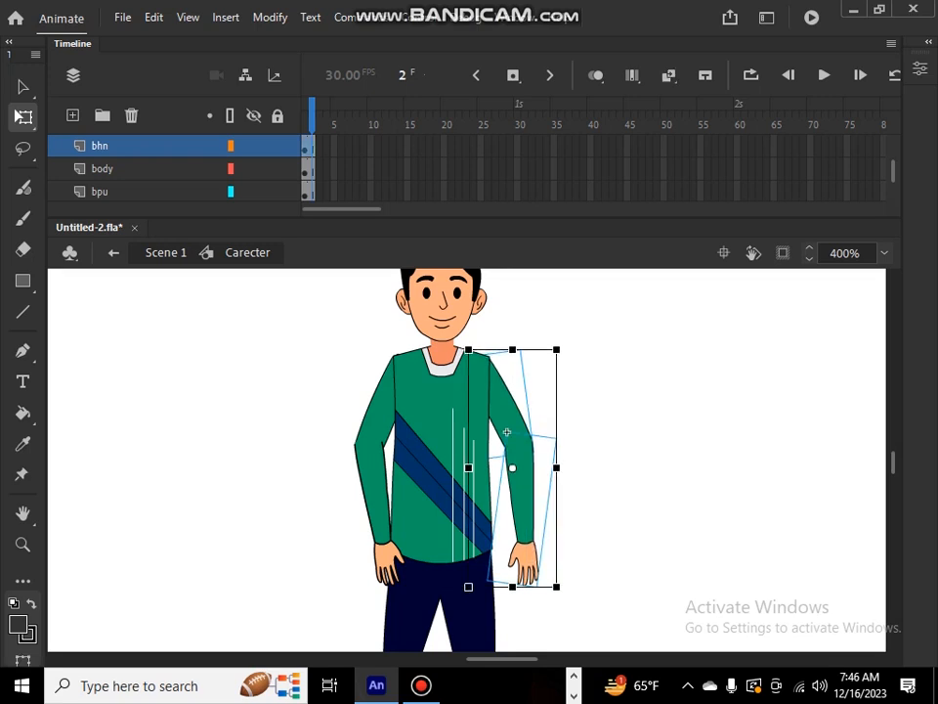
pyautogui.press('Escape')
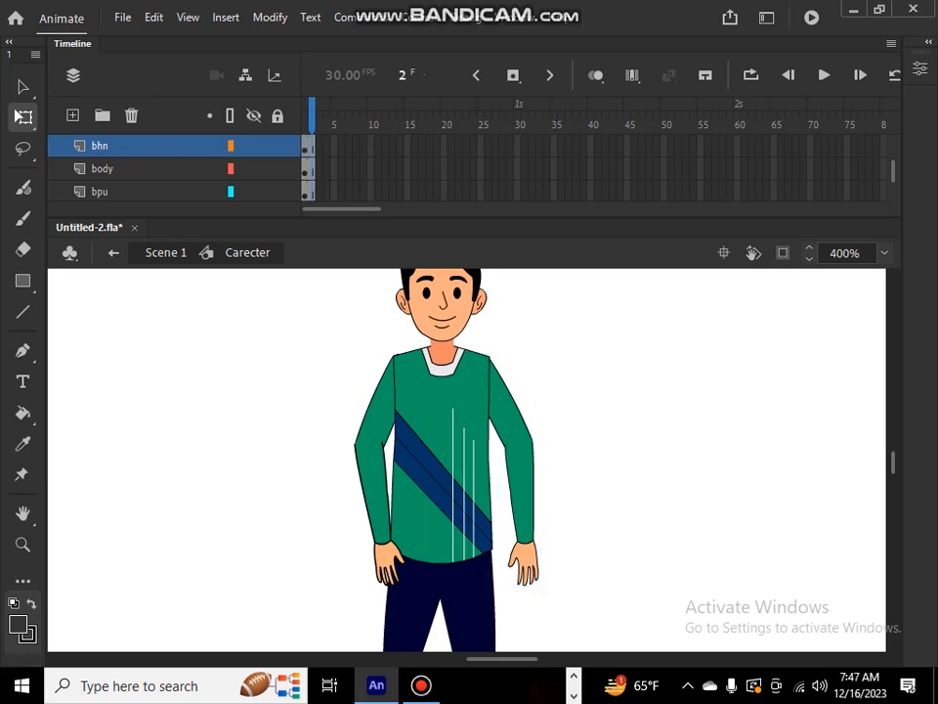
# Step: Select the thigh and lower leg on the dpn layer's side and scale them to 110%, checking the fit against the body
pyautogui.scroll(-5, 467, 459)
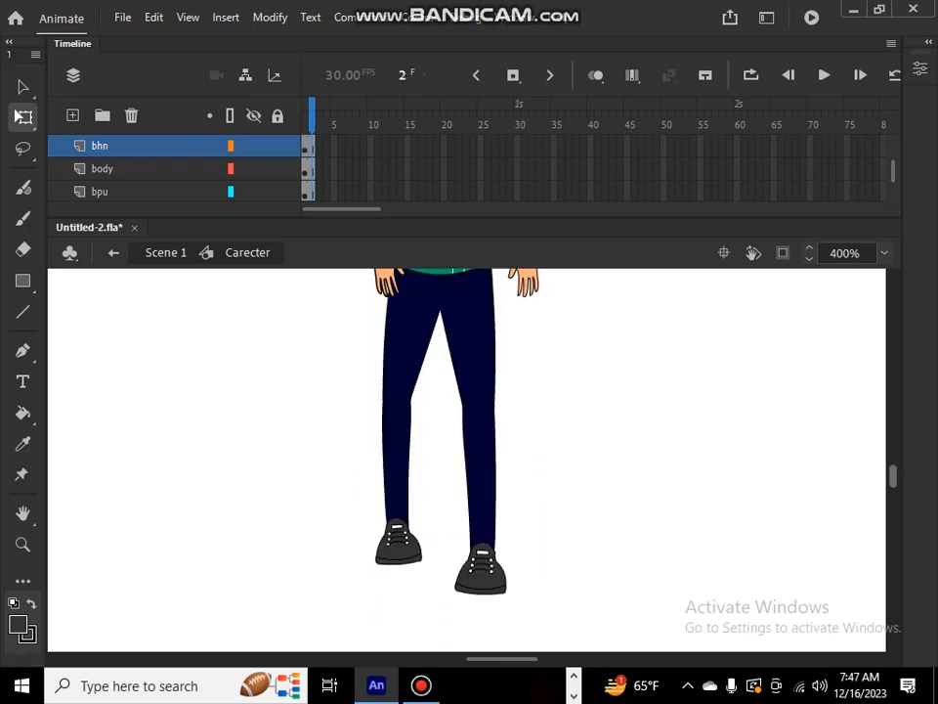
pyautogui.moveTo(339, 319); pyautogui.dragTo(418, 535)
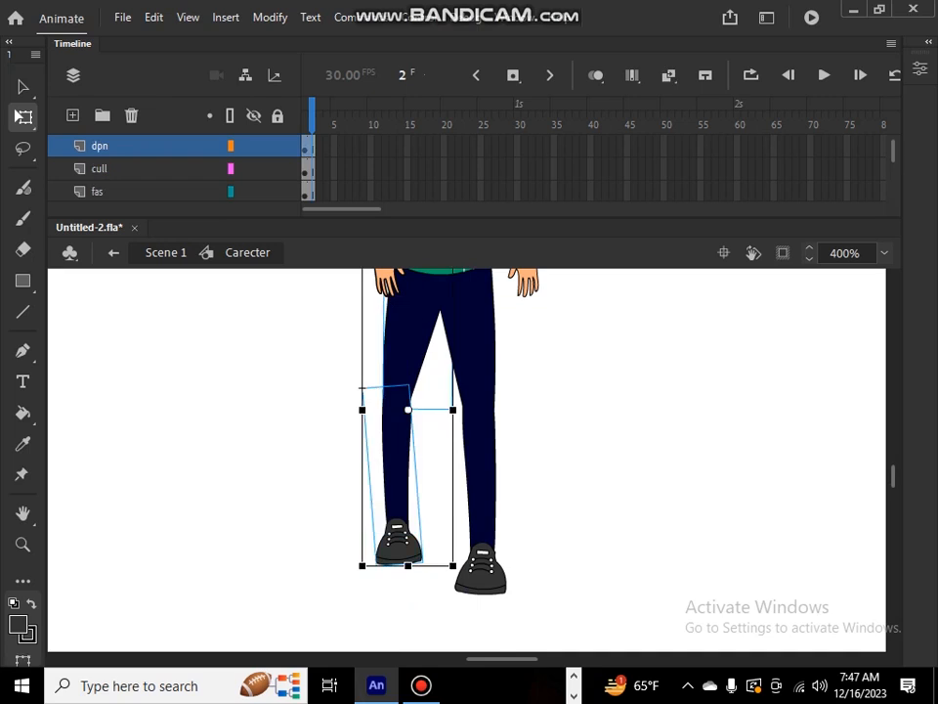
pyautogui.hotkey('ctrl', 'alt', 's')
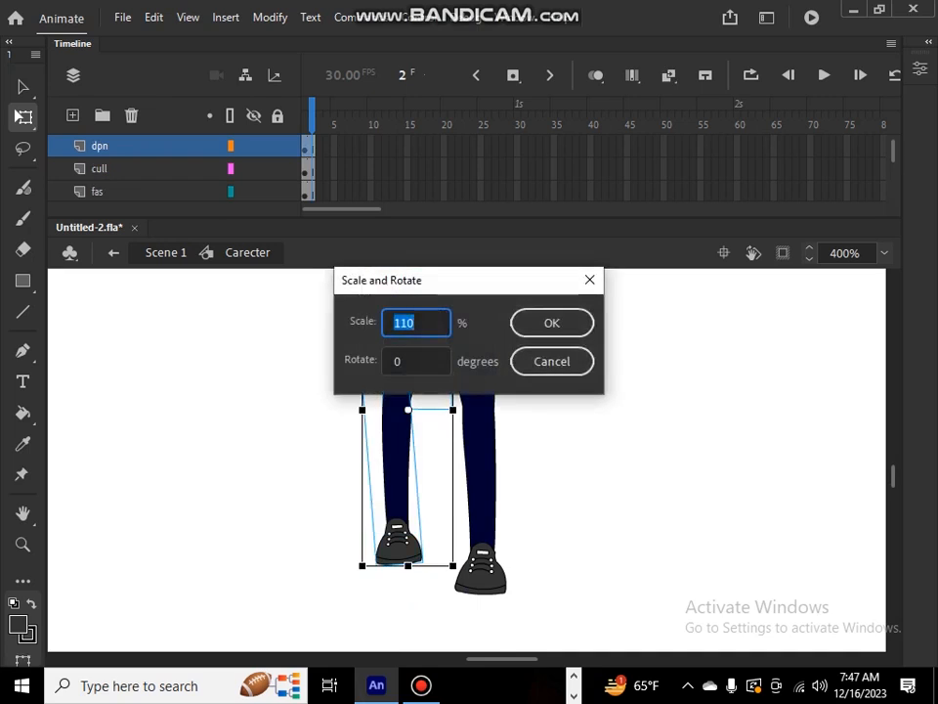
pyautogui.press('Return')
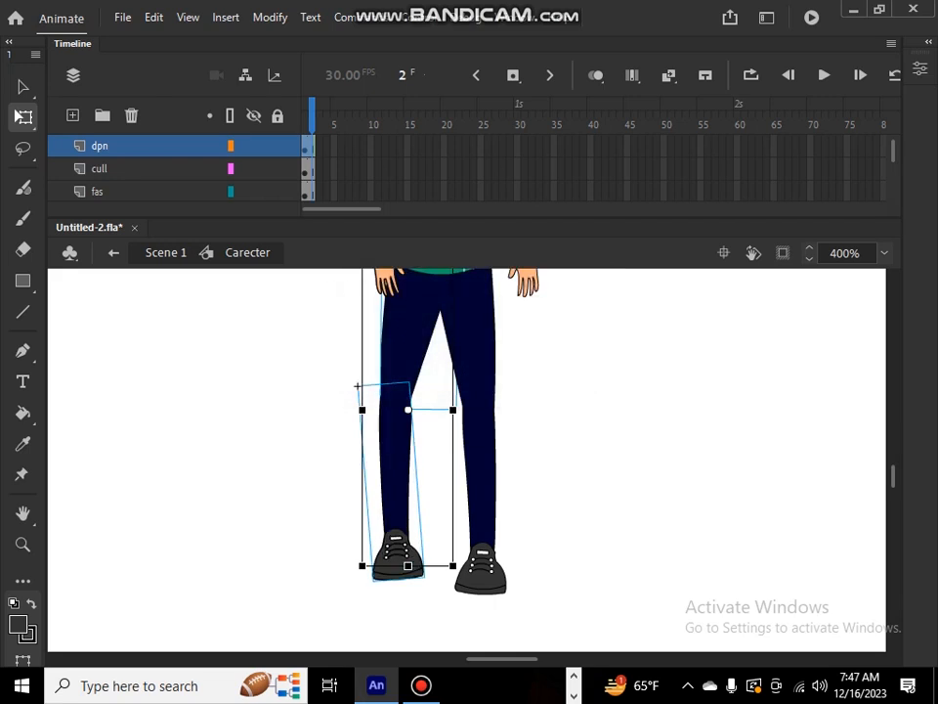
pyautogui.scroll(5, 467, 459)
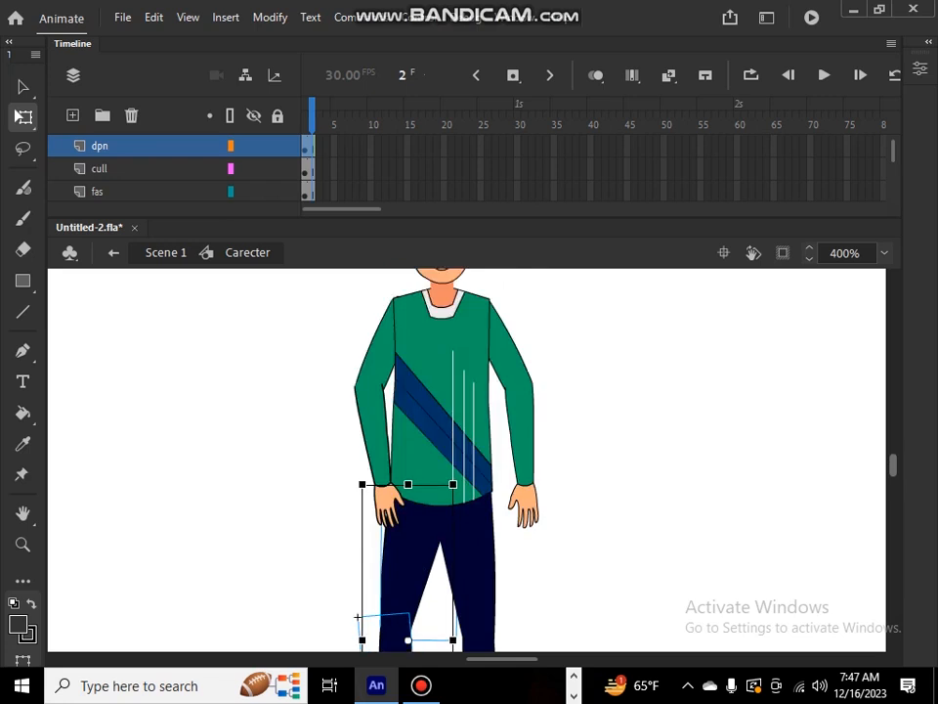
pyautogui.scroll(-6, 467, 459)
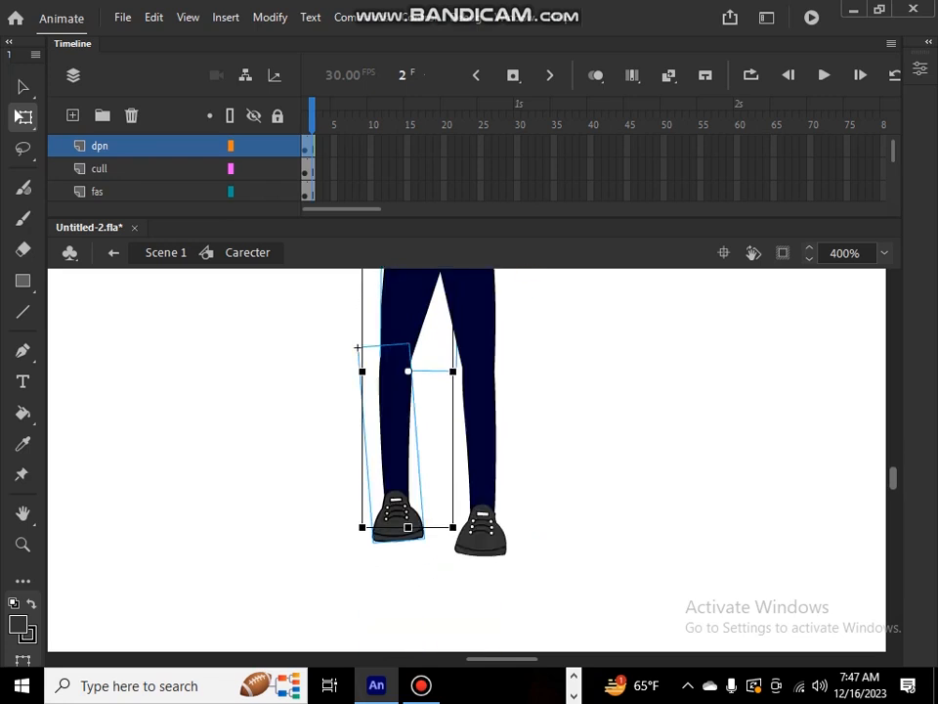
# Step: Stretch the lower leg on the dpn layer slightly downward and nudge it down one step toward the other shoe's level
pyautogui.press('Escape')
pyautogui.click(21, 117)
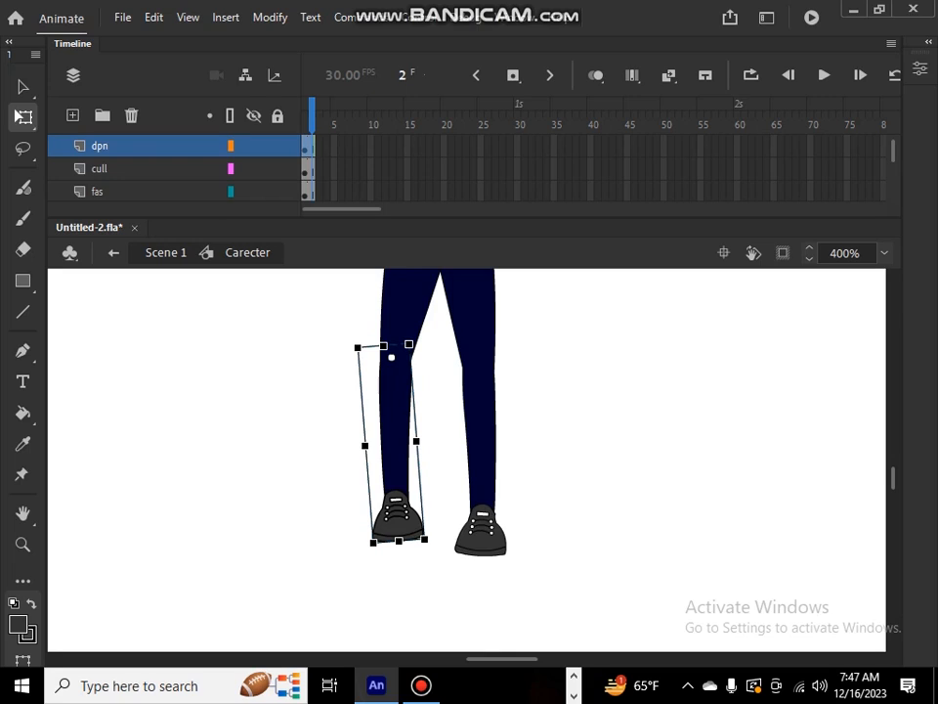
pyautogui.moveTo(399, 540); pyautogui.dragTo(399, 548)
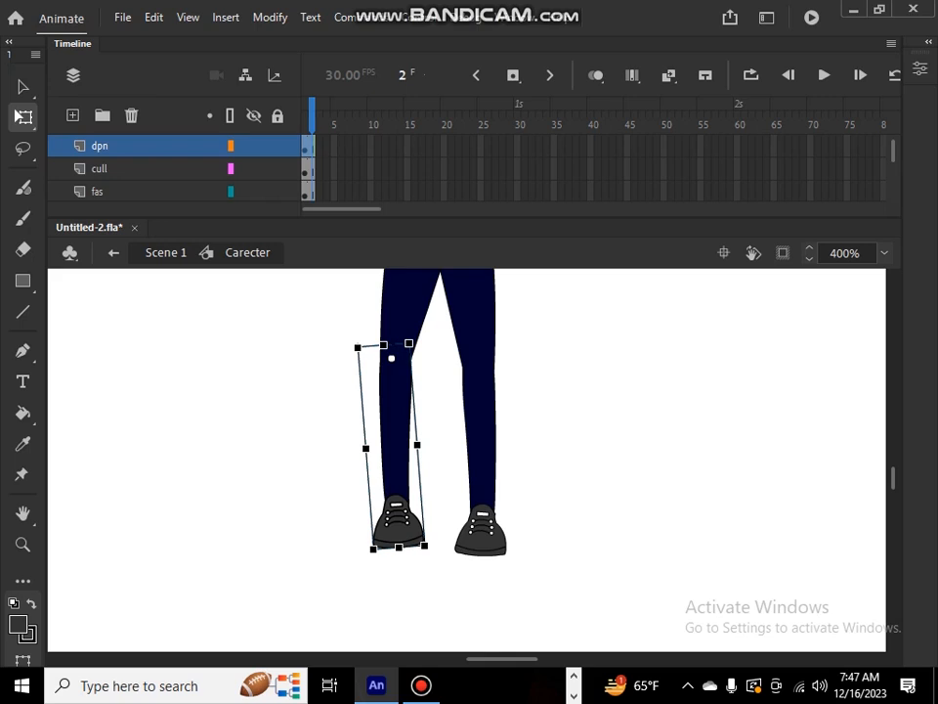
pyautogui.press('Down')
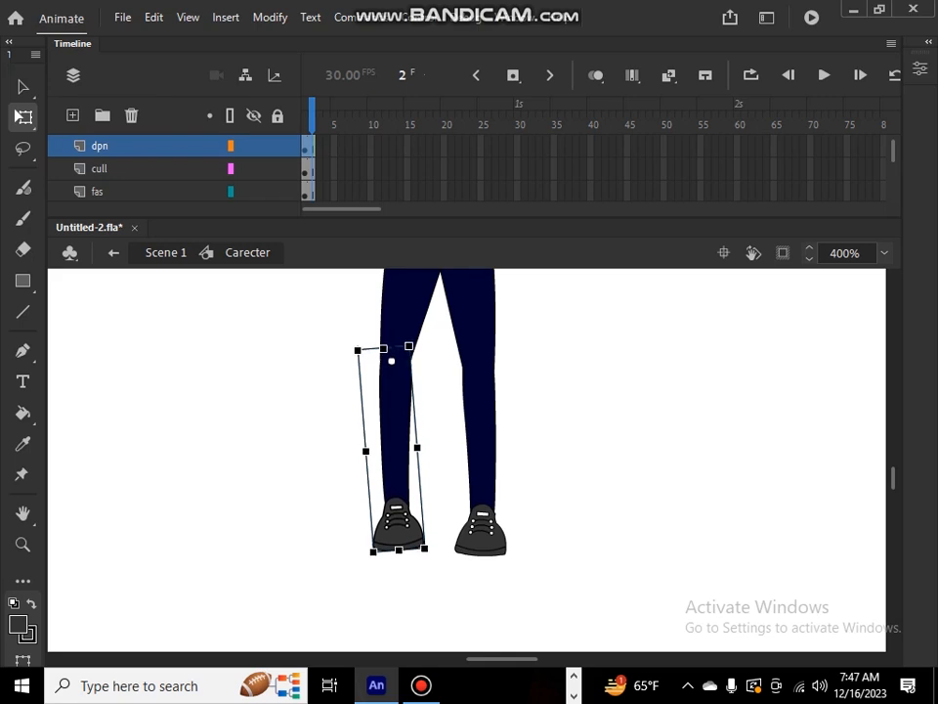
pyautogui.press('Right')
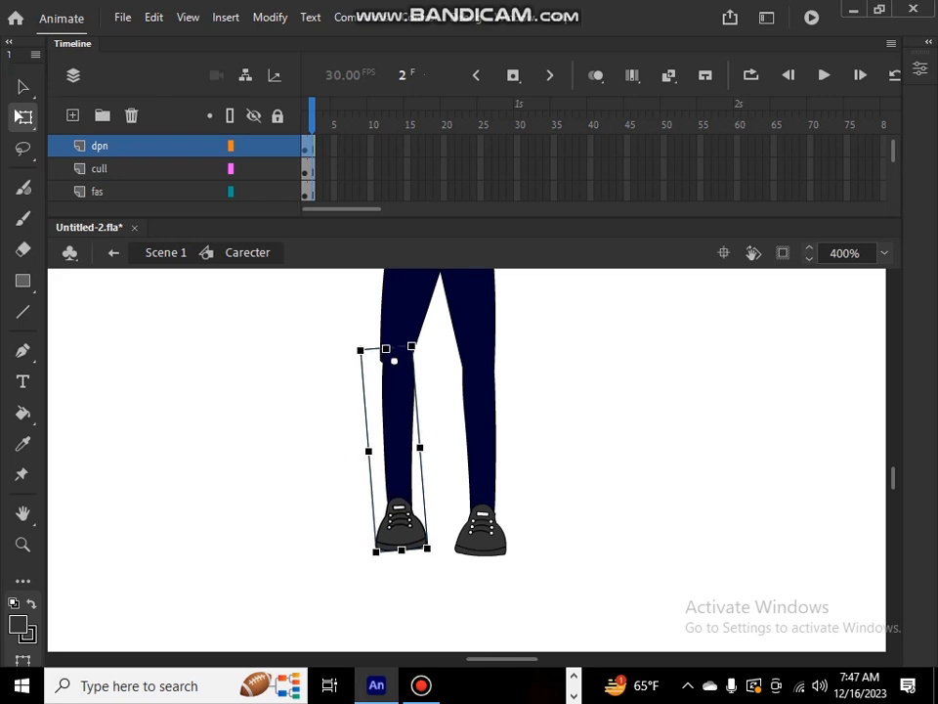
pyautogui.press('Left')
pyautogui.press('Escape')
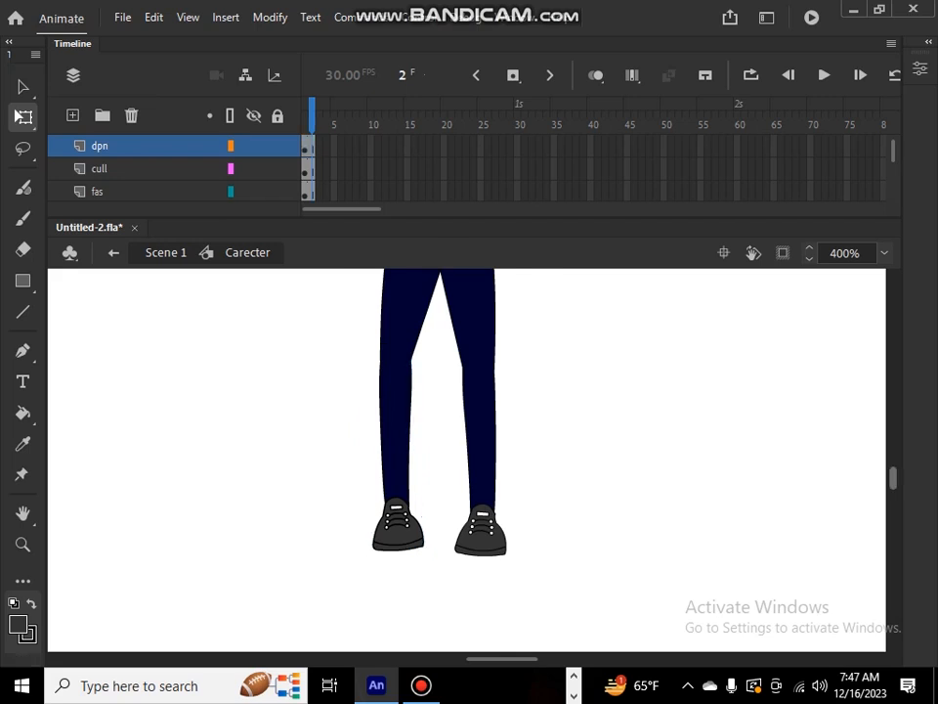
# Step: Try nudging the thigh and lower leg on the dpn side one step inward together
pyautogui.scroll(3, 468, 460)
pyautogui.scroll(-2, 467, 460)
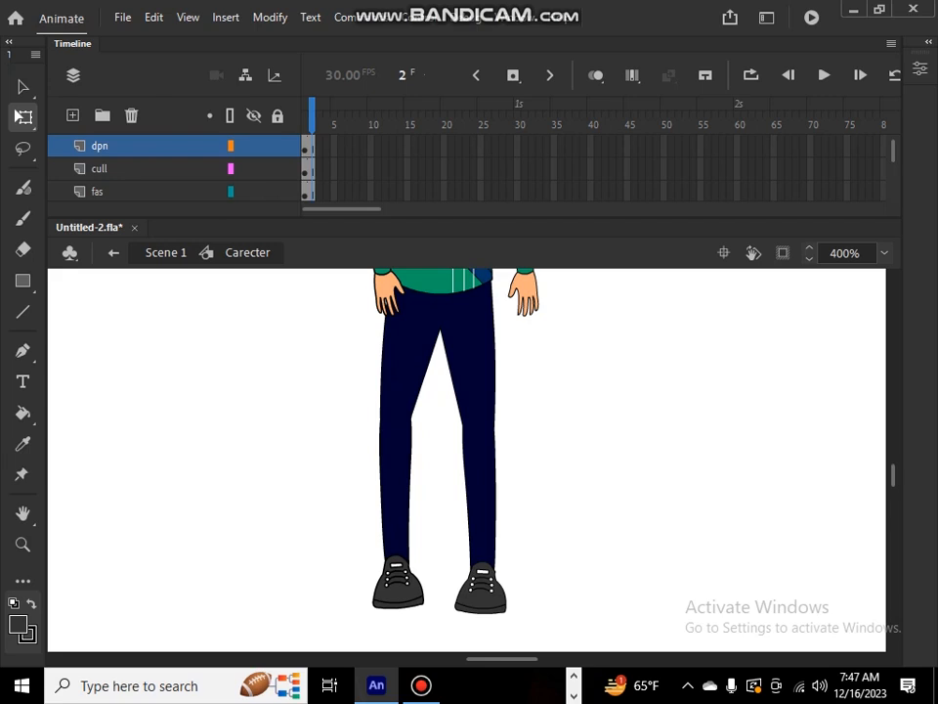
pyautogui.hotkey('ctrl', 'e')
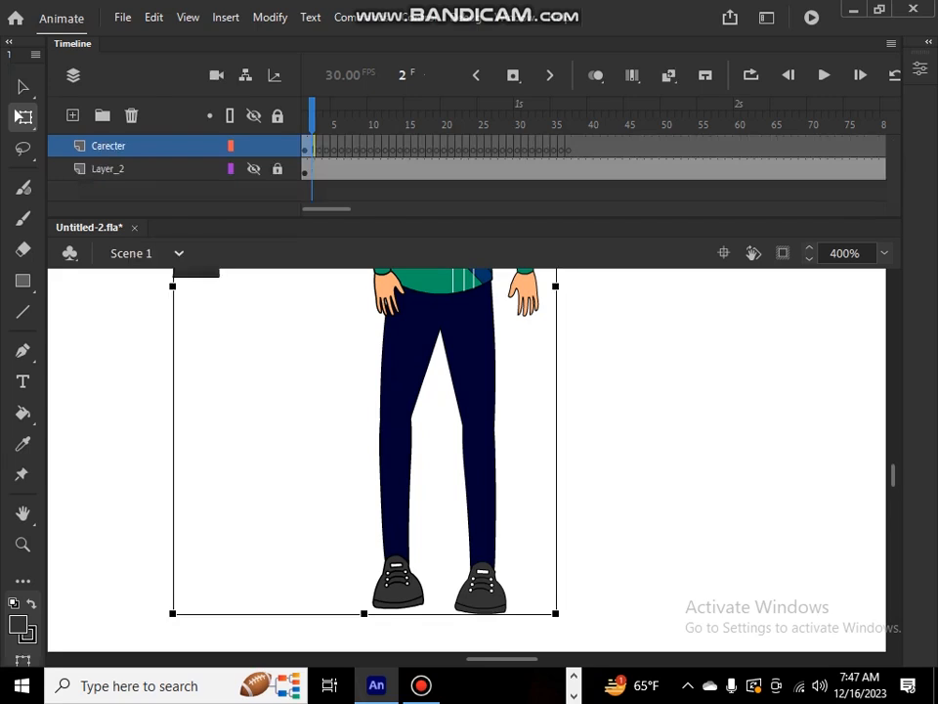
pyautogui.doubleClick(396, 391)
pyautogui.moveTo(339, 348); pyautogui.dragTo(420, 532)
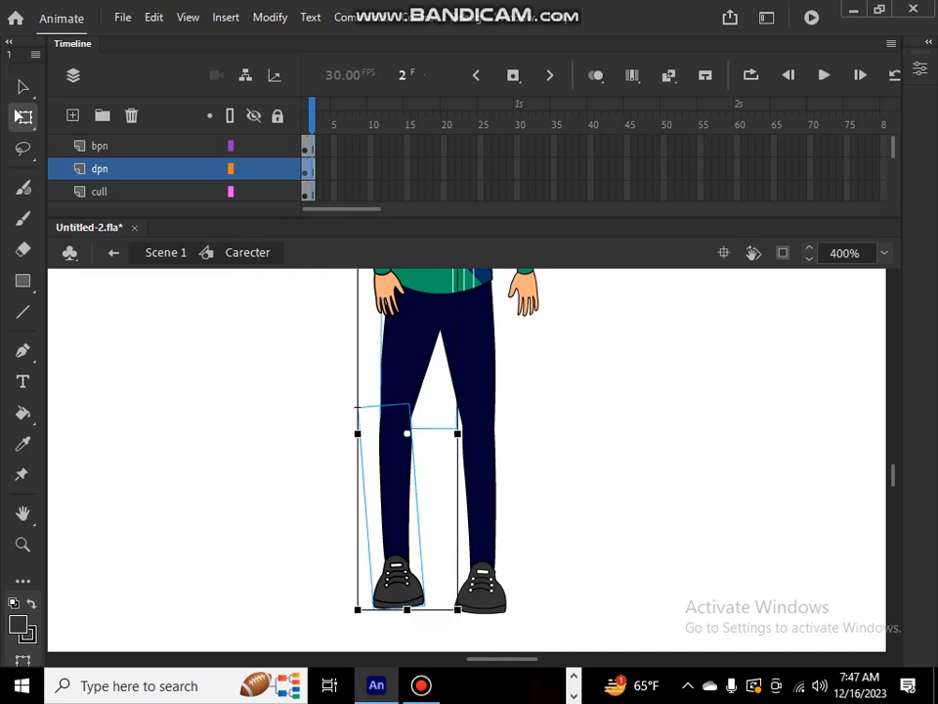
pyautogui.press('Right')
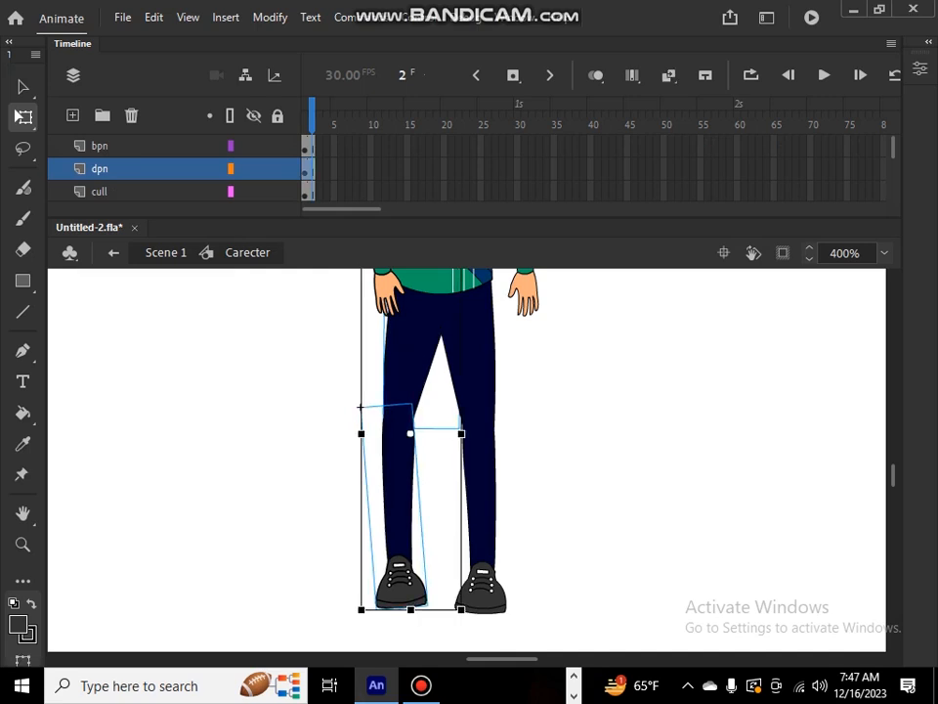
pyautogui.press('Left')
pyautogui.press('Escape')
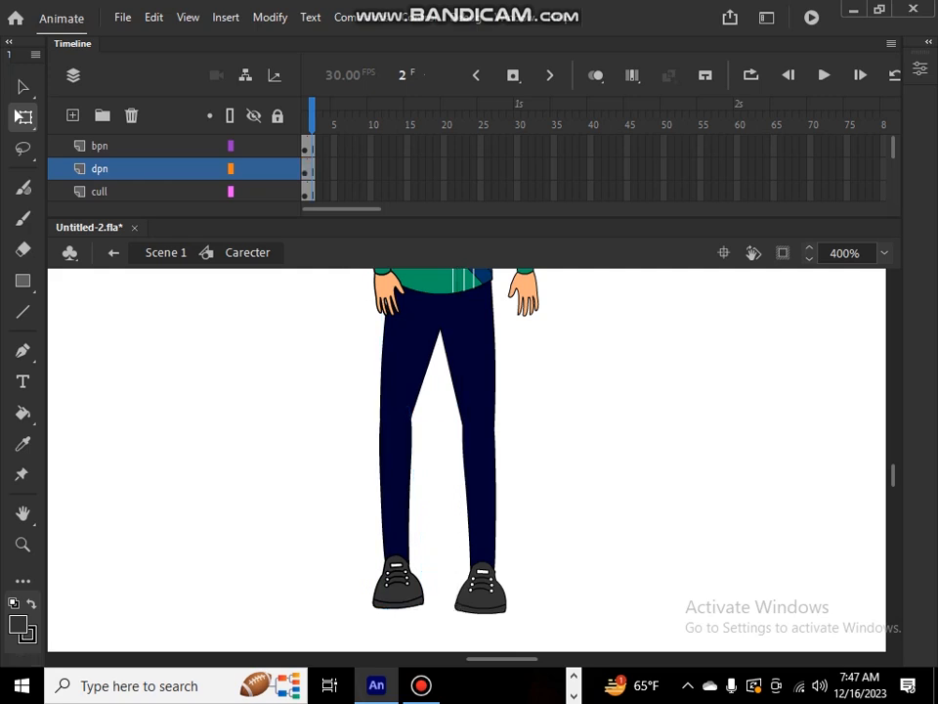
# Step: Rotate the dpu thigh slightly inward about the hip so the leg stands closer to the other one
pyautogui.click(406, 386)
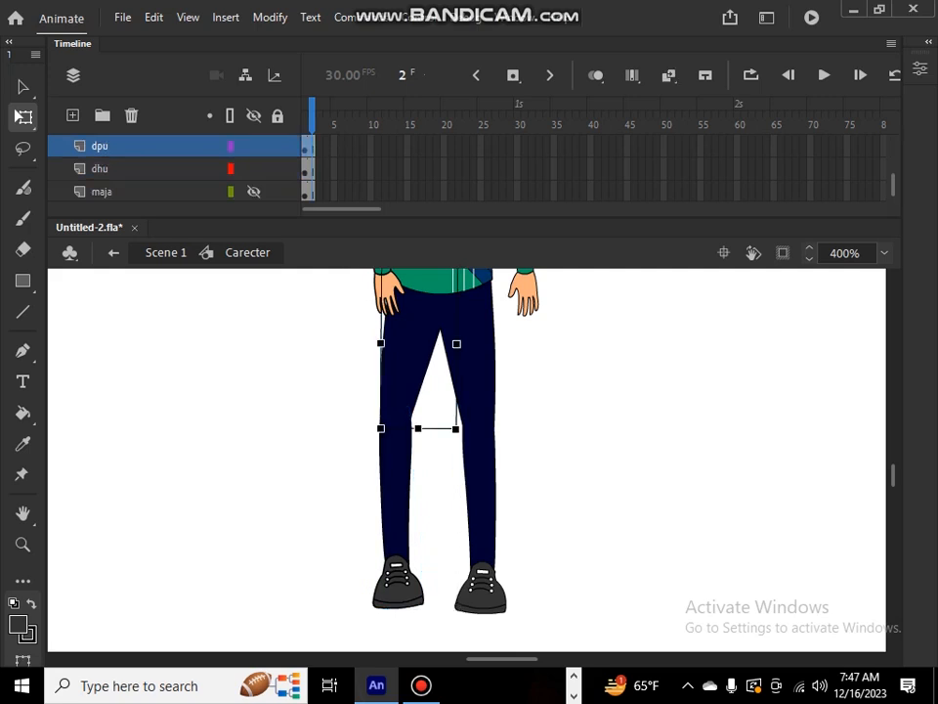
pyautogui.doubleClick(406, 386)
pyautogui.doubleClick(567, 421)
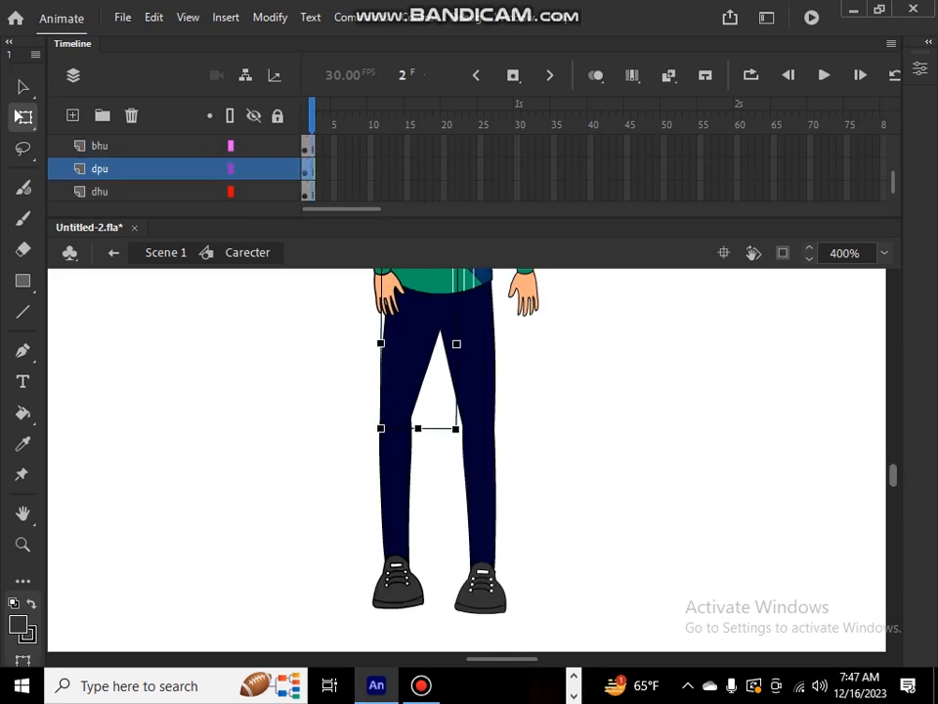
pyautogui.scroll(5, 467, 460)
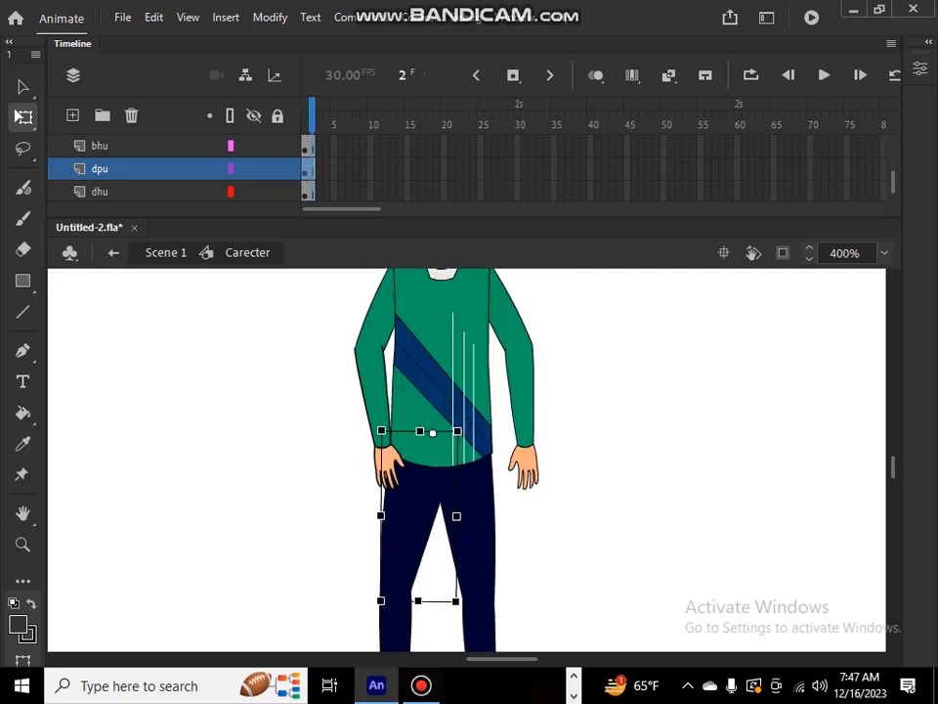
pyautogui.moveTo(379, 603); pyautogui.dragTo(395, 606)
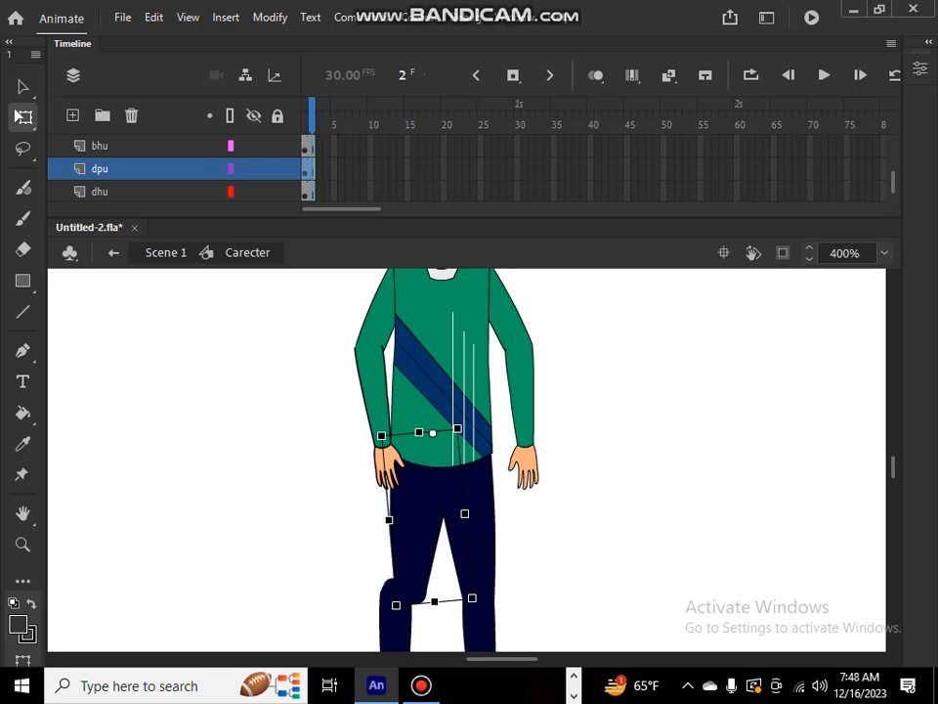
# Step: Move the dpn lower leg five steps inward and two steps up to join it to the rotated thigh
pyautogui.scroll(-3, 430, 548)
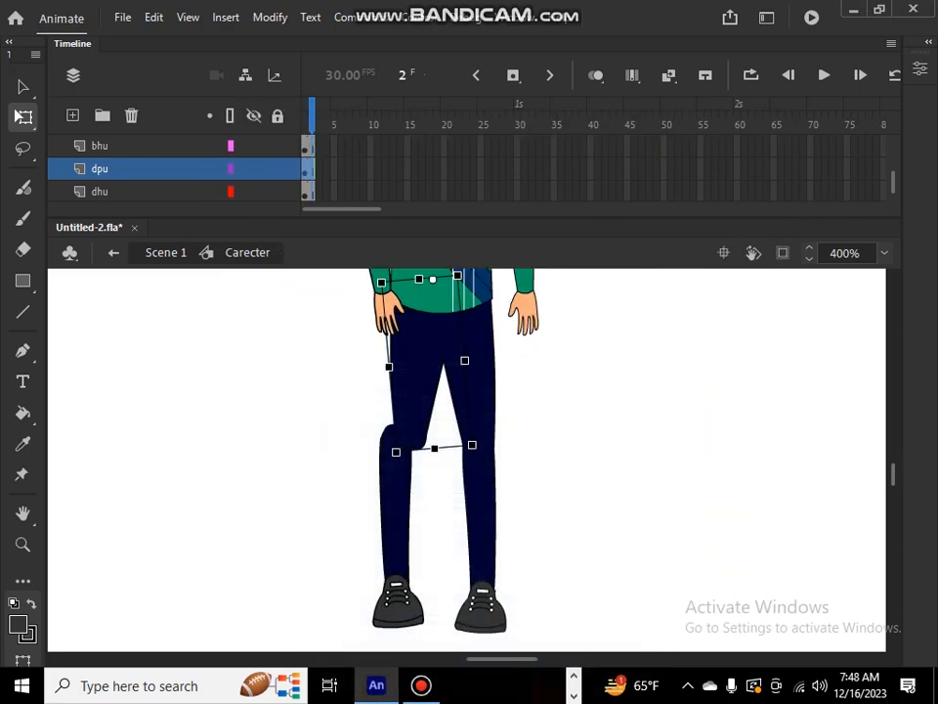
pyautogui.click(395, 509)
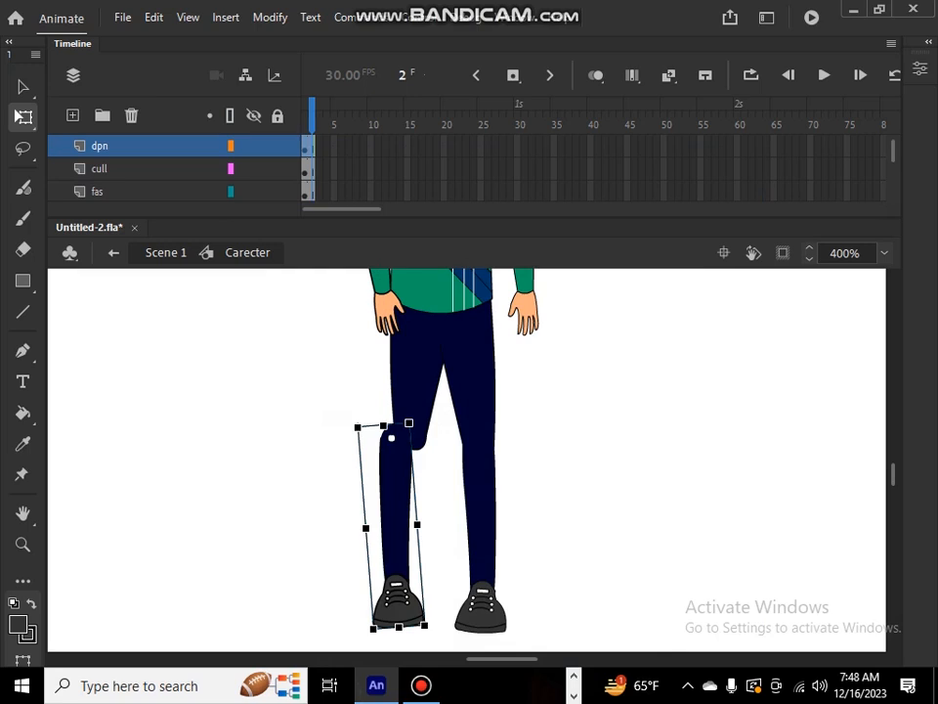
pyautogui.press('Right')
pyautogui.press('Right')
pyautogui.press('Right')
pyautogui.press('Right')
pyautogui.press('Right')
pyautogui.press('Up')
pyautogui.press('Up')
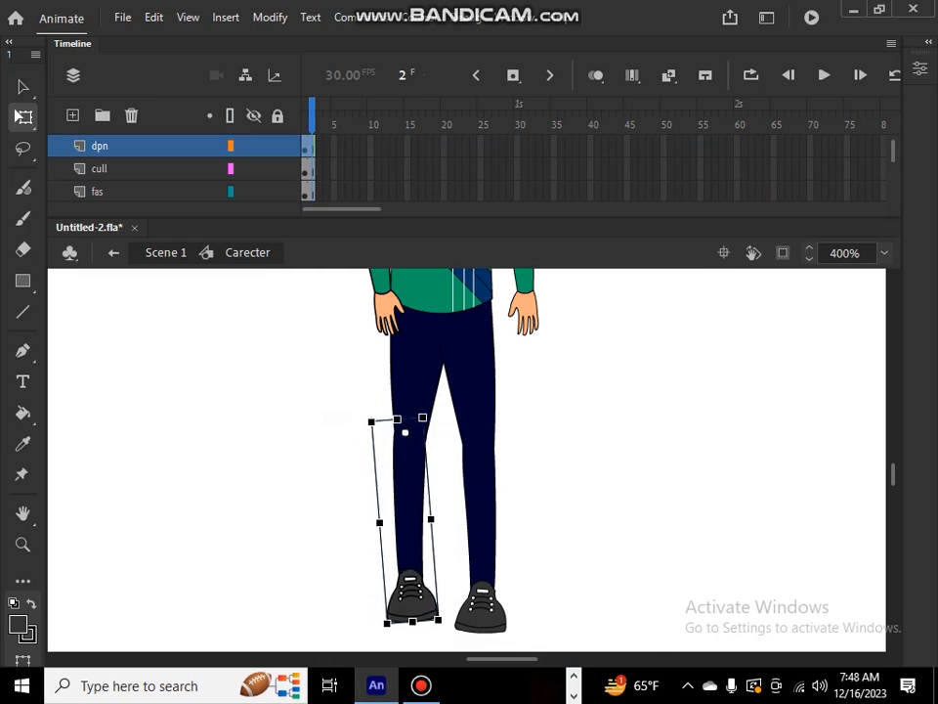
# Step: Fine-tune the dpn lower leg at the knee, settling it two steps lower so the shoe nears the other one's level
pyautogui.press('Right')
pyautogui.press('Down')
pyautogui.press('Down')
pyautogui.press('Left')
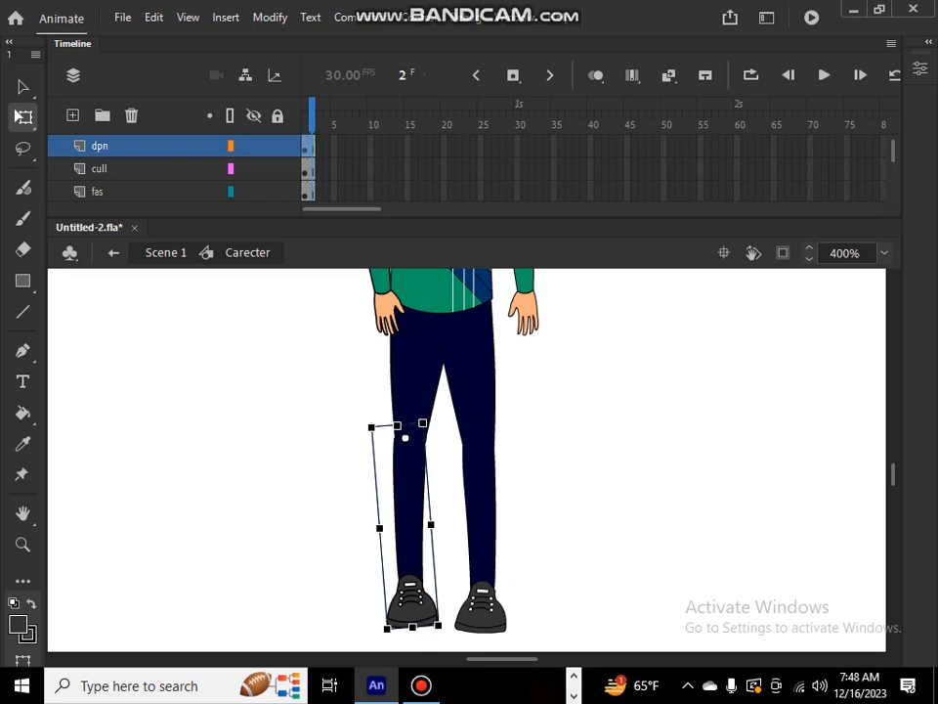
pyautogui.press('Right')
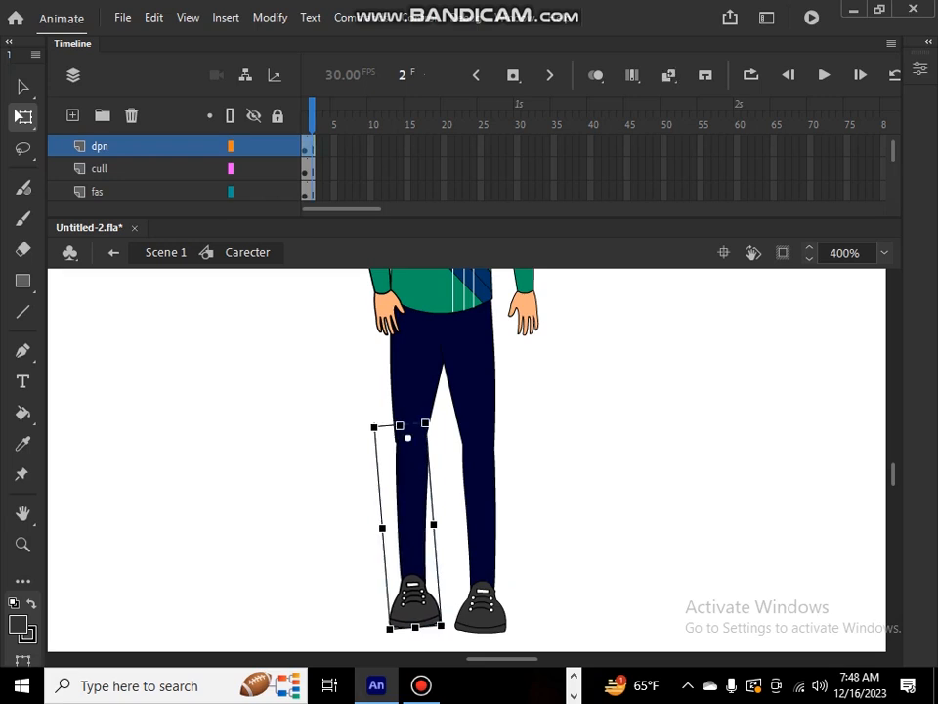
pyautogui.press('Up')
pyautogui.press('Left')
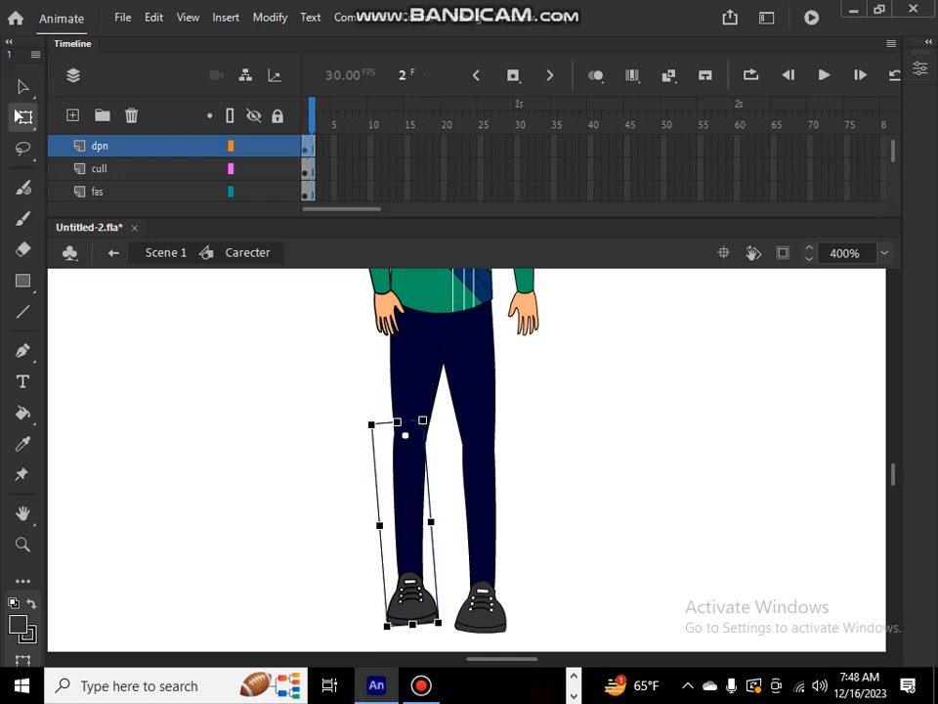
pyautogui.press('Escape')
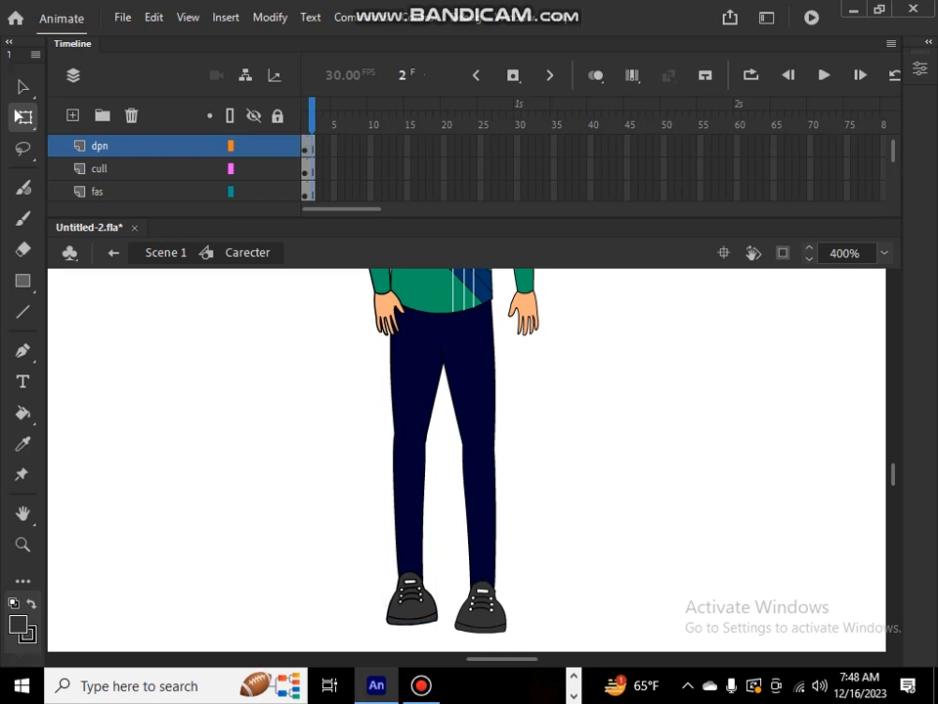
pyautogui.click(410, 508)
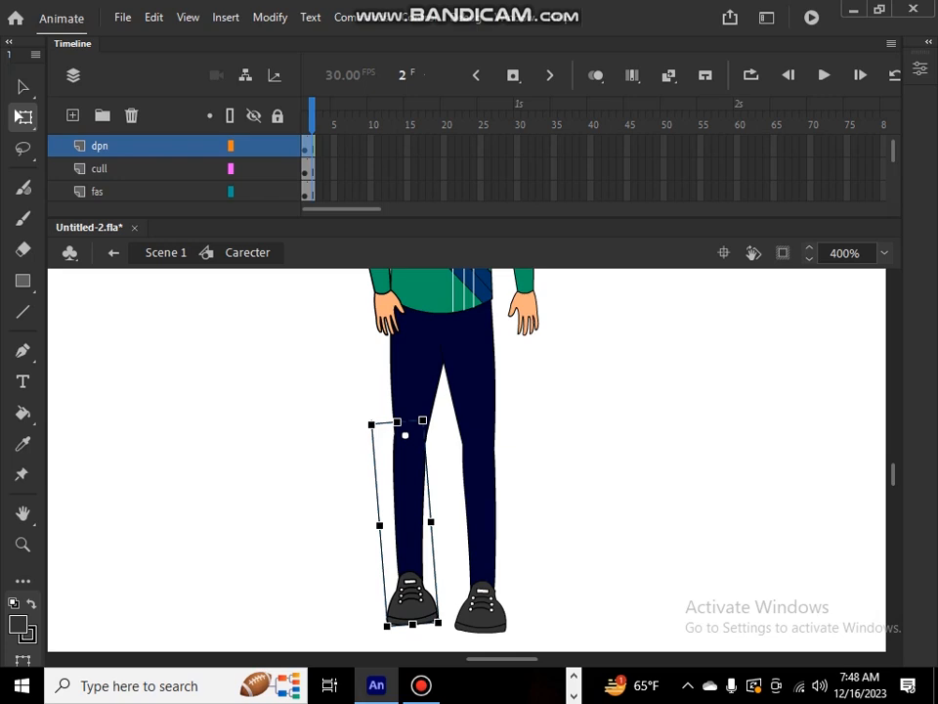
pyautogui.press('Down')
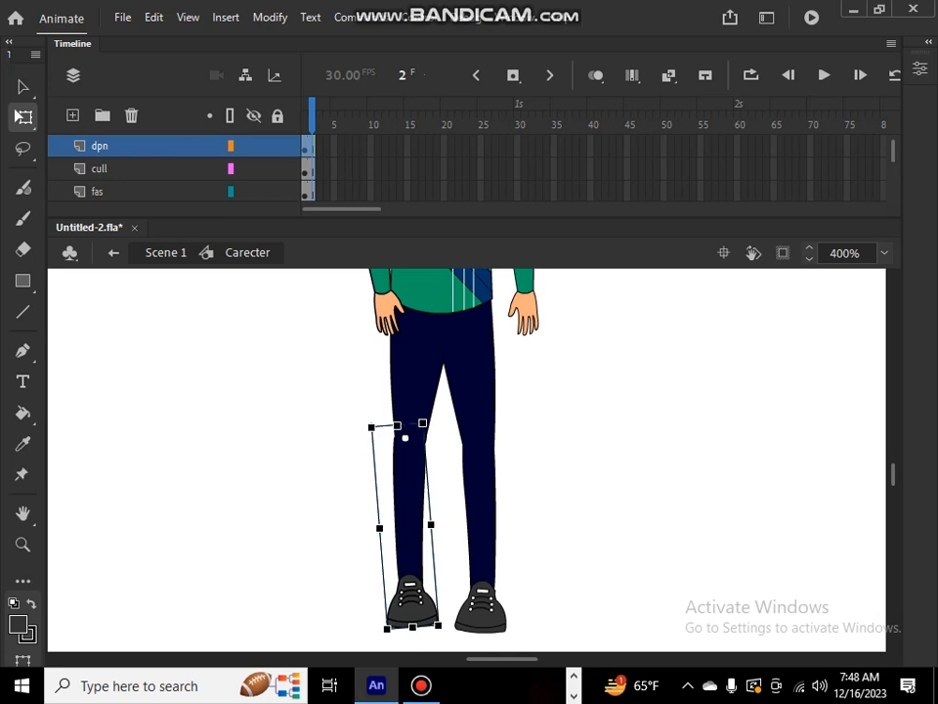
pyautogui.press('Escape')
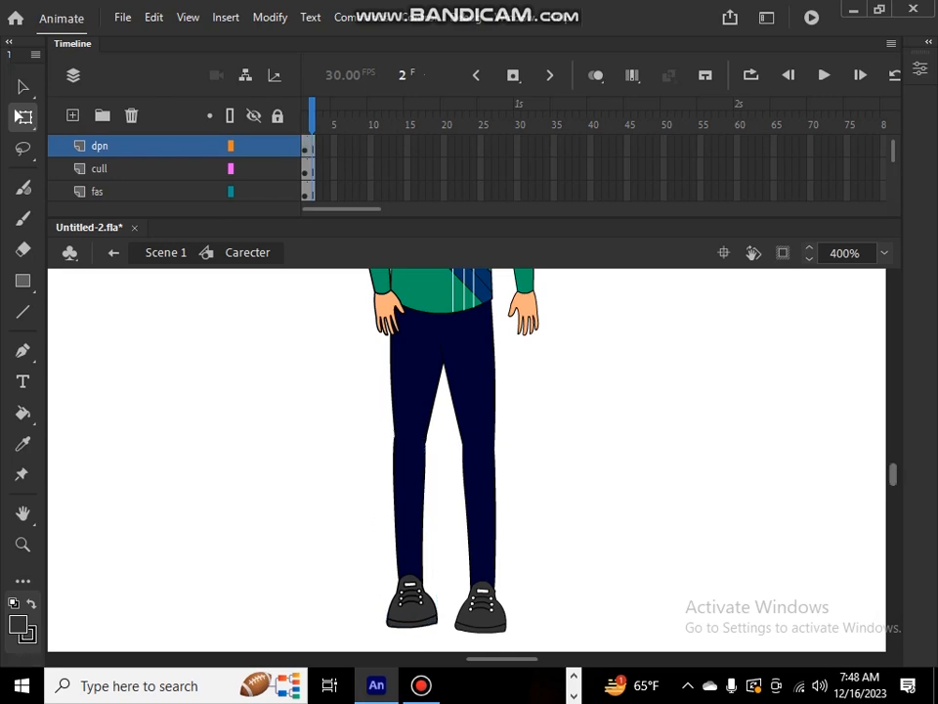
# Step: Examine the whole character at 200% zoom to check the standing pose and the match between both sides
pyautogui.hotkey('ctrl', '-')
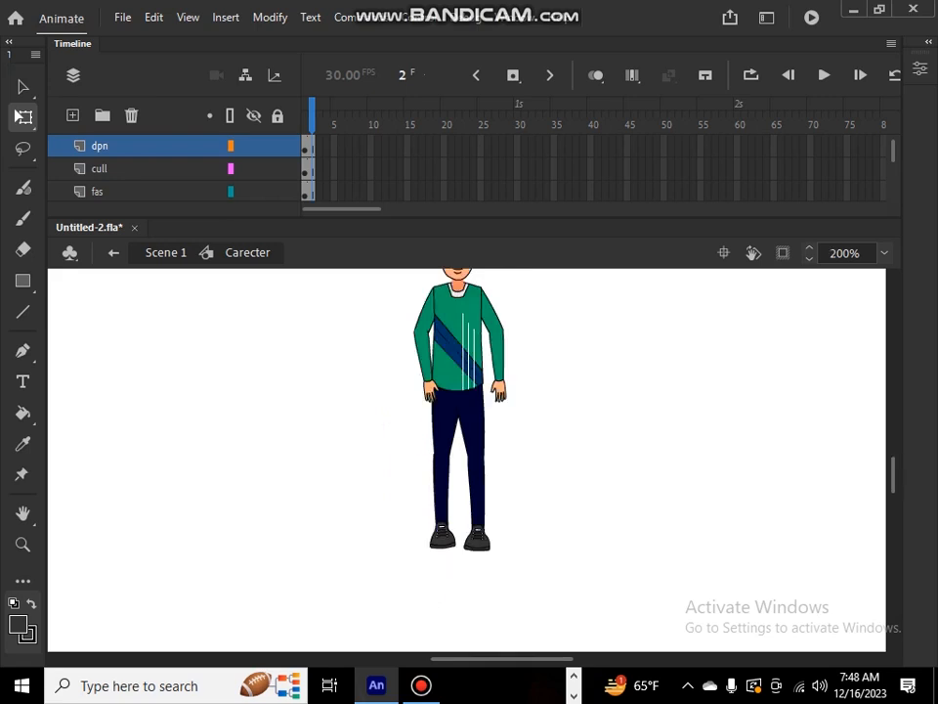
pyautogui.scroll(3, 98, 270)
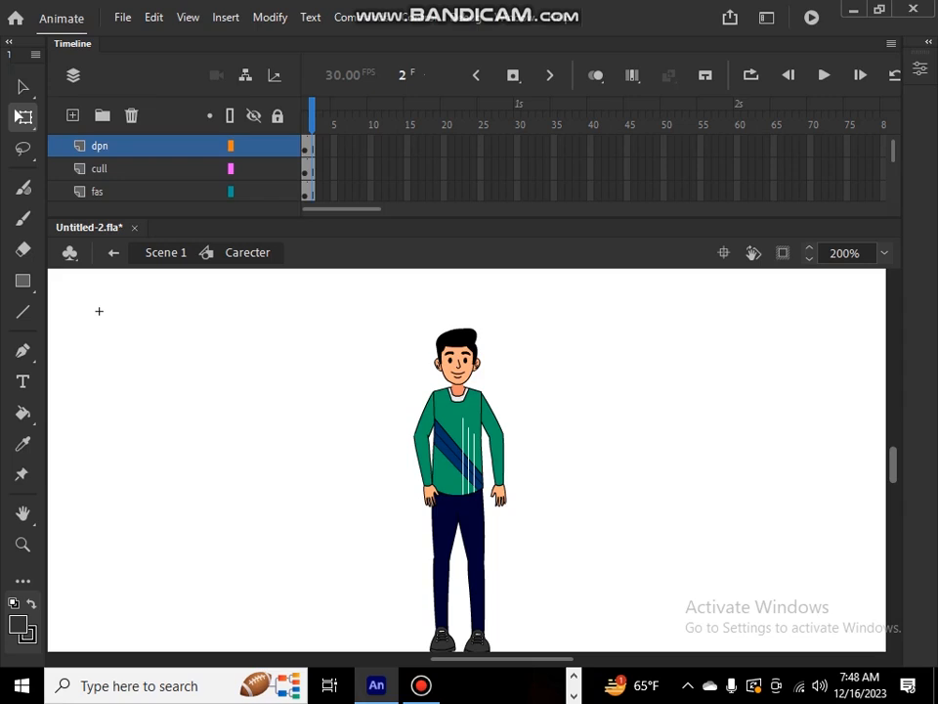
pyautogui.scroll(-6, 99, 310)
pyautogui.scroll(2, 99, 311)
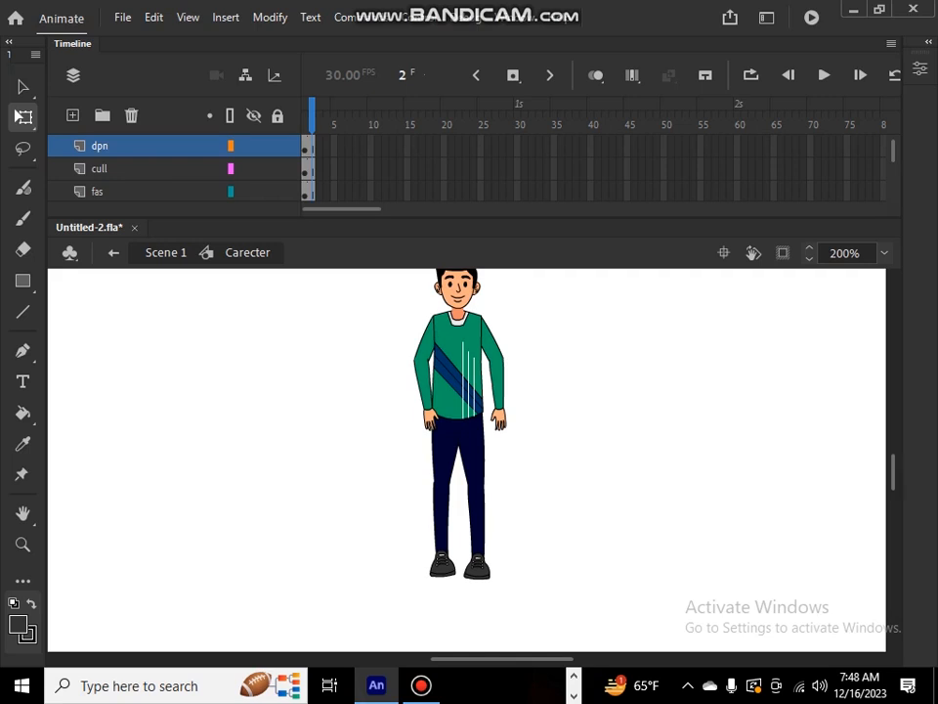
pyautogui.moveTo(893, 472)
pyautogui.mouseDown()
pyautogui.moveTo(894, 429)
pyautogui.moveTo(894, 468)
pyautogui.mouseUp()
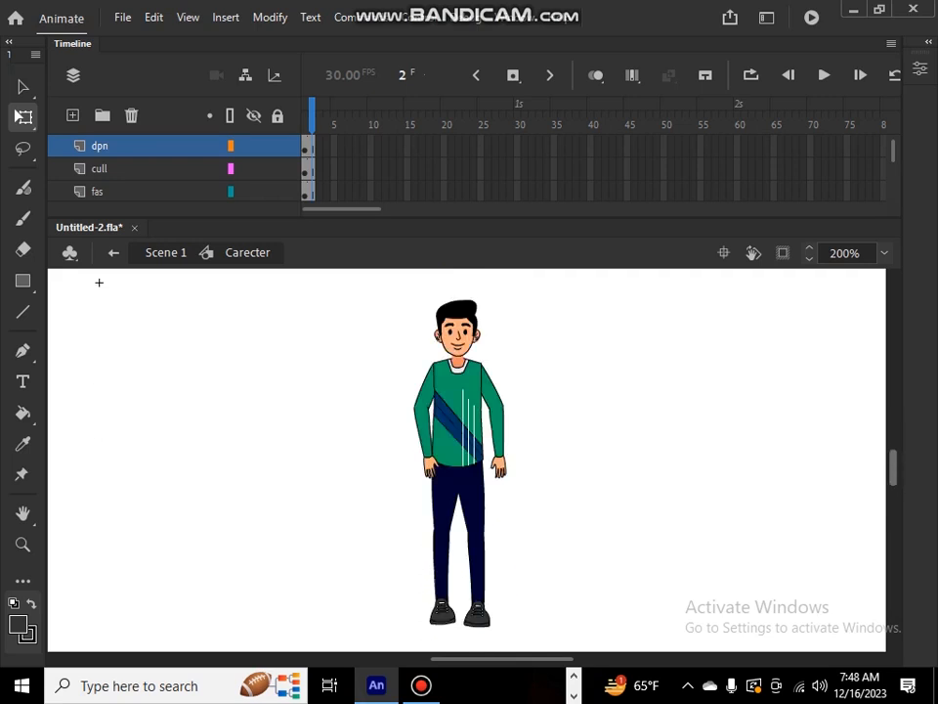
pyautogui.moveTo(381, 299); pyautogui.dragTo(563, 649)
pyautogui.click(98, 283)
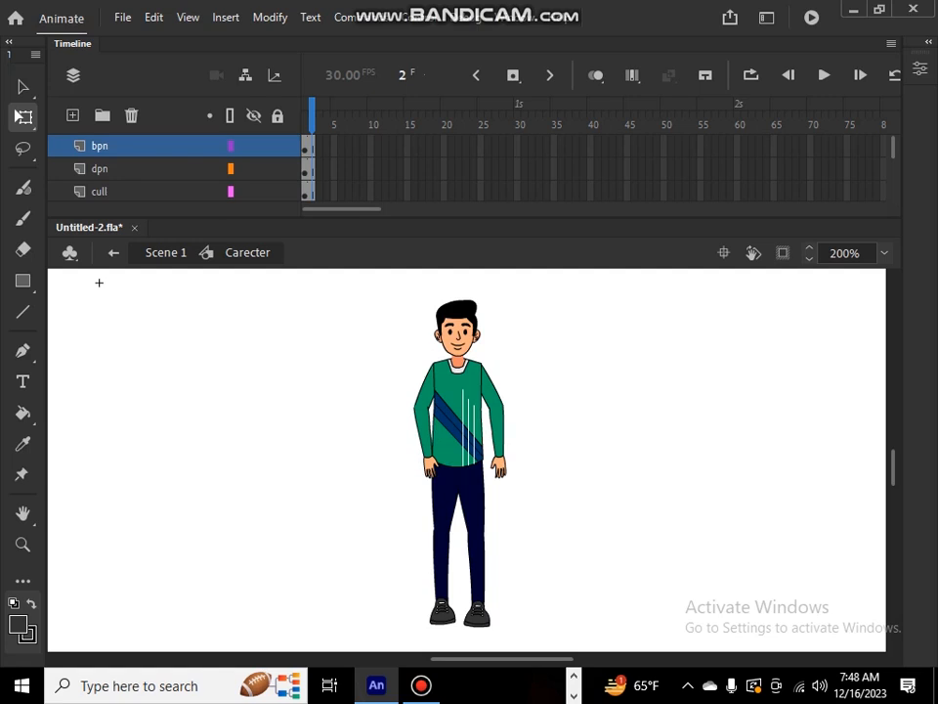
# Step: Extend all layers of the Carecter symbol, from bpn to maja, to frame 40 and return to frame 1
pyautogui.press(',')
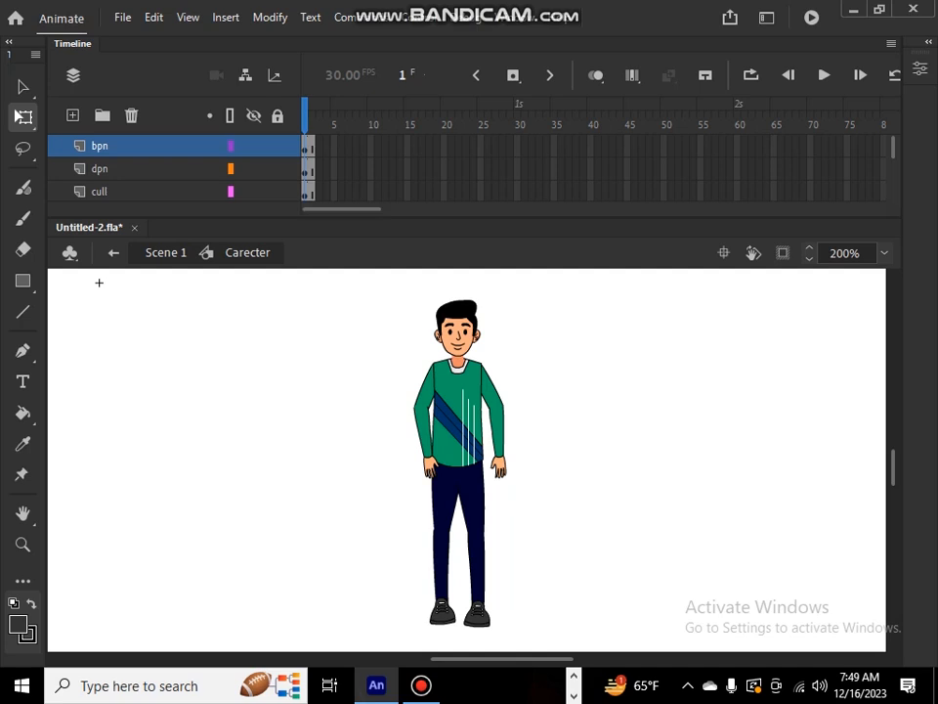
pyautogui.moveTo(591, 147); pyautogui.dragTo(607, 174)
pyautogui.moveTo(587, 217); pyautogui.dragTo(586, 510)
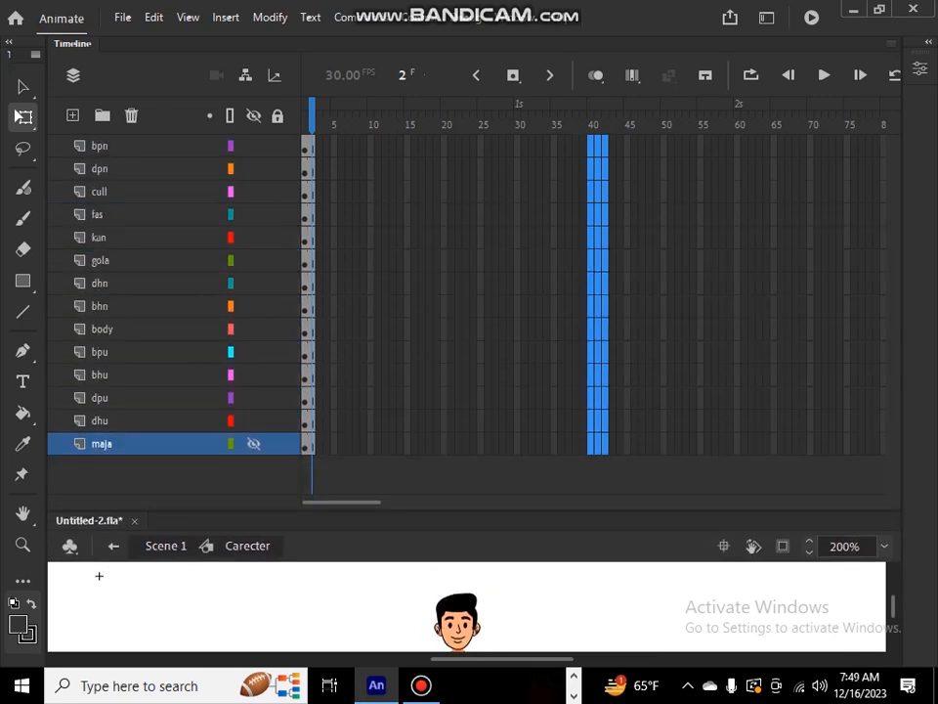
pyautogui.click(590, 477)
pyautogui.moveTo(591, 146); pyautogui.dragTo(305, 445)
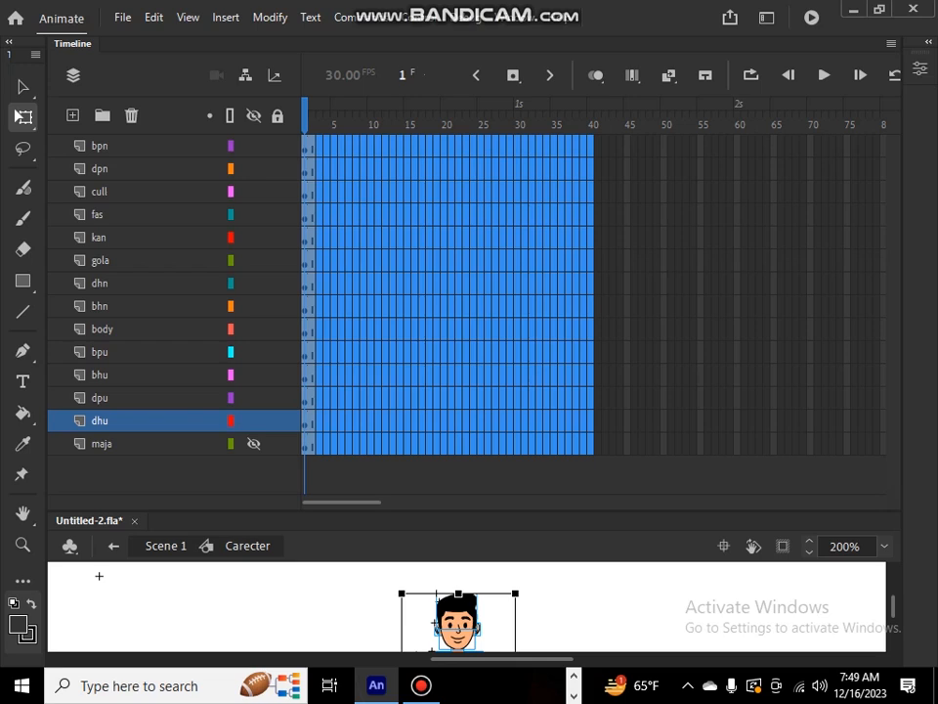
pyautogui.hotkey('ctrl', 'shift', 'a')
pyautogui.moveTo(591, 146); pyautogui.dragTo(591, 446)
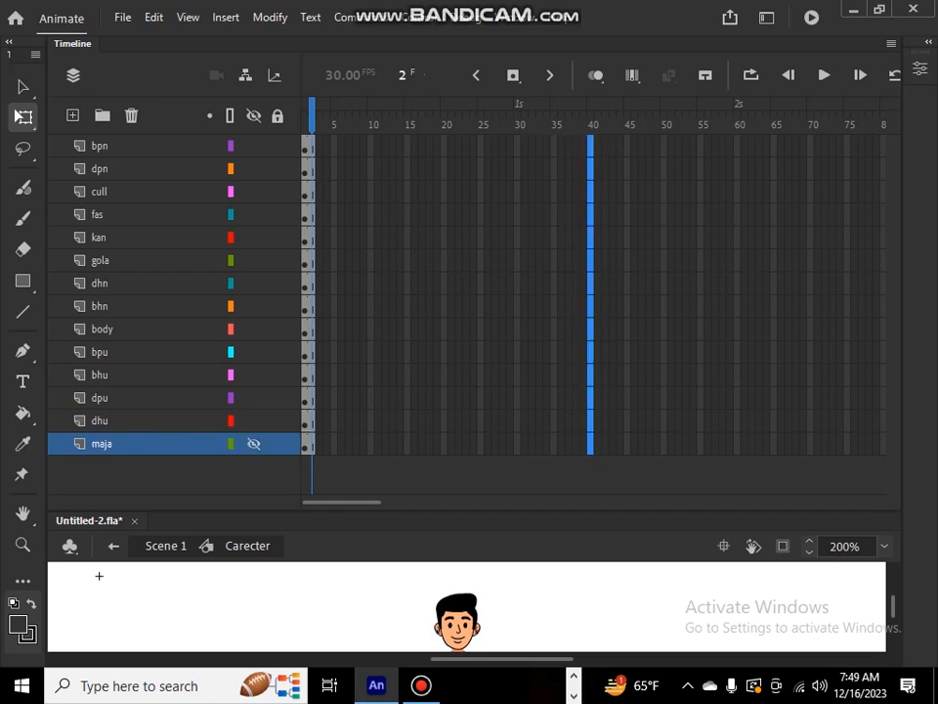
pyautogui.press('F5')
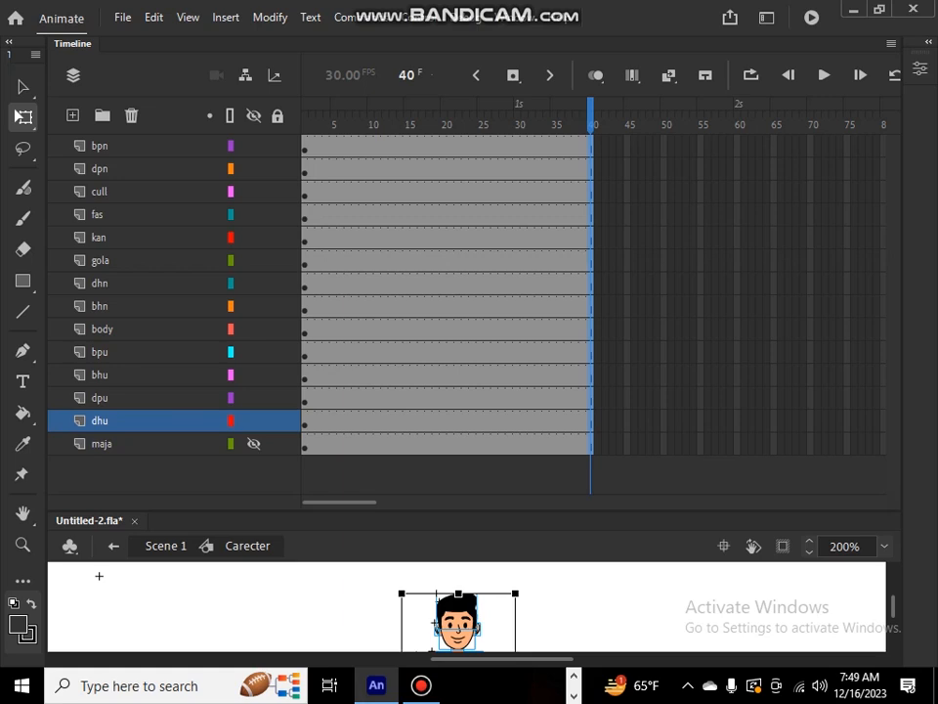
pyautogui.moveTo(590, 116); pyautogui.dragTo(305, 115)
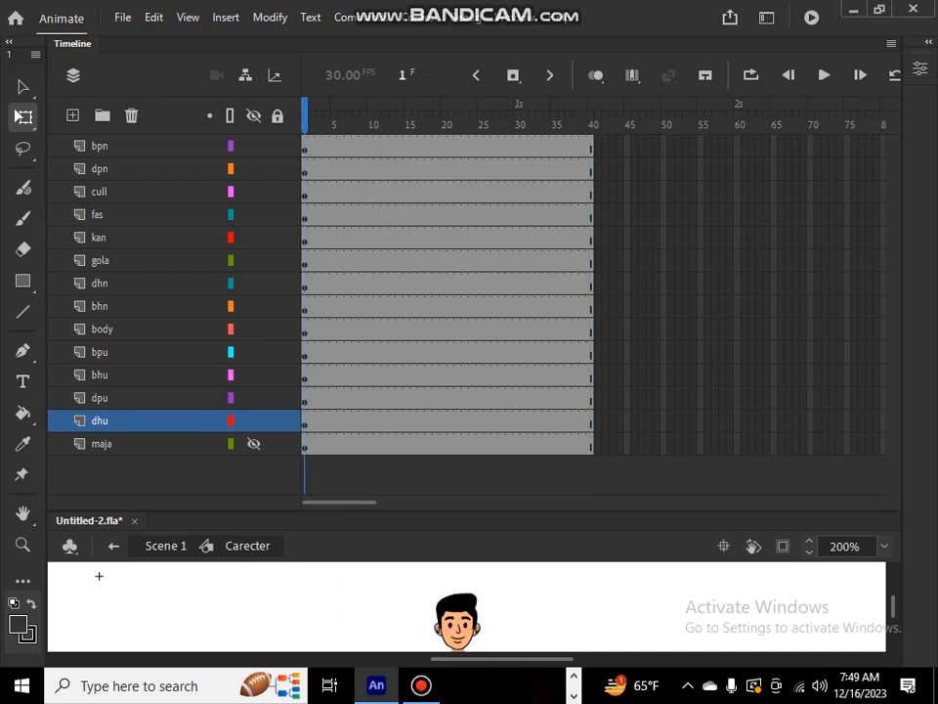
pyautogui.moveTo(469, 510); pyautogui.dragTo(469, 224)
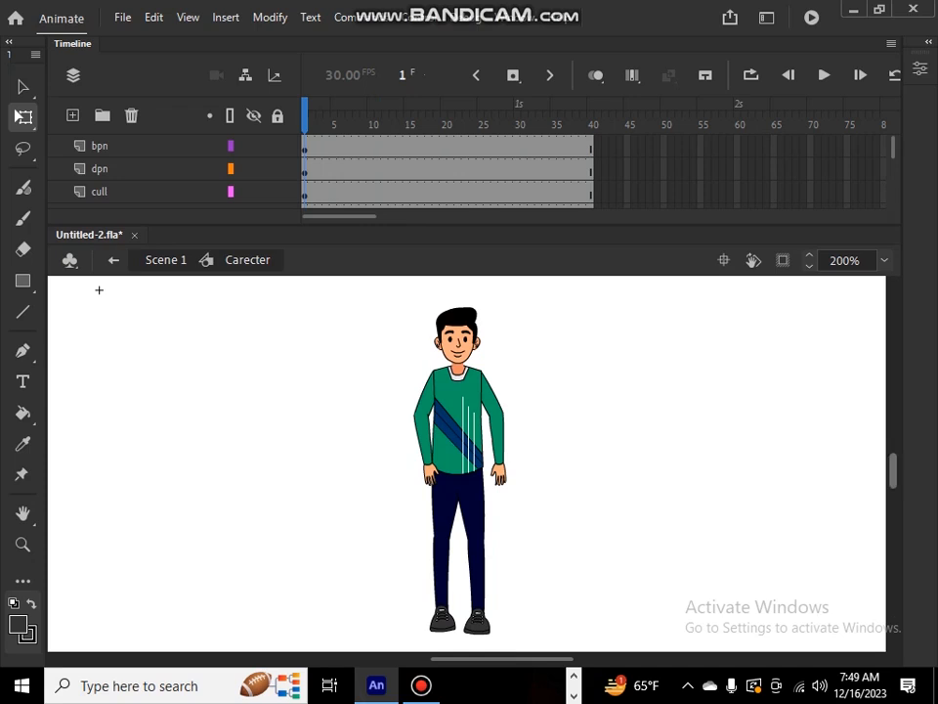
pyautogui.scroll(-3, 467, 459)
pyautogui.scroll(3, 467, 460)
pyautogui.scroll(-2, 468, 459)
pyautogui.scroll(1, 467, 459)
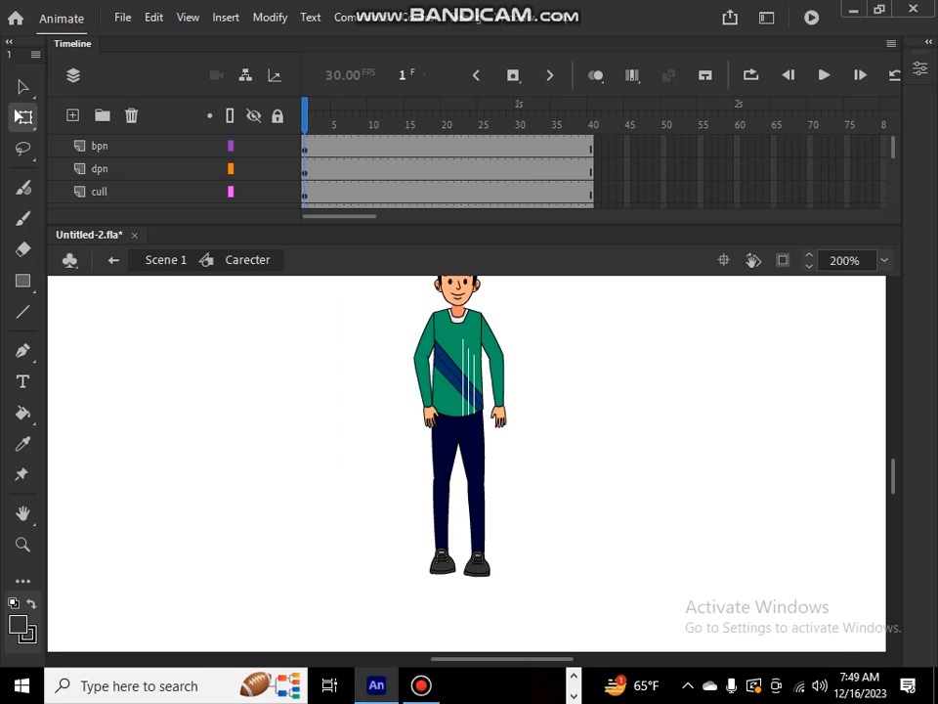
# Step: Add a new layer beneath maja at the very bottom of the layer stack and name it LINE
pyautogui.moveTo(293, 225); pyautogui.dragTo(294, 498)
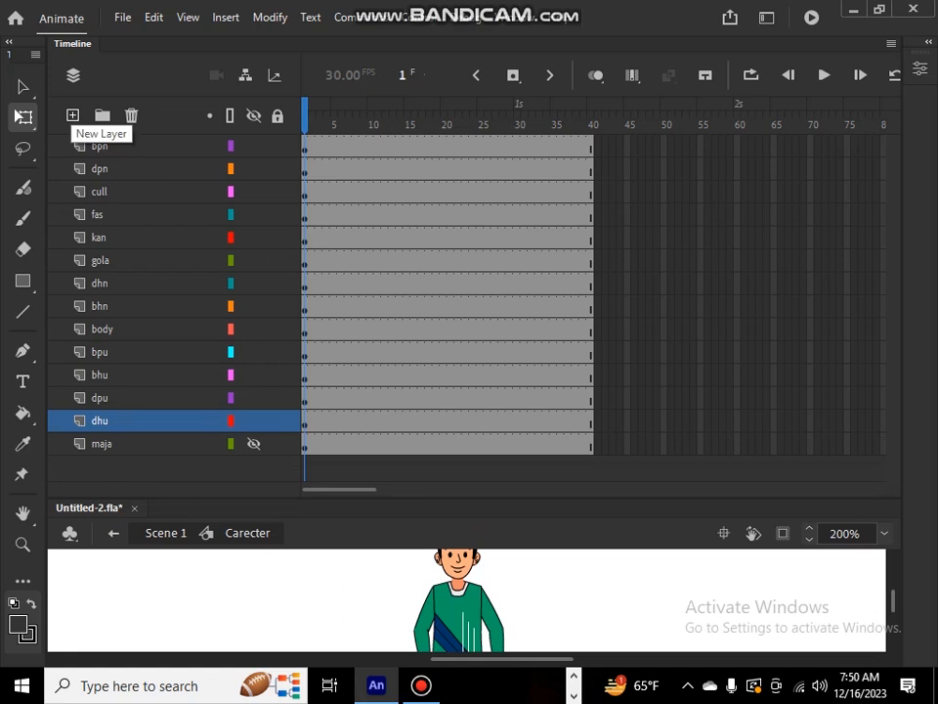
pyautogui.click(72, 116)
pyautogui.moveTo(110, 422); pyautogui.dragTo(111, 477)
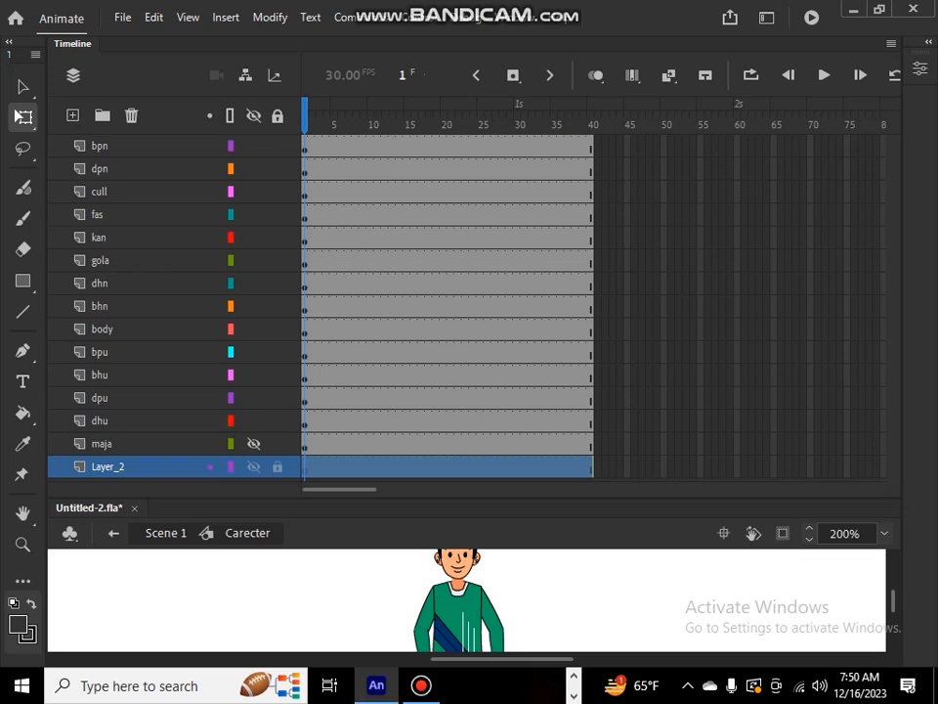
pyautogui.doubleClick(110, 468)
pyautogui.press('BackSpace')
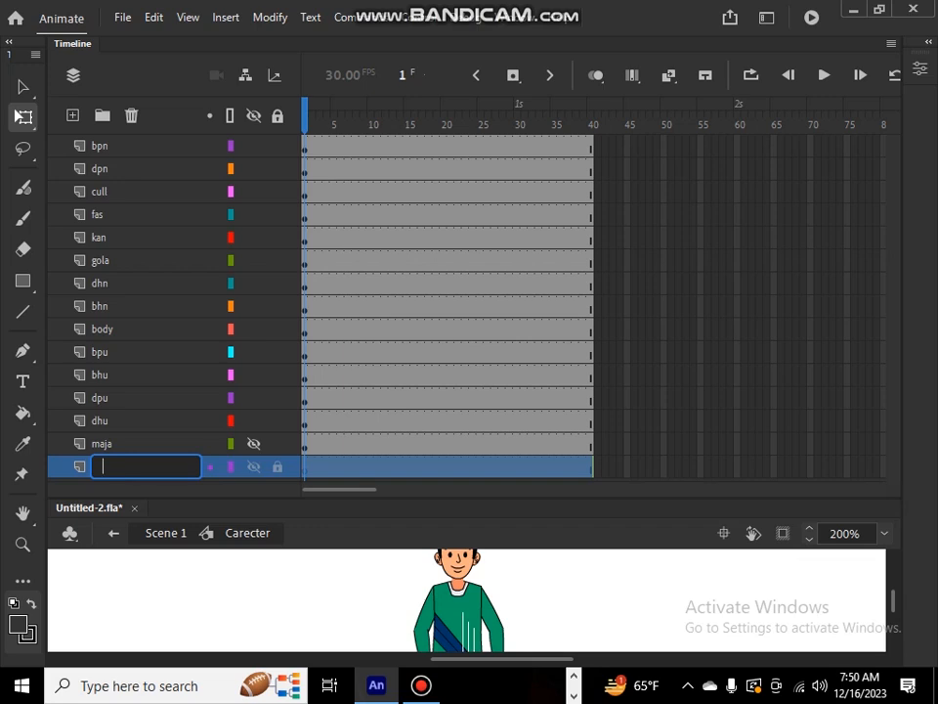
pyautogui.write('LINE')
pyautogui.press('Return')
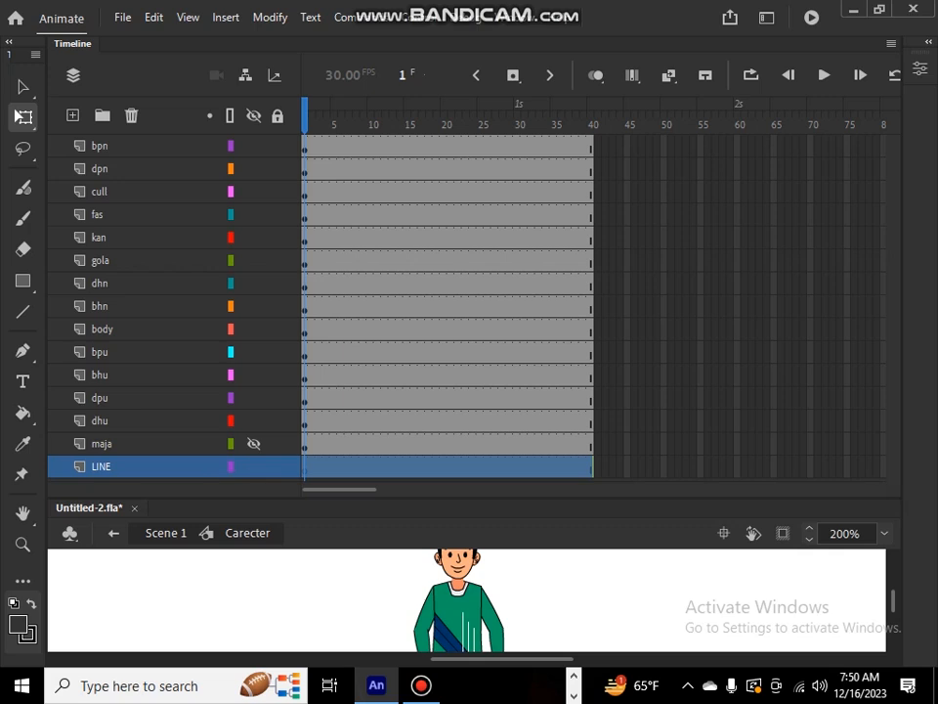
# Step: Draw two parallel horizontal guide lines on the LINE layer, one beneath the shoe soles and one across the ankles
pyautogui.moveTo(440, 498); pyautogui.dragTo(440, 205)
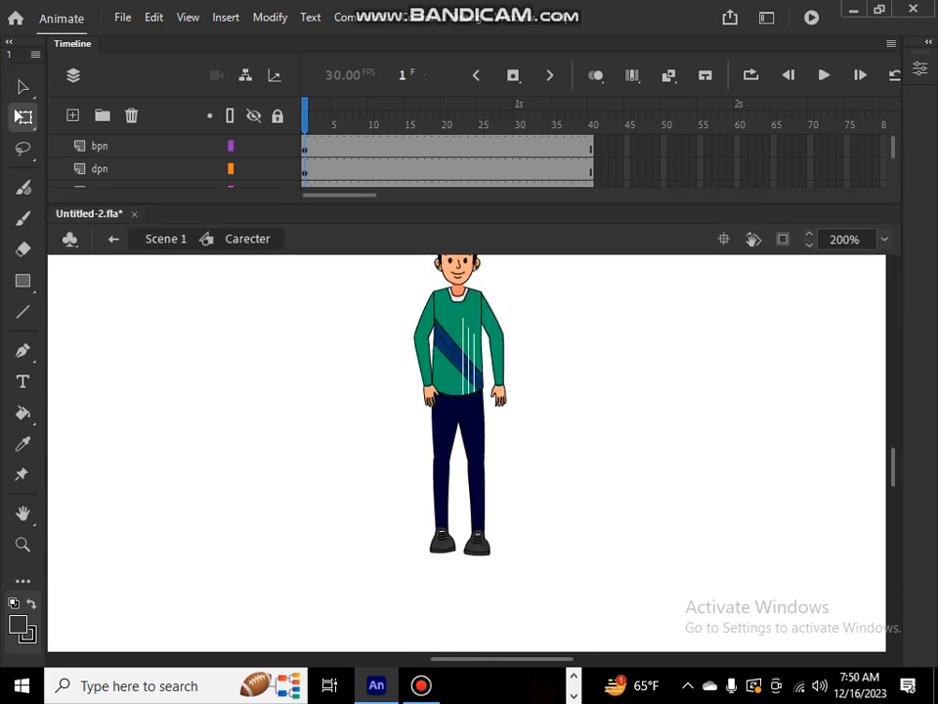
pyautogui.click(23, 312)
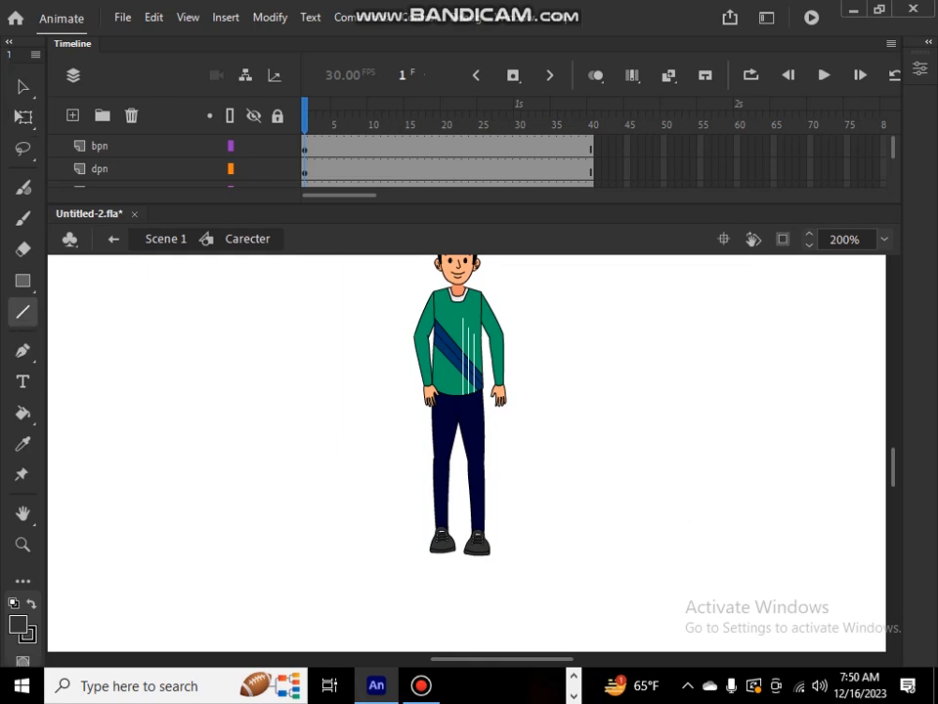
pyautogui.moveTo(289, 555)
pyautogui.mouseDown()
pyautogui.moveTo(637, 554)
pyautogui.moveTo(651, 543)
pyautogui.moveTo(653, 555)
pyautogui.mouseUp()
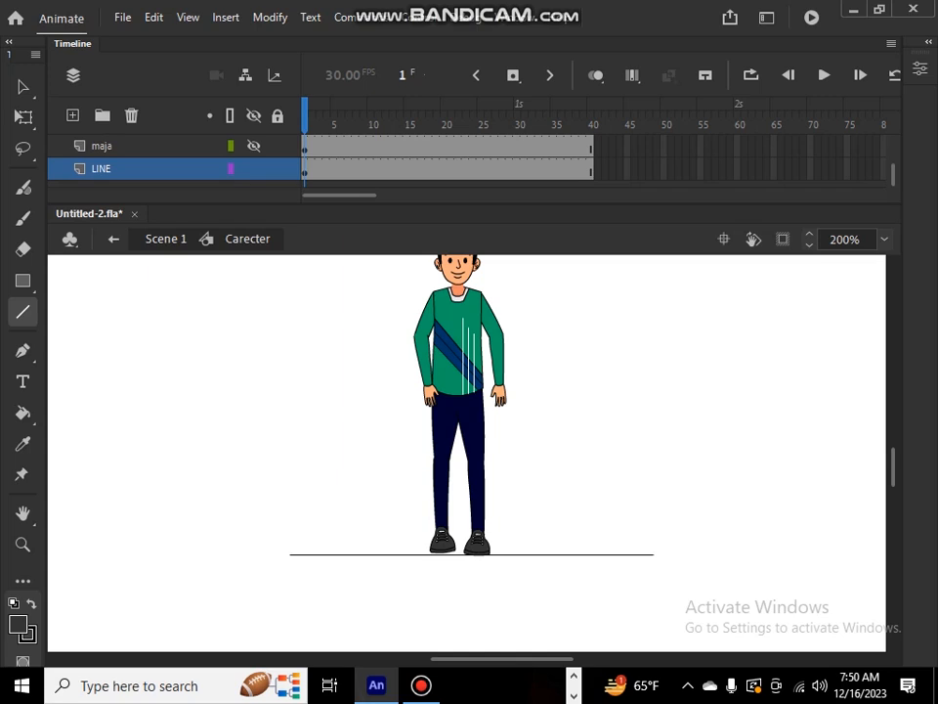
pyautogui.moveTo(293, 526)
pyautogui.mouseDown()
pyautogui.moveTo(524, 526)
pyautogui.moveTo(614, 509)
pyautogui.moveTo(618, 526)
pyautogui.moveTo(636, 526)
pyautogui.moveTo(639, 536)
pyautogui.moveTo(639, 526)
pyautogui.mouseUp()
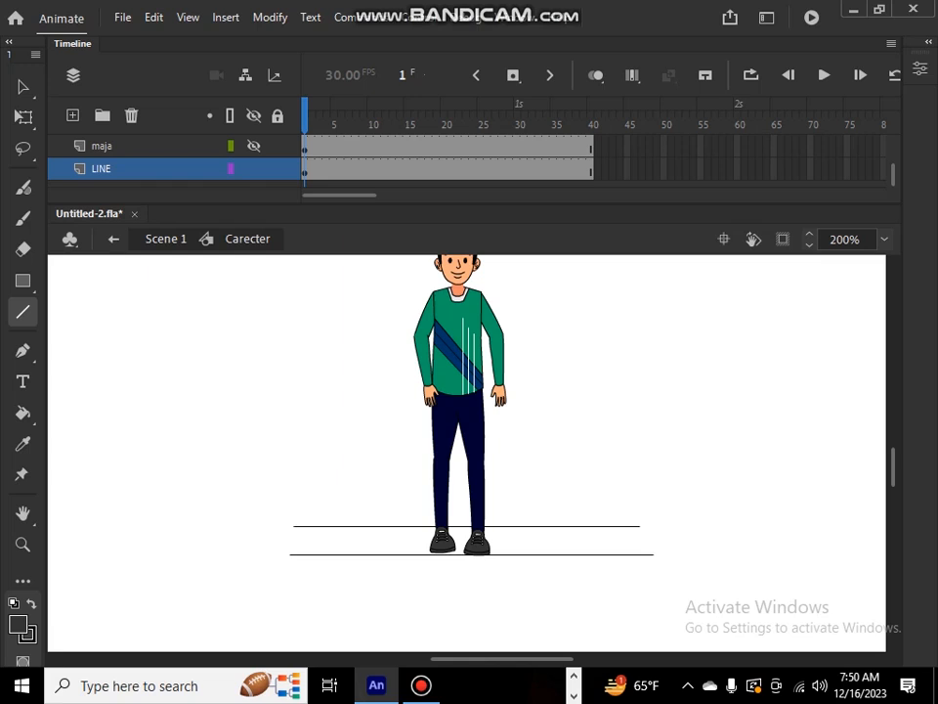
# Step: Lock the LINE layer and decline the offer to unlock it
pyautogui.moveTo(469, 204); pyautogui.dragTo(469, 535)
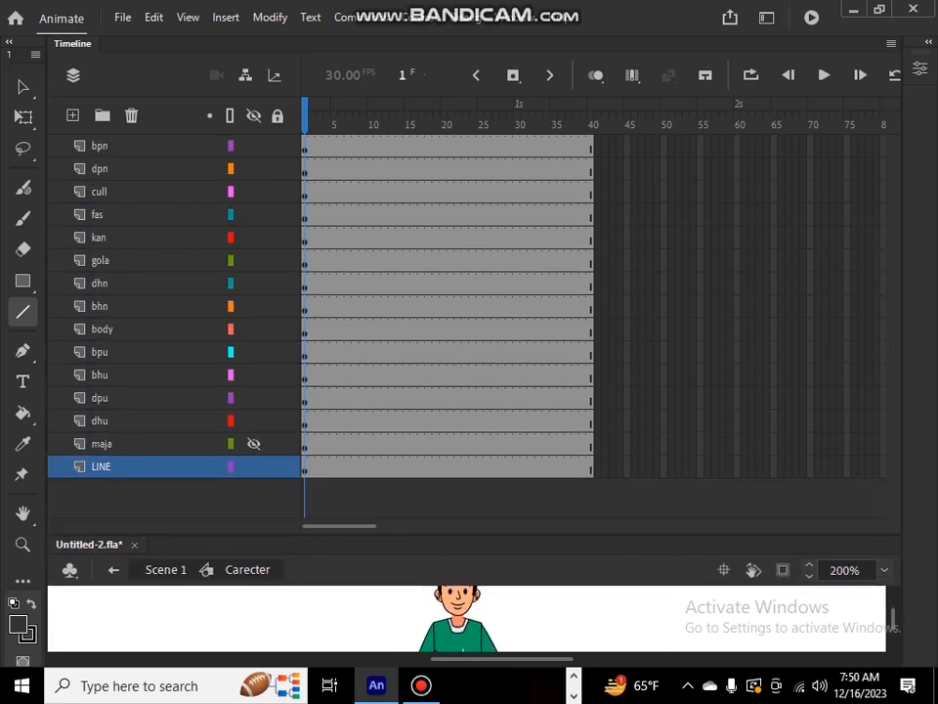
pyautogui.click(156, 466)
pyautogui.click(277, 466)
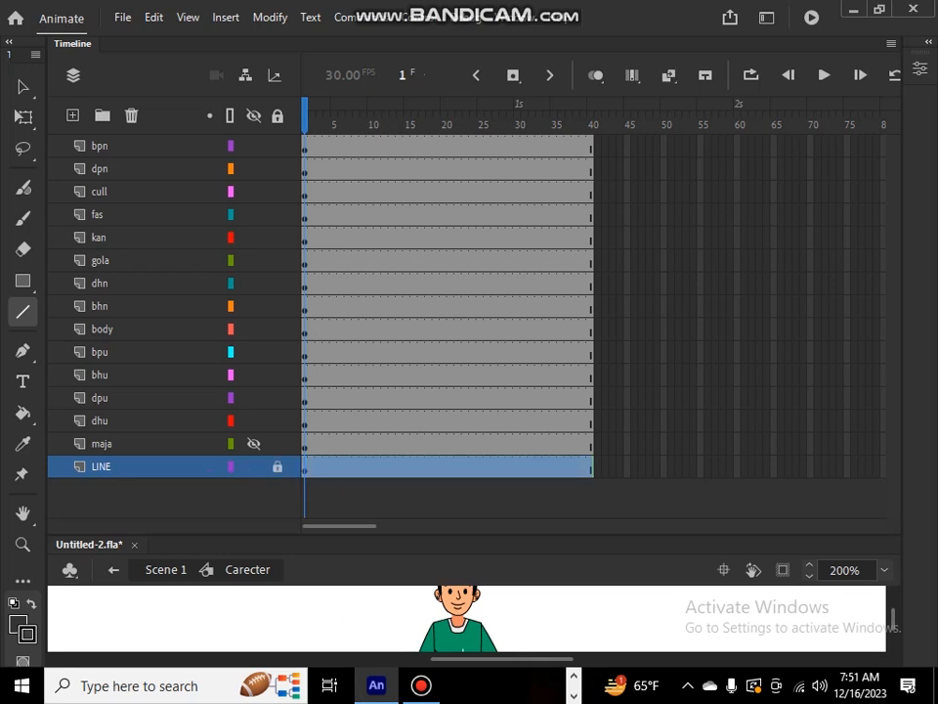
pyautogui.moveTo(450, 535); pyautogui.dragTo(449, 184)
pyautogui.click(468, 391)
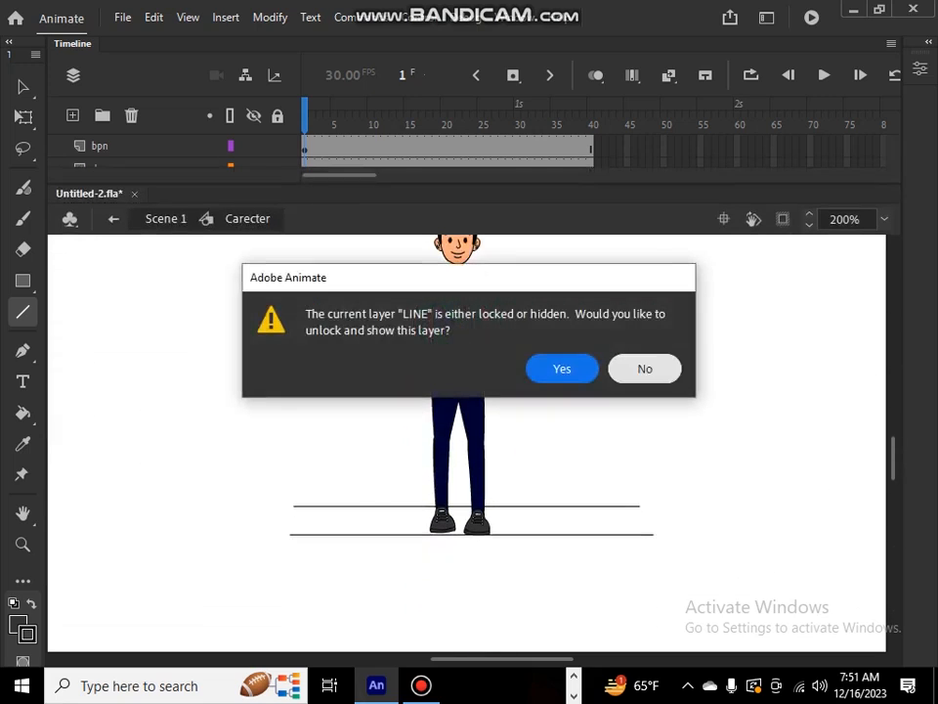
pyautogui.click(645, 369)
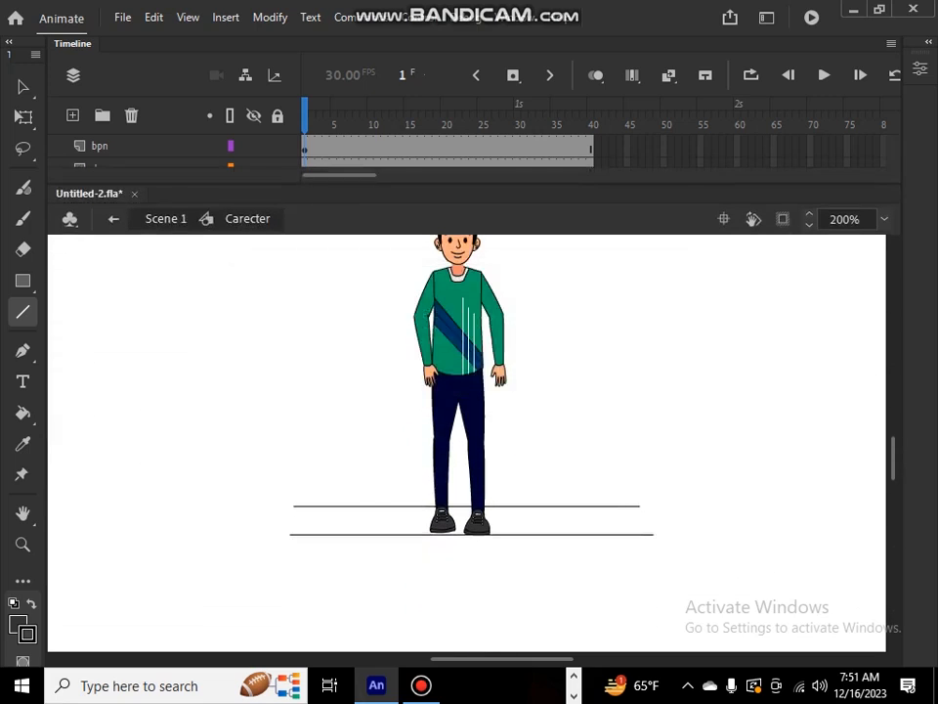
# Step: Select the dpu thigh and dpn lower leg together and scale them to 90%
pyautogui.press('v')
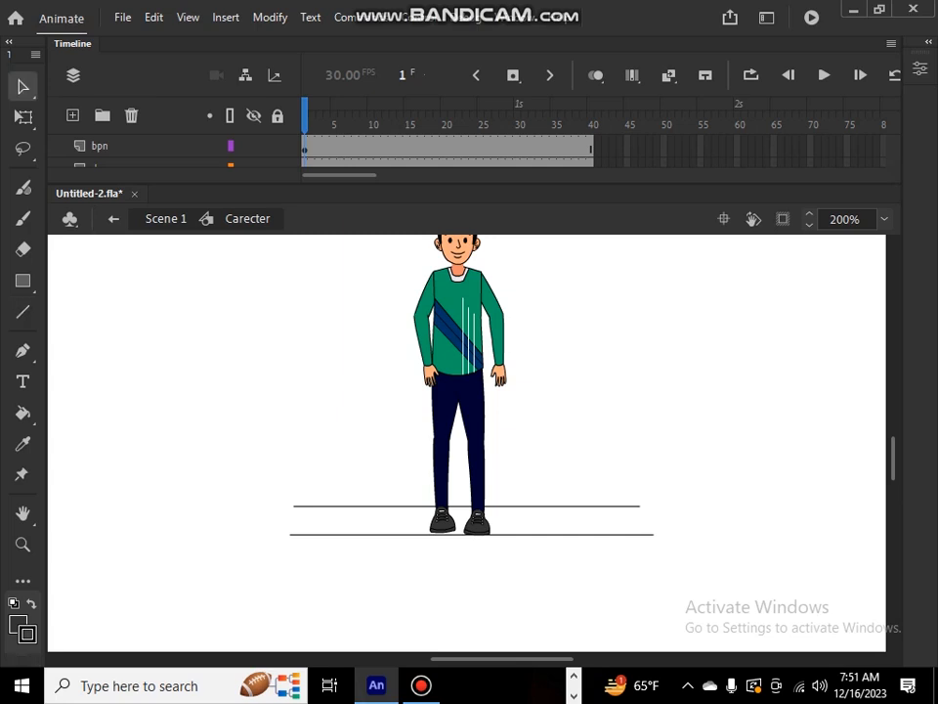
pyautogui.scroll(2, 99, 310)
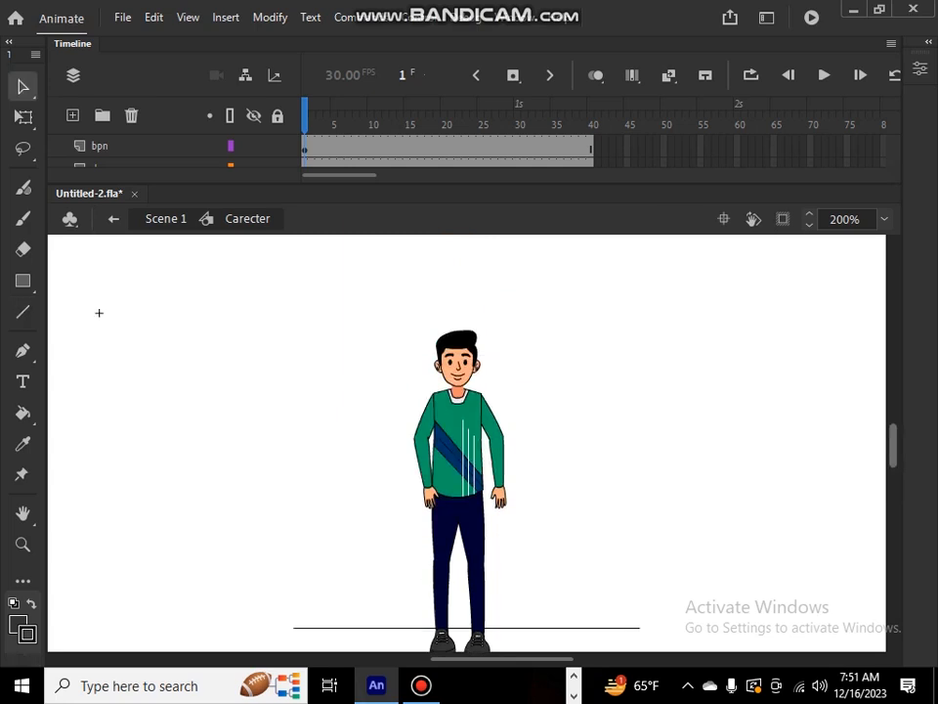
pyautogui.scroll(-4, 98, 310)
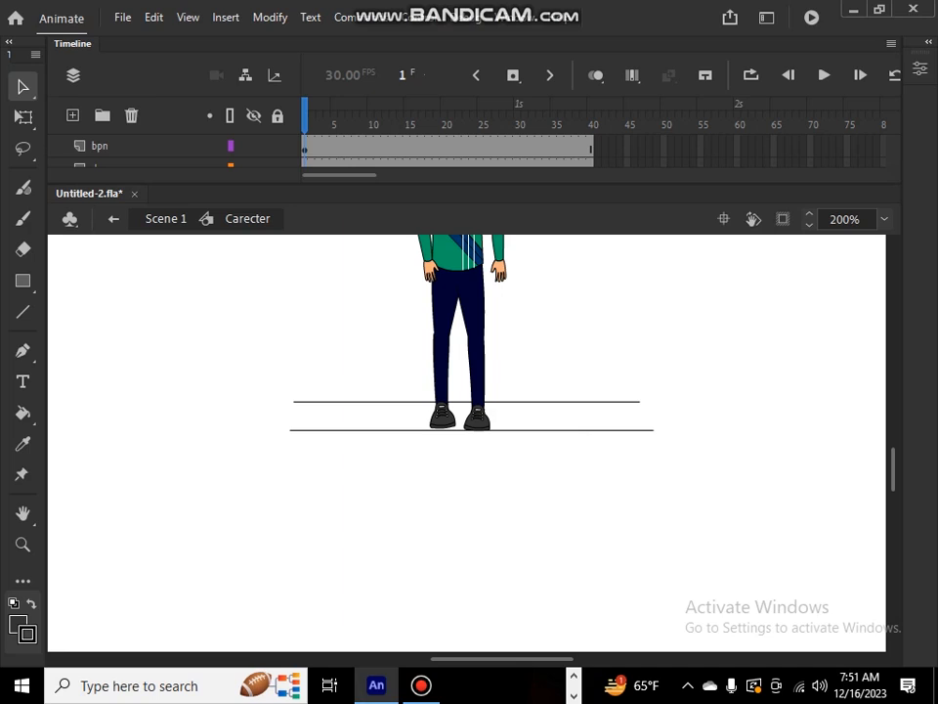
pyautogui.scroll(3, 466, 442)
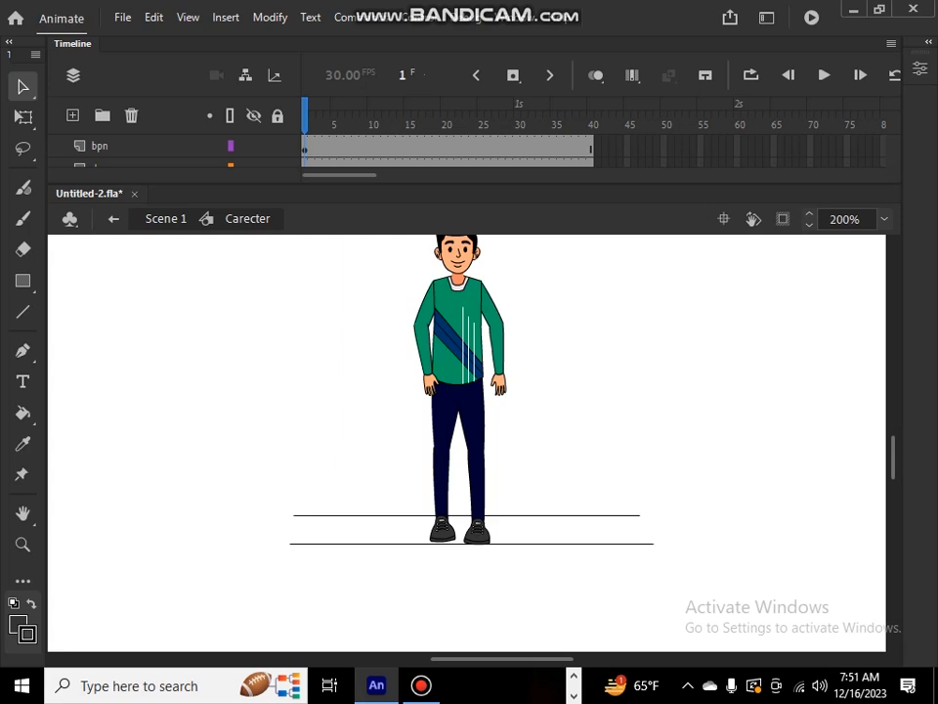
pyautogui.moveTo(410, 419); pyautogui.dragTo(453, 503)
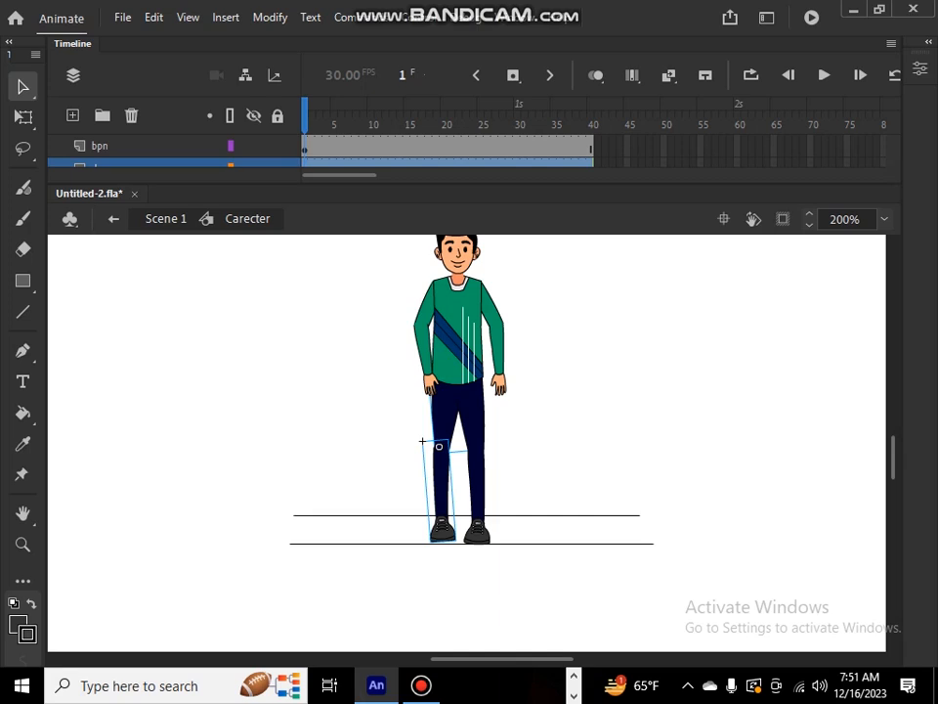
pyautogui.moveTo(405, 412); pyautogui.dragTo(451, 508)
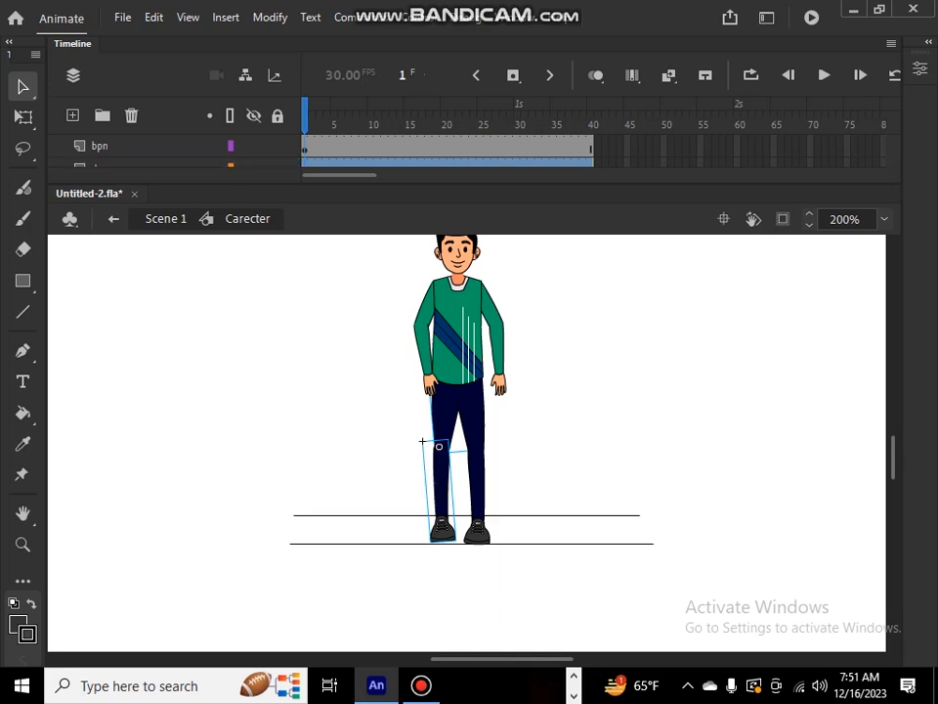
pyautogui.click(333, 342)
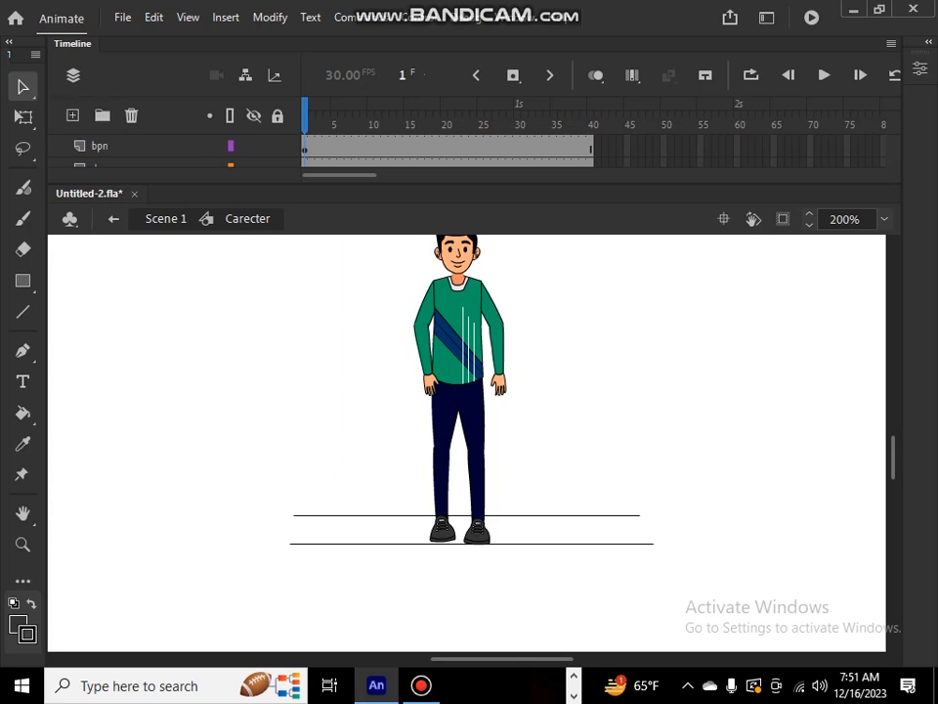
pyautogui.moveTo(399, 419); pyautogui.dragTo(450, 540)
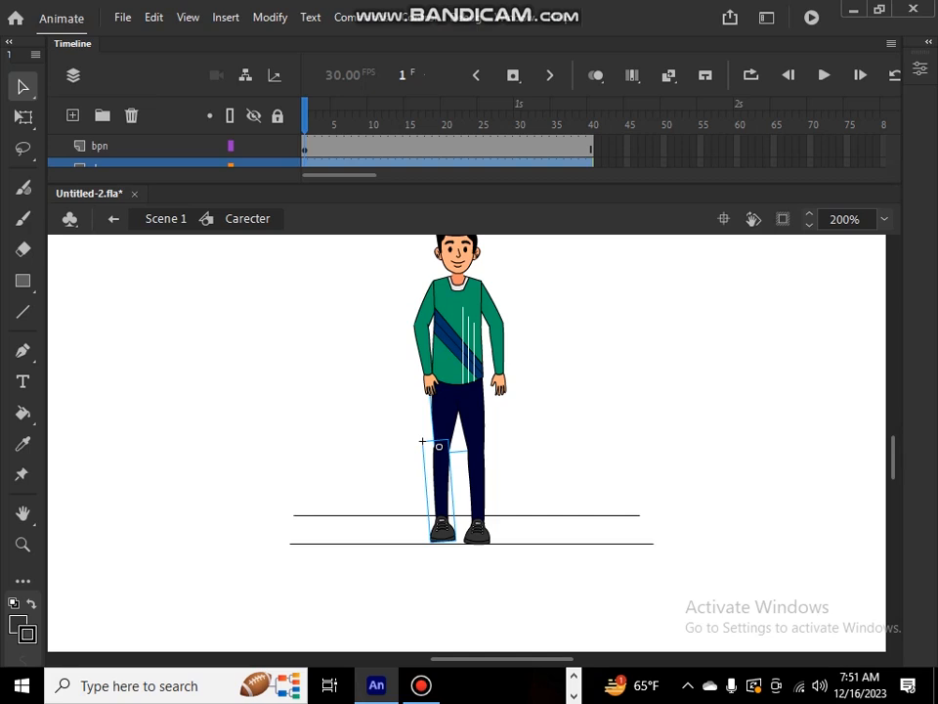
pyautogui.hotkey('ctrl', 'alt', 's')
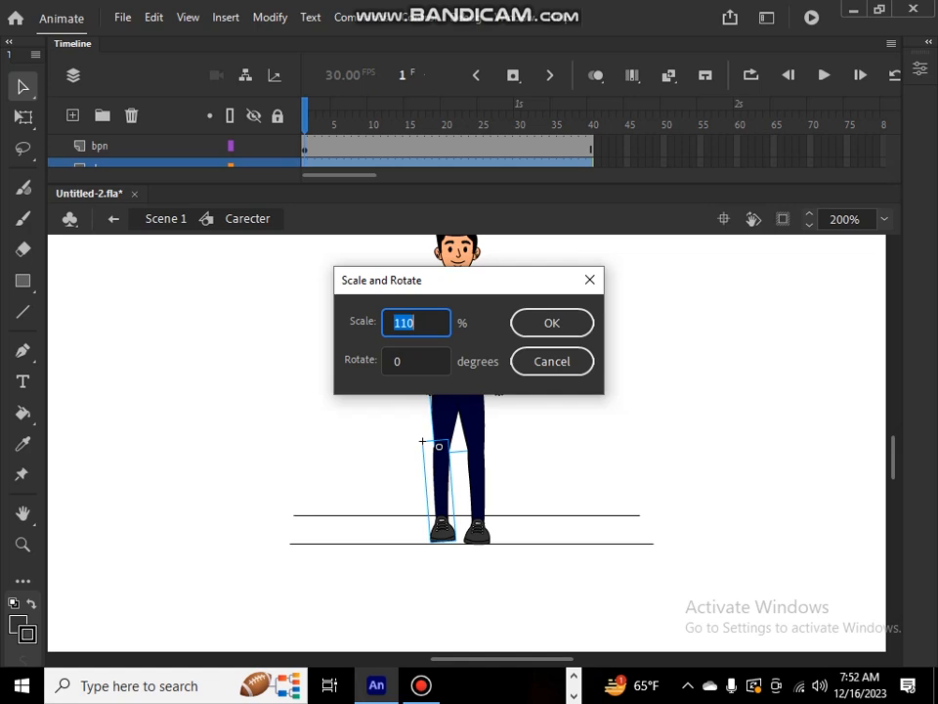
pyautogui.write('90')
pyautogui.press('Return')
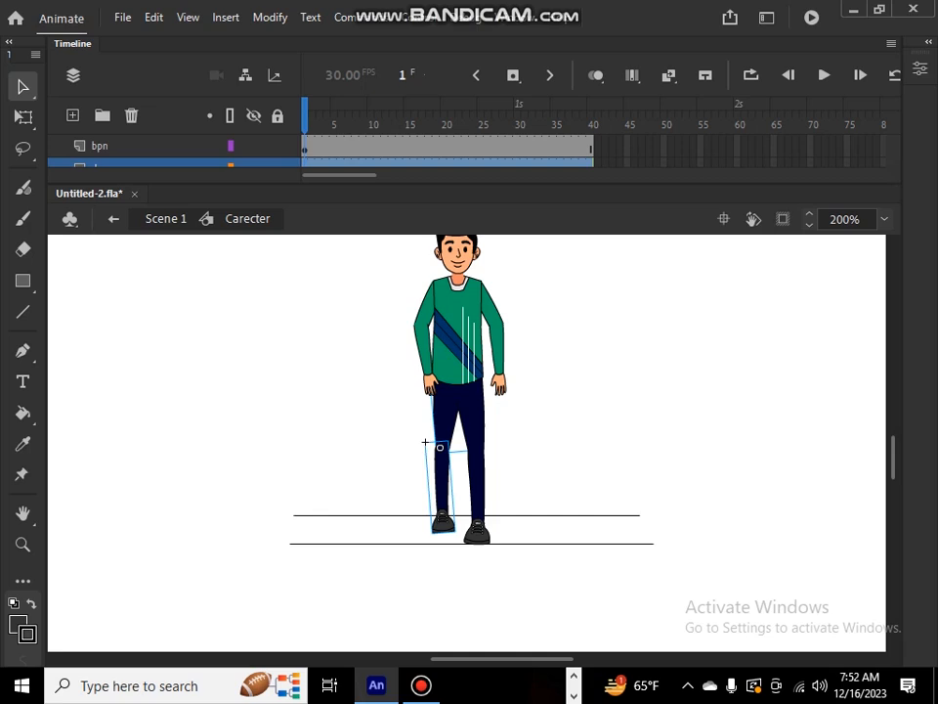
# Step: Nudge only the dpn lower leg two steps down
pyautogui.press('Escape')
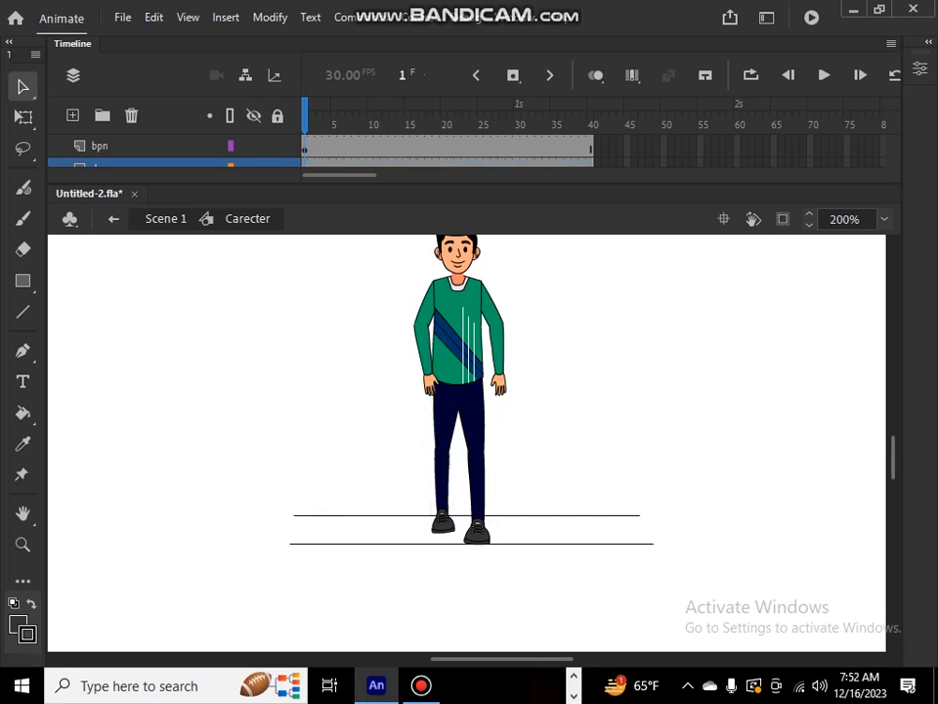
pyautogui.click(443, 489)
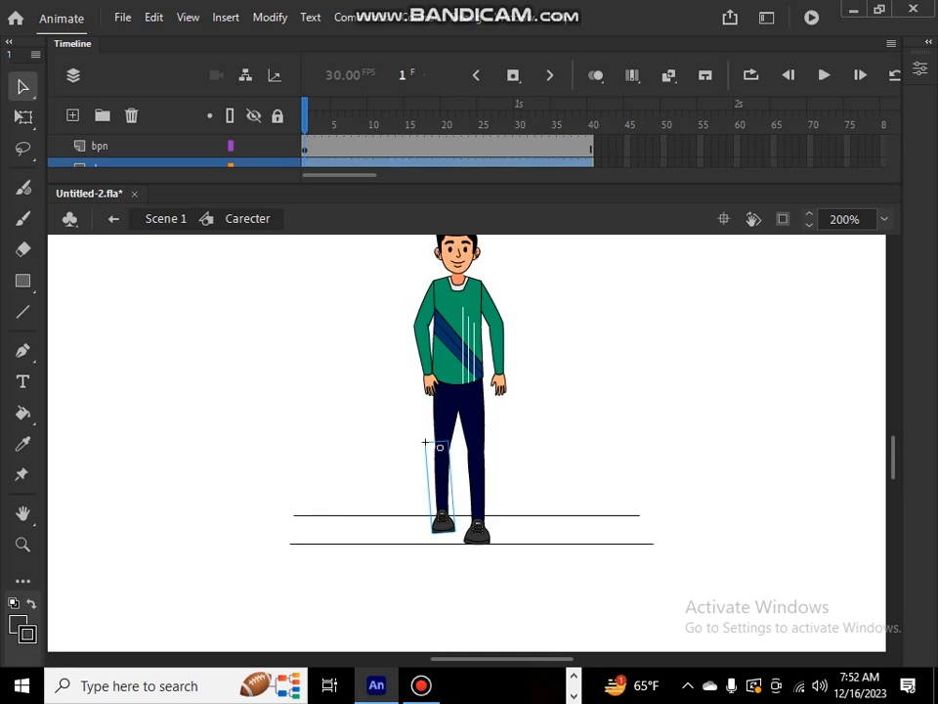
pyautogui.press('Down')
pyautogui.press('Down')
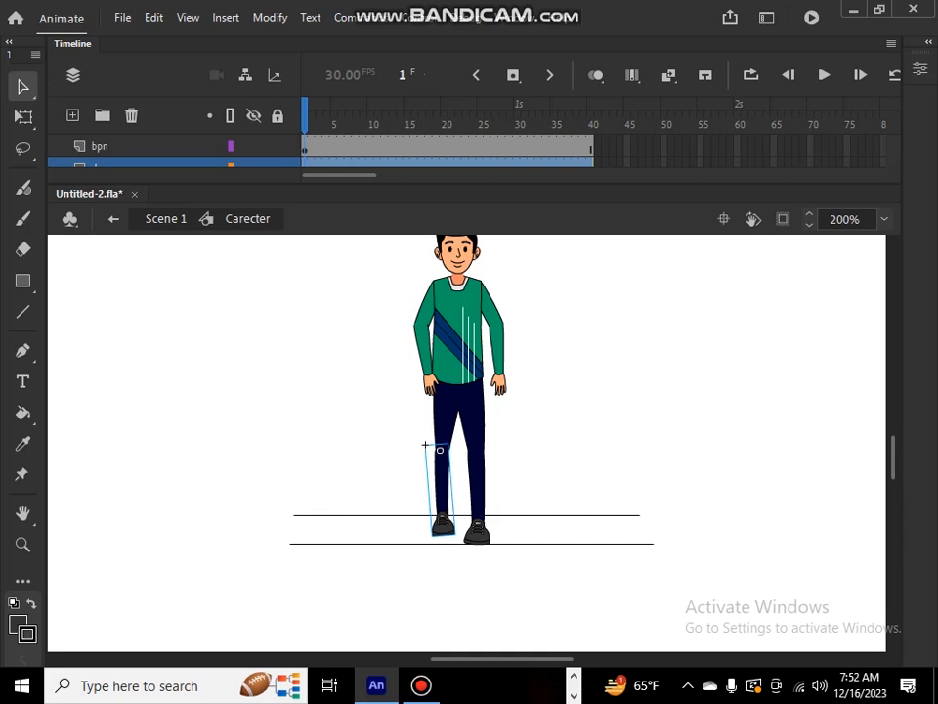
pyautogui.press('Escape')
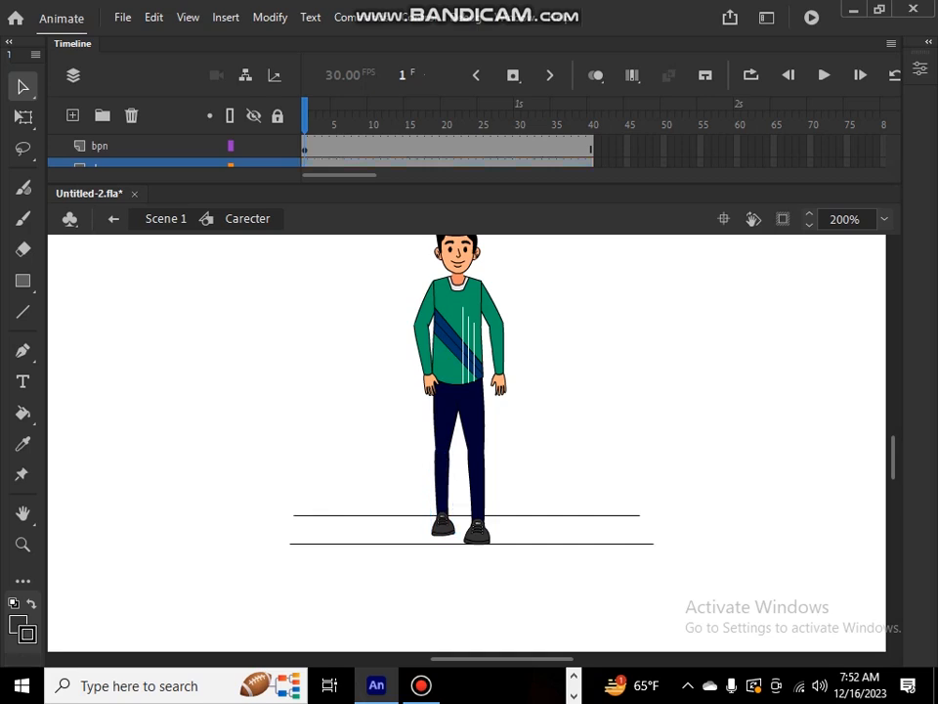
# Step: Rotate the dpu thigh outward about its hip pivot with the Free Transform tool so the knee swings away from the other leg
pyautogui.click(445, 422)
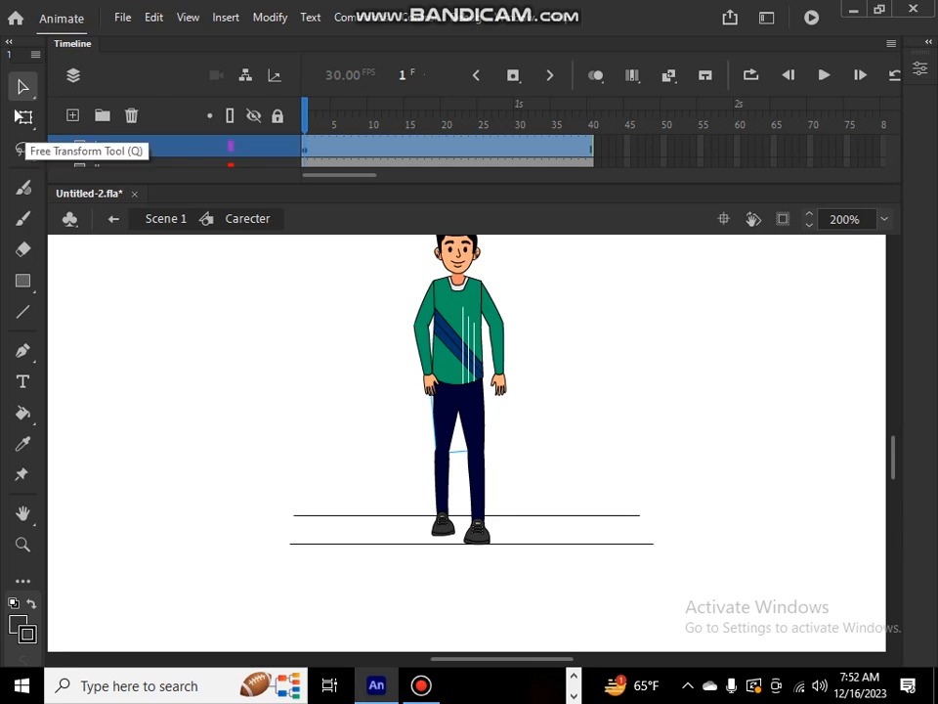
pyautogui.click(23, 117)
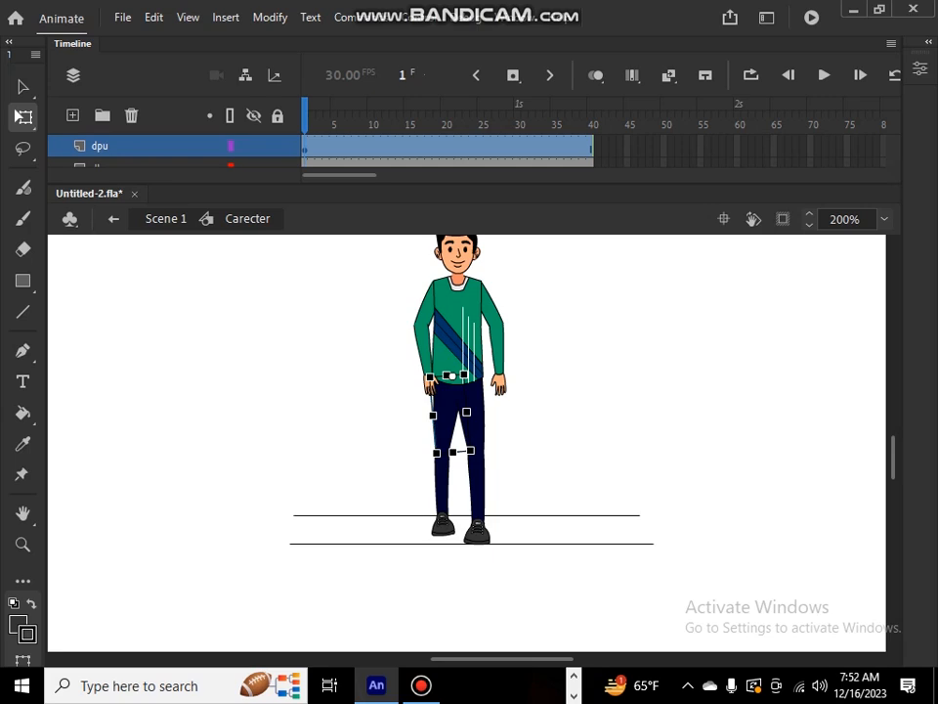
pyautogui.moveTo(437, 455); pyautogui.dragTo(418, 448)
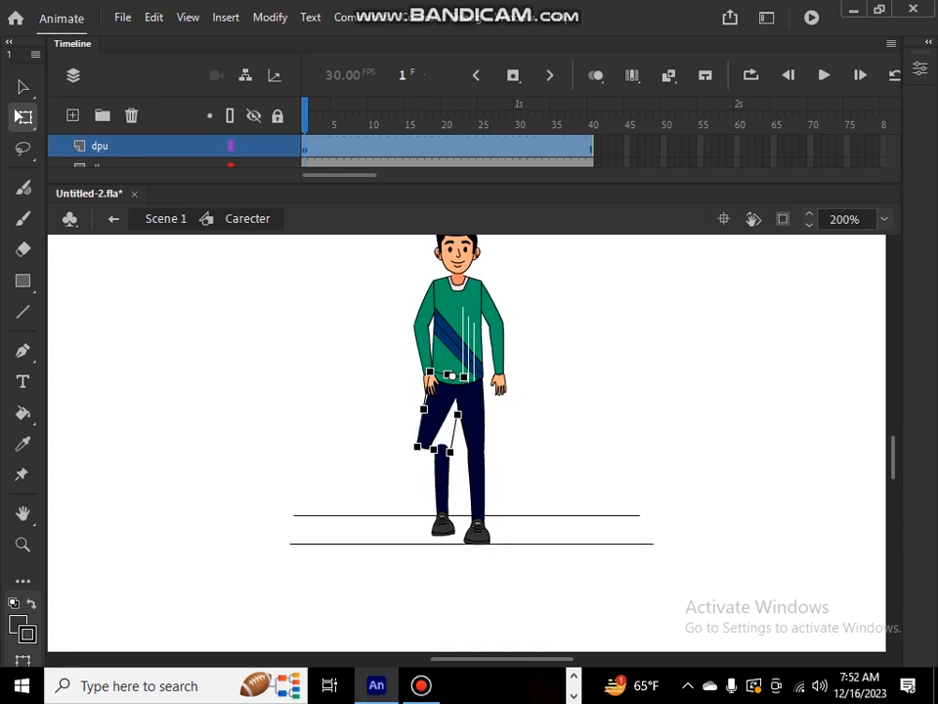
pyautogui.hotkey('ctrl', '=')
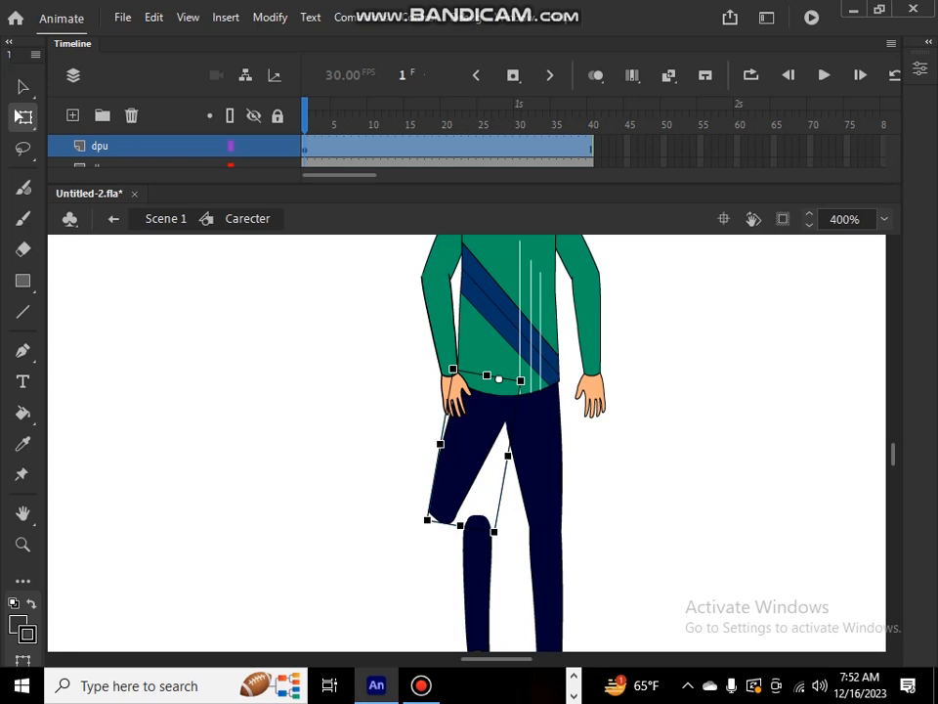
pyautogui.moveTo(496, 532); pyautogui.dragTo(509, 531)
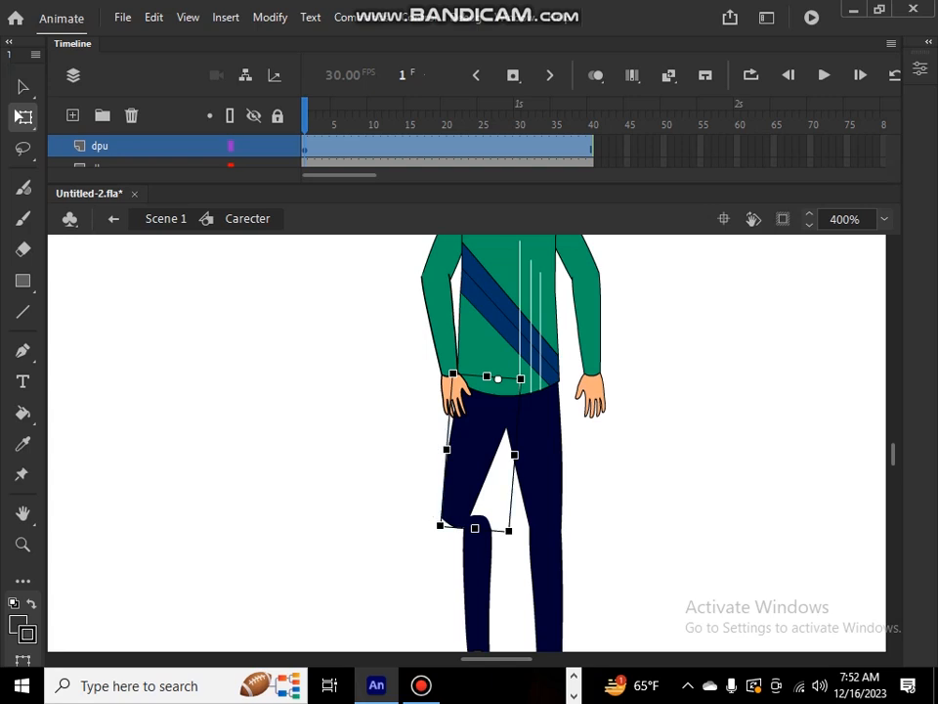
# Step: Shift the dpn lower leg outward beneath the rotated thigh, and rotate the dpu thigh slightly back inward to meet it at the knee
pyautogui.scroll(-3, 467, 443)
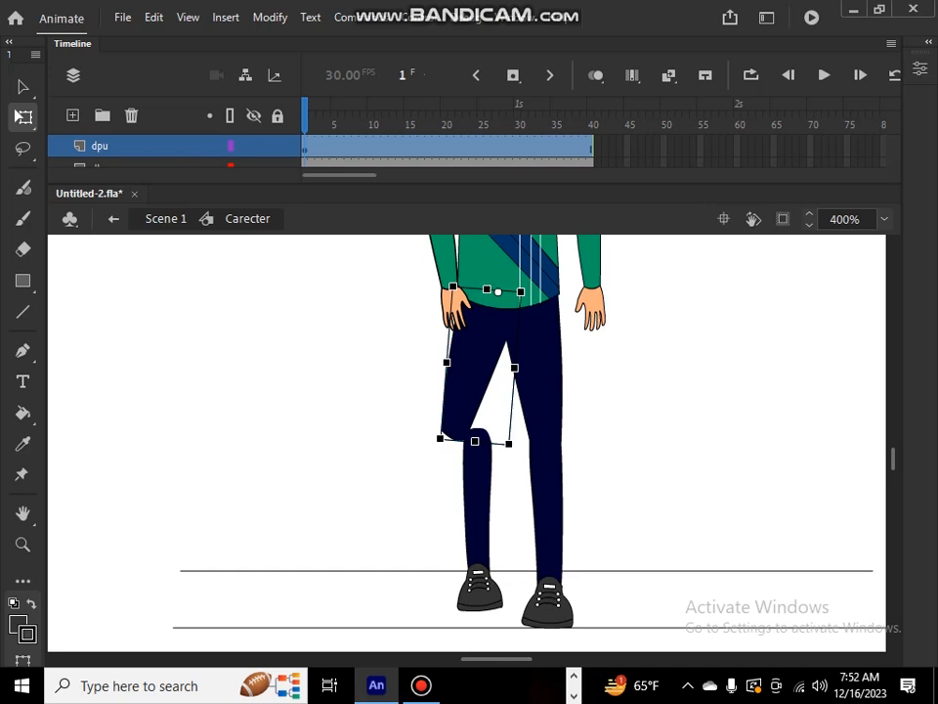
pyautogui.click(477, 509)
pyautogui.press('Left')
pyautogui.press('Left')
pyautogui.press('Left')
pyautogui.press('Left')
pyautogui.press('Left')
pyautogui.press('Left')
pyautogui.press('Left')
pyautogui.press('Left')
pyautogui.press('Left')
pyautogui.press('Left')
pyautogui.press('Left')
pyautogui.press('Left')
pyautogui.press('Left')
pyautogui.press('Left')
pyautogui.press('Left')
pyautogui.press('Left')
pyautogui.press('Left')
pyautogui.press('Left')
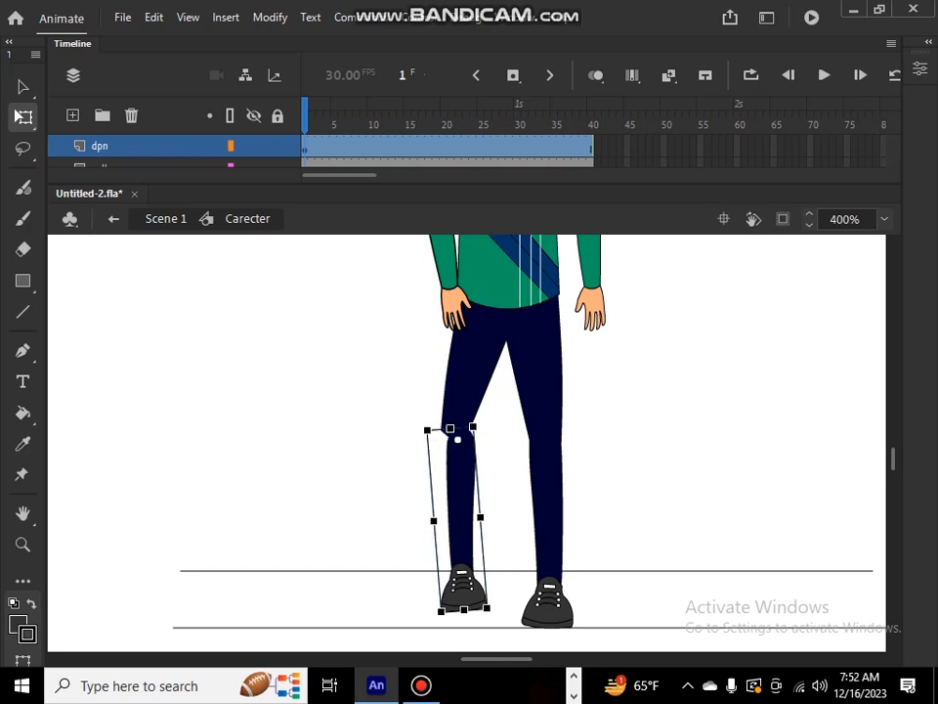
pyautogui.click(445, 430)
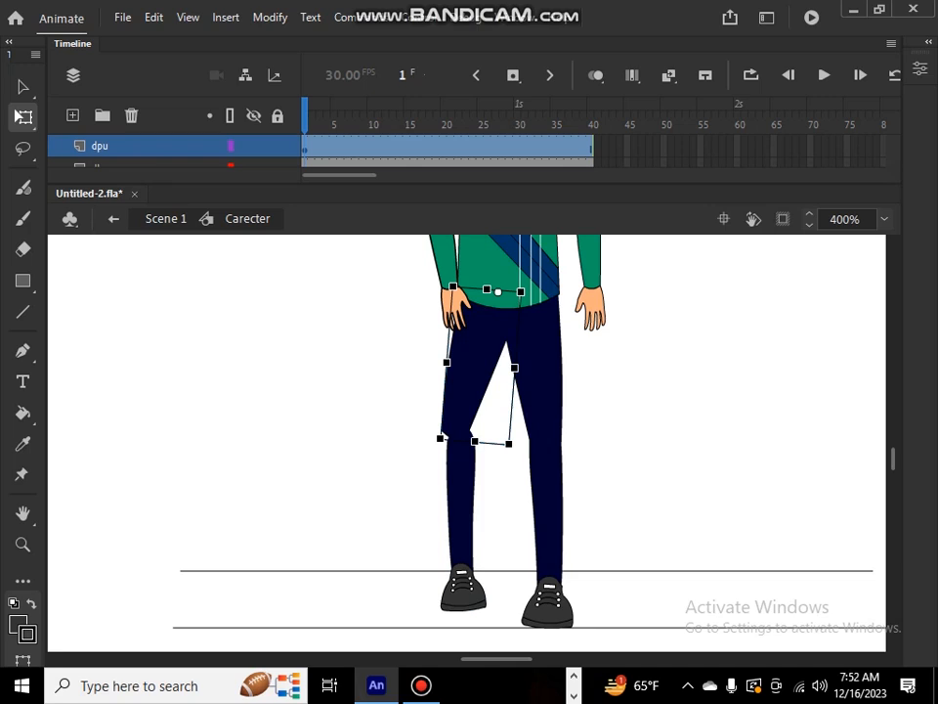
pyautogui.moveTo(437, 442); pyautogui.dragTo(448, 446)
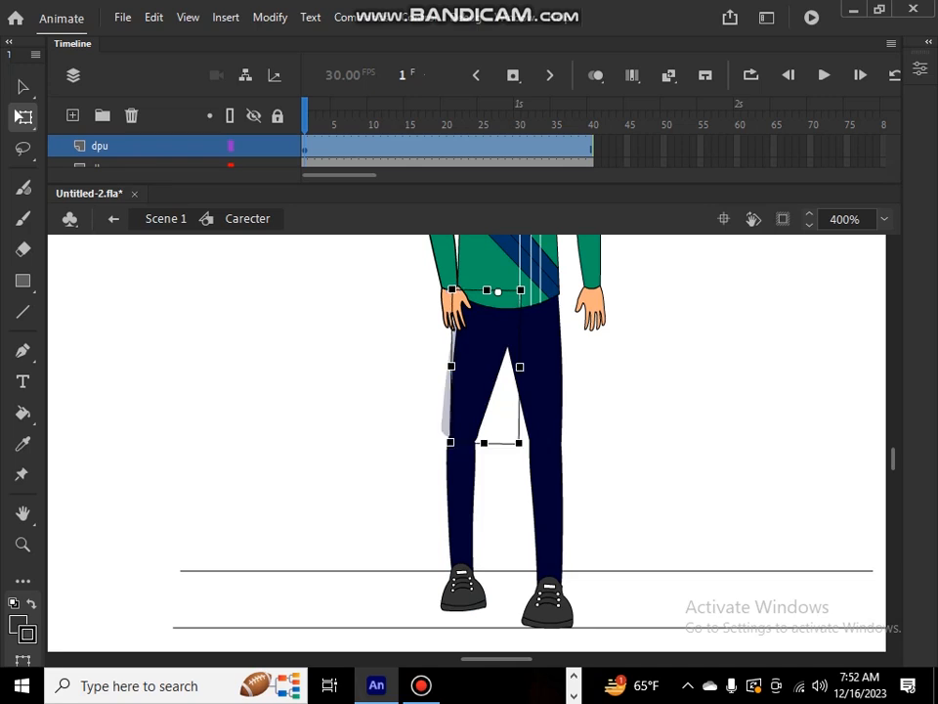
# Step: Nudge the dpn lower leg one step inward and three steps up, and rotate it slightly inward about the knee
pyautogui.click(461, 496)
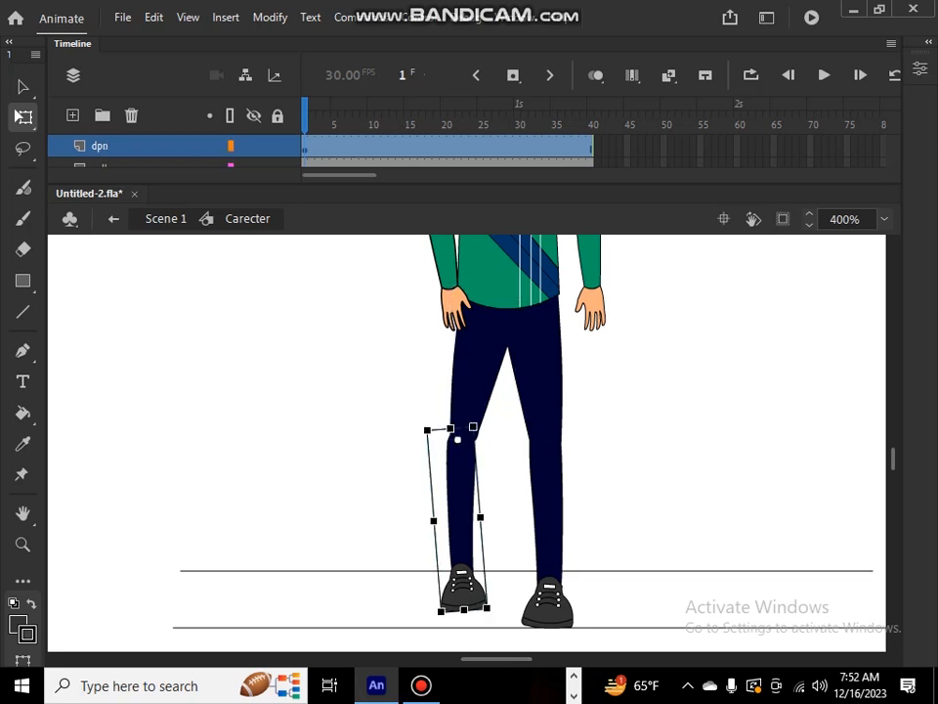
pyautogui.press('Right')
pyautogui.press('Up')
pyautogui.press('Up')
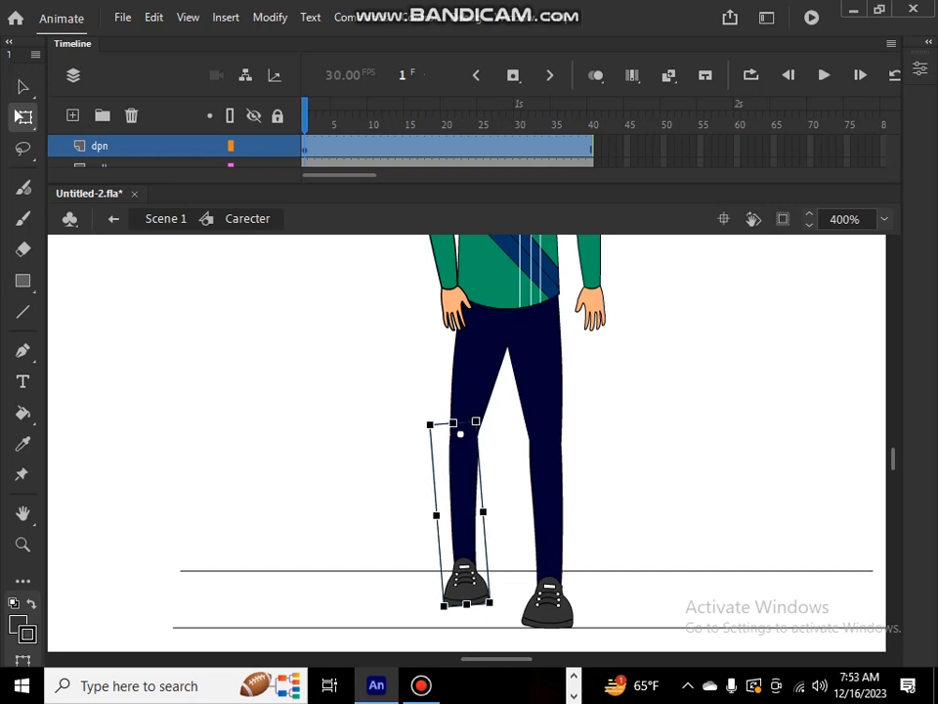
pyautogui.press('Up')
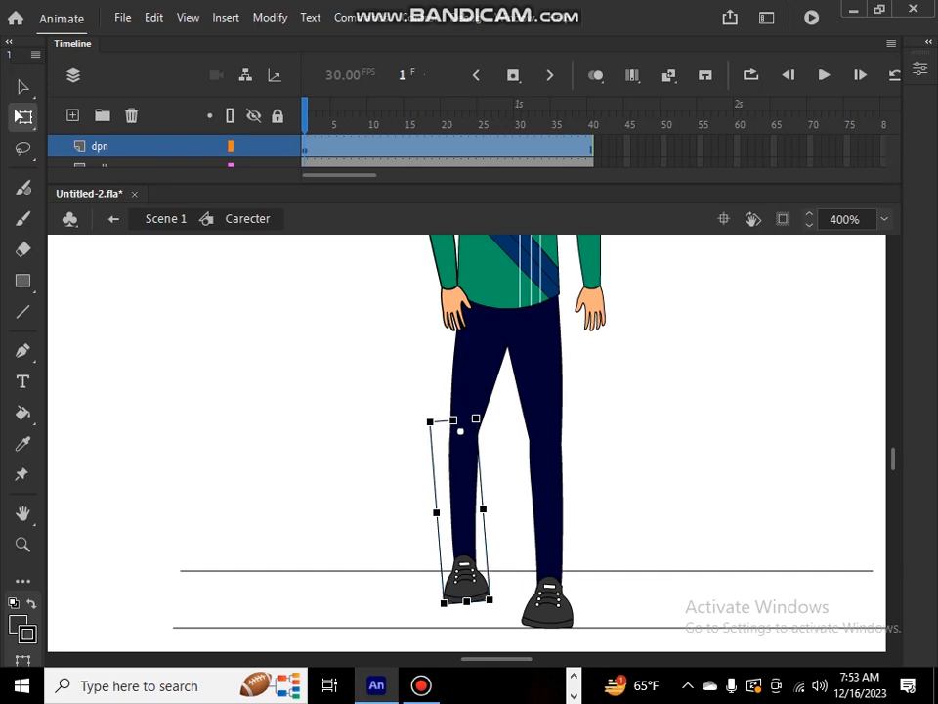
pyautogui.moveTo(491, 603); pyautogui.dragTo(501, 601)
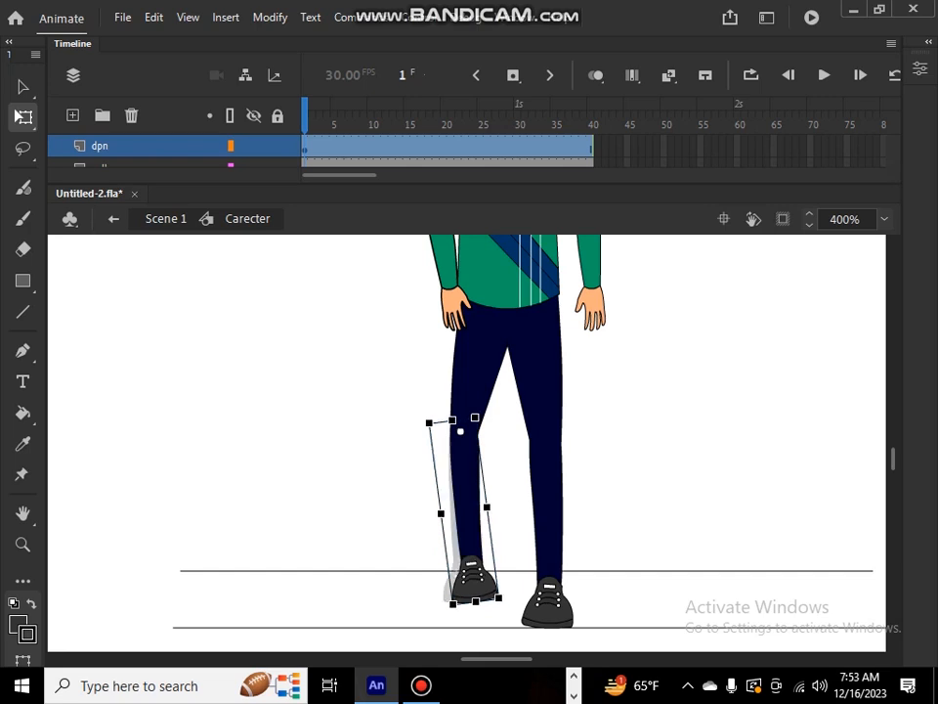
pyautogui.click(626, 469)
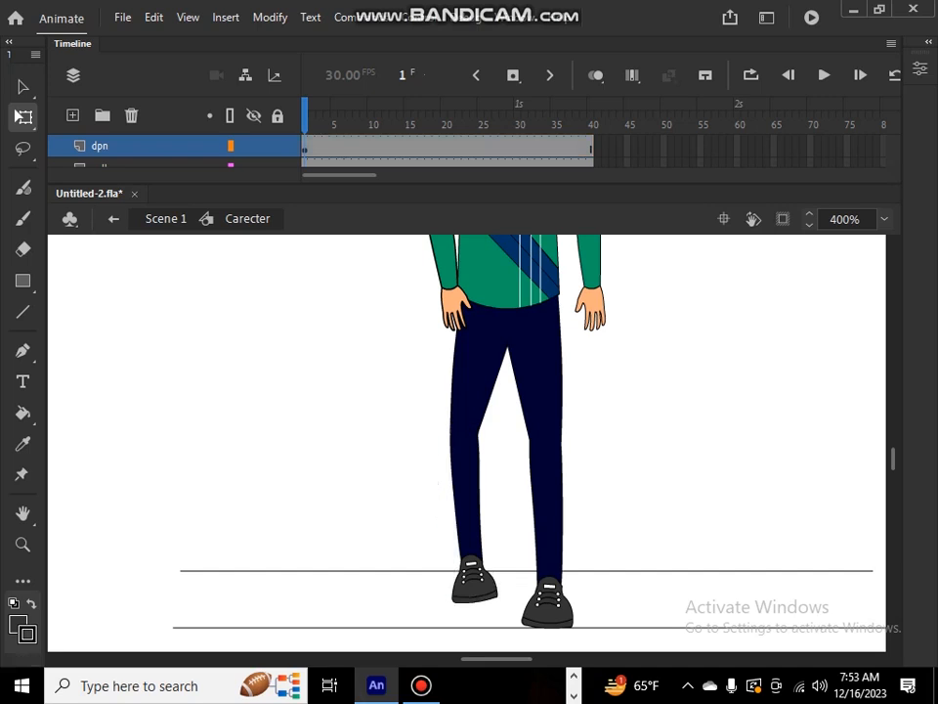
pyautogui.moveTo(438, 184); pyautogui.dragTo(438, 512)
pyautogui.moveTo(305, 118)
pyautogui.mouseDown()
pyautogui.moveTo(335, 117)
pyautogui.moveTo(305, 117)
pyautogui.mouseUp()
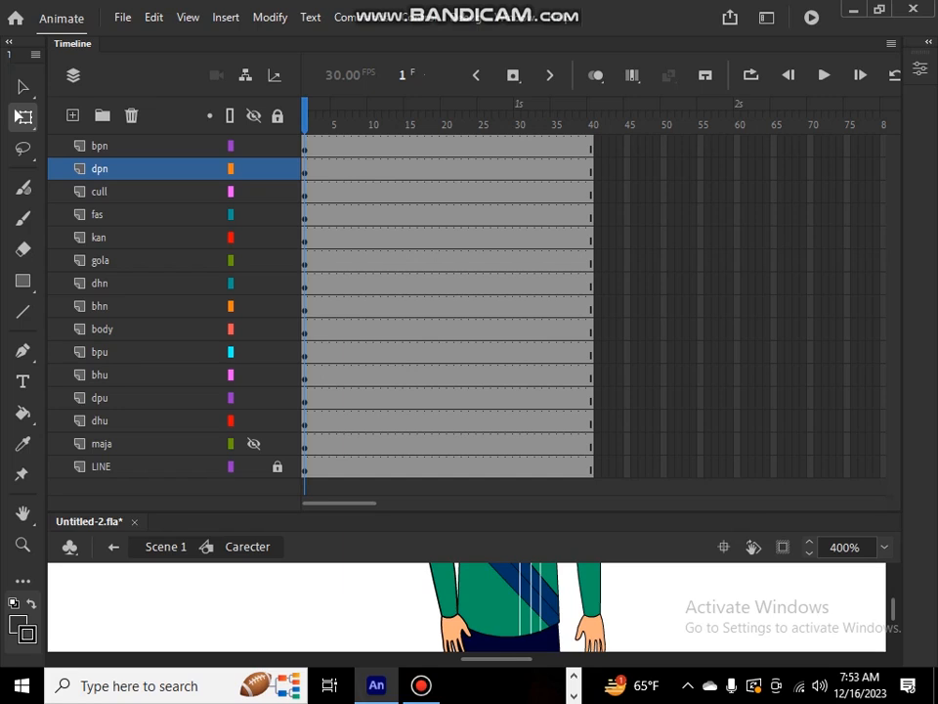
pyautogui.moveTo(438, 512); pyautogui.dragTo(438, 209)
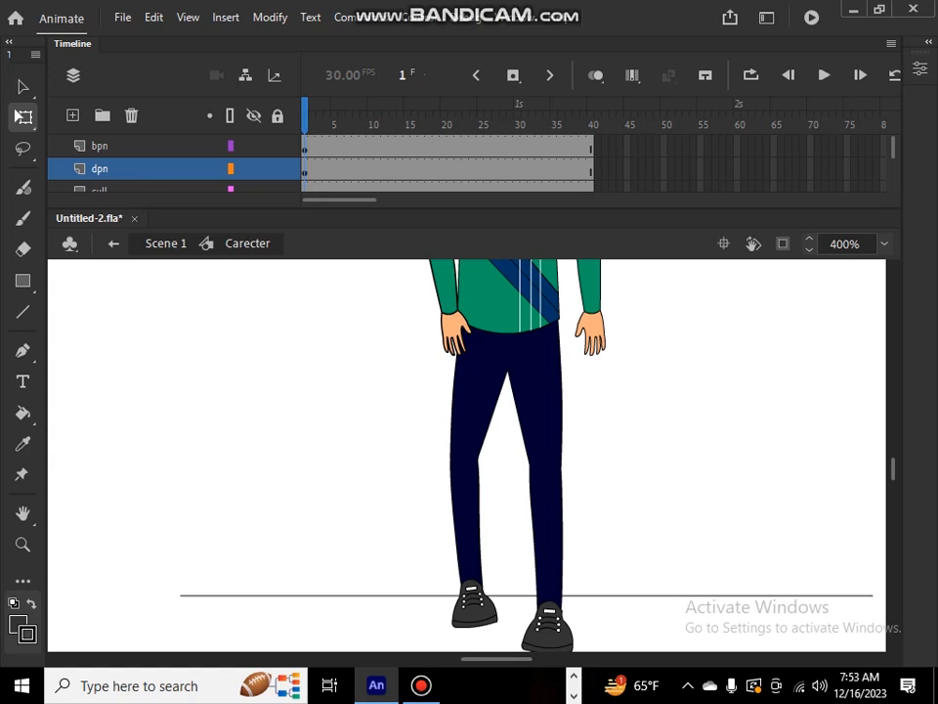
# Step: Select the bhu upper arm and bhn forearm together, scale them to 90% and move them up to meet the shoulder
pyautogui.scroll(4, 468, 455)
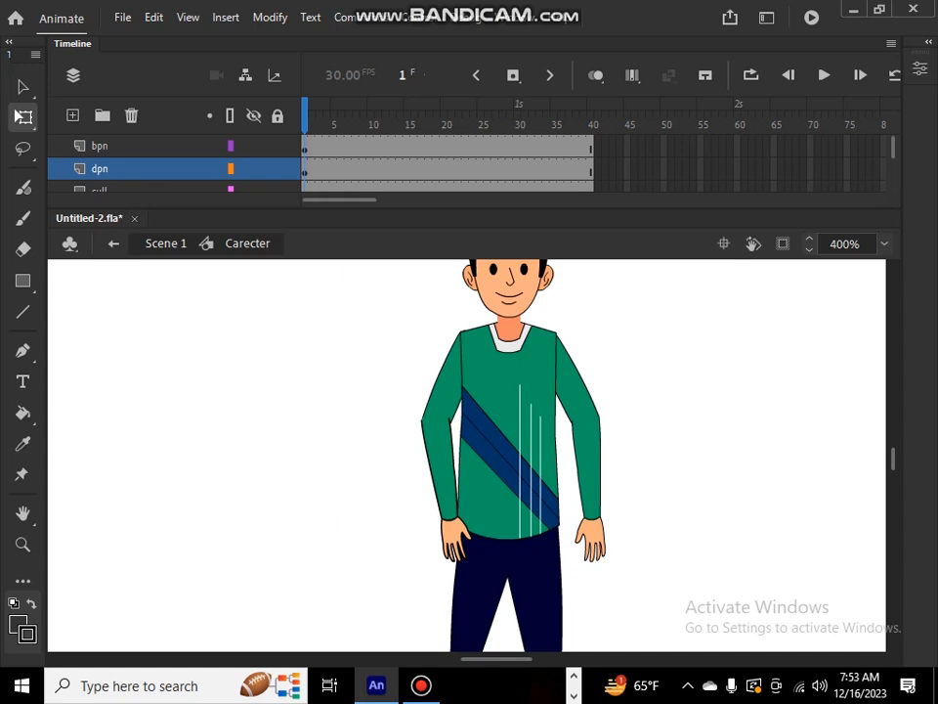
pyautogui.click(574, 407)
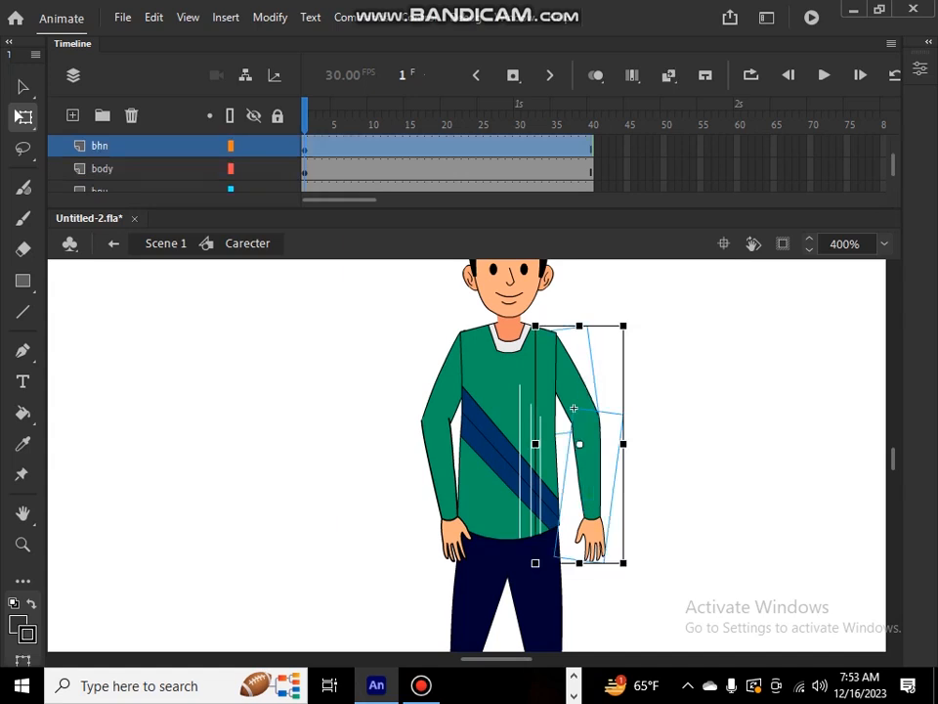
pyautogui.click(430, 323)
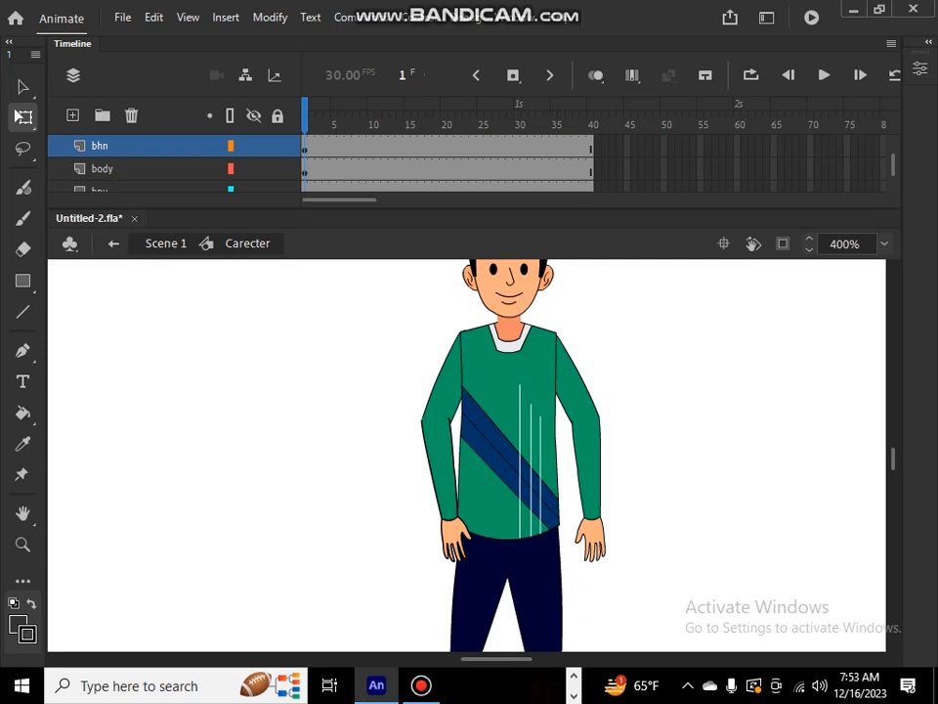
pyautogui.moveTo(574, 346); pyautogui.dragTo(633, 516)
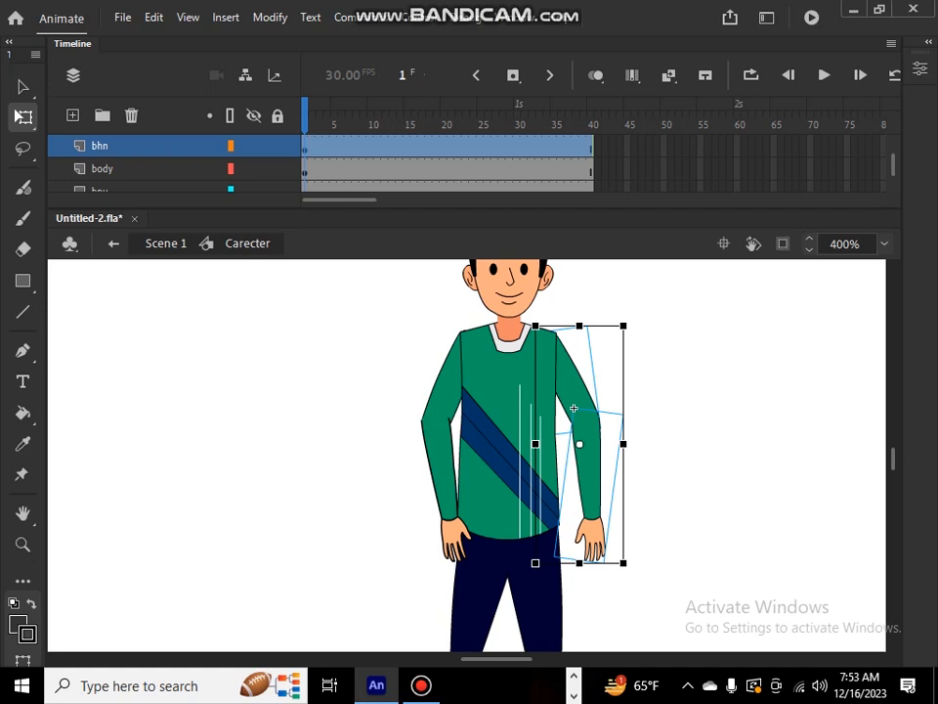
pyautogui.hotkey('ctrl', 'alt', 's')
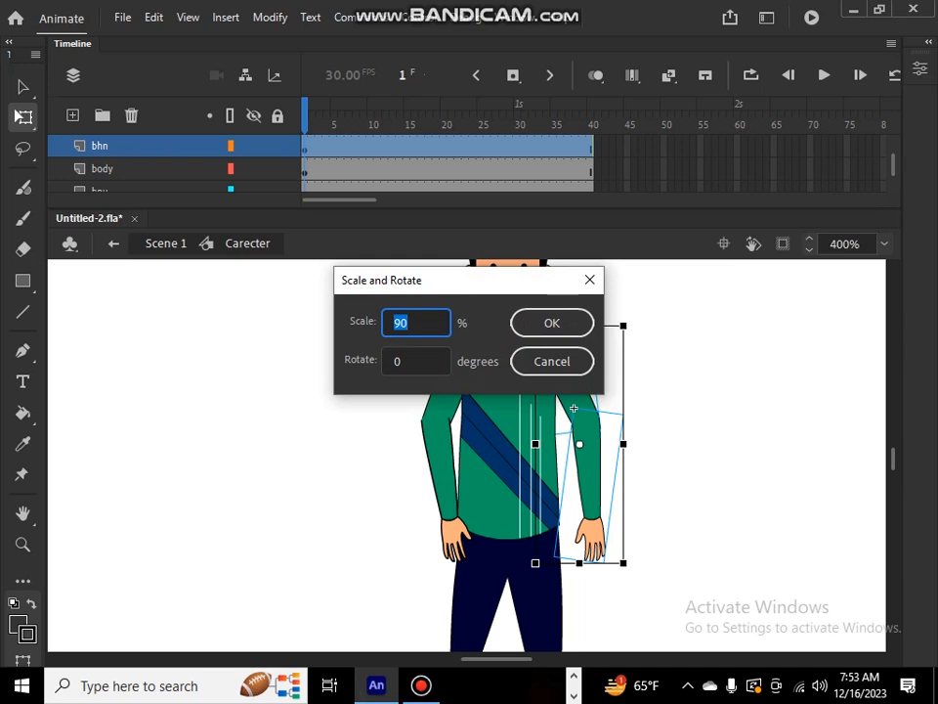
pyautogui.press('Return')
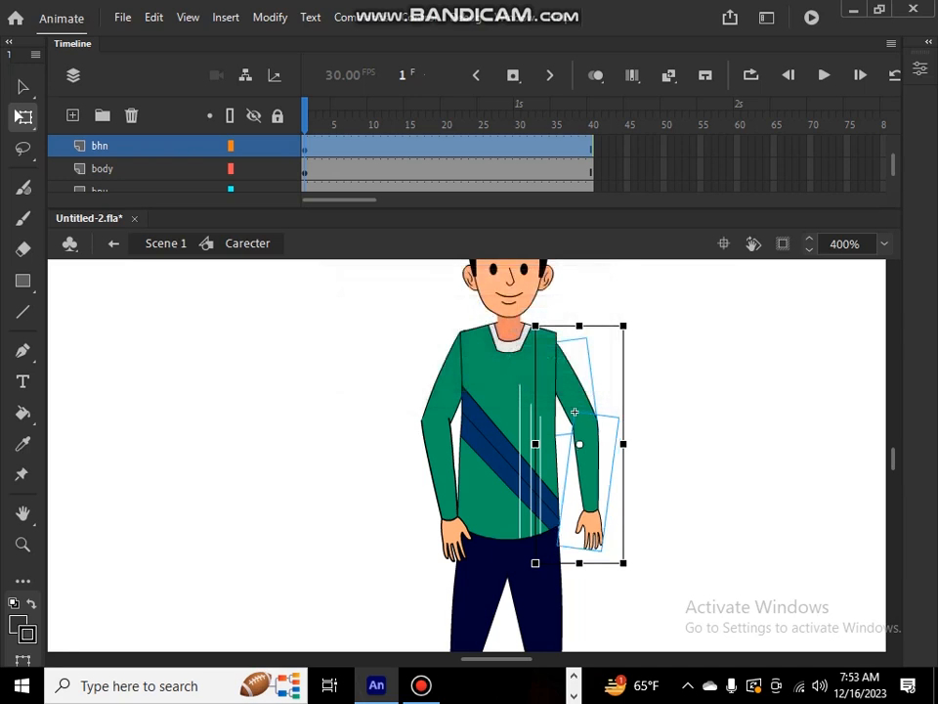
pyautogui.moveTo(575, 412); pyautogui.dragTo(575, 403)
pyautogui.press('Escape')
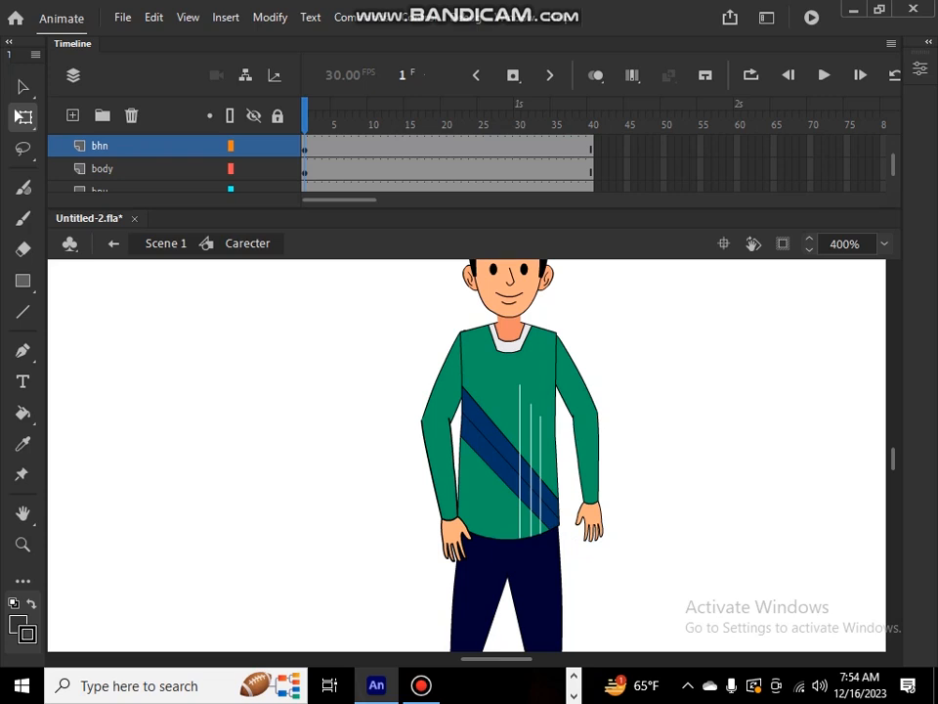
pyautogui.moveTo(582, 372); pyautogui.dragTo(614, 450)
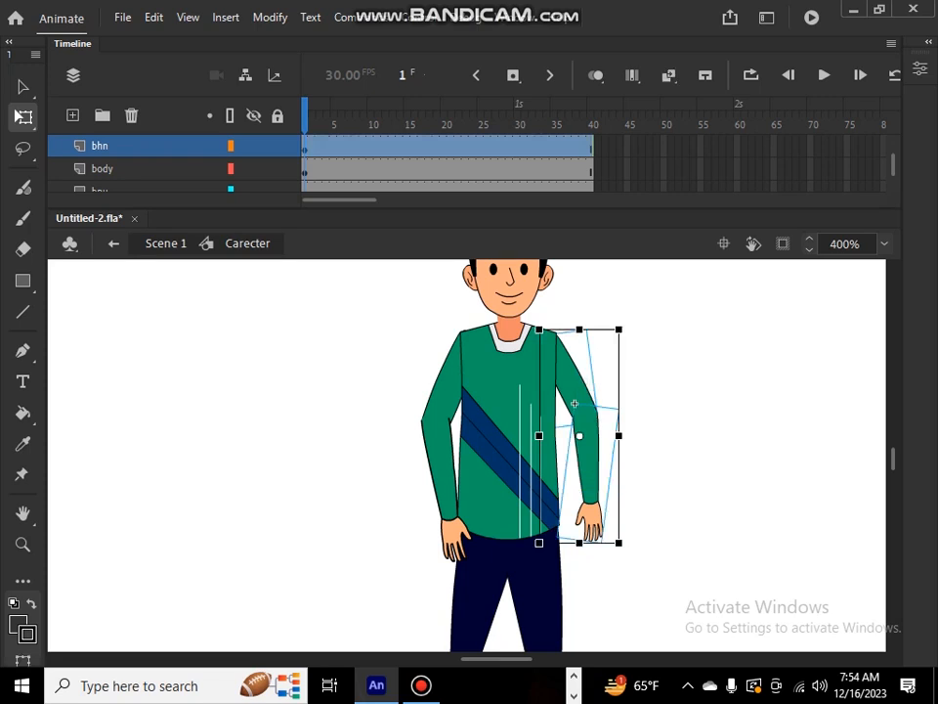
pyautogui.press('Escape')
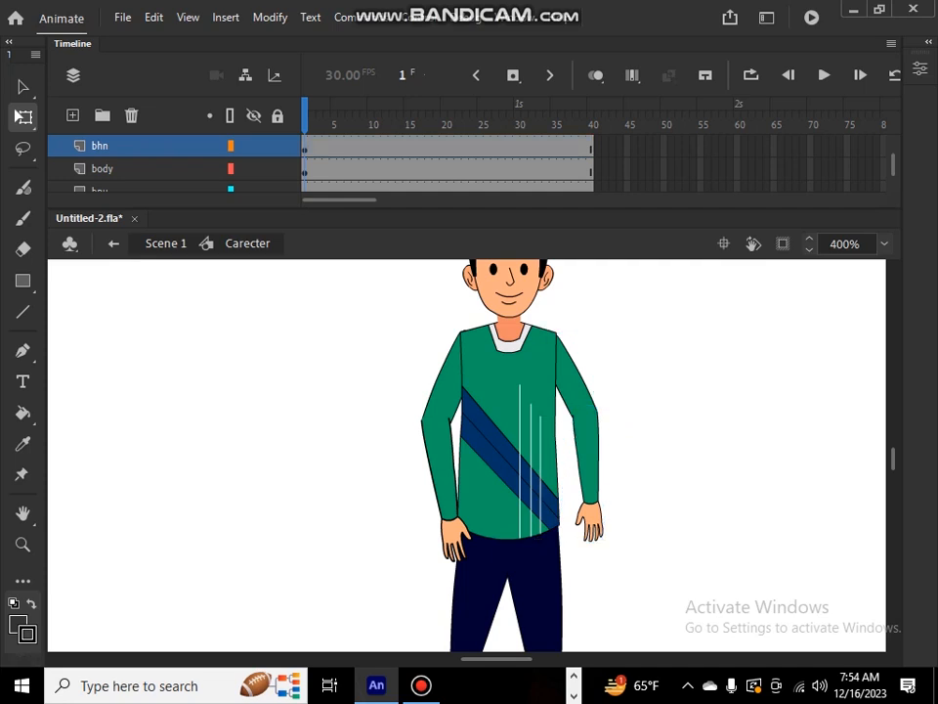
# Step: Move the bpu thigh's transformation point to its inner hip corner and rotate the thigh slightly outward
pyautogui.scroll(-5, 468, 455)
pyautogui.scroll(8, 467, 454)
pyautogui.scroll(-5, 467, 455)
pyautogui.scroll(3, 468, 455)
pyautogui.scroll(-3, 467, 454)
pyautogui.scroll(1, 467, 455)
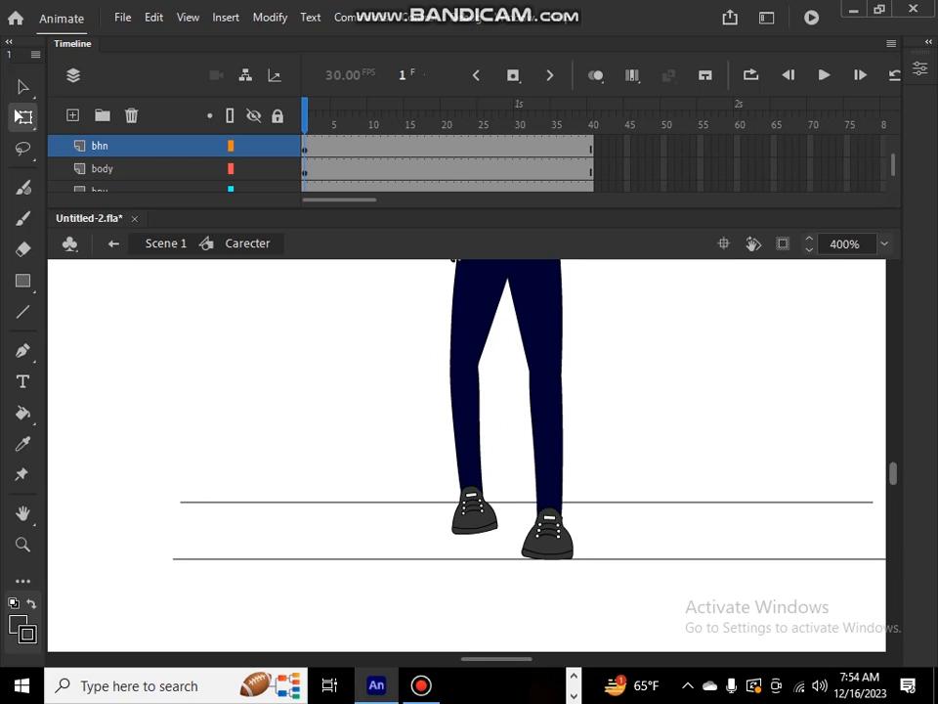
pyautogui.click(540, 330)
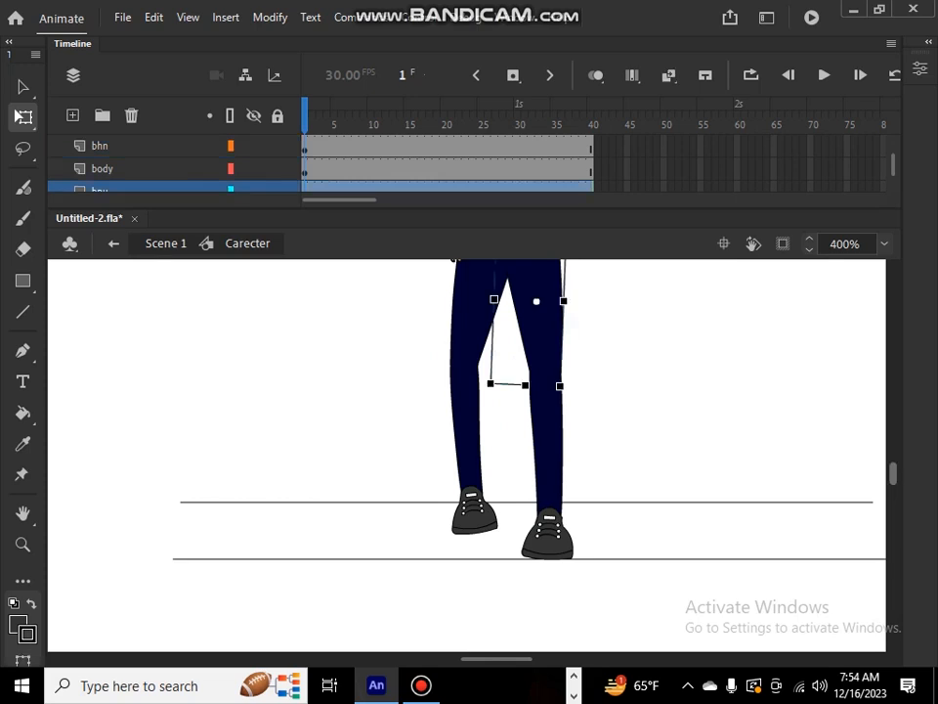
pyautogui.scroll(3, 509, 440)
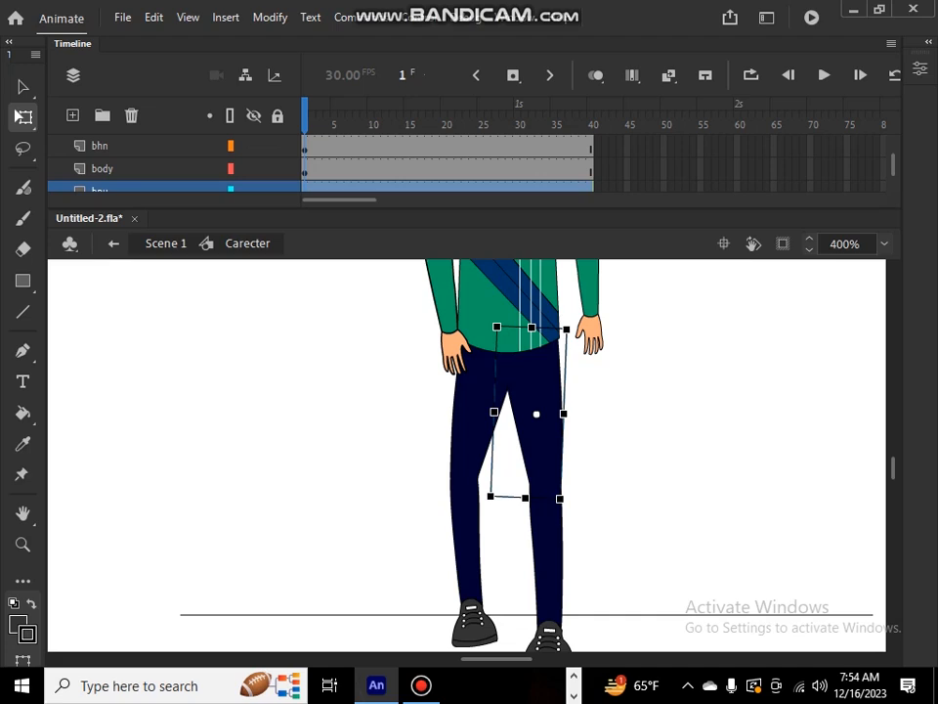
pyautogui.moveTo(536, 415); pyautogui.dragTo(498, 335)
pyautogui.moveTo(565, 504); pyautogui.dragTo(572, 496)
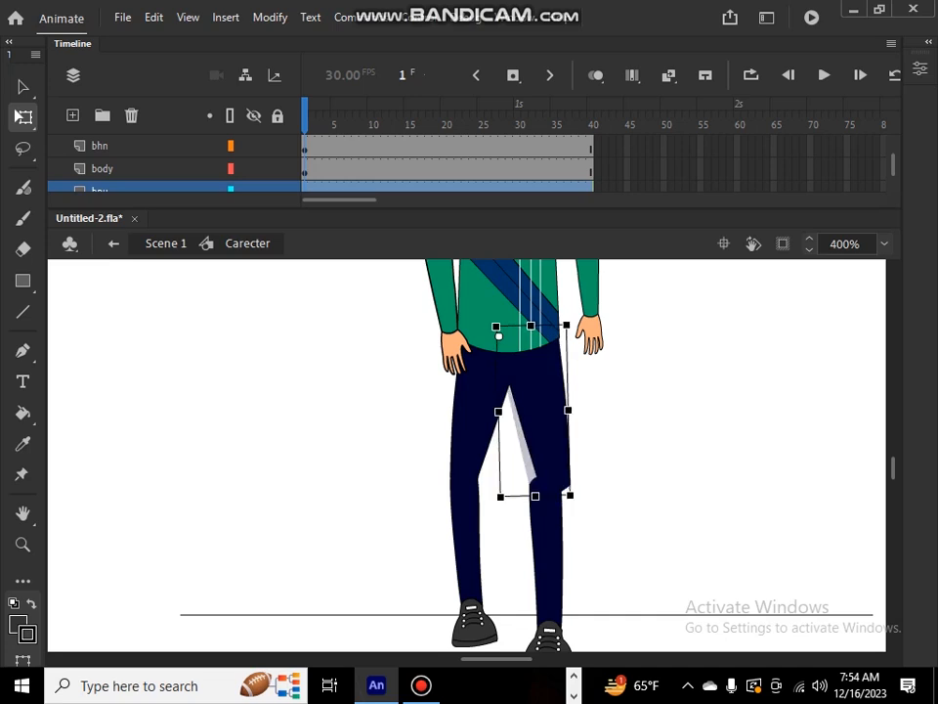
# Step: Shift the bpn lower leg outward and two steps up so it lines up with the rotated bpu thigh at the knee
pyautogui.click(550, 546)
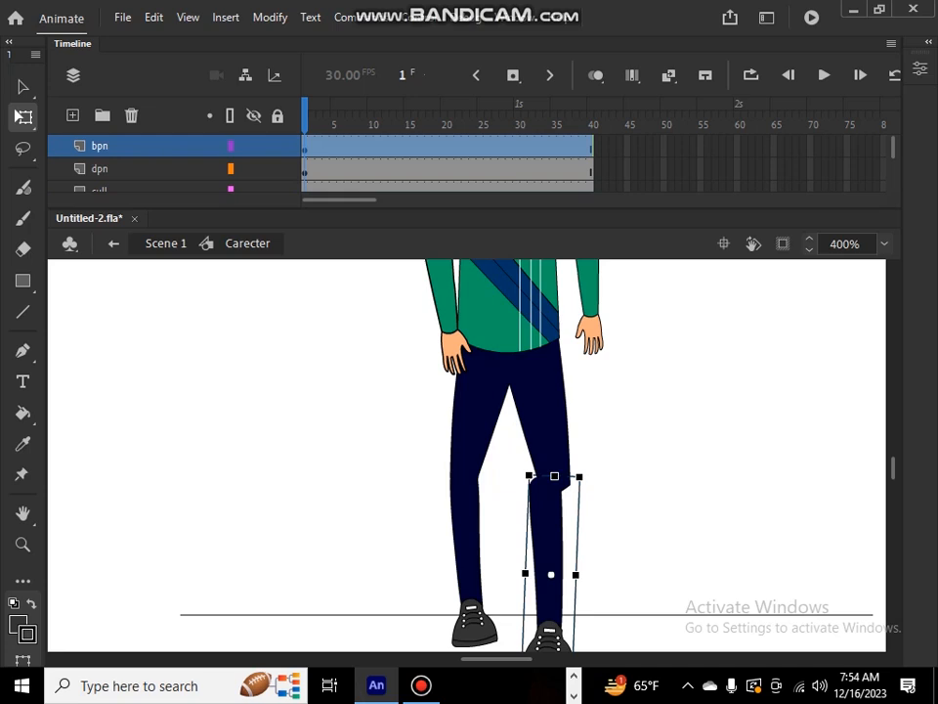
pyautogui.press('Right')
pyautogui.press('Right')
pyautogui.press('Right')
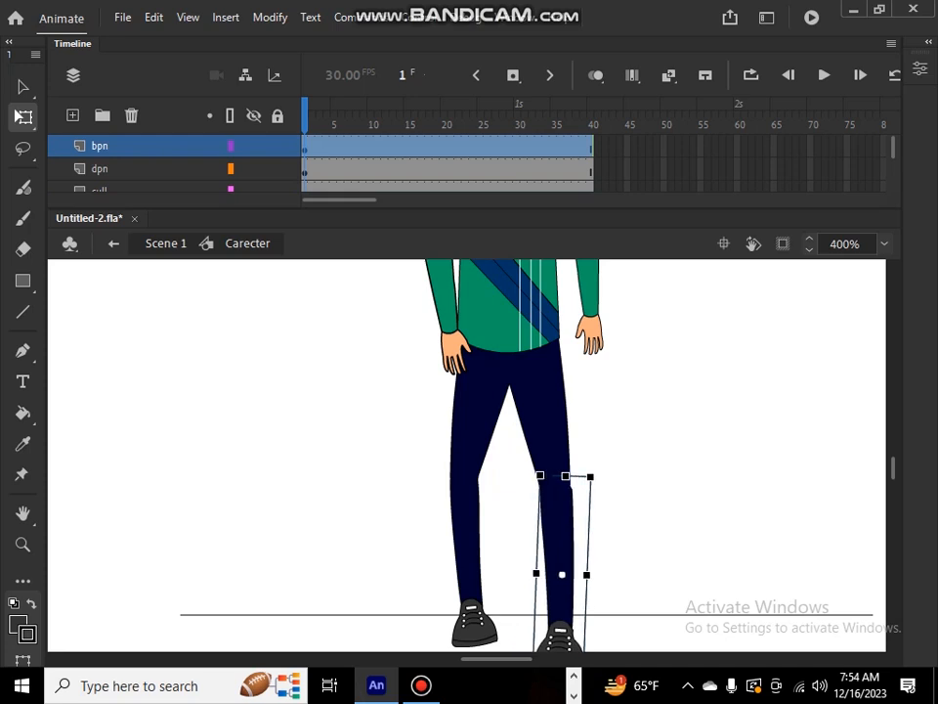
pyautogui.press('Up')
pyautogui.press('Up')
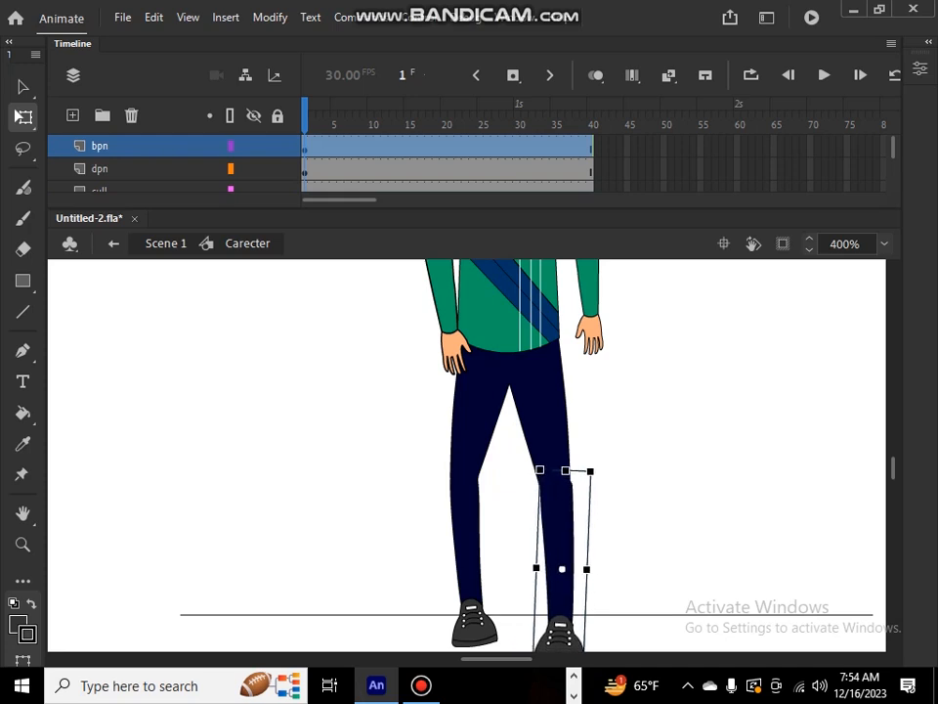
pyautogui.press('Left')
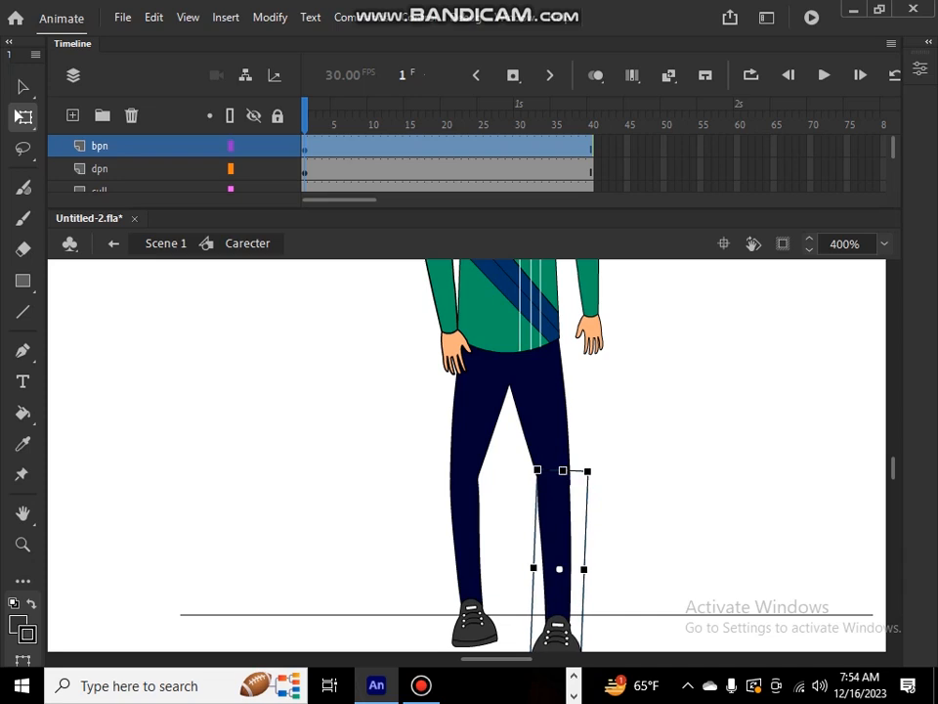
pyautogui.press('Escape')
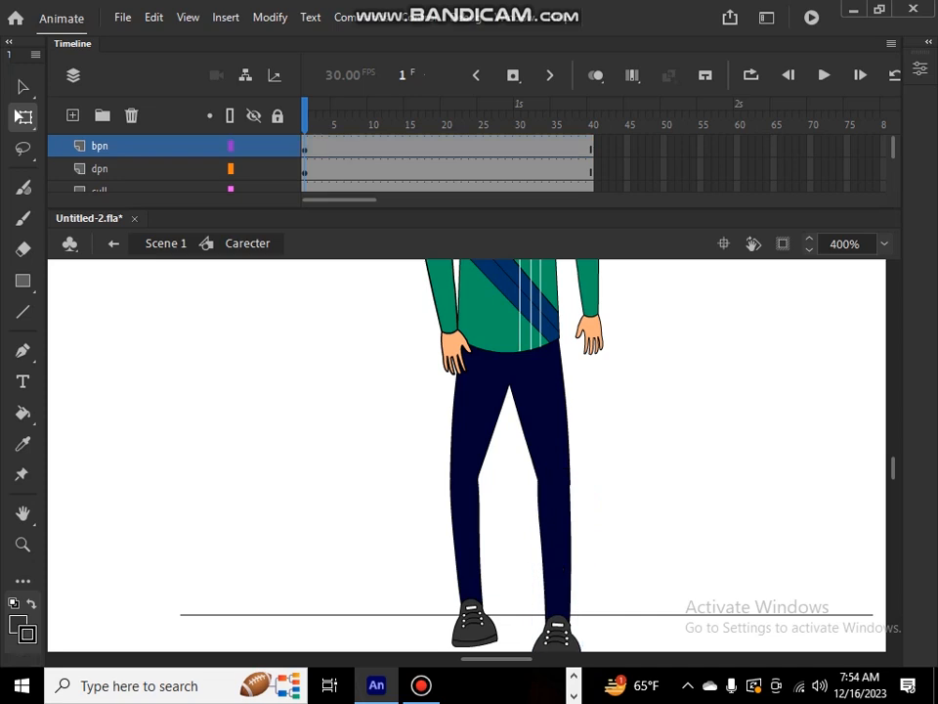
pyautogui.scroll(-8, 467, 456)
pyautogui.scroll(7, 467, 456)
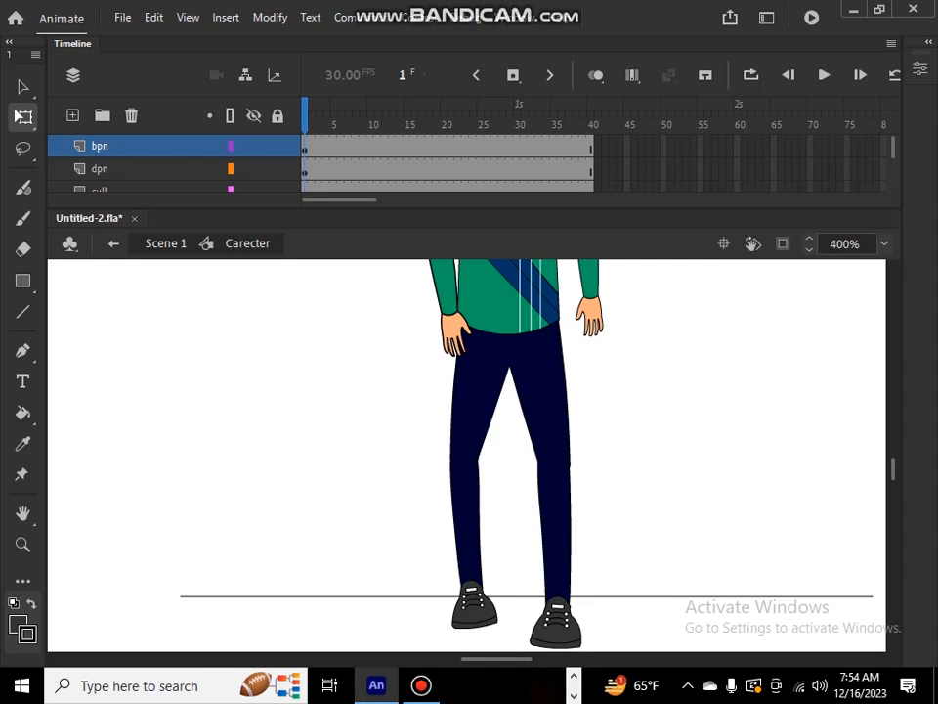
# Step: Go to frame 20, select the whole character and insert keyframes there on all layers
pyautogui.moveTo(508, 208); pyautogui.dragTo(509, 526)
pyautogui.moveTo(469, 498); pyautogui.dragTo(470, 186)
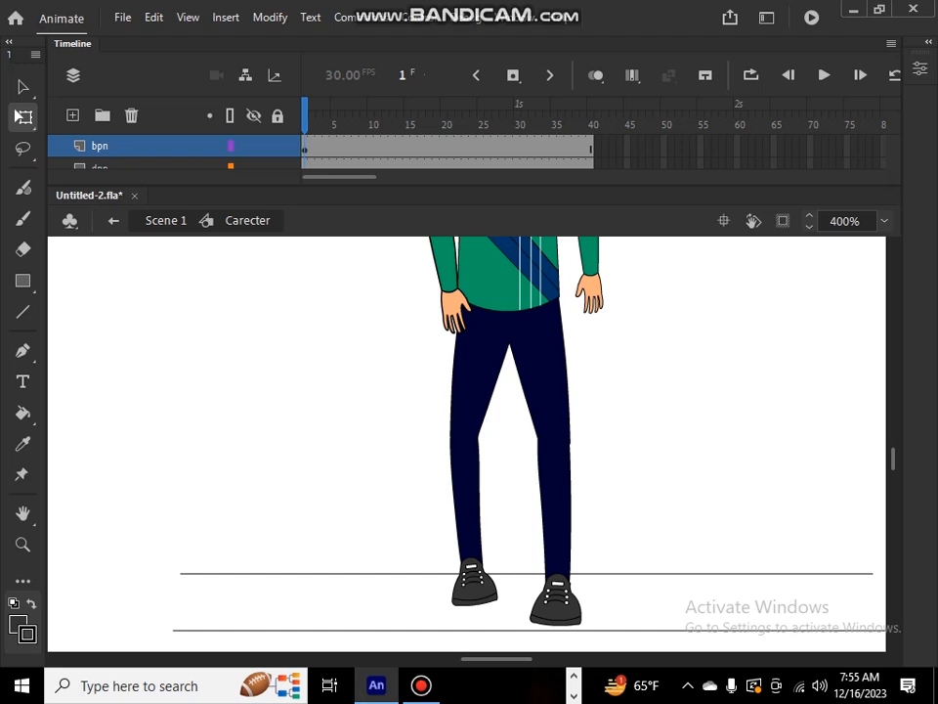
pyautogui.moveTo(470, 186); pyautogui.dragTo(469, 530)
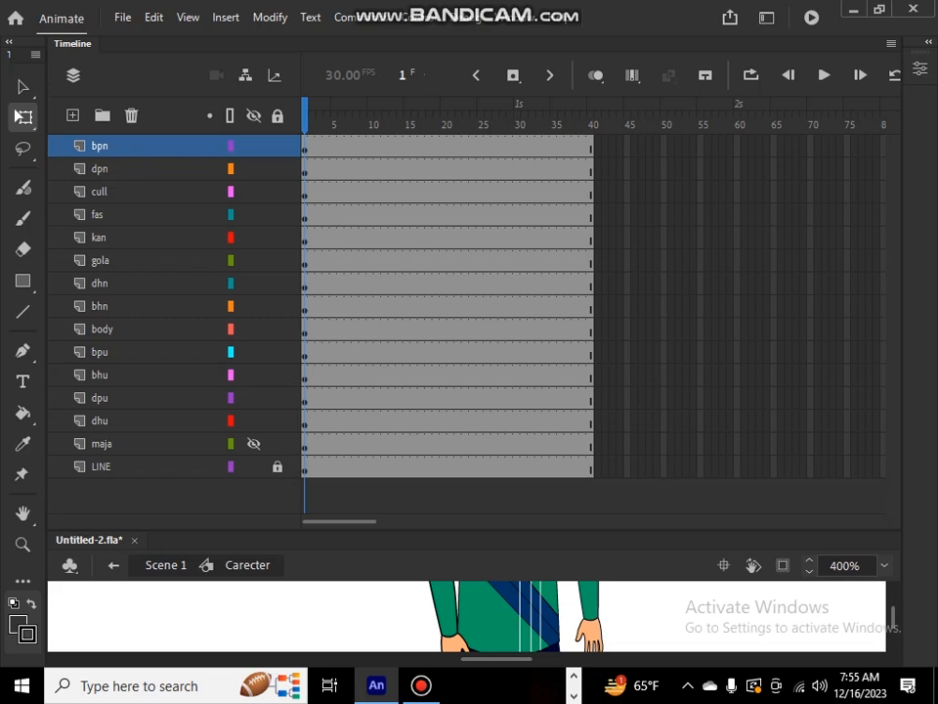
pyautogui.moveTo(304, 107); pyautogui.dragTo(444, 107)
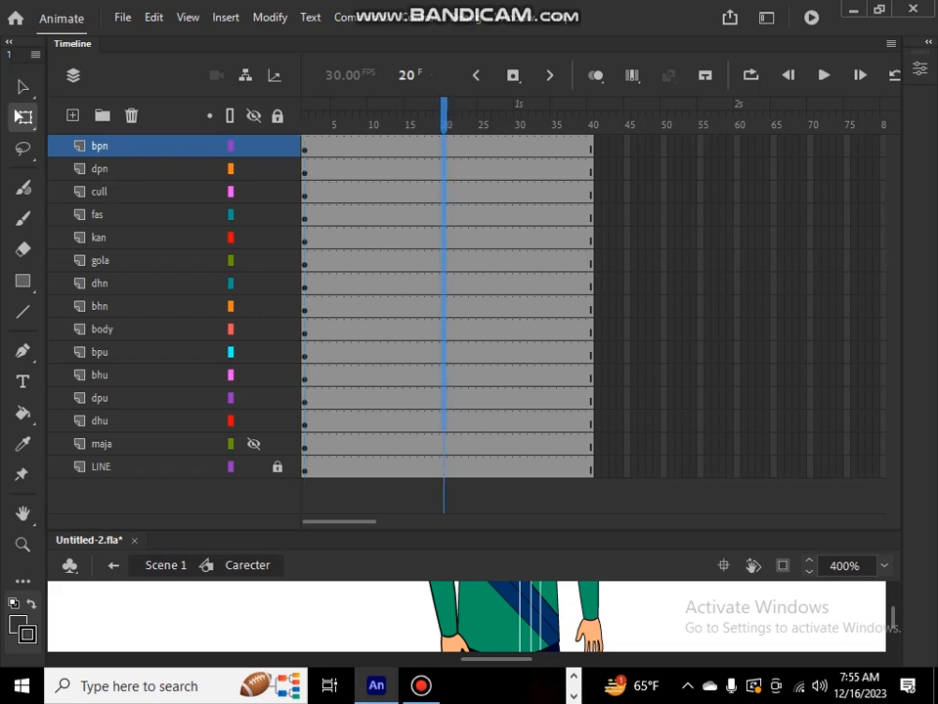
pyautogui.hotkey('ctrl', 'a')
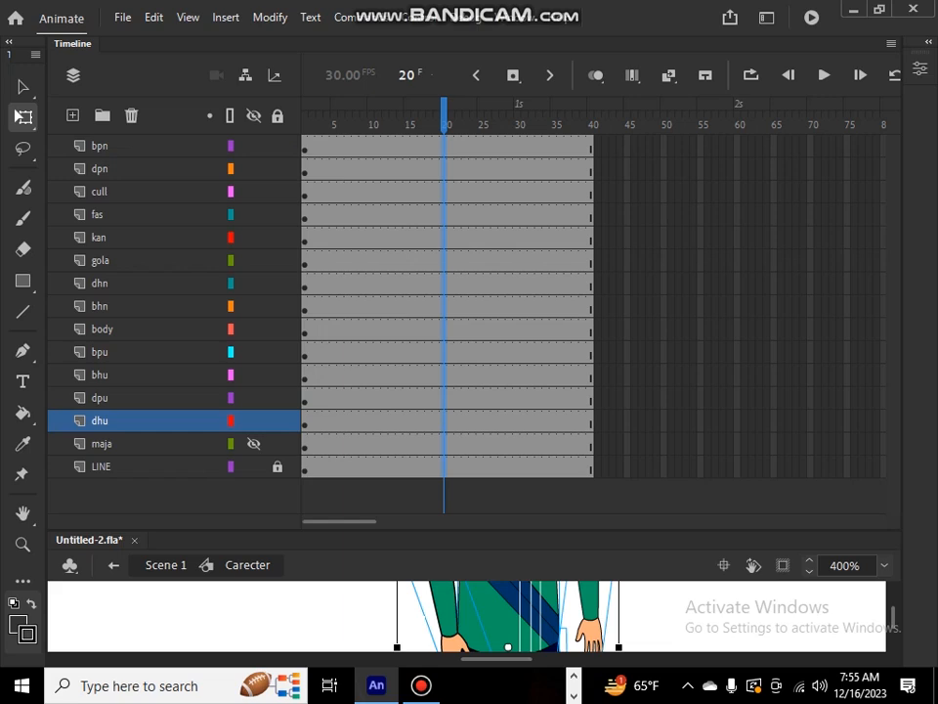
pyautogui.press('F6')
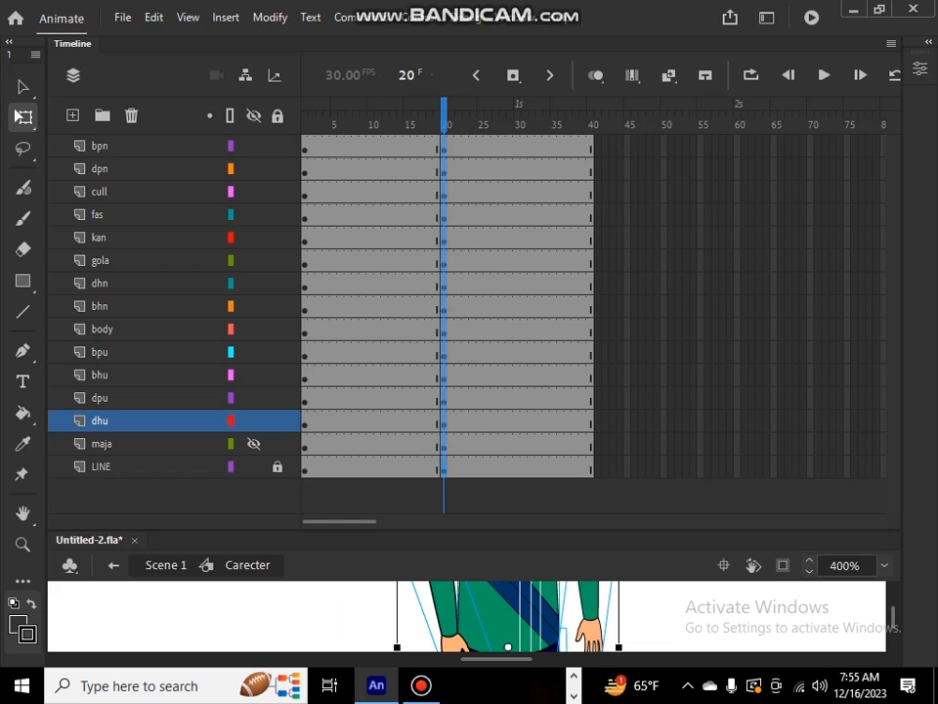
# Step: Insert keyframes at frame 40 on all layers, from bpn down to LINE, and return to frame 20
pyautogui.moveTo(592, 147); pyautogui.dragTo(591, 467)
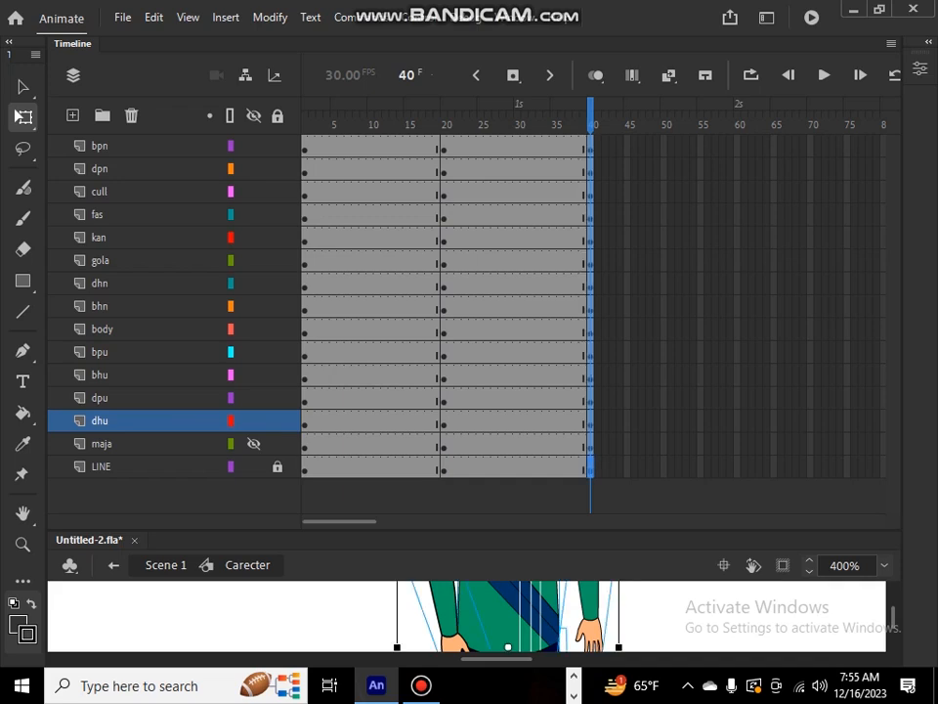
pyautogui.press('F6')
pyautogui.moveTo(590, 116); pyautogui.dragTo(407, 115)
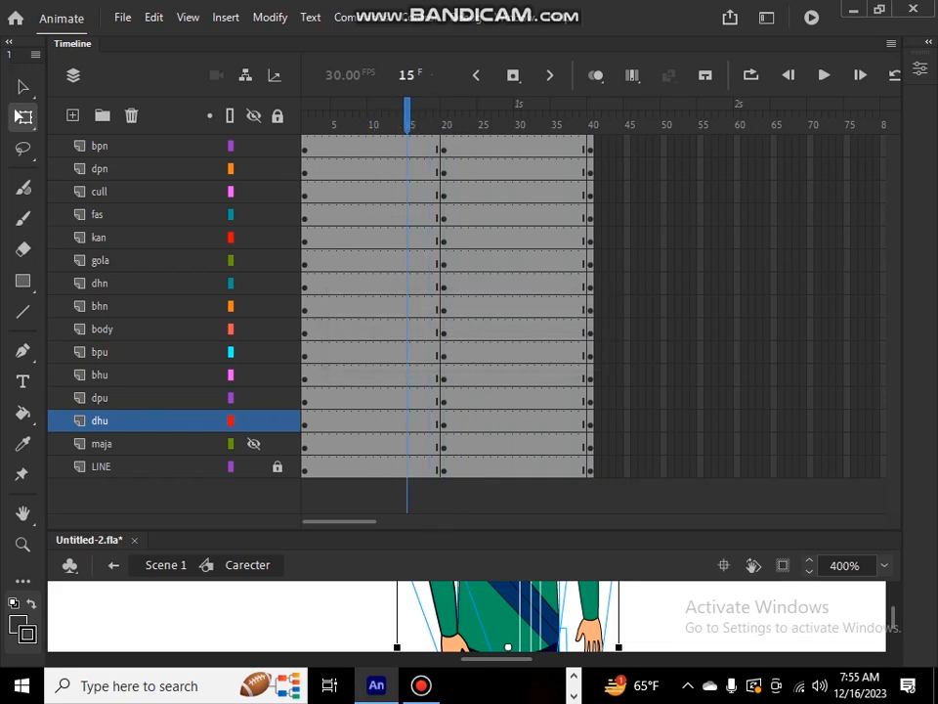
pyautogui.moveTo(469, 529); pyautogui.dragTo(470, 186)
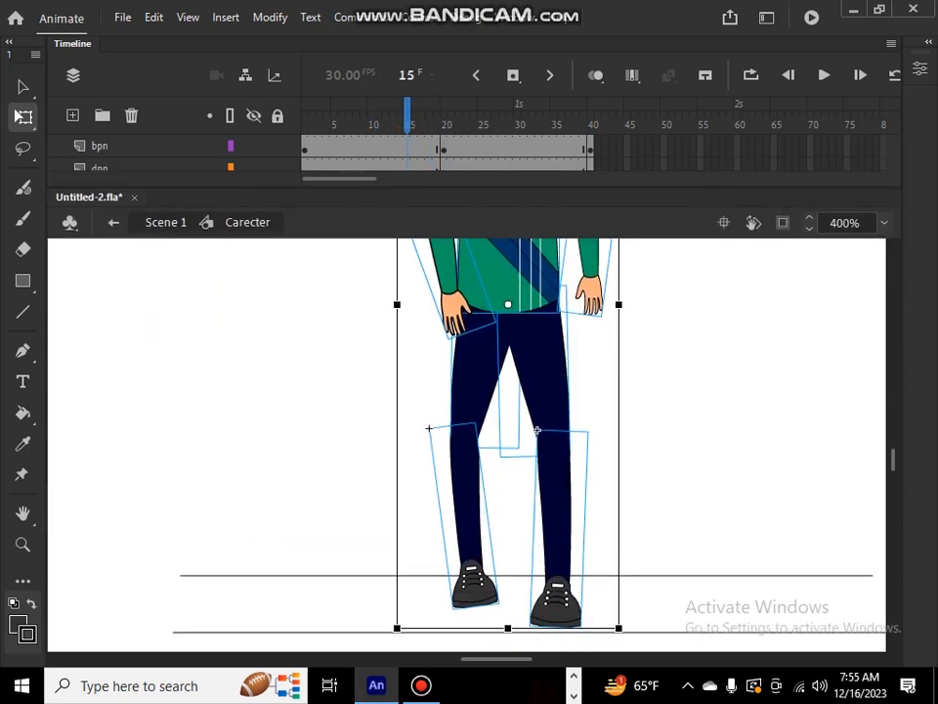
pyautogui.moveTo(408, 116); pyautogui.dragTo(444, 115)
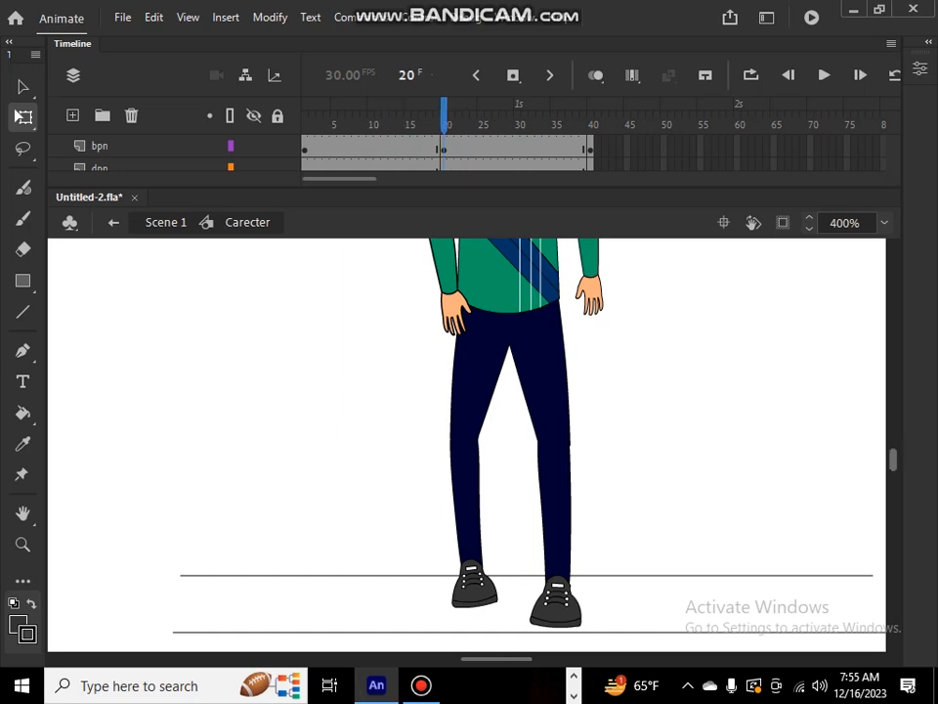
# Step: At frame 20, select the dpu thigh and dpn lower leg together and scale them to 110%
pyautogui.scroll(5, 669, 342)
pyautogui.scroll(-2, 670, 342)
pyautogui.scroll(2, 670, 327)
pyautogui.scroll(-5, 670, 337)
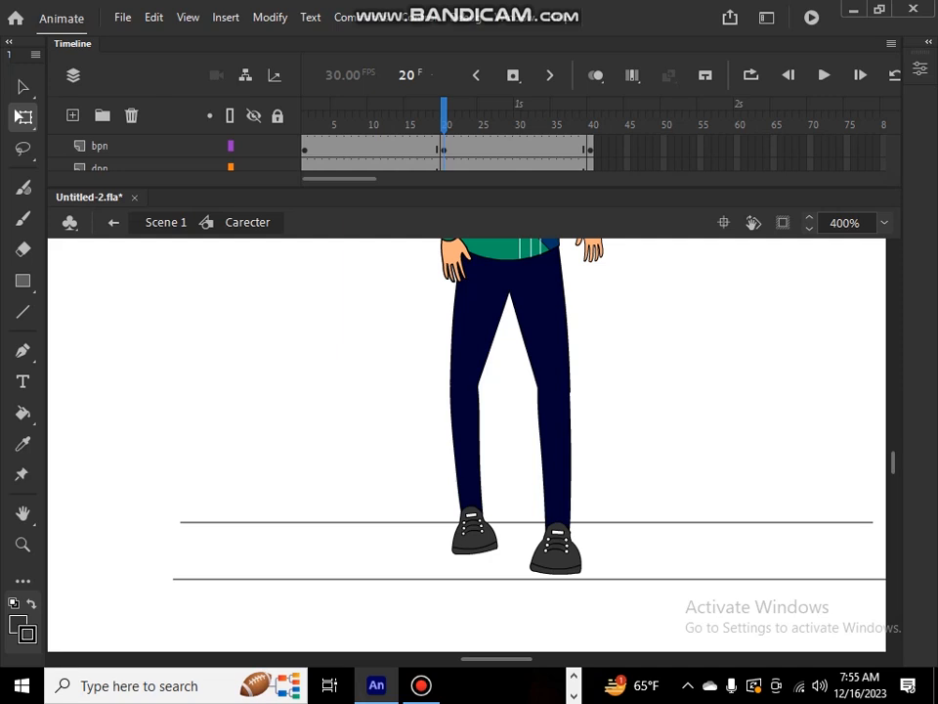
pyautogui.moveTo(419, 328); pyautogui.dragTo(495, 598)
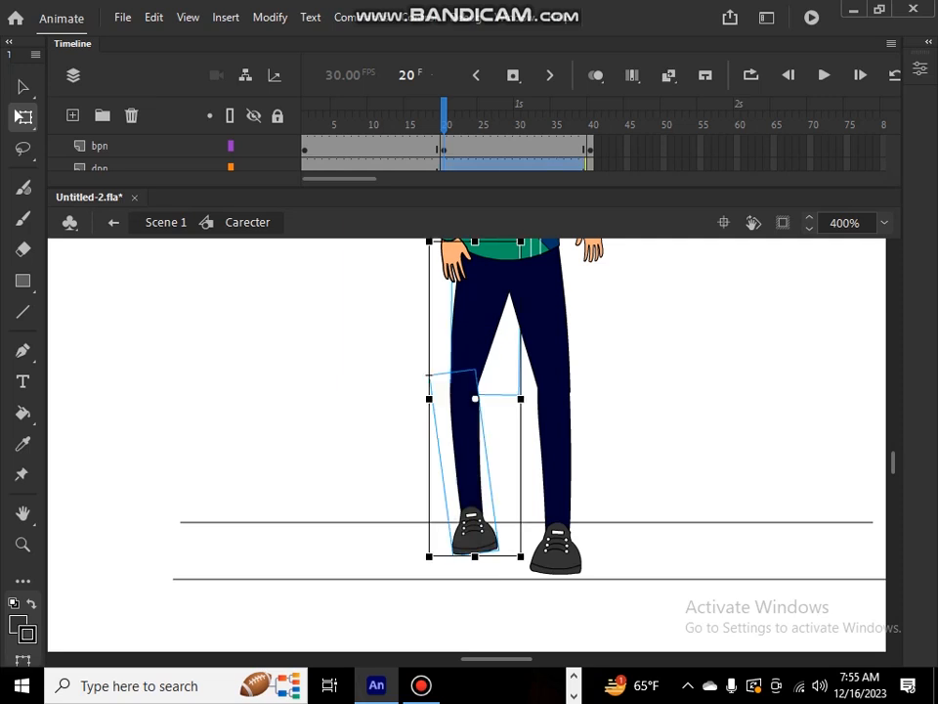
pyautogui.hotkey('ctrl', 'alt', 's')
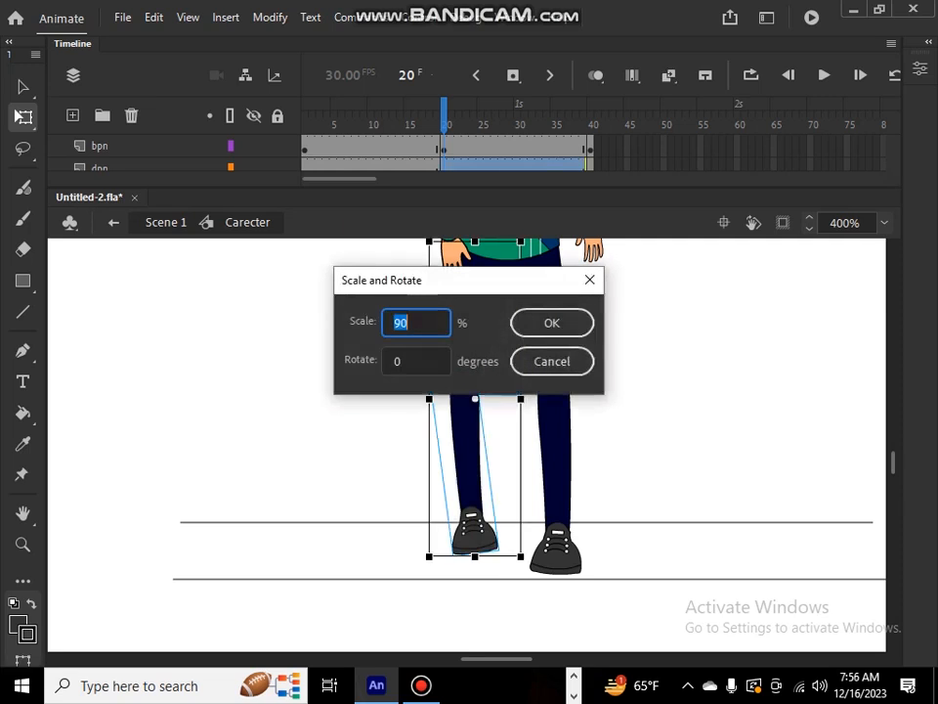
pyautogui.write('110')
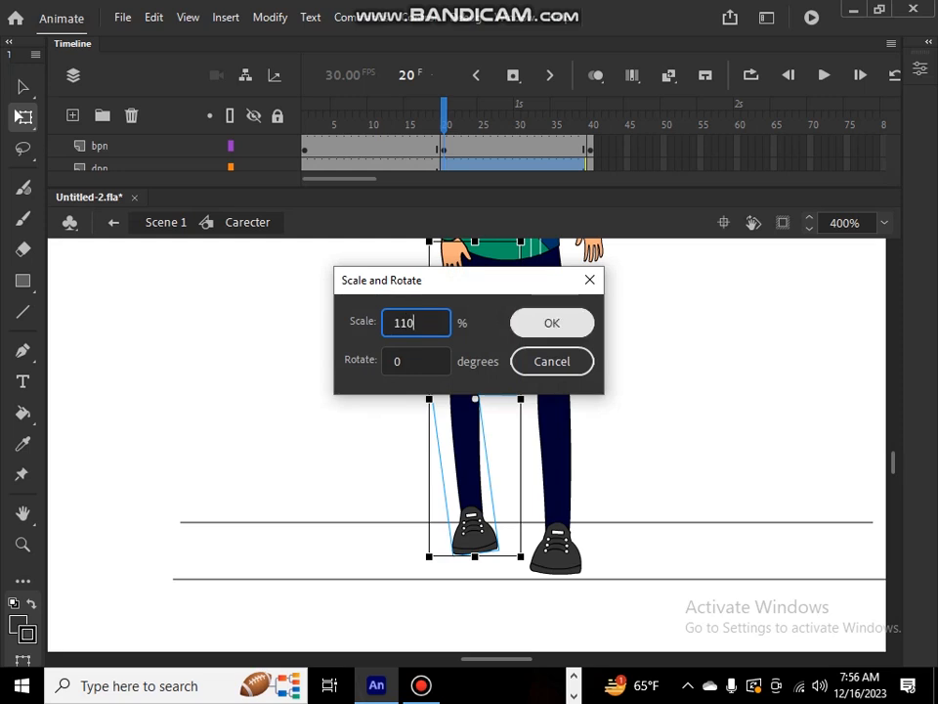
pyautogui.press('Return')
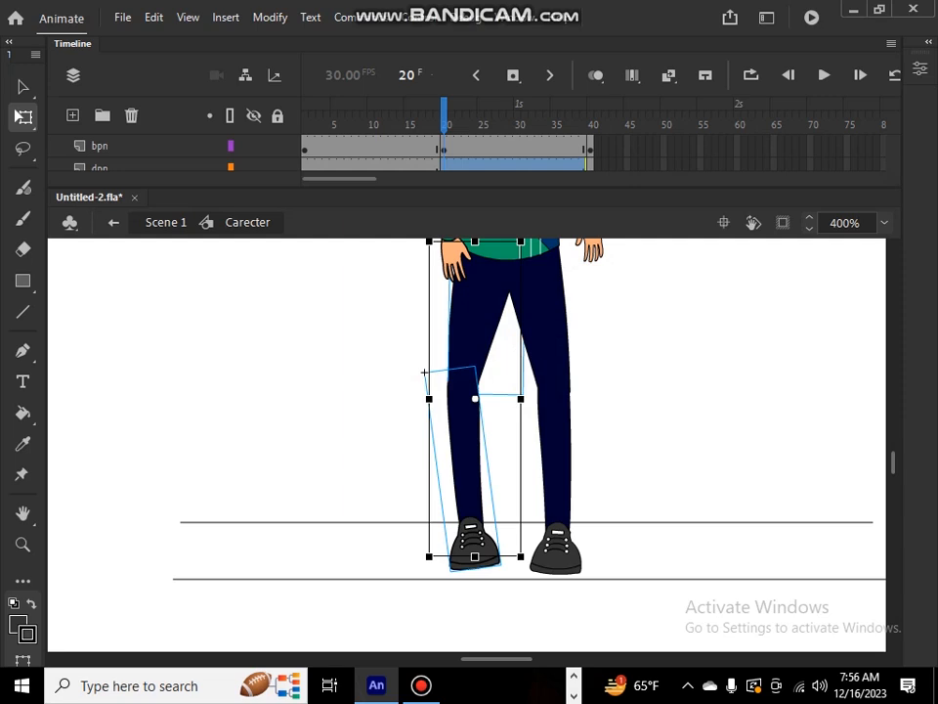
pyautogui.click(366, 391)
# Step: Rotate the enlarged dpu thigh slightly inward, toward the other leg
pyautogui.click(472, 337)
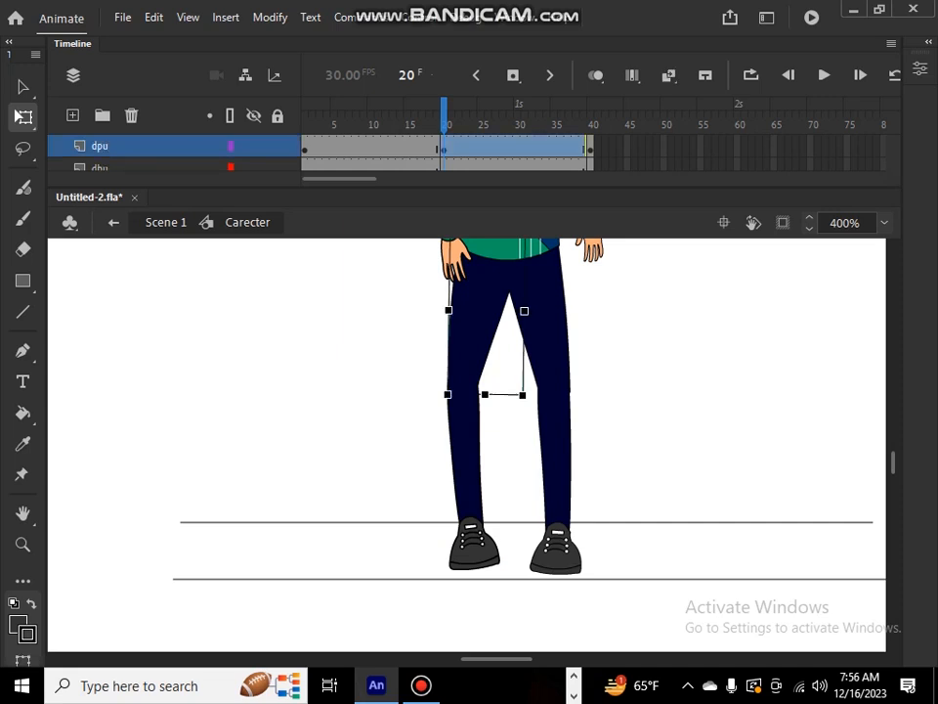
pyautogui.moveTo(527, 399); pyautogui.dragTo(538, 397)
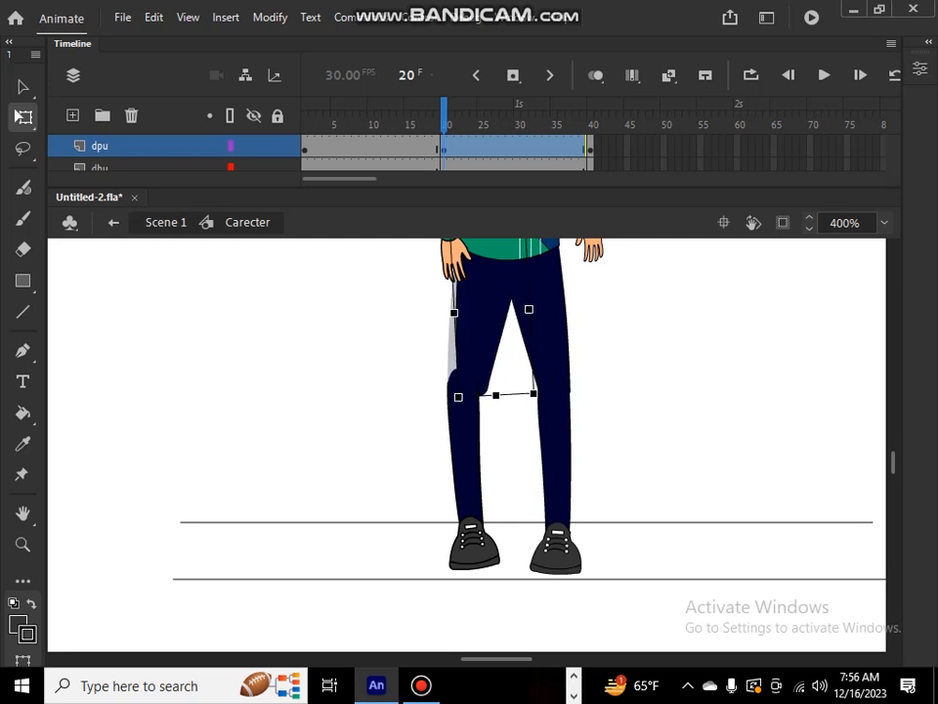
pyautogui.moveTo(533, 393); pyautogui.dragTo(538, 392)
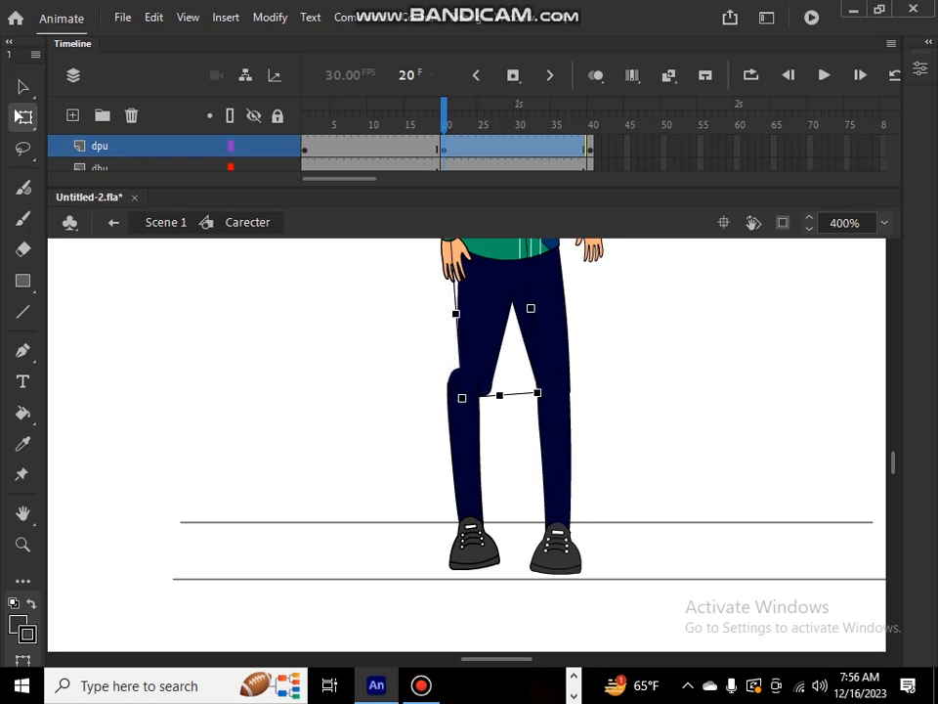
# Step: Move the dpn lower leg inward to meet the dpu thigh at the knee, and rotate it so the foot swings slightly outward
pyautogui.click(466, 448)
pyautogui.moveTo(461, 465); pyautogui.dragTo(474, 468)
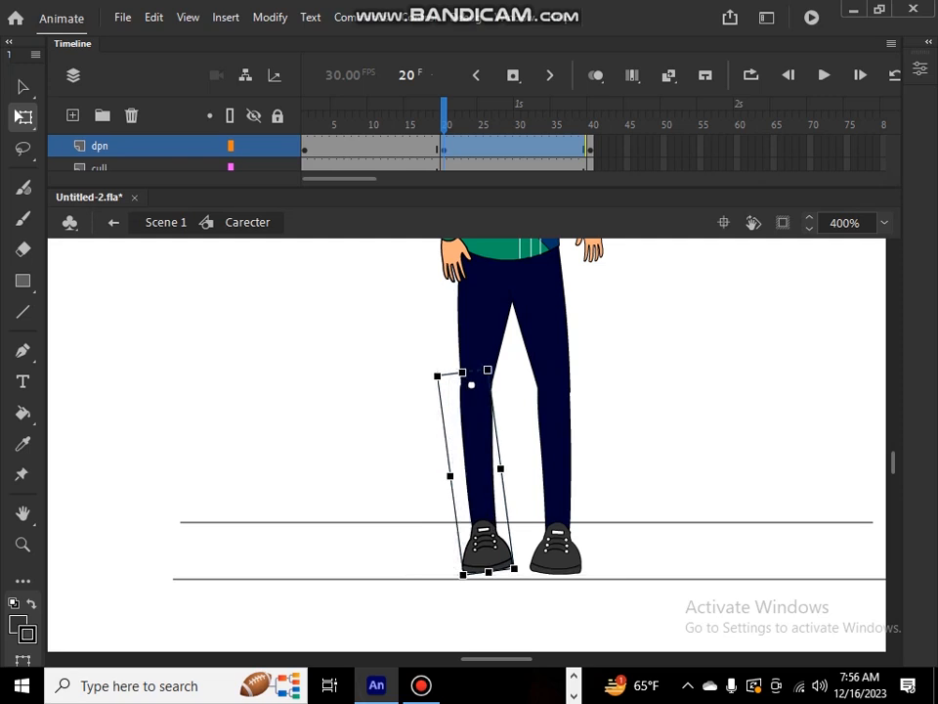
pyautogui.moveTo(518, 572); pyautogui.dragTo(505, 574)
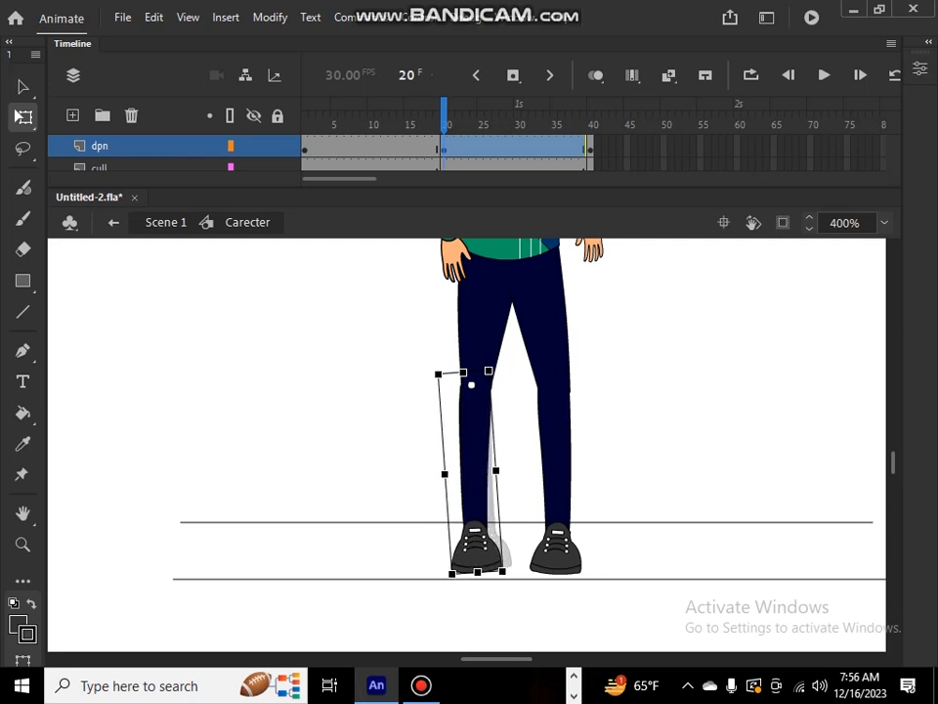
pyautogui.moveTo(505, 574); pyautogui.dragTo(504, 574)
pyautogui.press('Escape')
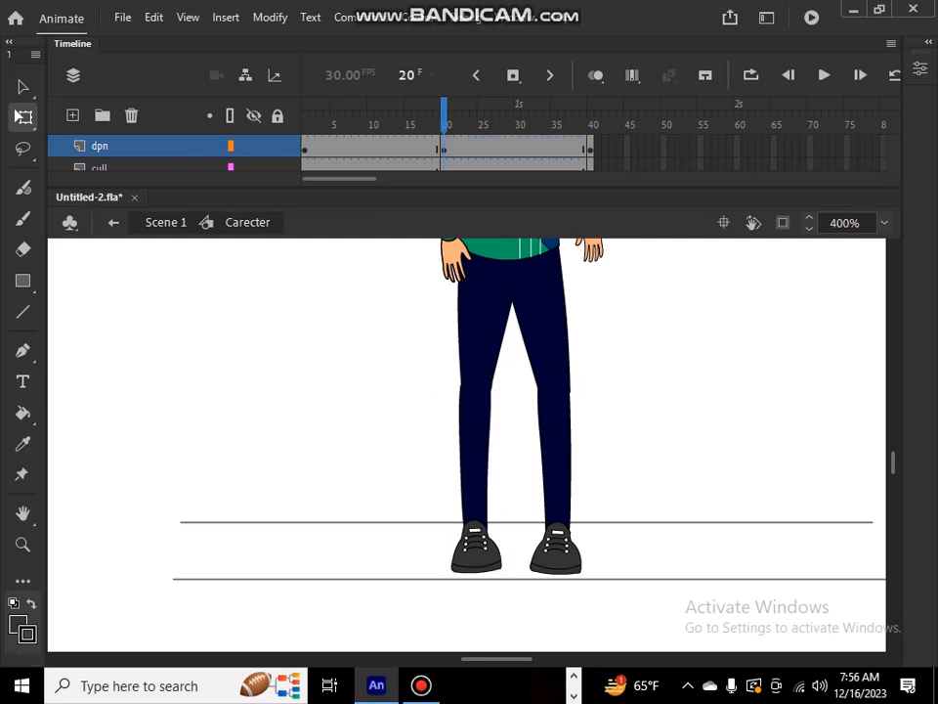
# Step: Select the bpu thigh and bpn lower leg together and scale them to 90%
pyautogui.click(544, 330)
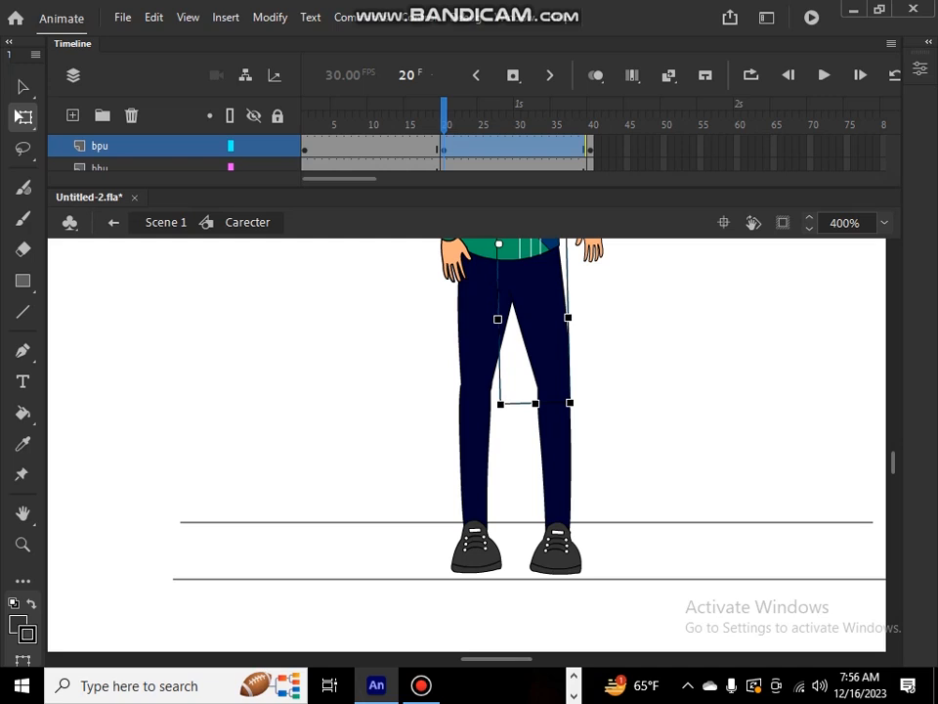
pyautogui.moveTo(631, 305); pyautogui.dragTo(537, 377)
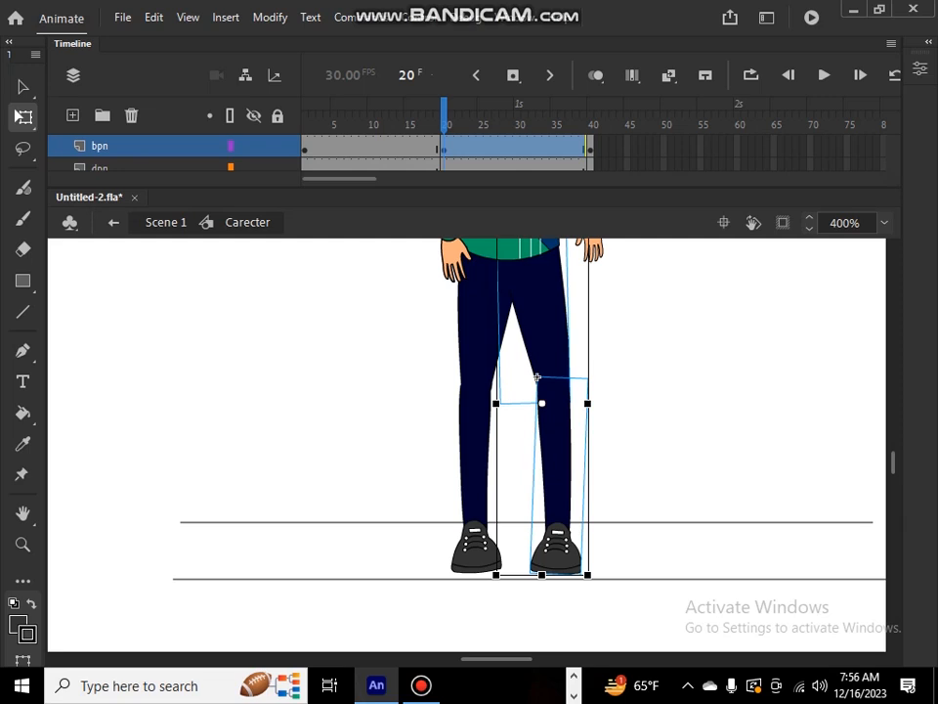
pyautogui.hotkey('ctrl', 'alt', 's')
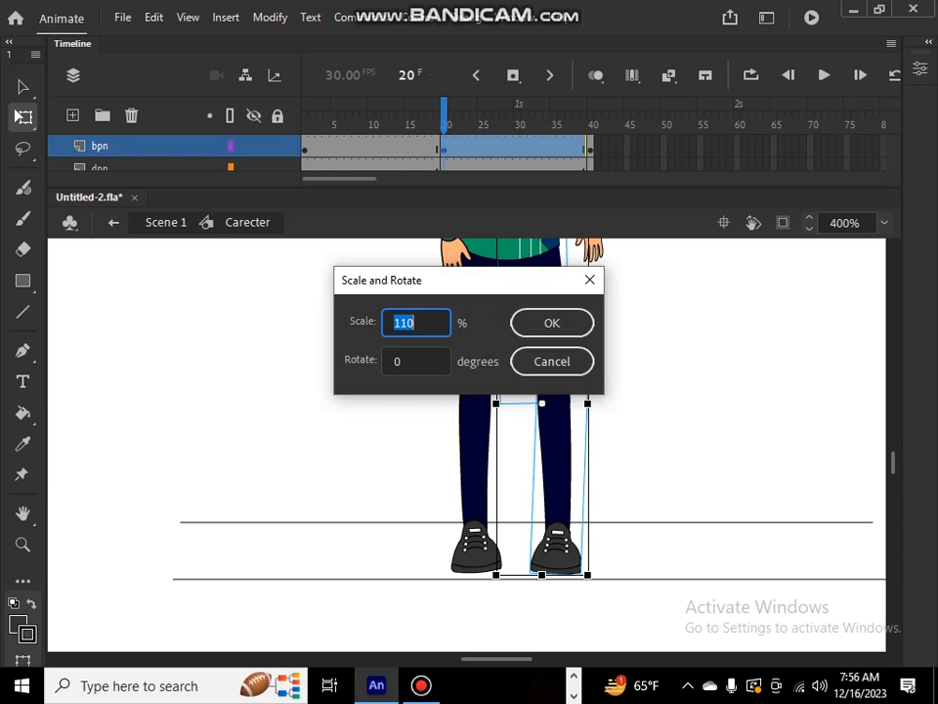
pyautogui.write('90')
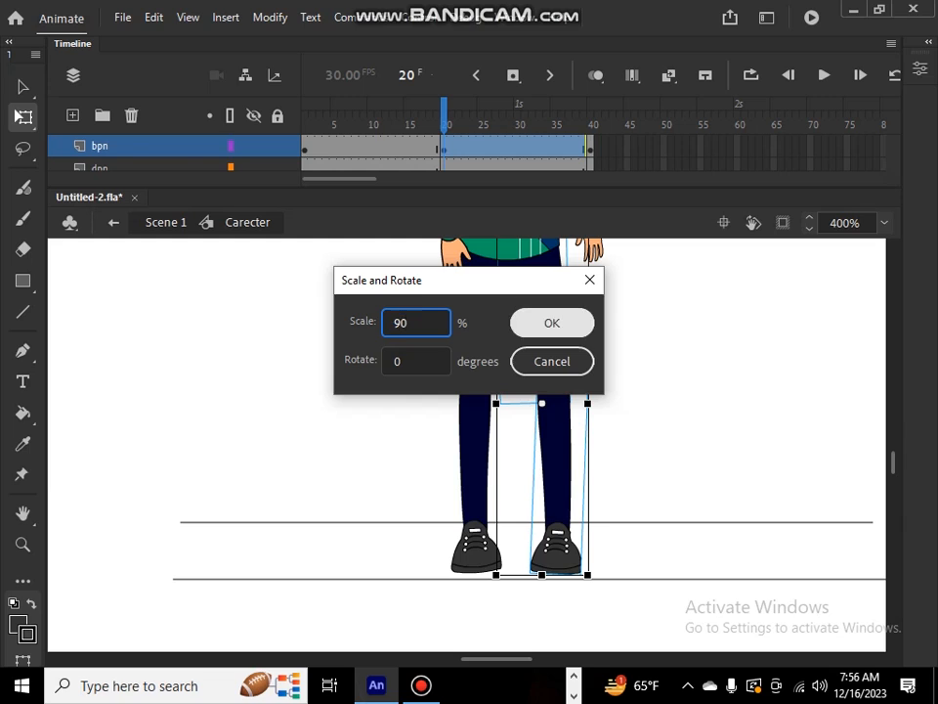
pyautogui.press('Return')
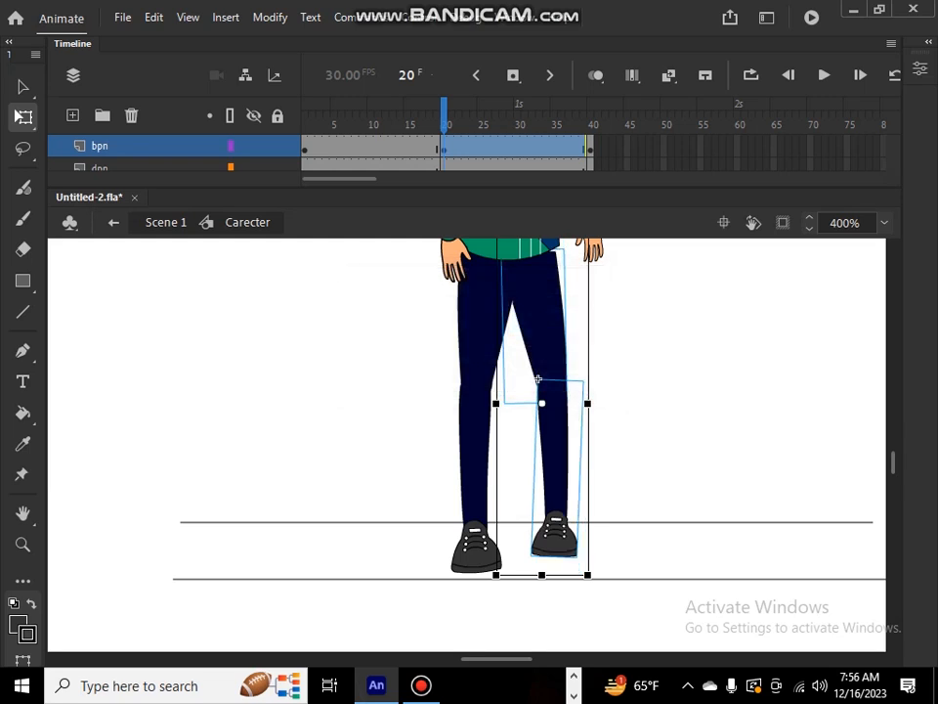
pyautogui.press('Escape')
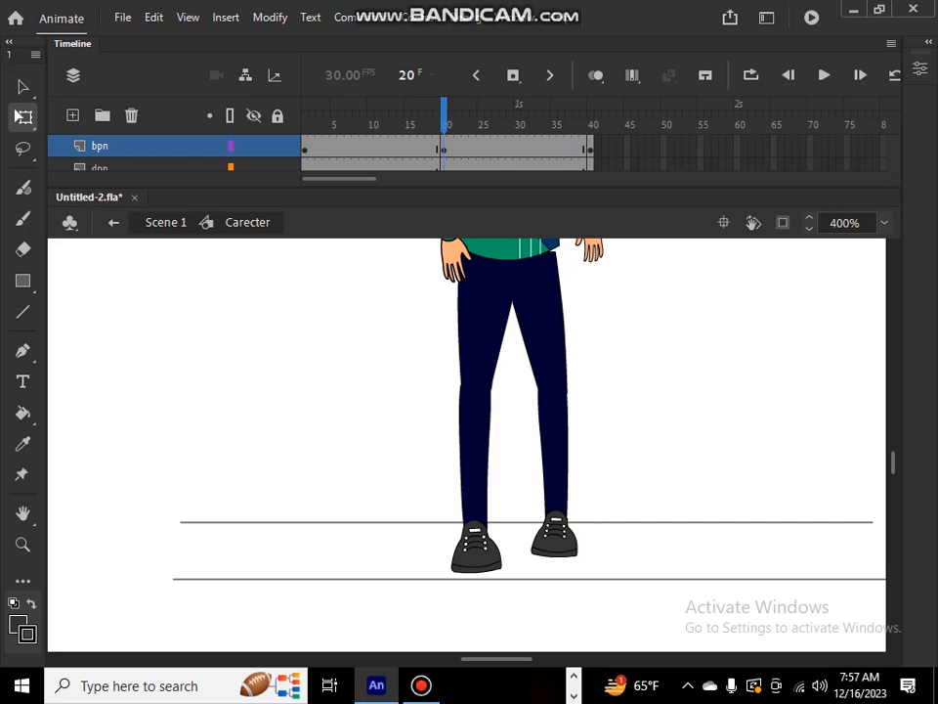
# Step: Move the whole bpu and bpn leg slightly up to close the gap at the hip
pyautogui.moveTo(602, 310); pyautogui.dragTo(536, 457)
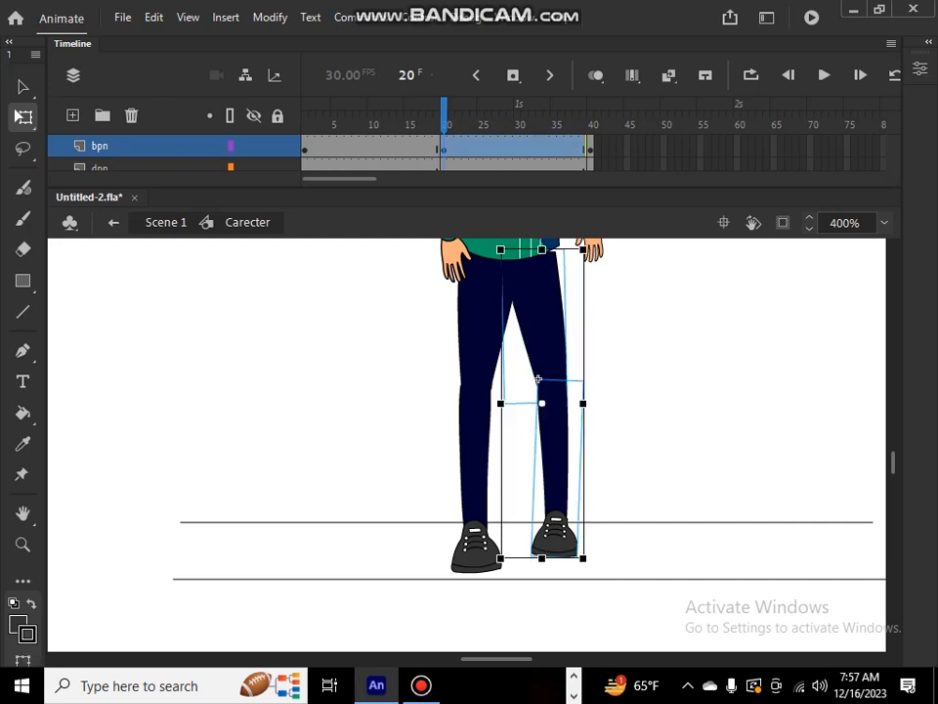
pyautogui.moveTo(538, 379); pyautogui.dragTo(538, 373)
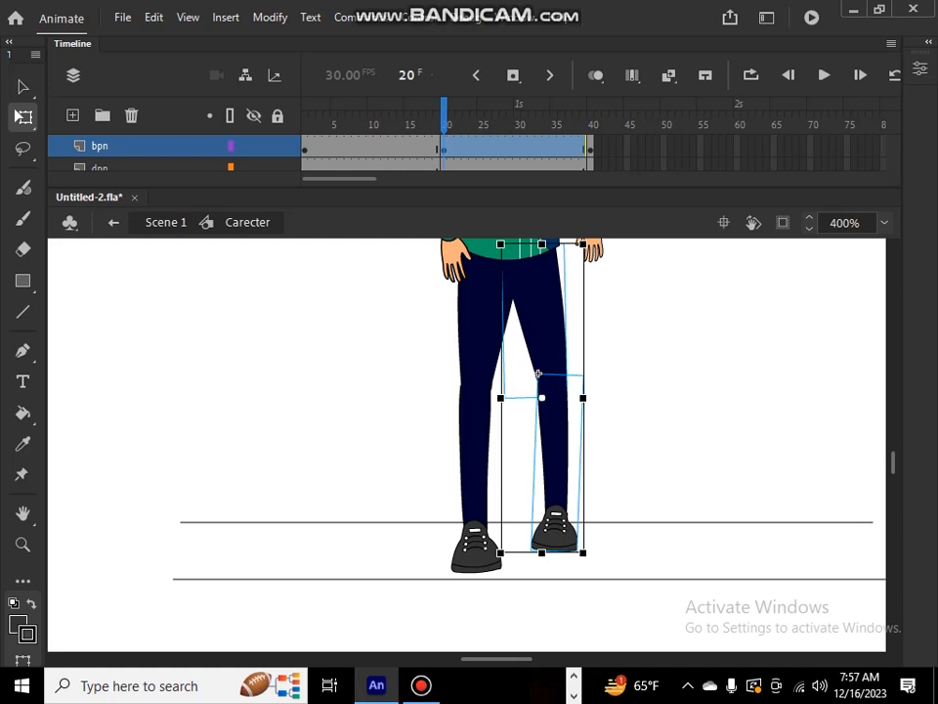
pyautogui.click(635, 376)
# Step: Rotate the bpu thigh slightly outward around the hip, keeping its knee close to the bpn lower leg
pyautogui.click(540, 328)
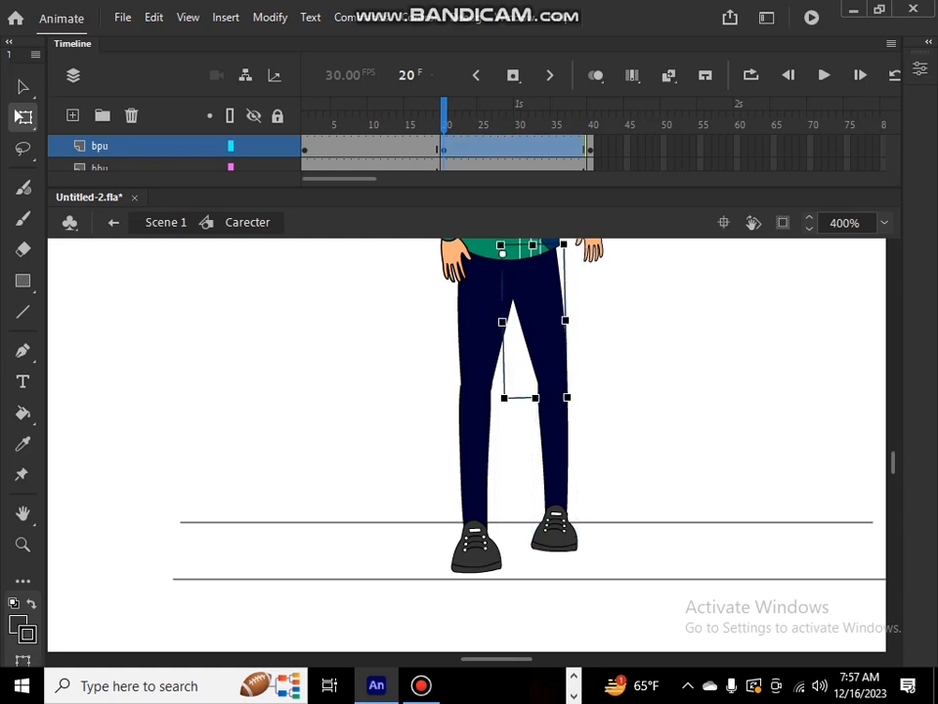
pyautogui.moveTo(571, 402); pyautogui.dragTo(581, 393)
pyautogui.hotkey('ctrl', 'z')
pyautogui.hotkey('ctrl', 'z')
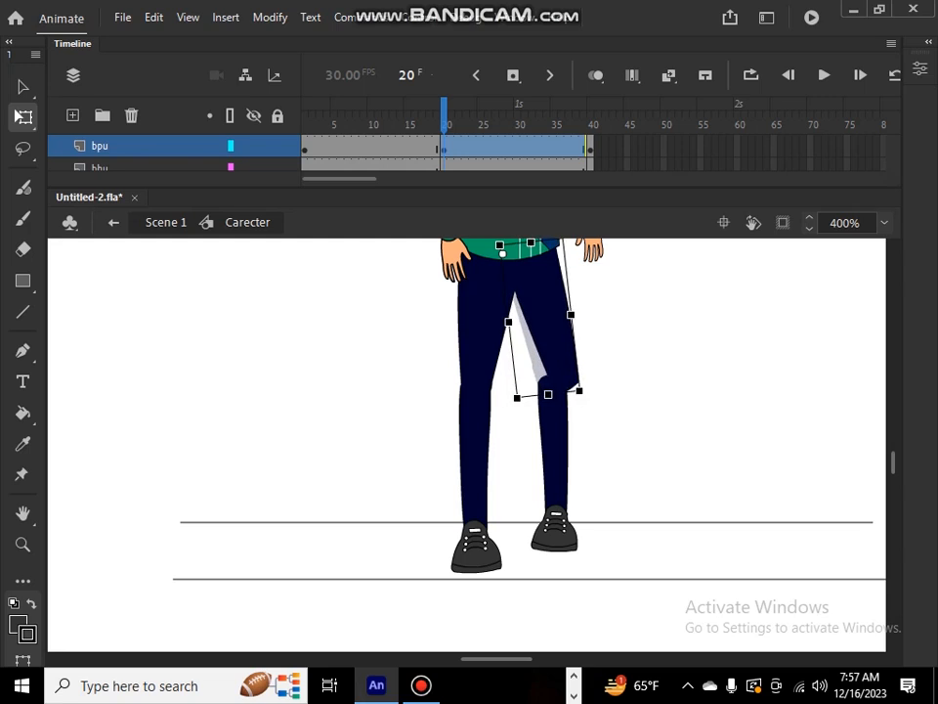
pyautogui.hotkey('ctrl', '=')
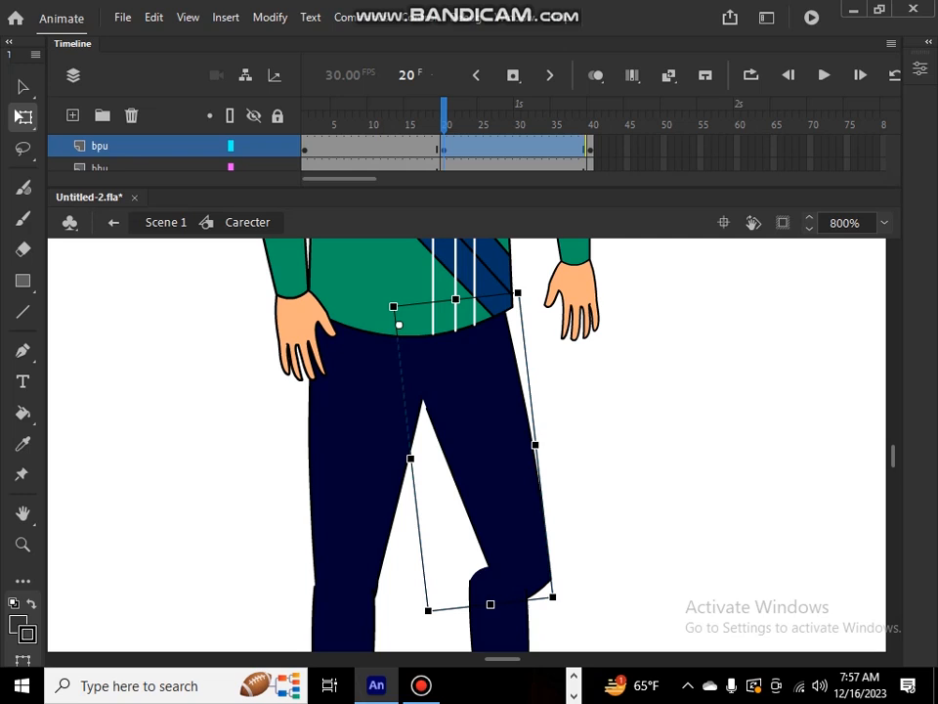
pyautogui.scroll(-6, 467, 445)
pyautogui.scroll(3, 467, 445)
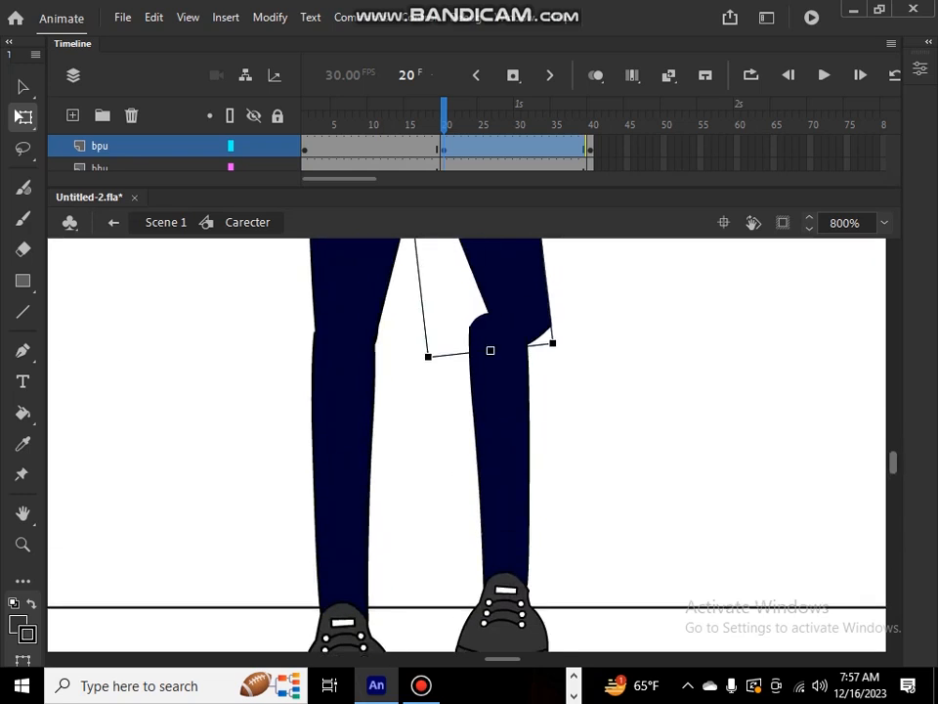
pyautogui.scroll(3, 467, 444)
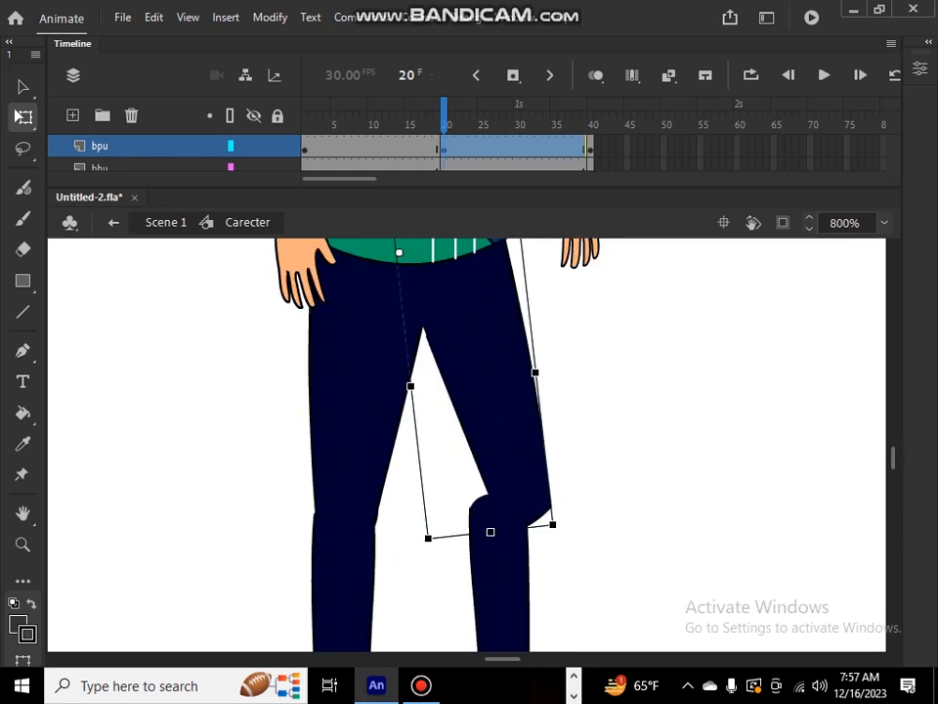
pyautogui.moveTo(556, 529); pyautogui.dragTo(542, 537)
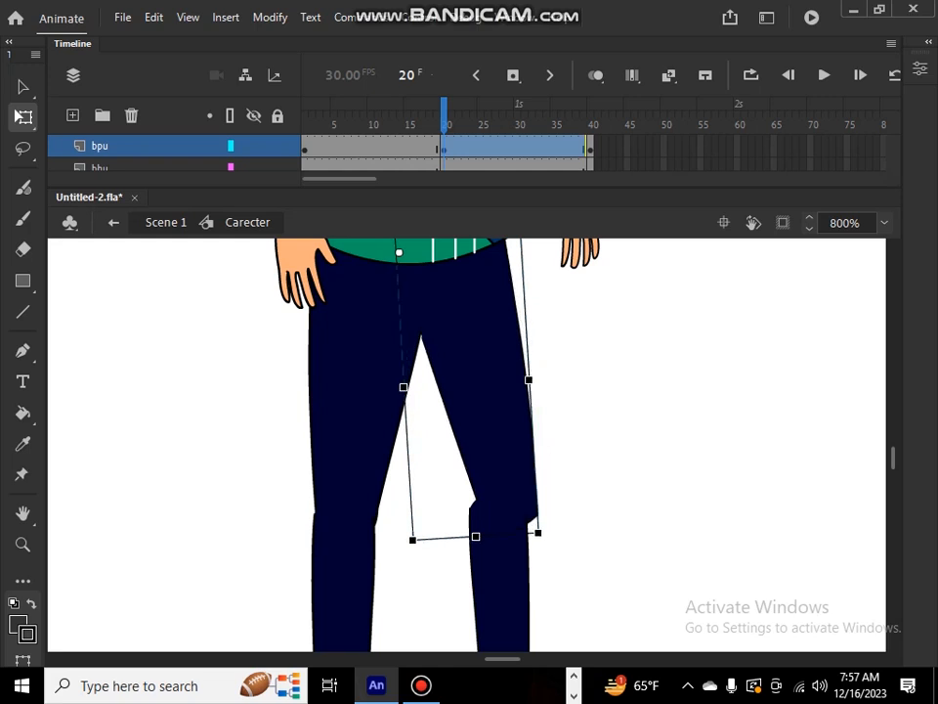
# Step: Nudge the bpn lower leg outward and slightly up until its knee edges line up with the bpu thigh
pyautogui.click(504, 575)
pyautogui.press('Right')
pyautogui.press('Right')
pyautogui.press('Right')
pyautogui.press('Right')
pyautogui.press('Right')
pyautogui.press('Right')
pyautogui.press('Right')
pyautogui.press('Right')
pyautogui.press('Right')
pyautogui.press('Right')
pyautogui.press('Right')
pyautogui.press('Right')
pyautogui.press('Right')
pyautogui.press('Right')
pyautogui.press('Right')
pyautogui.press('Right')
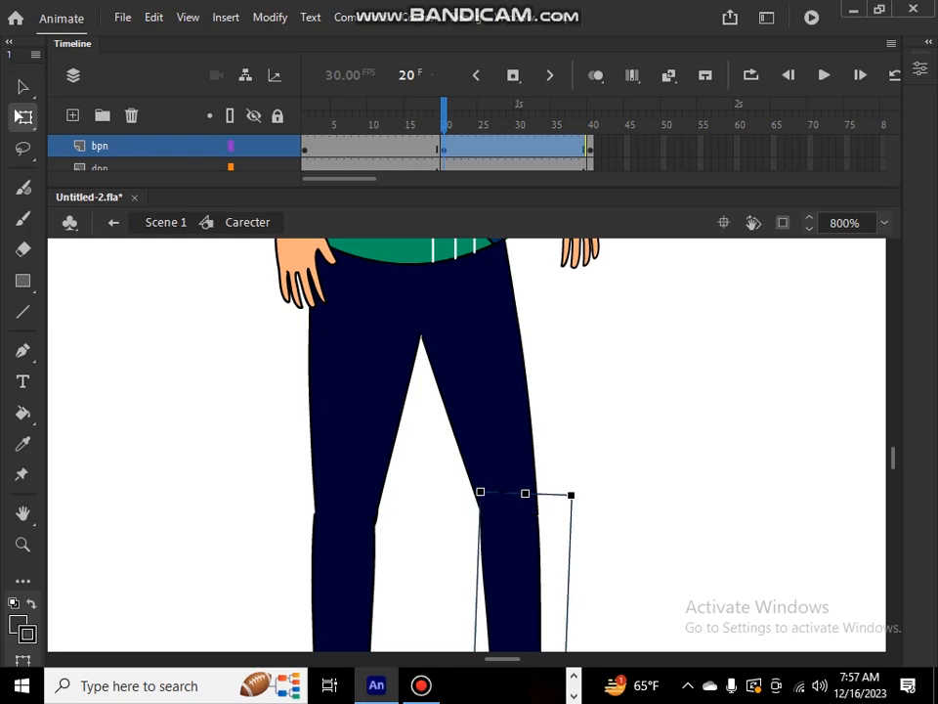
pyautogui.press('Up')
pyautogui.press('Up')
pyautogui.press('Up')
pyautogui.press('Left')
pyautogui.press('Left')
pyautogui.press('Left')
pyautogui.press('Left')
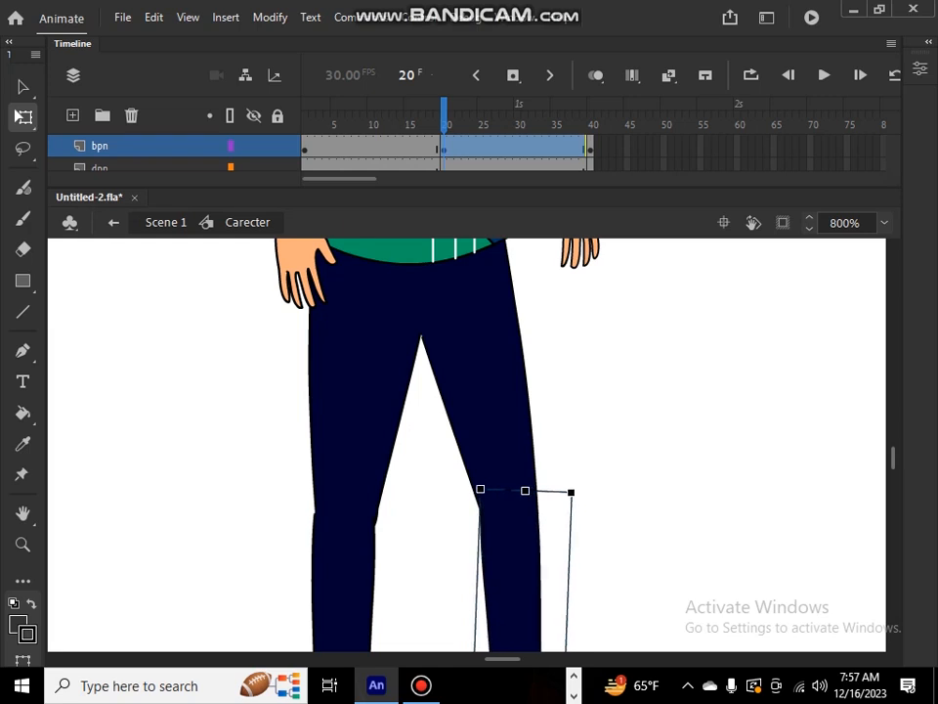
# Step: Move the bpn lower leg's transformation point up to the knee and rotate the leg so its foot swings inward
pyautogui.scroll(-5, 466, 445)
pyautogui.scroll(4, 467, 445)
pyautogui.scroll(-6, 467, 445)
pyautogui.scroll(4, 466, 445)
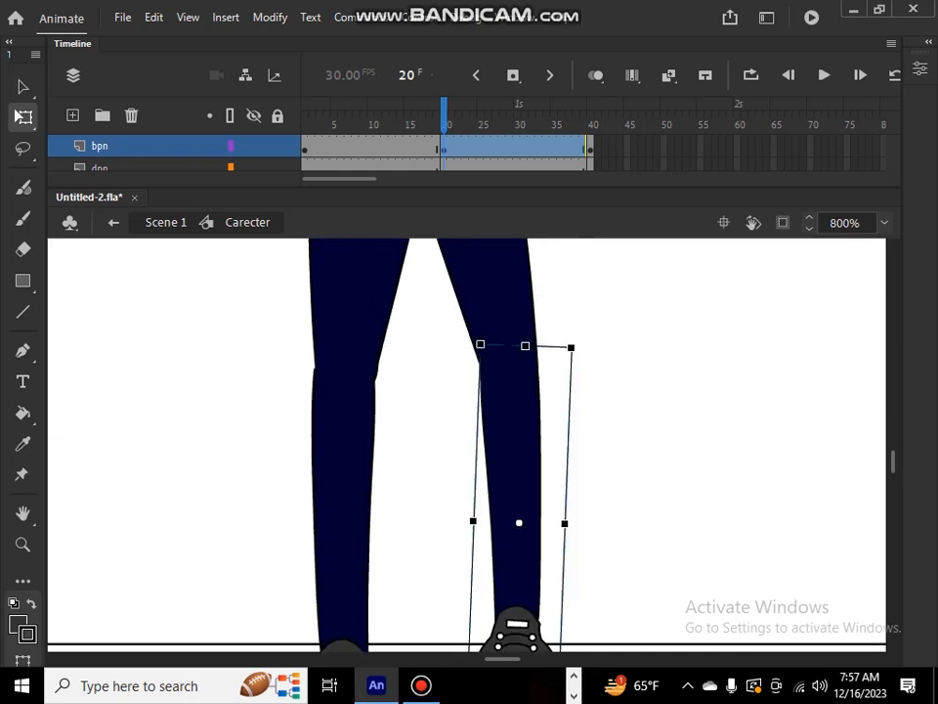
pyautogui.moveTo(519, 523); pyautogui.dragTo(519, 344)
pyautogui.scroll(-5, 467, 445)
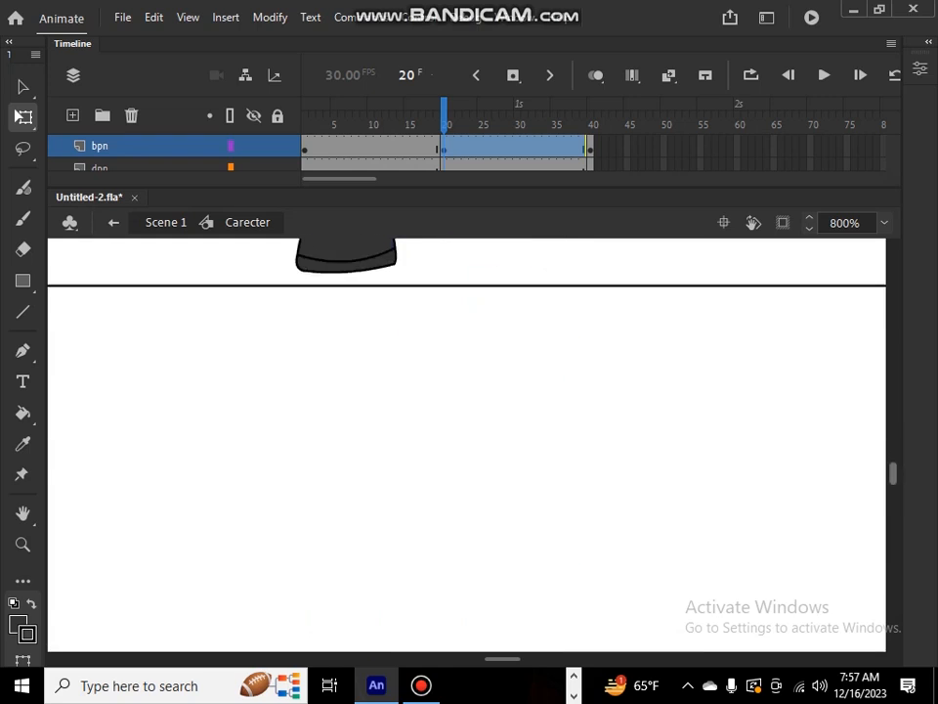
pyautogui.scroll(3, 467, 445)
pyautogui.hotkey('ctrl', '-')
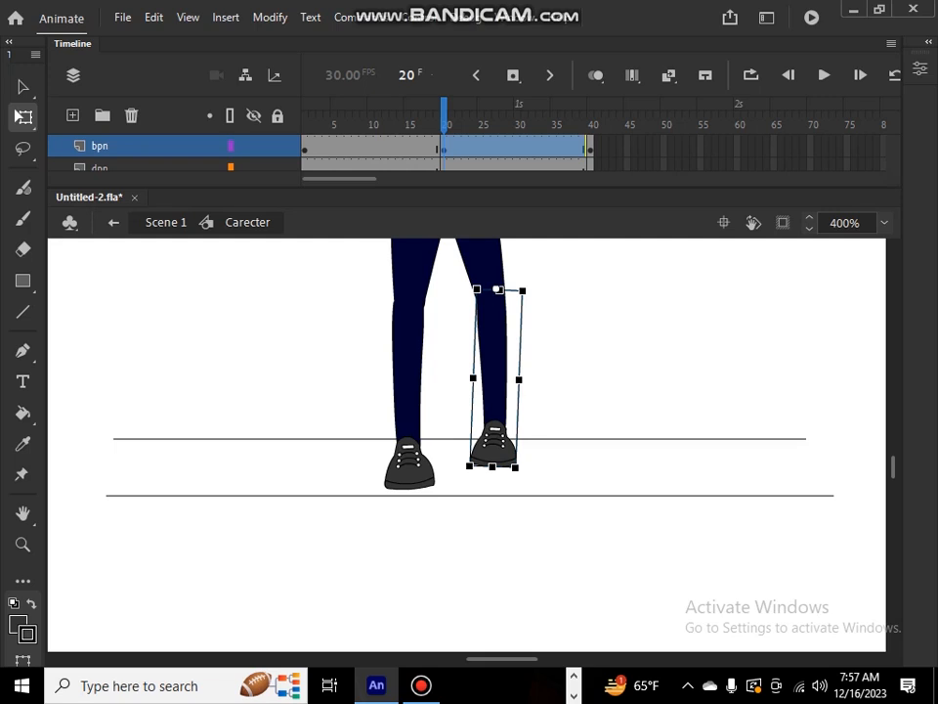
pyautogui.moveTo(519, 470); pyautogui.dragTo(505, 469)
pyautogui.click(587, 396)
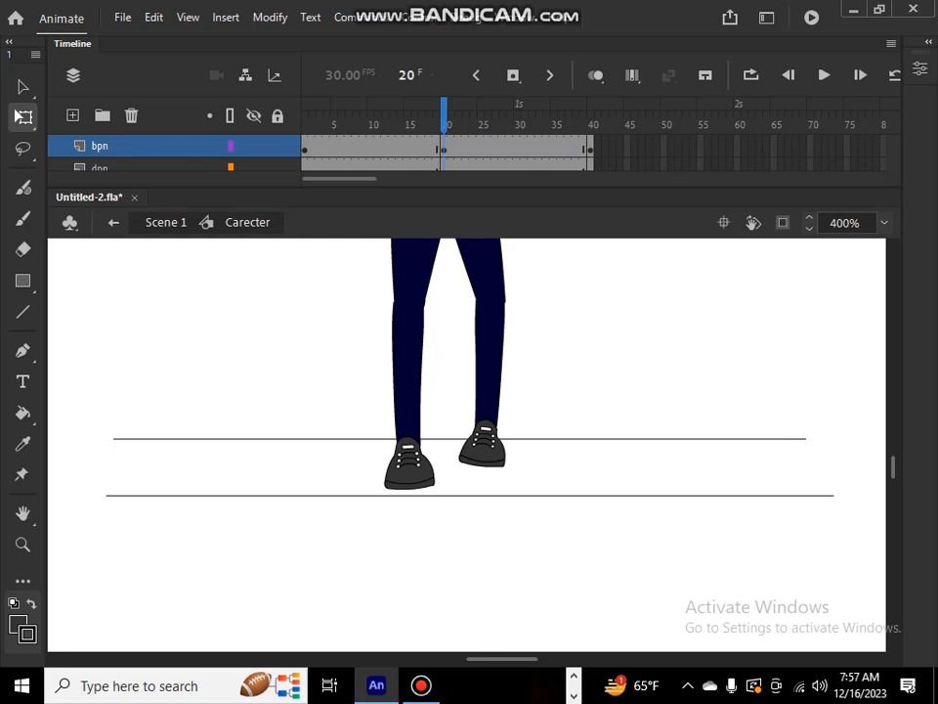
# Step: Select the upper arm and dhn forearm on the dpu leg's side together and scale them to 90%
pyautogui.scroll(3, 670, 347)
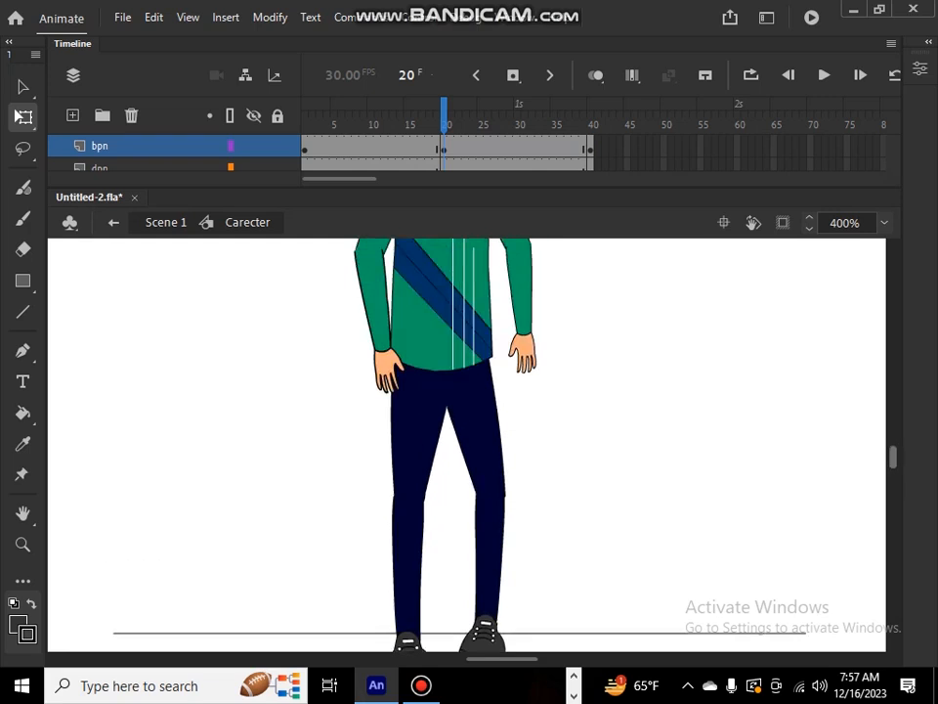
pyautogui.scroll(2, 468, 445)
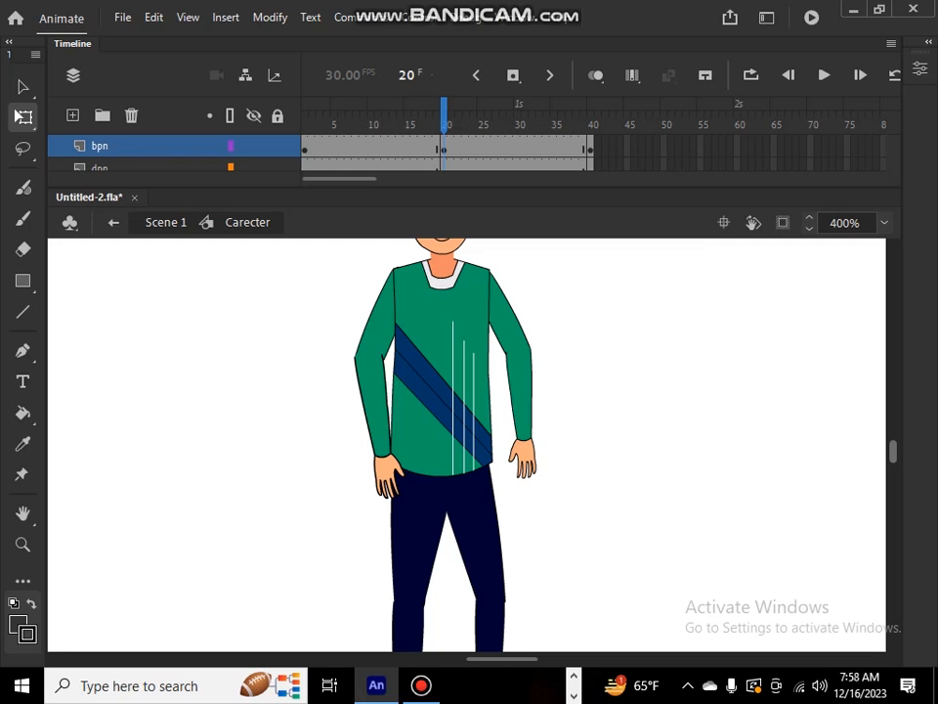
pyautogui.moveTo(335, 325); pyautogui.dragTo(383, 503)
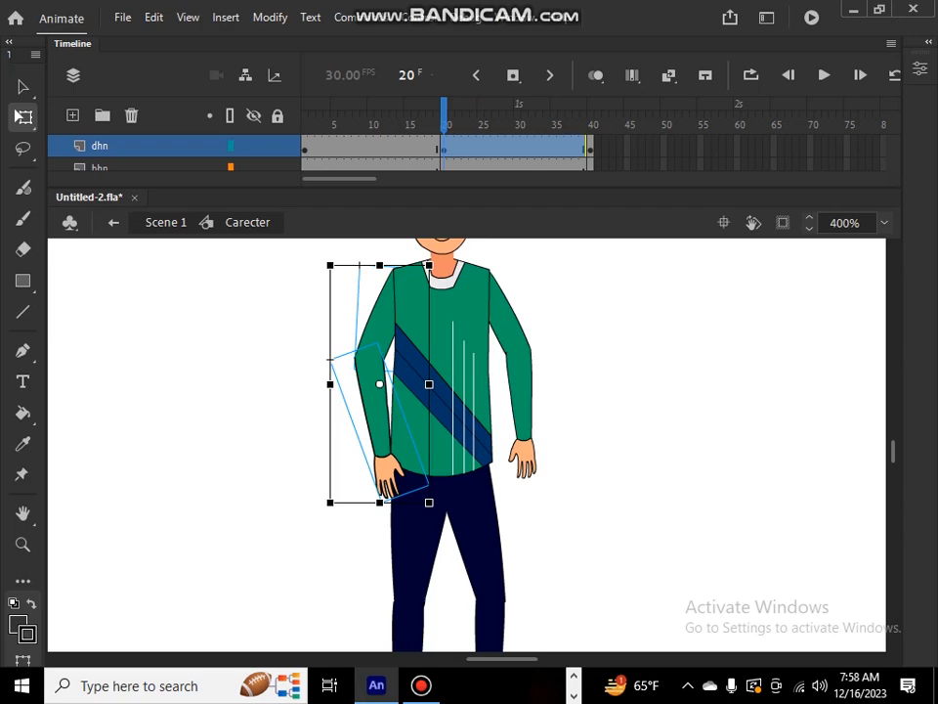
pyautogui.hotkey('ctrl', 'alt', 's')
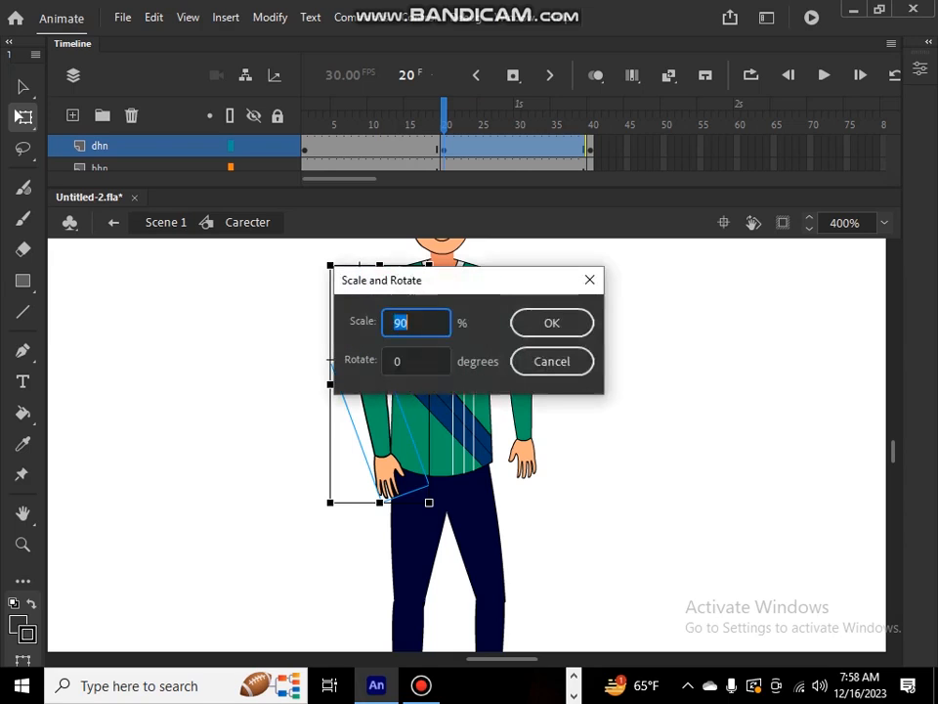
pyautogui.click(552, 323)
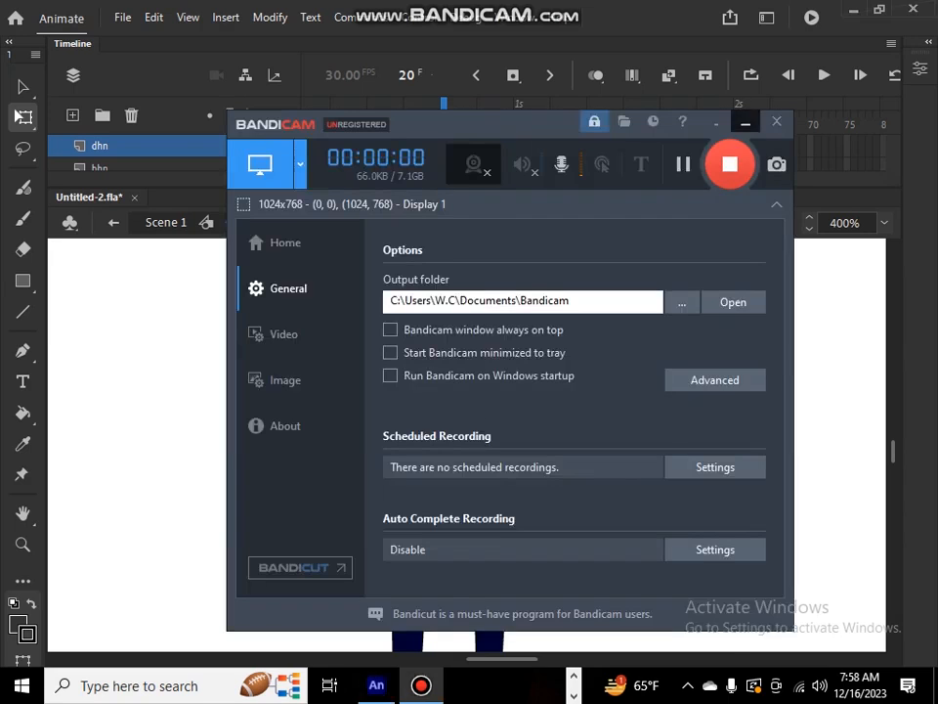
# Step: Nudge the character's right arm upward at frame 20 so it meets the shoulder
pyautogui.click(746, 122)
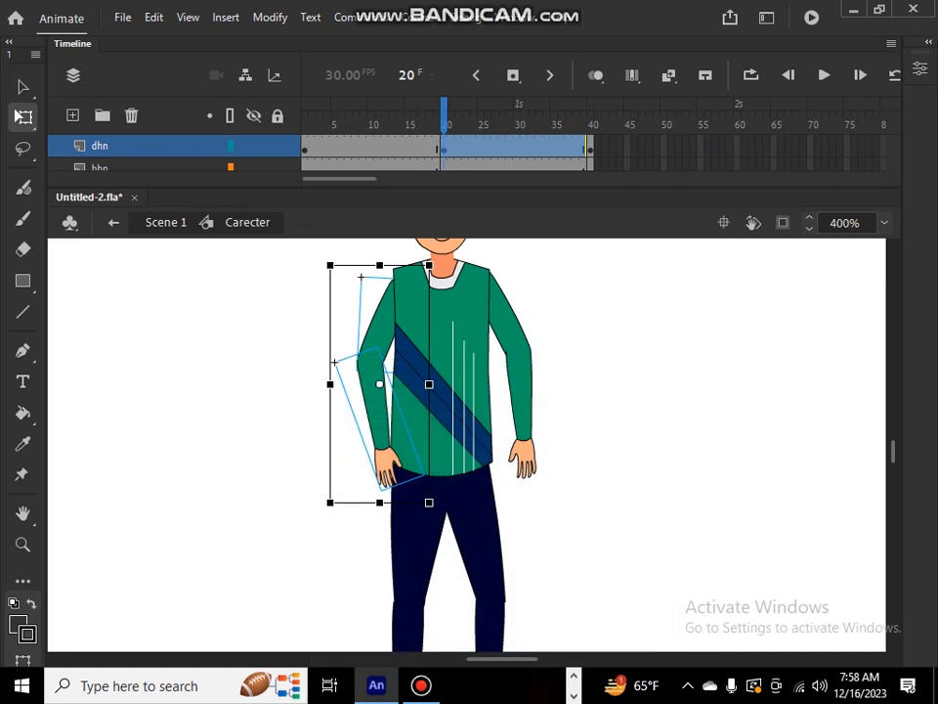
pyautogui.press('Up')
pyautogui.press('Up')
pyautogui.press('Up')
pyautogui.press('Up')
pyautogui.press('Up')
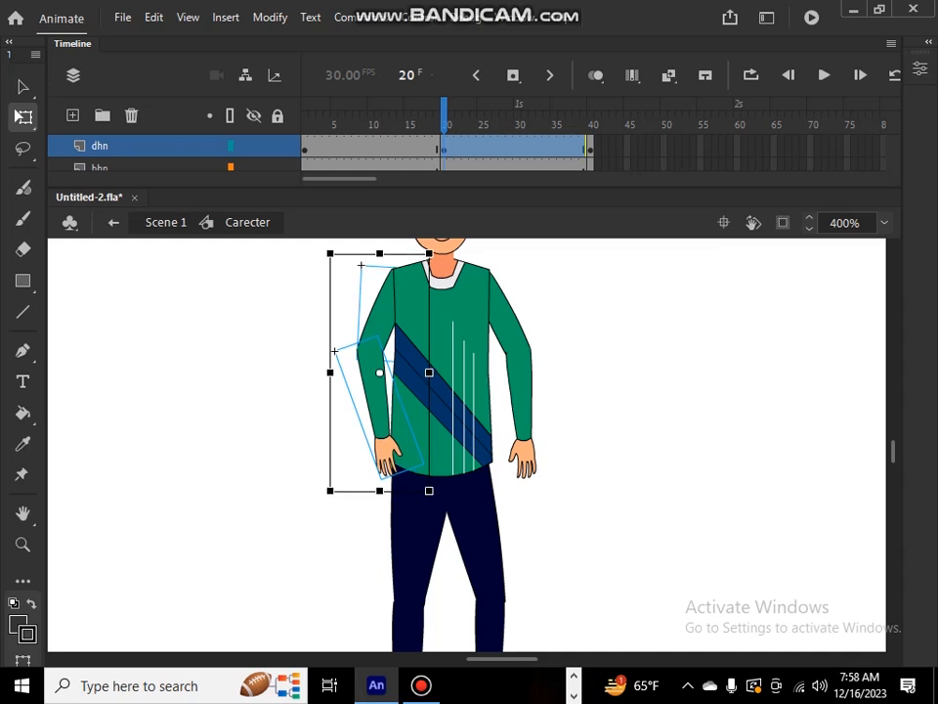
pyautogui.press('Down')
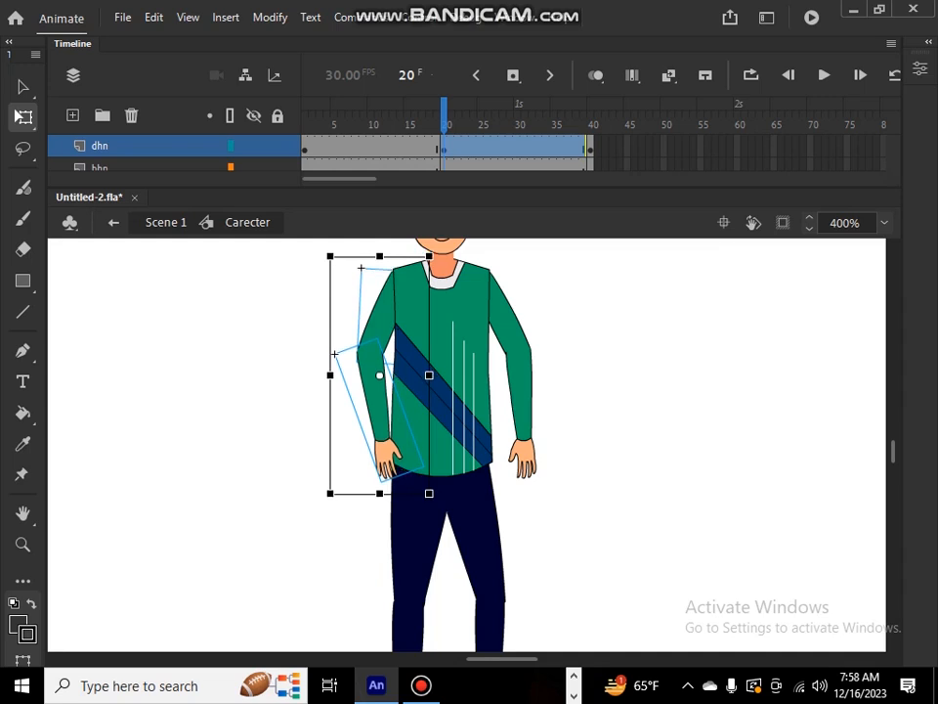
pyautogui.press('Escape')
# Step: Move the right arm's pivot to the shoulder and rotate the whole arm slightly outward, away from the body
pyautogui.moveTo(352, 314); pyautogui.dragTo(375, 496)
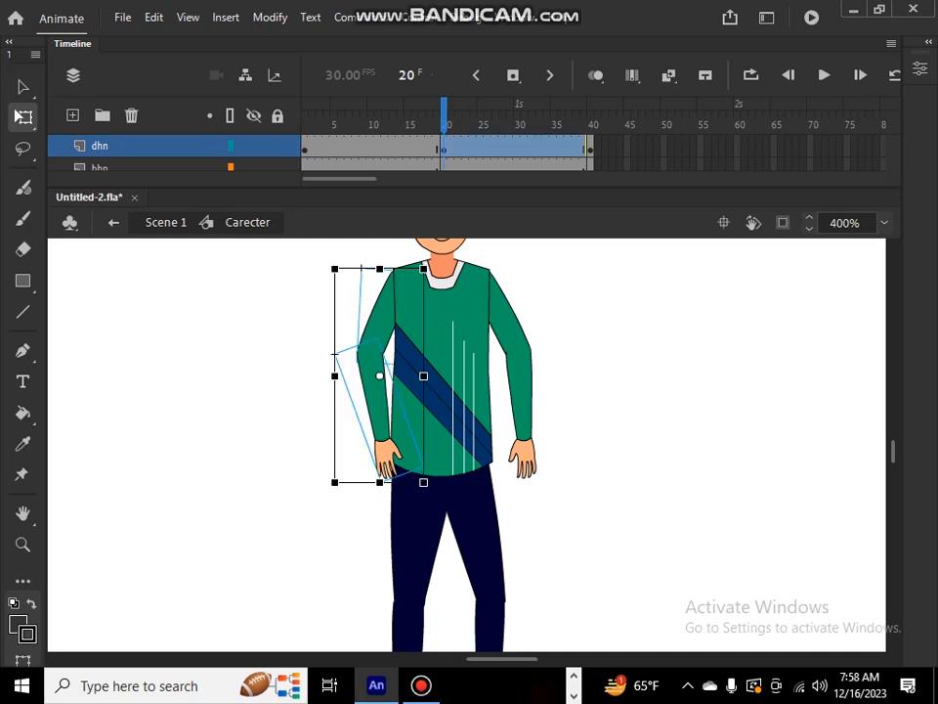
pyautogui.moveTo(317, 277); pyautogui.dragTo(325, 270)
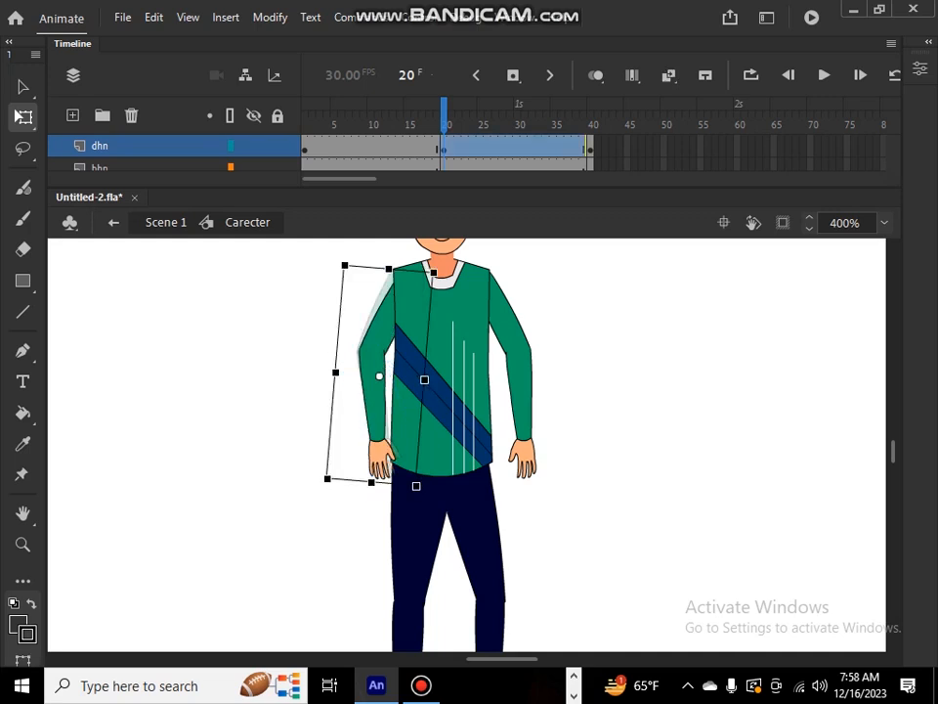
pyautogui.hotkey('ctrl', 'z')
pyautogui.moveTo(379, 375); pyautogui.dragTo(397, 271)
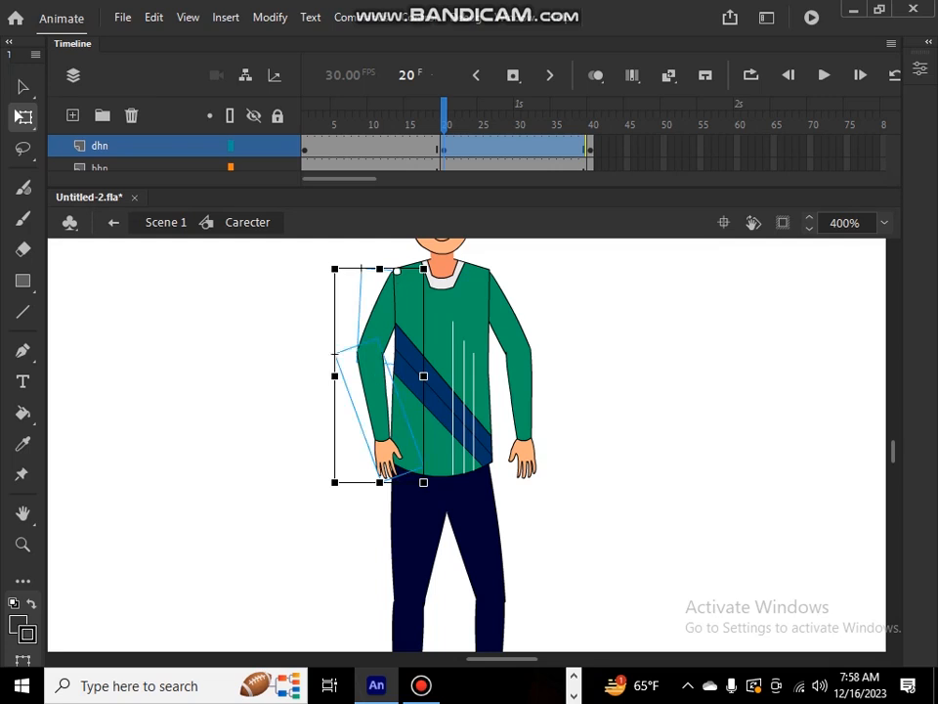
pyautogui.moveTo(329, 488); pyautogui.dragTo(302, 480)
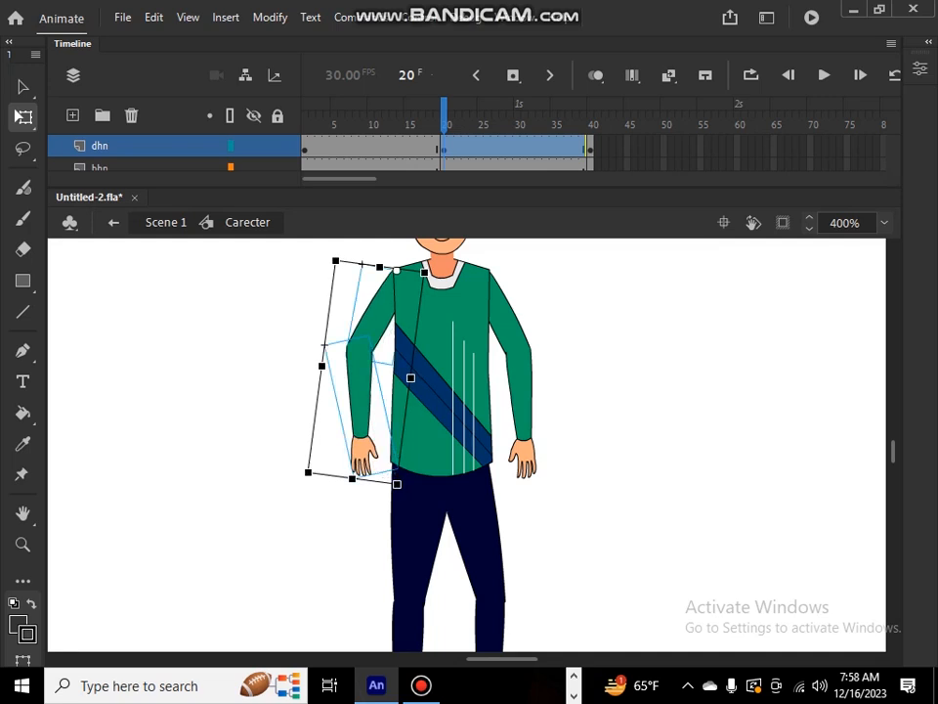
# Step: Scale the character's left arm to 110% and nudge it down to line up with the shoulder
pyautogui.click(509, 340)
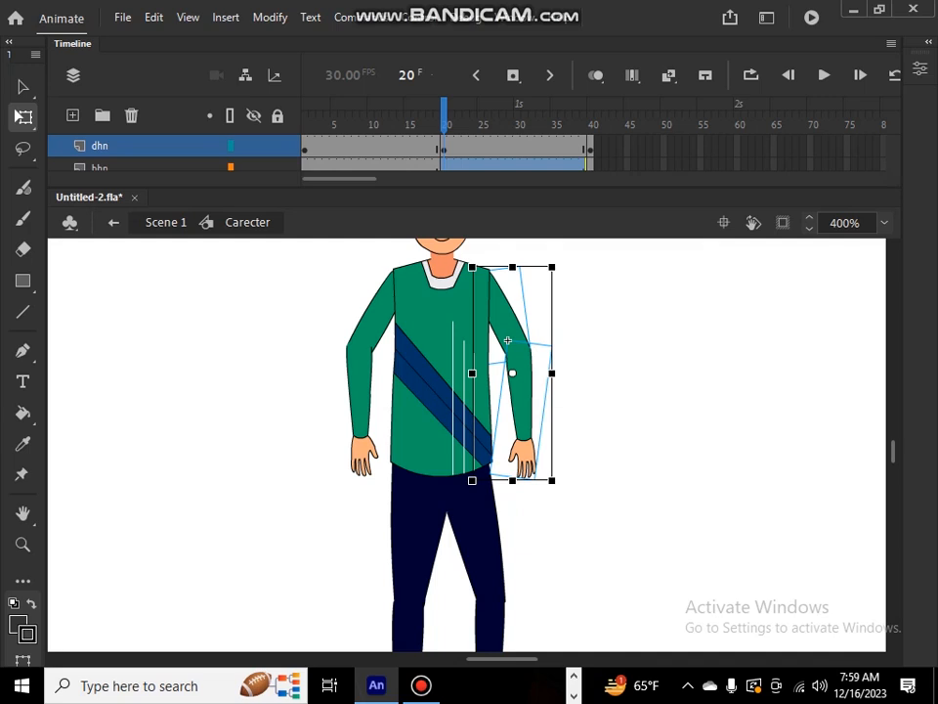
pyautogui.hotkey('ctrl', 'alt', 's')
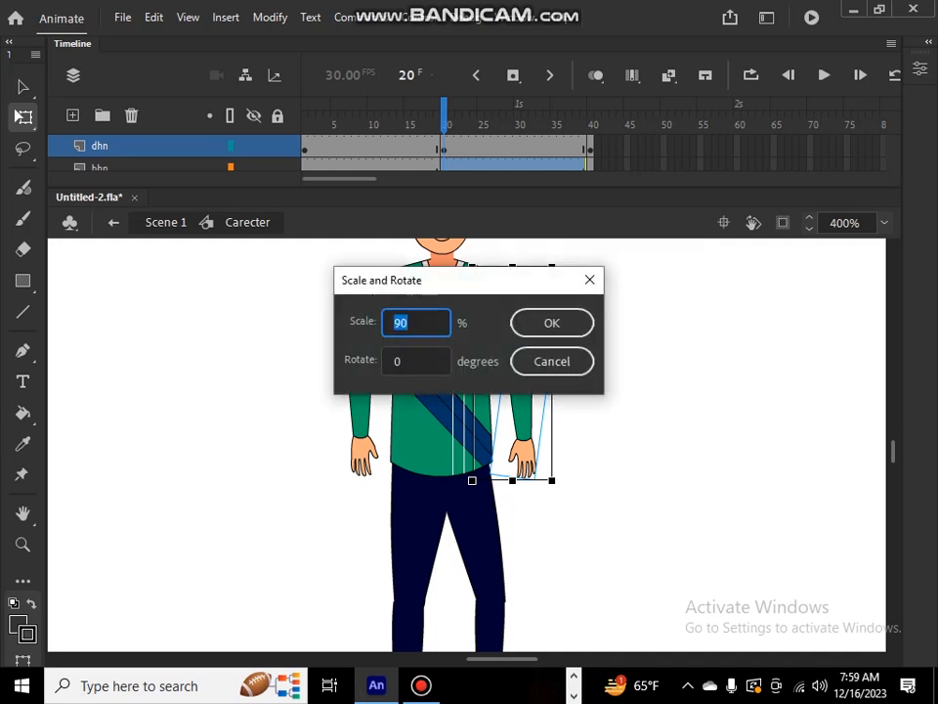
pyautogui.write('110')
pyautogui.press('Return')
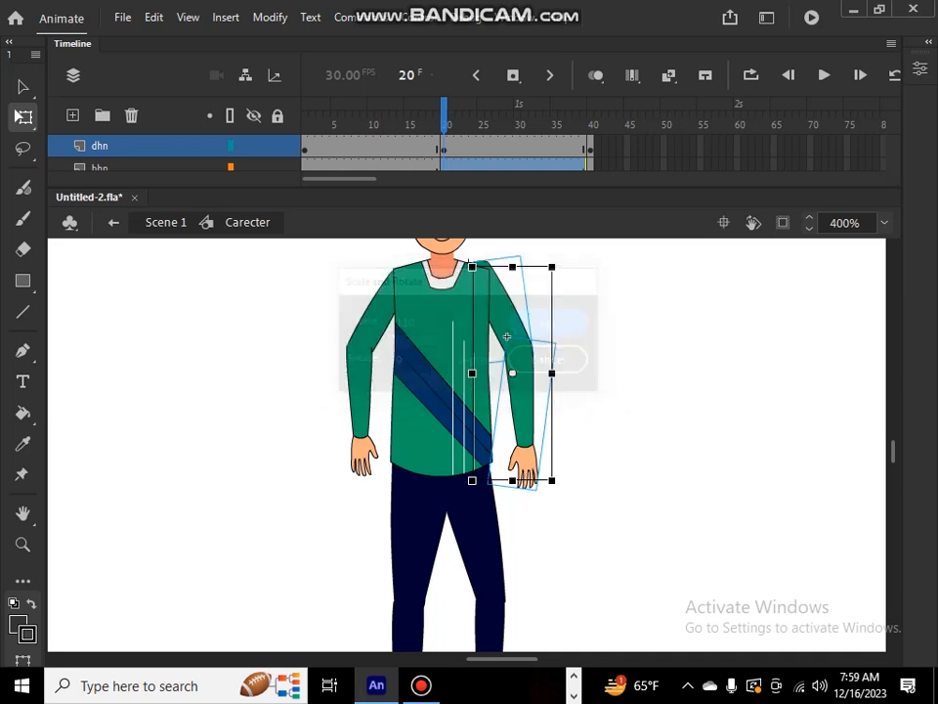
pyautogui.press('Down')
pyautogui.press('Down')
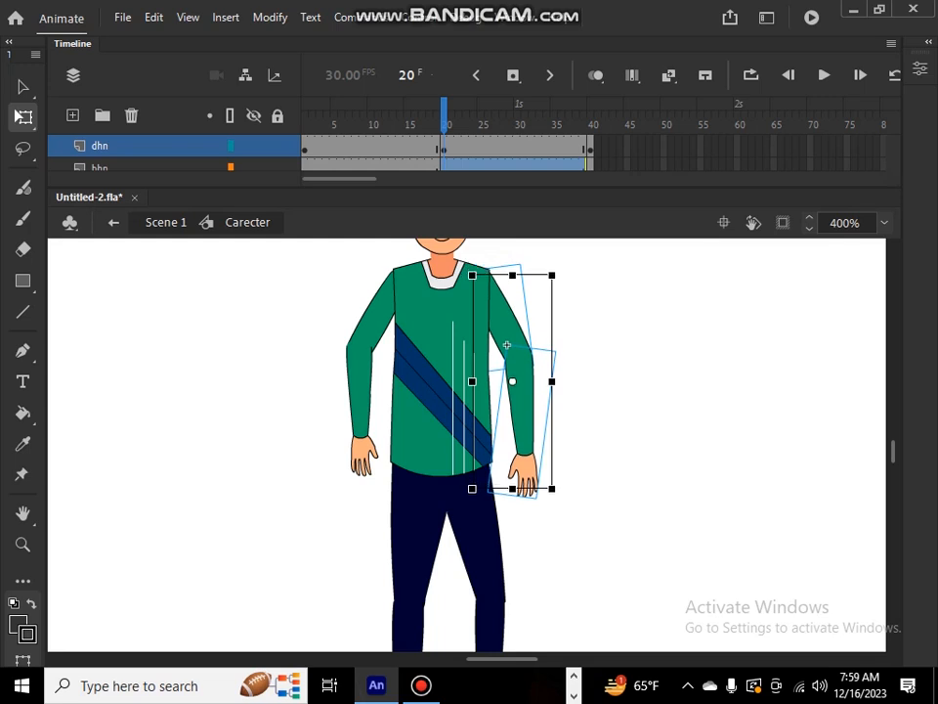
pyautogui.press('Escape')
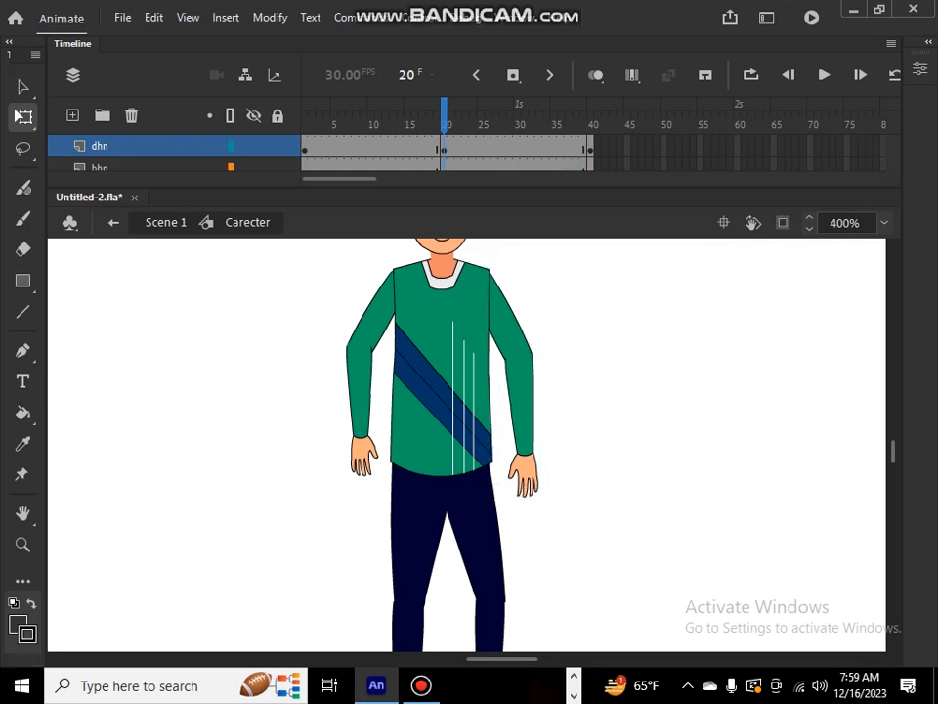
# Step: Set the left arm's pivot at the shoulder and rotate the whole arm inward until the hand overlaps the hip
pyautogui.click(522, 408)
pyautogui.press('Escape')
pyautogui.moveTo(509, 319); pyautogui.dragTo(509, 359)
pyautogui.hotkey('ctrl', 'z')
pyautogui.press('Escape')
pyautogui.click(507, 345)
pyautogui.moveTo(512, 380); pyautogui.dragTo(478, 275)
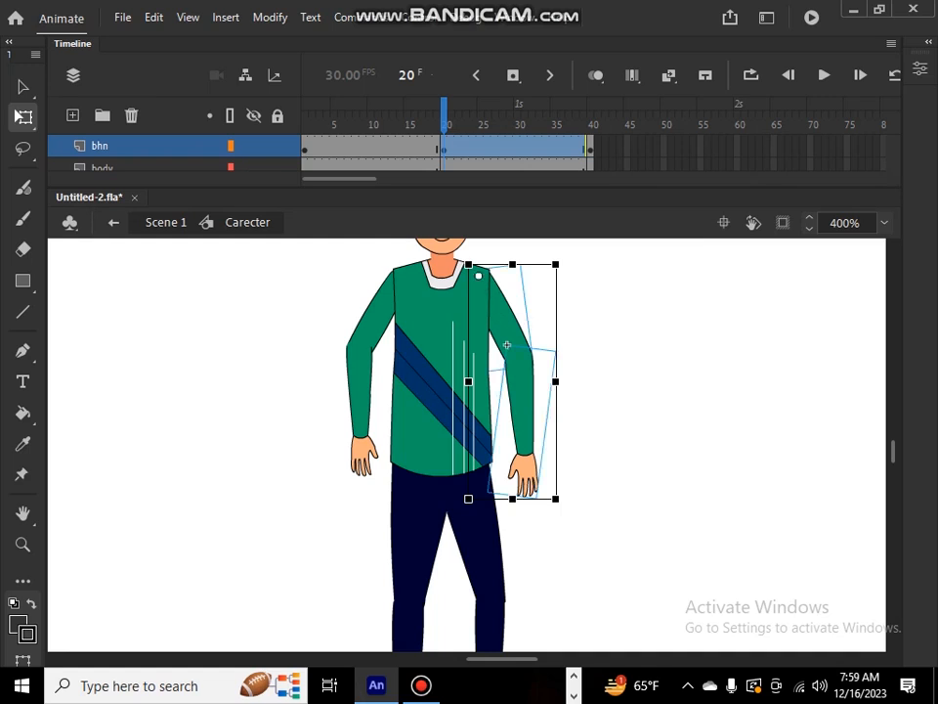
pyautogui.moveTo(537, 497); pyautogui.dragTo(519, 507)
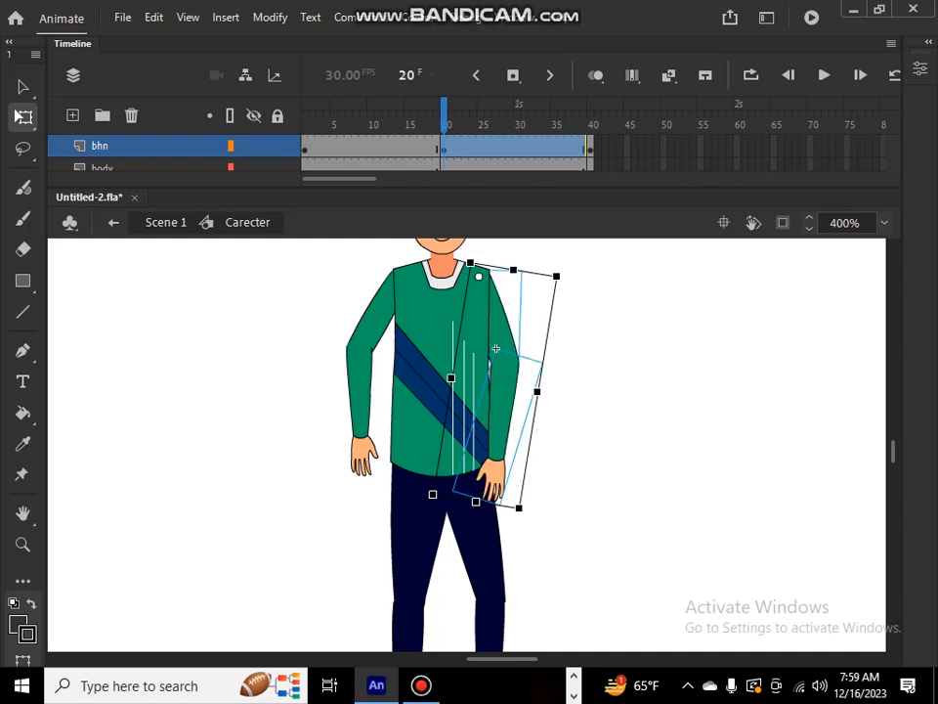
pyautogui.hotkey('ctrl', 'z')
# Step: Rotate only the left upper arm slightly outward around its shoulder pivot
pyautogui.click(501, 318)
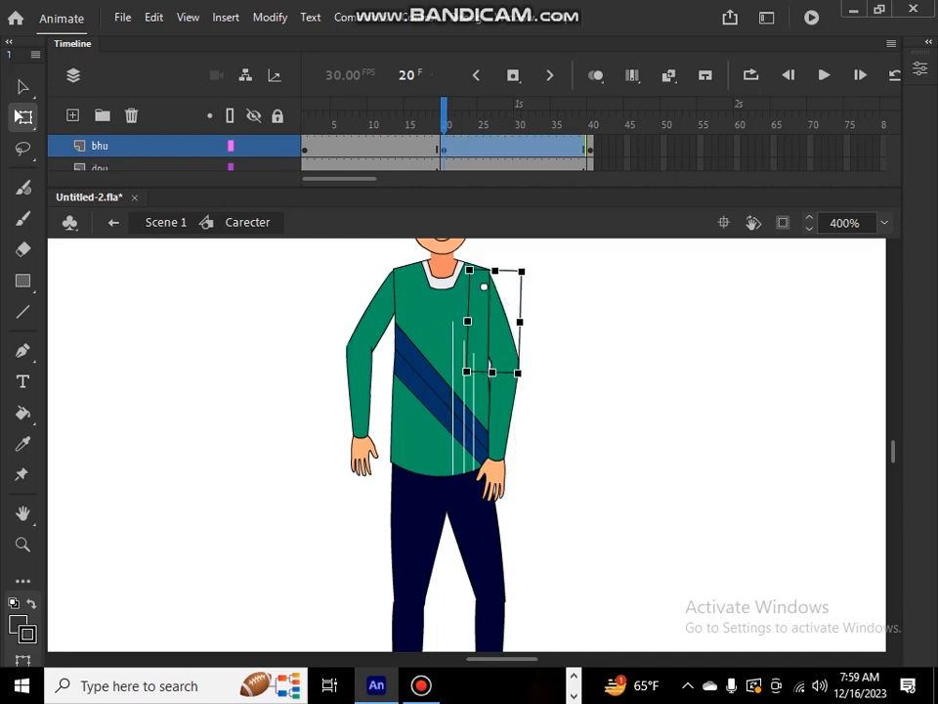
pyautogui.moveTo(521, 375); pyautogui.dragTo(532, 370)
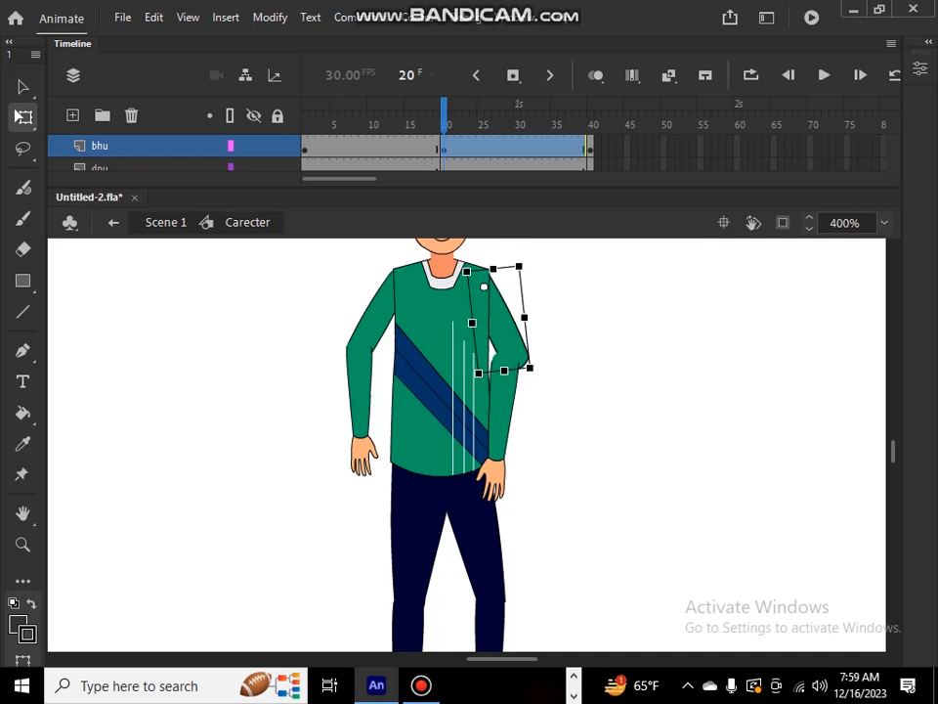
pyautogui.click(484, 376)
# Step: Nudge the left forearm outward and up until it rejoins the upper arm at the elbow
pyautogui.click(503, 396)
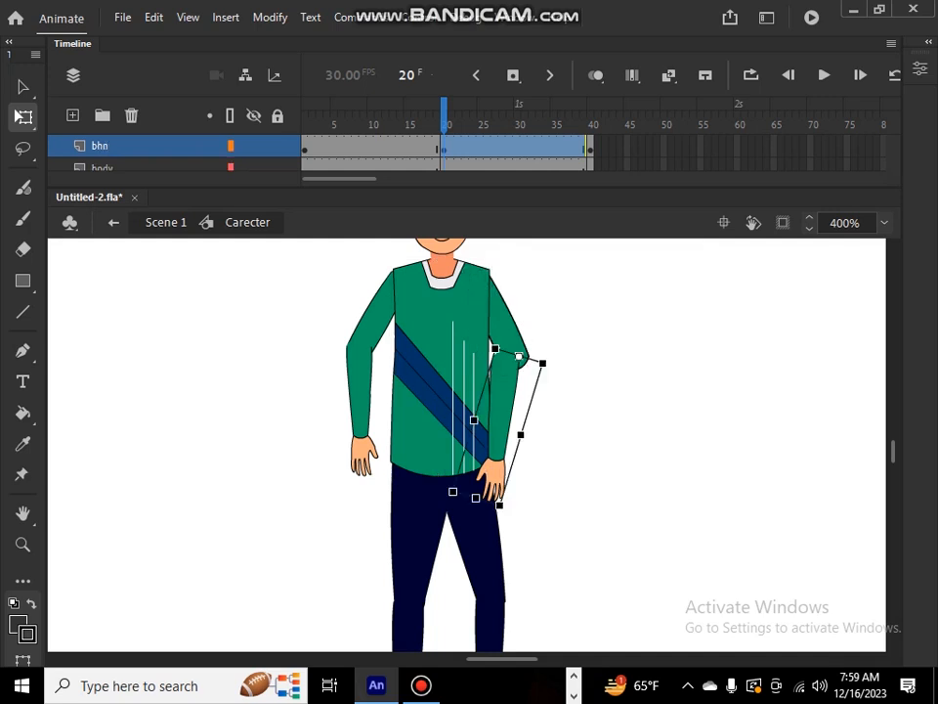
pyautogui.press('Right')
pyautogui.press('Right')
pyautogui.press('Right')
pyautogui.press('Up')
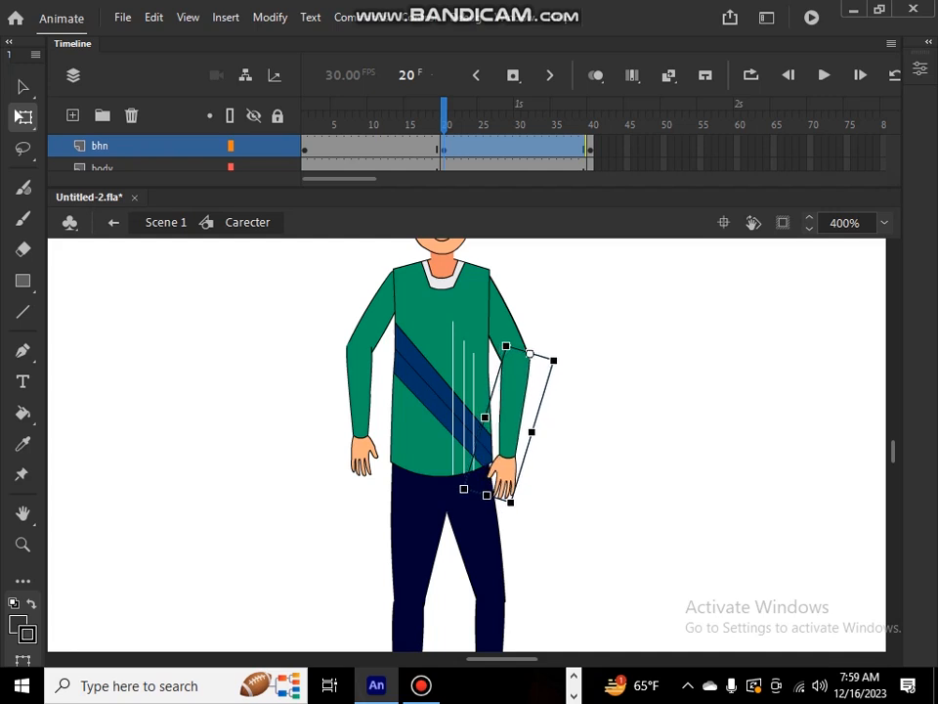
pyautogui.press('Escape')
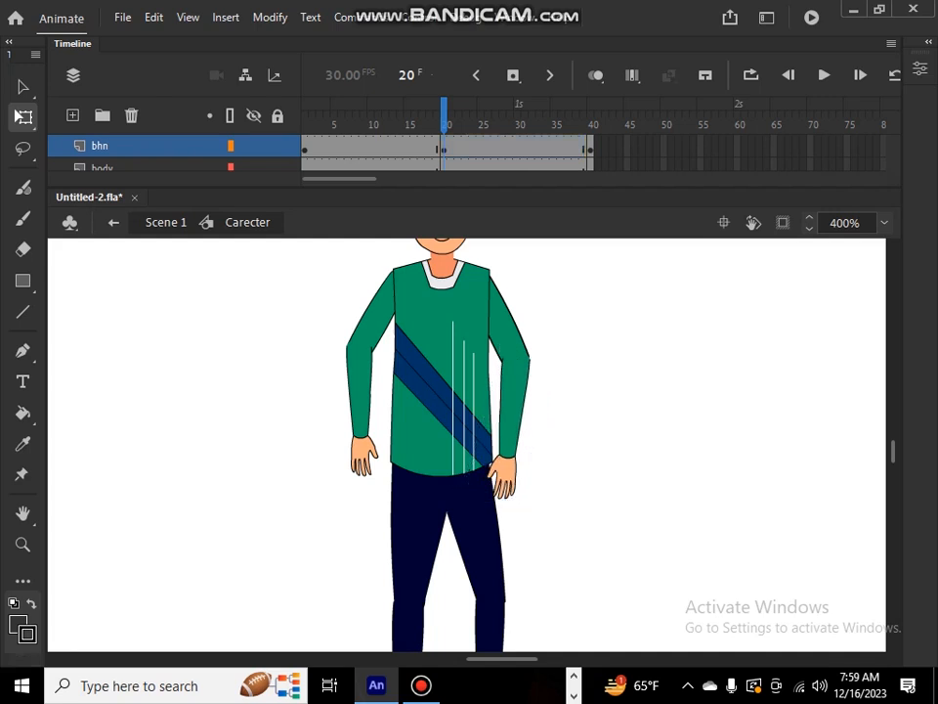
pyautogui.click(513, 409)
pyautogui.press('Up')
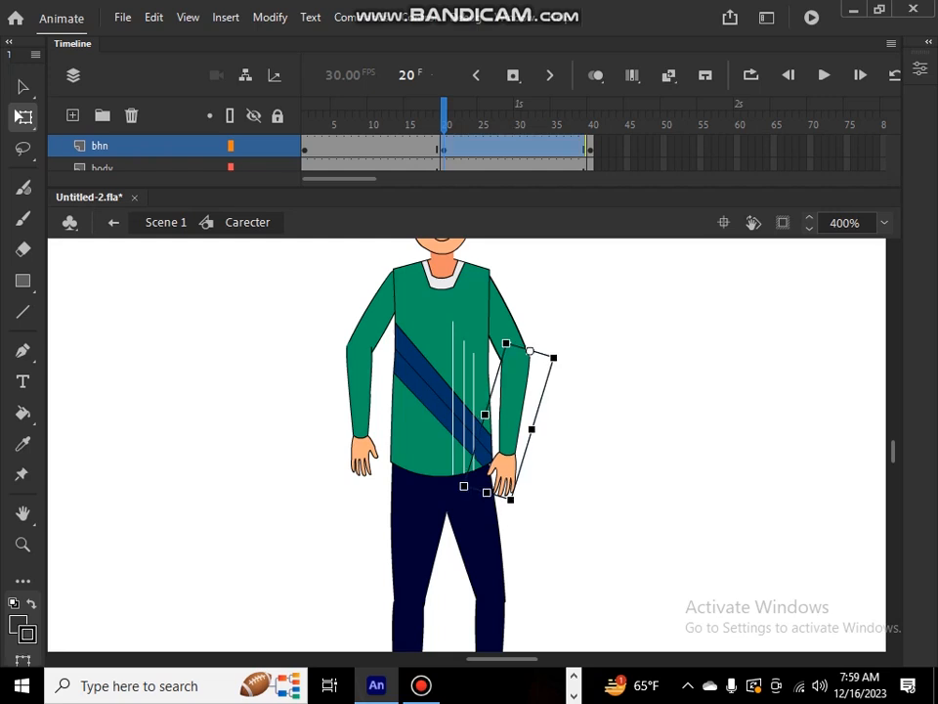
pyautogui.press('Escape')
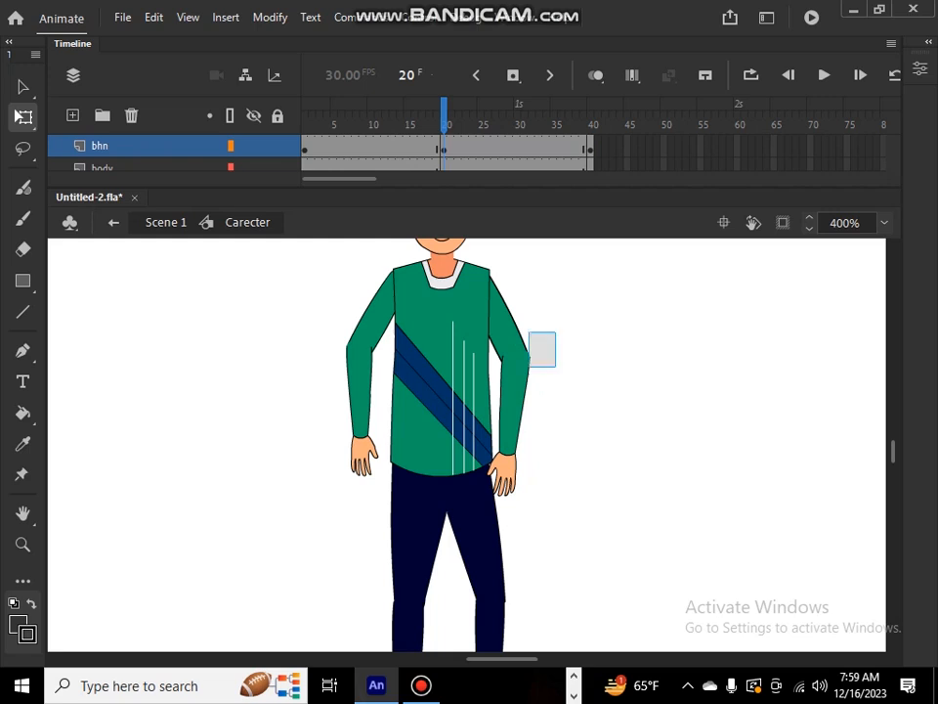
pyautogui.click(507, 343)
pyautogui.moveTo(474, 538); pyautogui.dragTo(476, 529)
pyautogui.hotkey('ctrl', 'z')
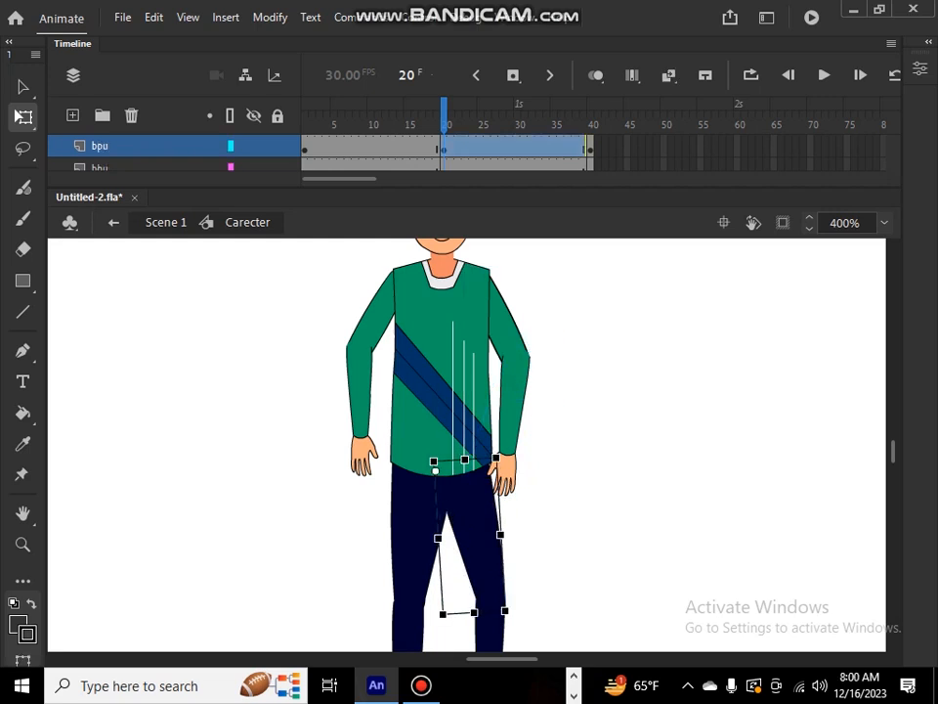
pyautogui.press('Escape')
# Step: Select the upper and lower left arm, move their shared pivot to the shoulder and rotate them slightly inward
pyautogui.click(506, 343)
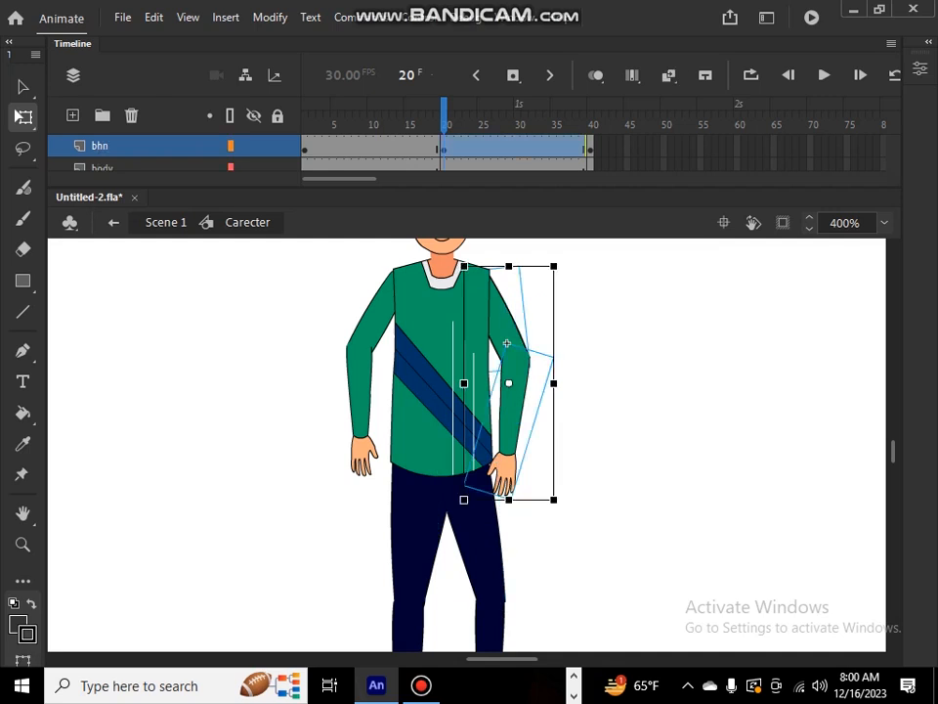
pyautogui.moveTo(558, 504); pyautogui.dragTo(546, 506)
pyautogui.hotkey('ctrl', 'z')
pyautogui.moveTo(508, 383); pyautogui.dragTo(484, 286)
pyautogui.moveTo(557, 504); pyautogui.dragTo(546, 506)
pyautogui.click(597, 352)
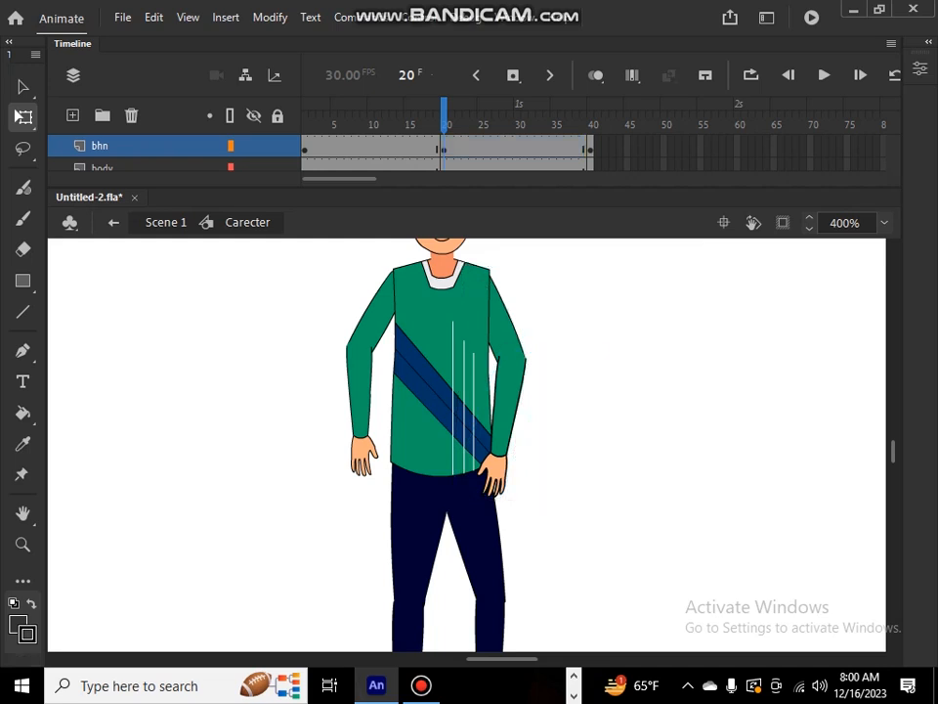
# Step: Examine the left arm's elbow and shoulder joints at 800% zoom
pyautogui.click(502, 344)
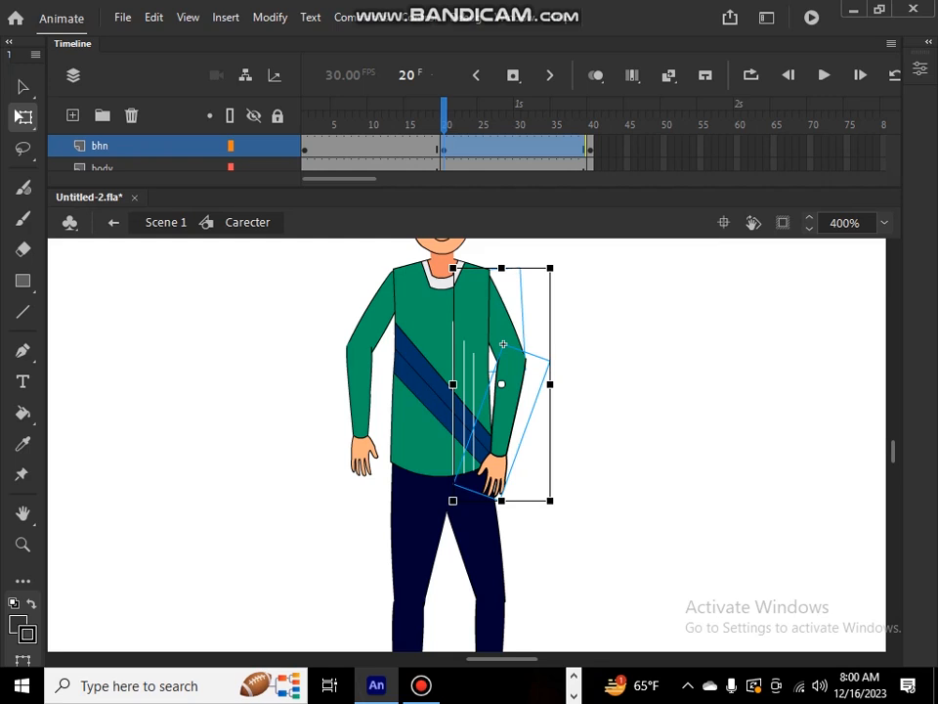
pyautogui.hotkey('ctrl', '=')
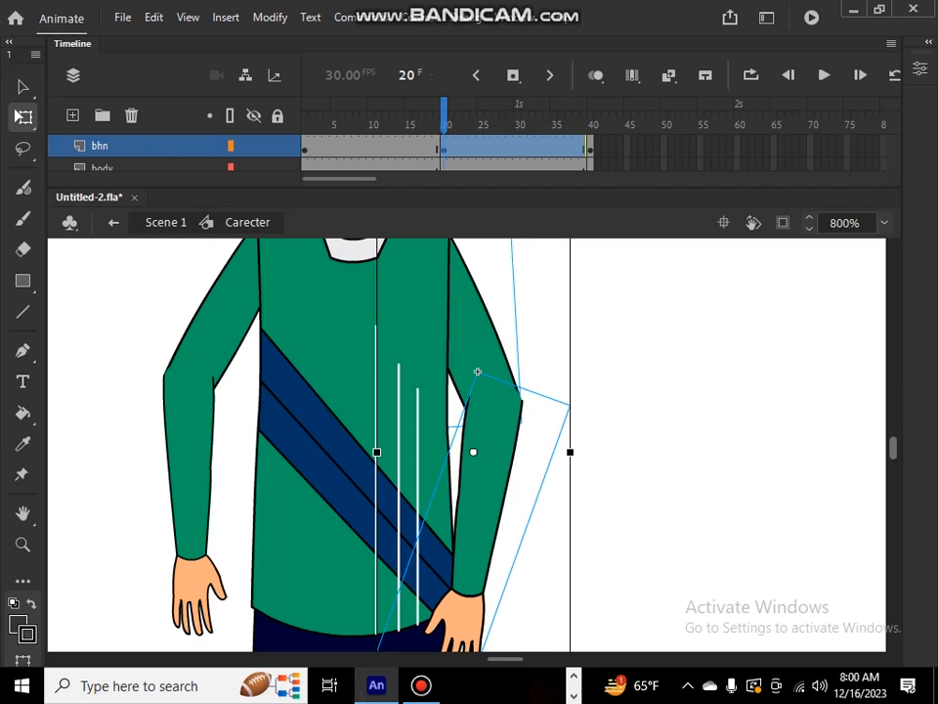
pyautogui.scroll(5, 467, 444)
pyautogui.moveTo(477, 590); pyautogui.dragTo(477, 584)
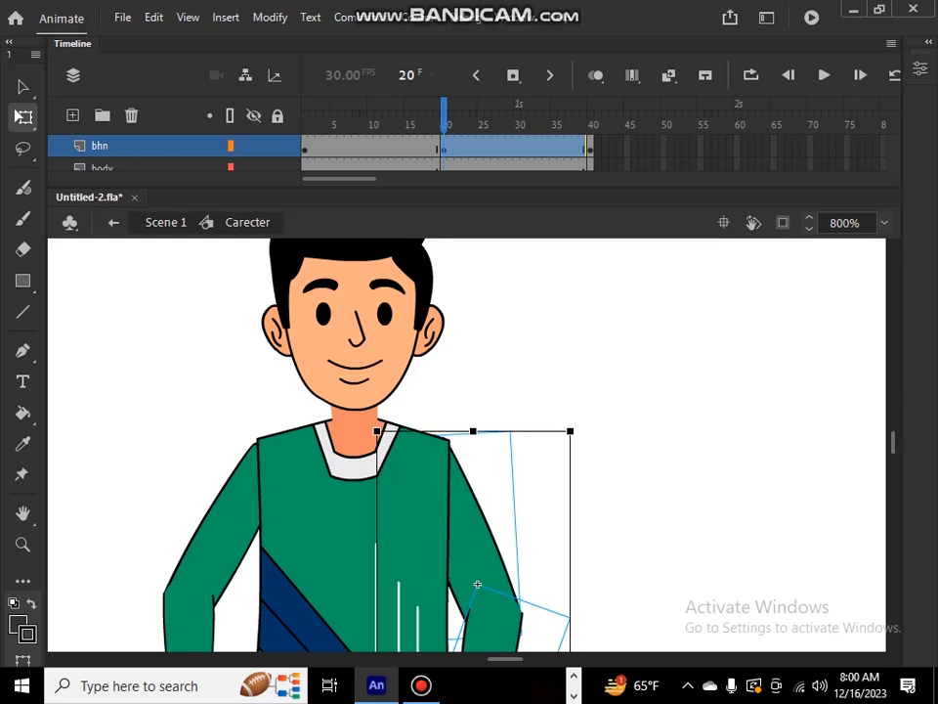
pyautogui.hotkey('ctrl', '-')
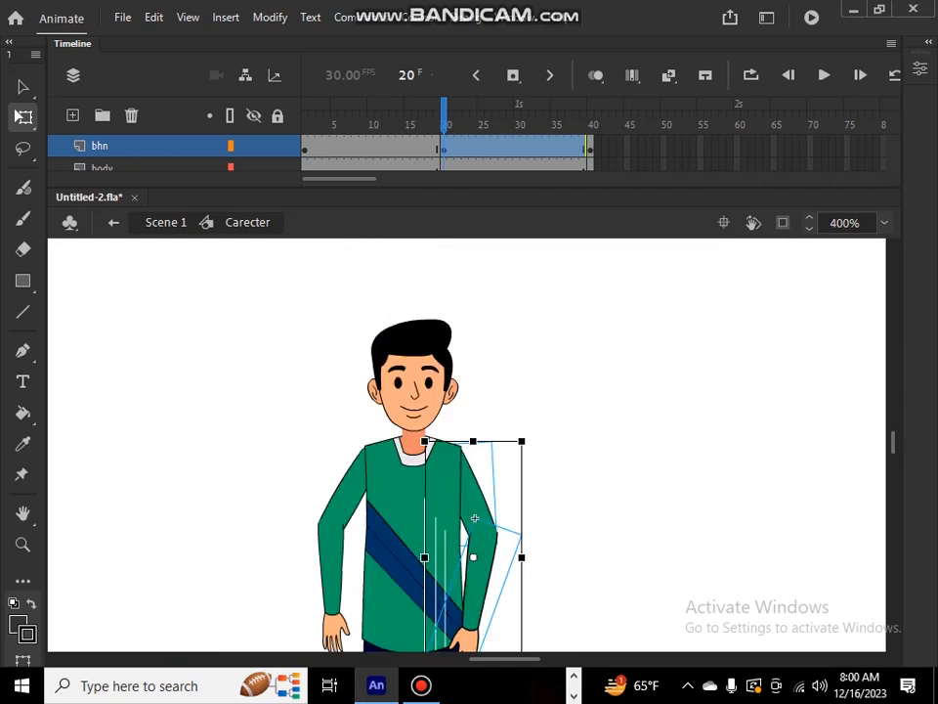
# Step: Rotate the character's right thigh slightly outward around its hip pivot at frame 20
pyautogui.scroll(-5, 670, 337)
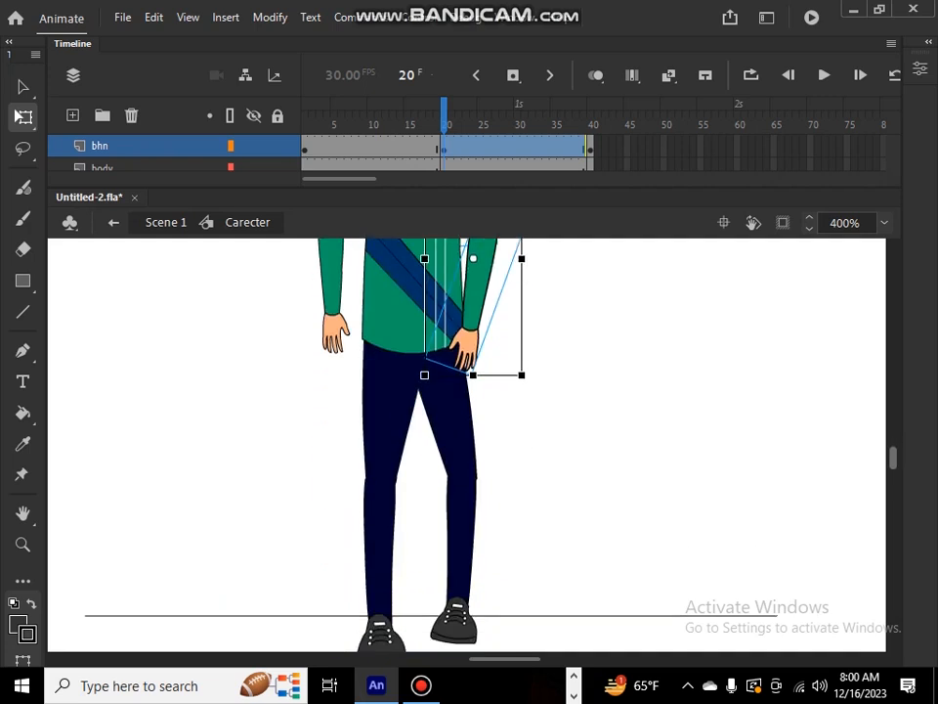
pyautogui.click(670, 337)
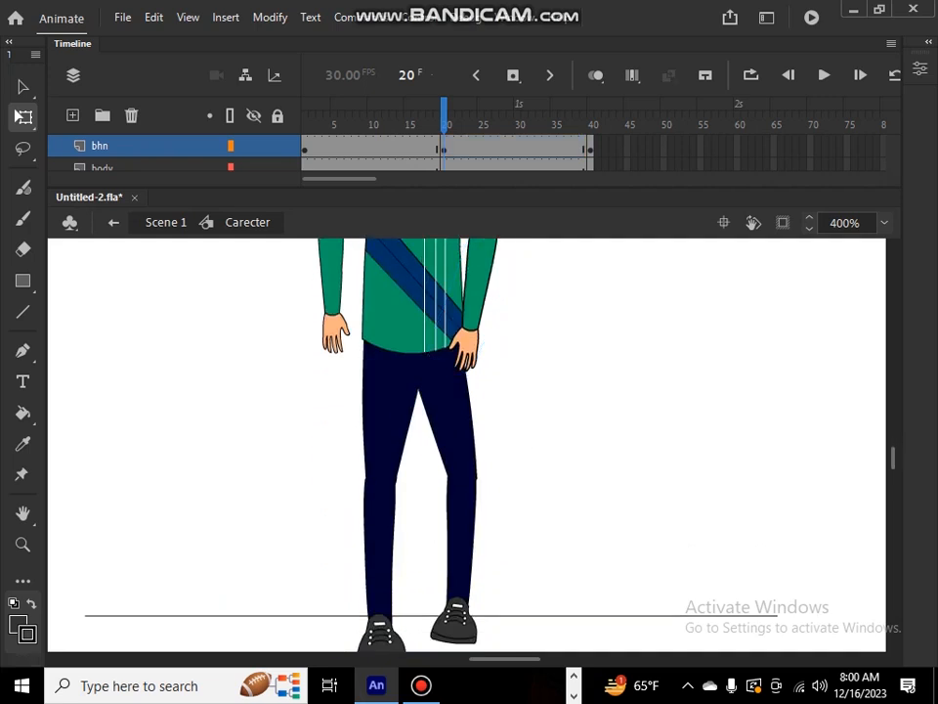
pyautogui.moveTo(346, 436); pyautogui.dragTo(389, 572)
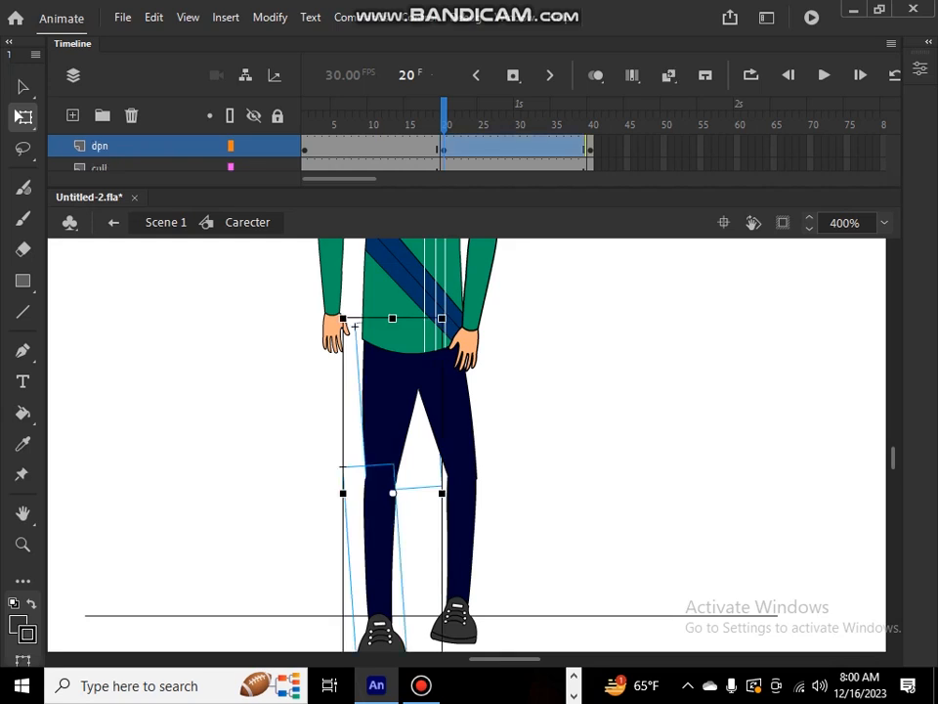
pyautogui.click(305, 469)
pyautogui.click(389, 418)
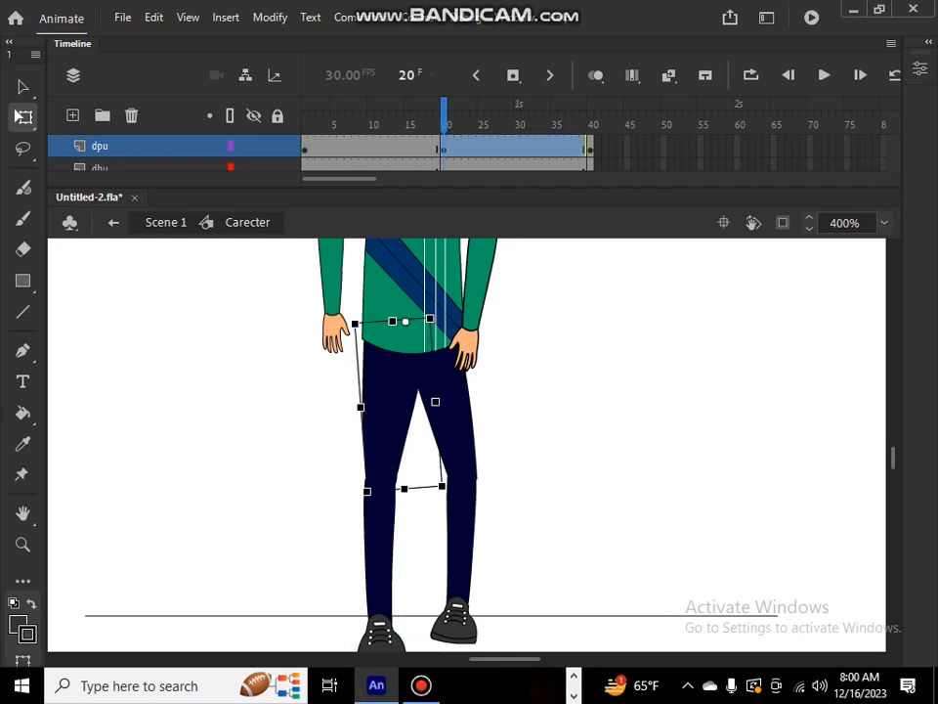
pyautogui.moveTo(447, 492); pyautogui.dragTo(431, 495)
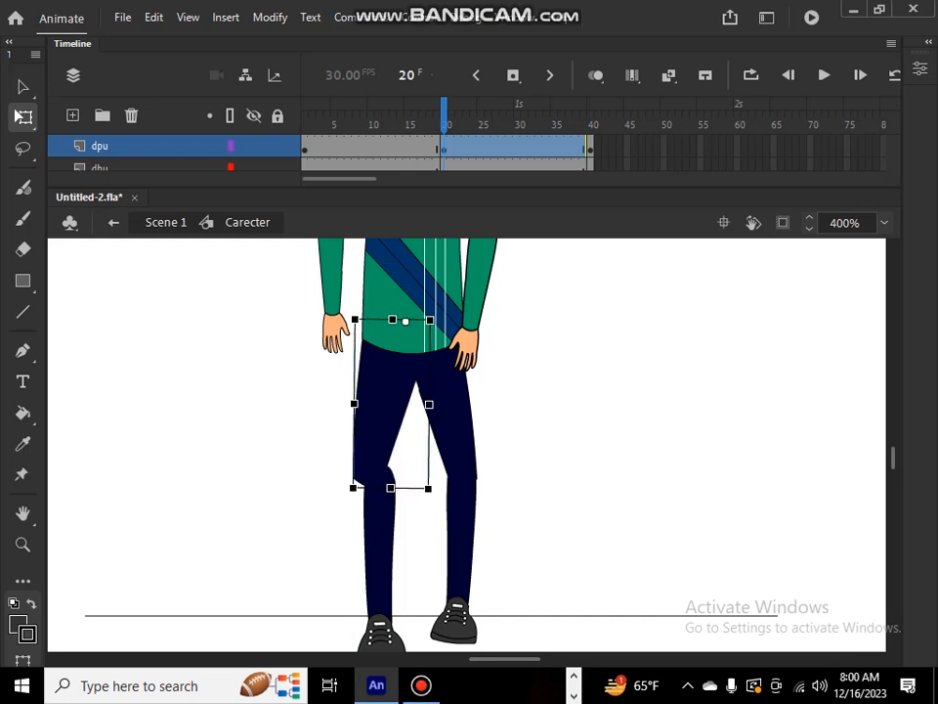
# Step: Shift the right lower leg outward and nudge it up so it rejoins the thigh at the knee
pyautogui.click(379, 537)
pyautogui.moveTo(379, 537)
pyautogui.mouseDown()
pyautogui.moveTo(360, 537)
pyautogui.moveTo(369, 537)
pyautogui.mouseUp()
pyautogui.press('Up')
pyautogui.press('Up')
pyautogui.press('Up')
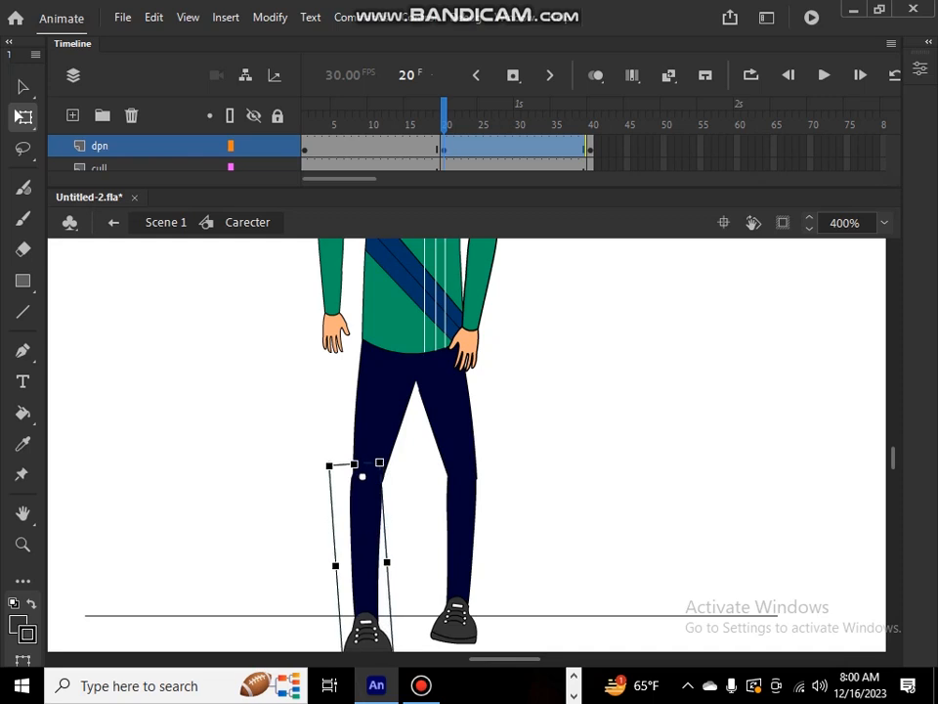
pyautogui.press('Left')
pyautogui.press('Left')
pyautogui.press('Left')
pyautogui.press('Right')
pyautogui.press('Right')
pyautogui.press('Right')
pyautogui.press('Up')
pyautogui.press('Up')
pyautogui.press('Up')
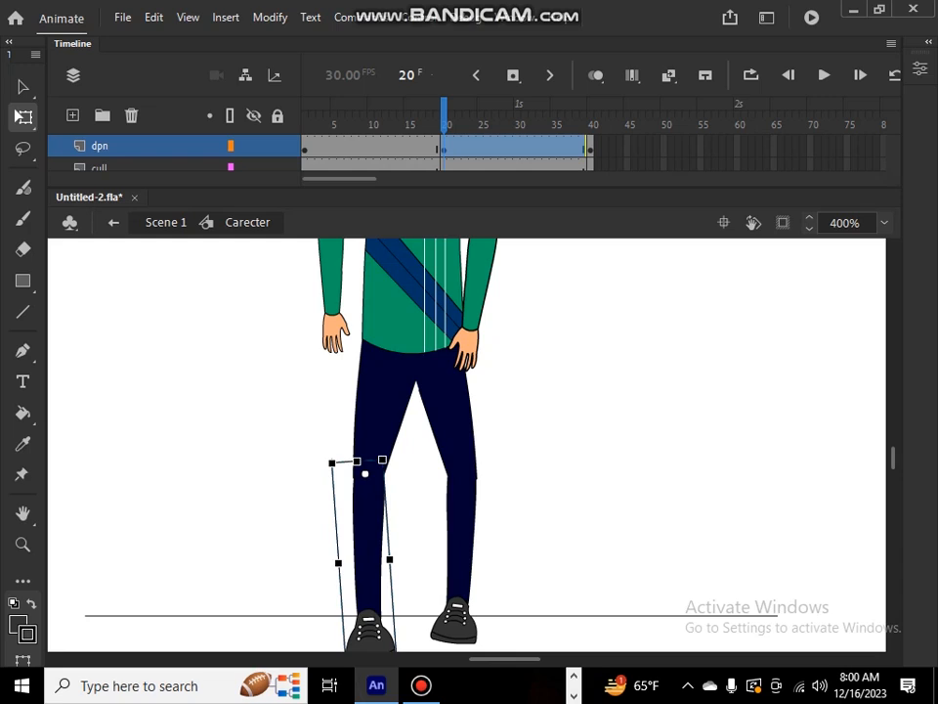
# Step: Nudge the right lower leg outward and down at frame 20, and rotate it slightly inward around the knee
pyautogui.press('Left')
pyautogui.press('Left')
pyautogui.press('Left')
pyautogui.press('Down')
pyautogui.press('Down')
pyautogui.press('Down')
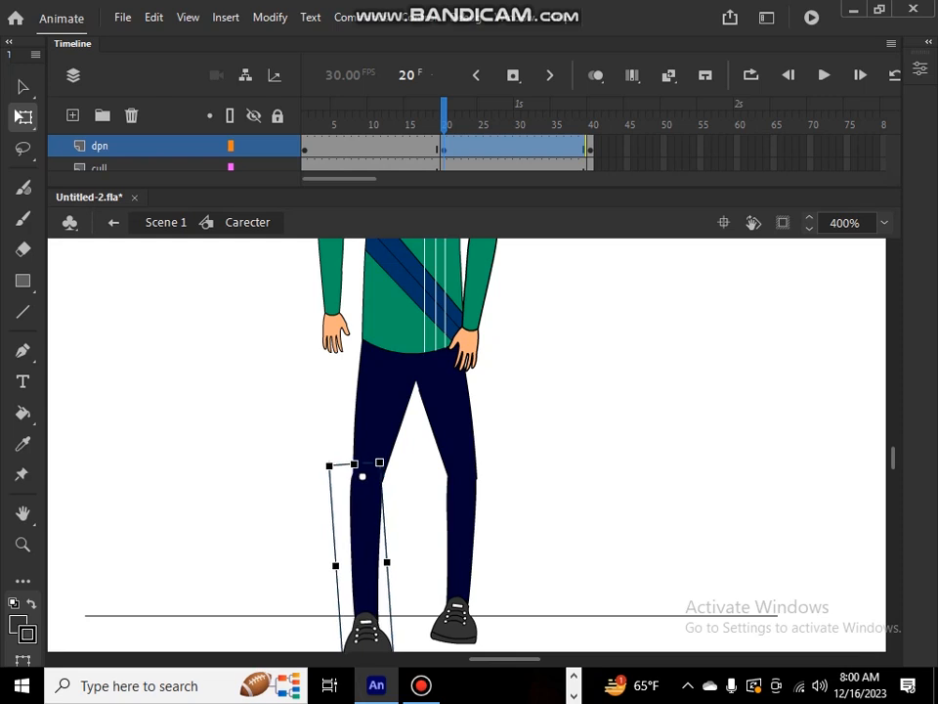
pyautogui.scroll(-3, 467, 445)
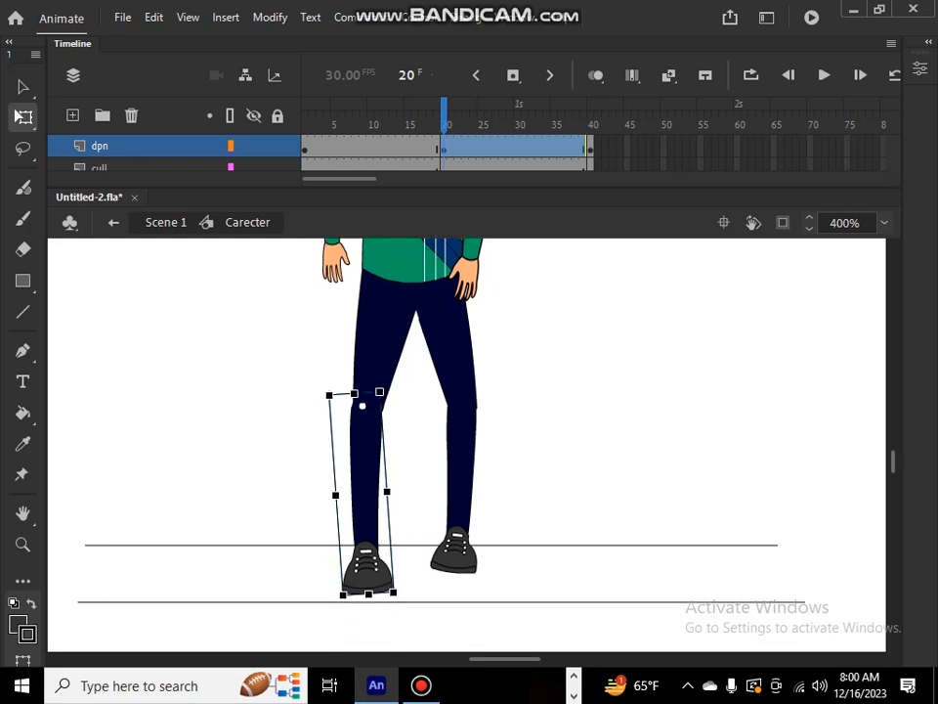
pyautogui.moveTo(397, 597); pyautogui.dragTo(405, 595)
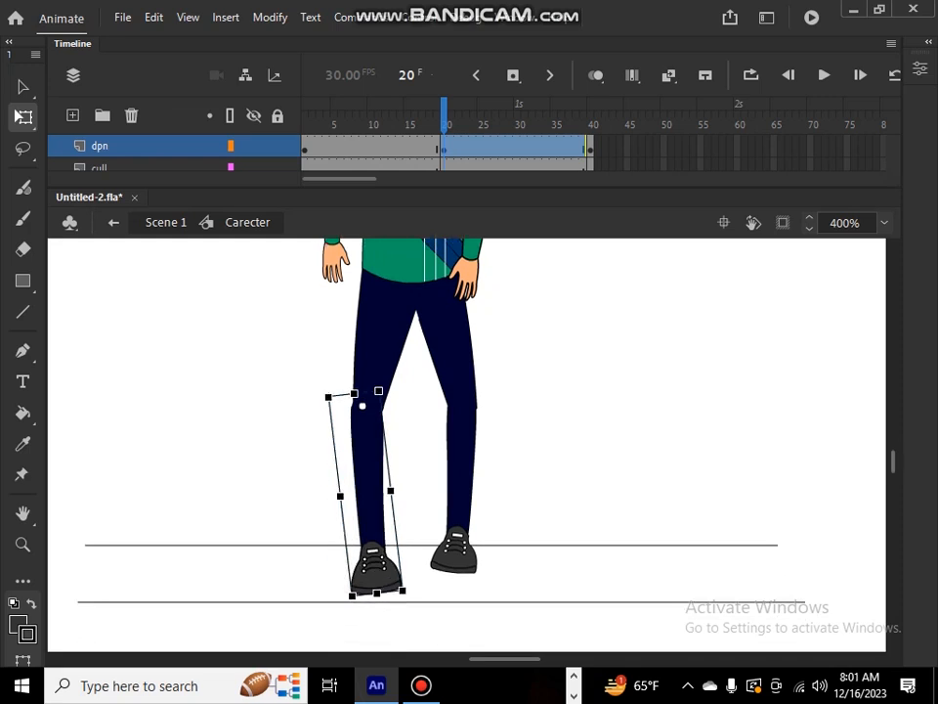
pyautogui.press('Escape')
# Step: Nudge the right lower leg slightly inward so its edges line up with the thigh at the knee
pyautogui.moveTo(444, 115)
pyautogui.mouseDown()
pyautogui.moveTo(400, 115)
pyautogui.moveTo(458, 115)
pyautogui.moveTo(415, 116)
pyautogui.moveTo(444, 116)
pyautogui.mouseUp()
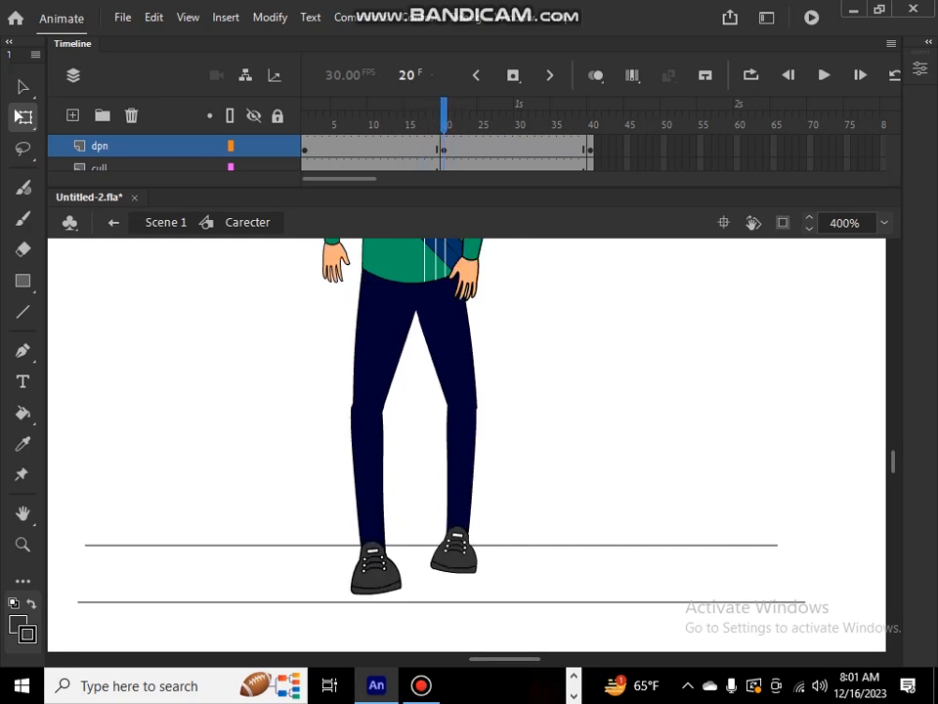
pyautogui.click(370, 470)
pyautogui.press('Right')
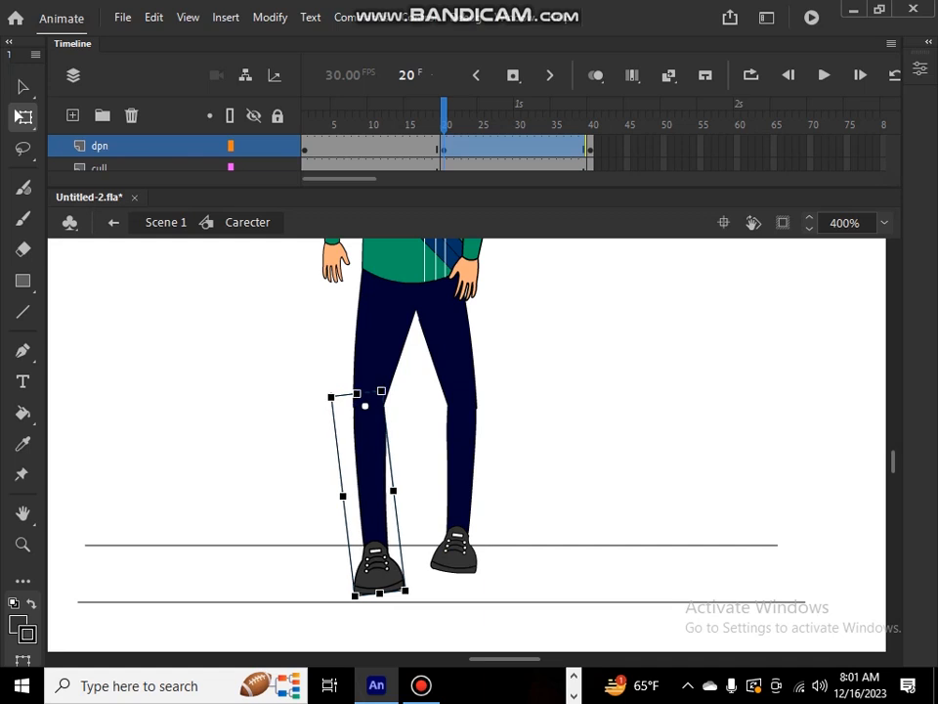
pyautogui.press('Escape')
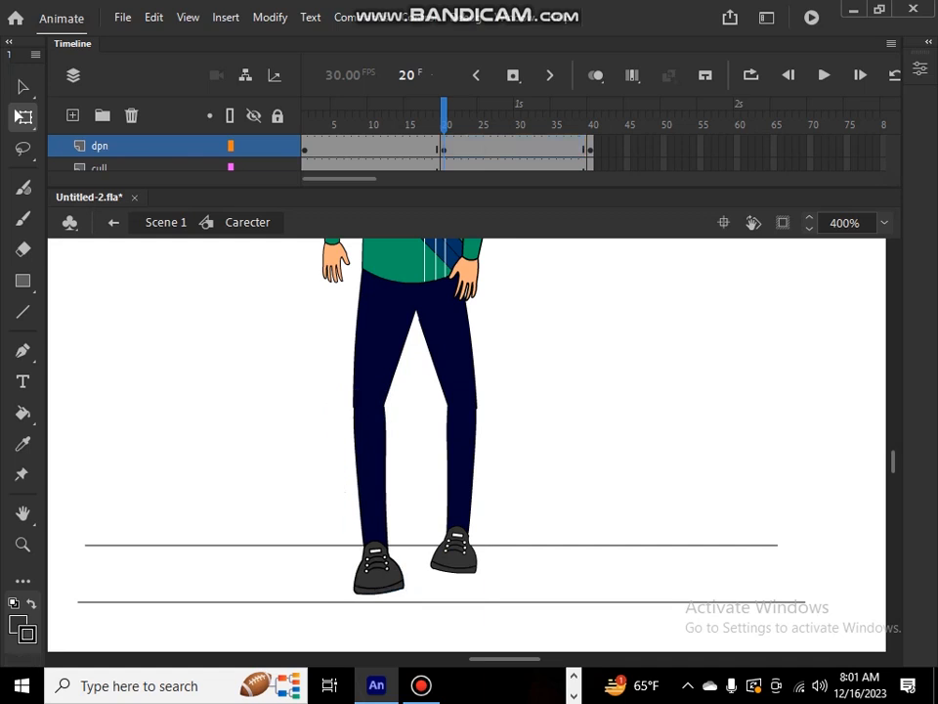
# Step: Compare the frame 20 pose with the preceding frames and with the pose at frame 40
pyautogui.press(',')
pyautogui.press(',')
pyautogui.press(',')
pyautogui.moveTo(421, 115); pyautogui.dragTo(591, 115)
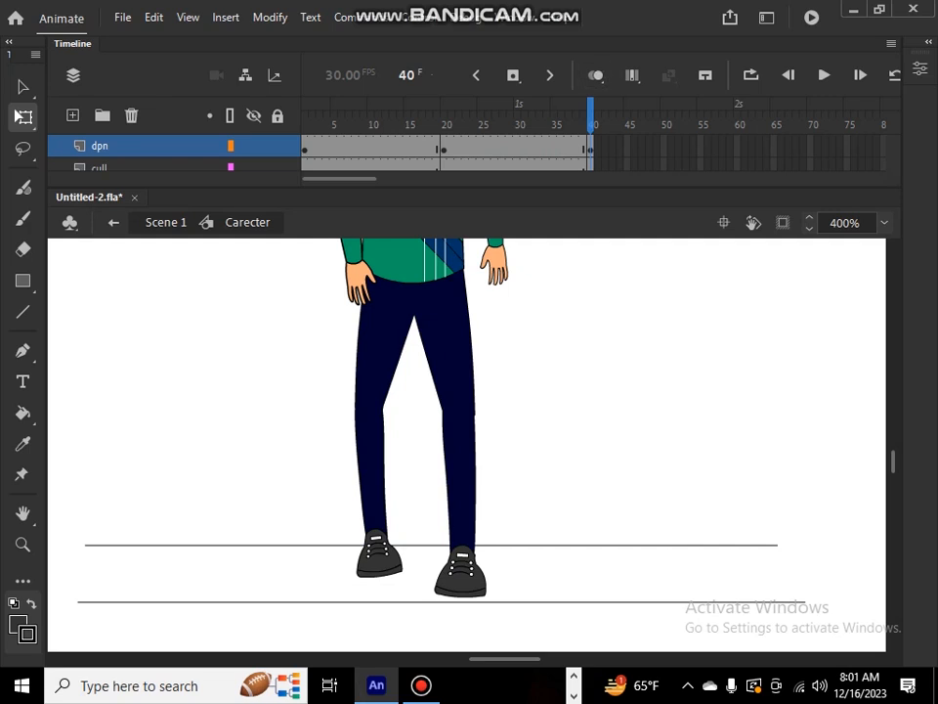
pyautogui.moveTo(591, 116); pyautogui.dragTo(450, 116)
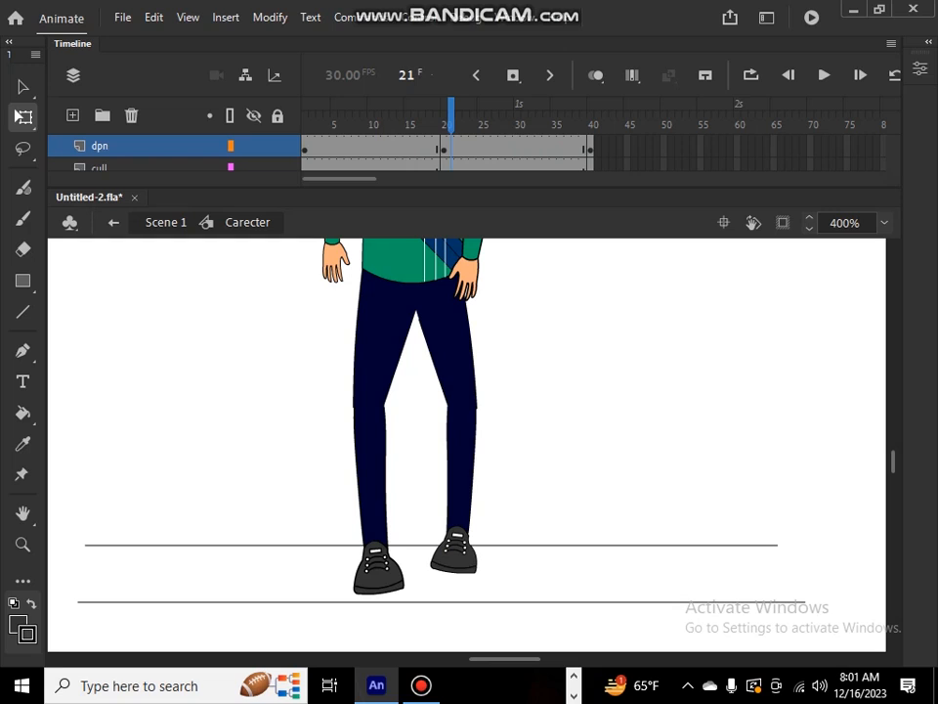
pyautogui.moveTo(894, 462)
pyautogui.mouseDown()
pyautogui.moveTo(894, 441)
pyautogui.moveTo(894, 455)
pyautogui.mouseUp()
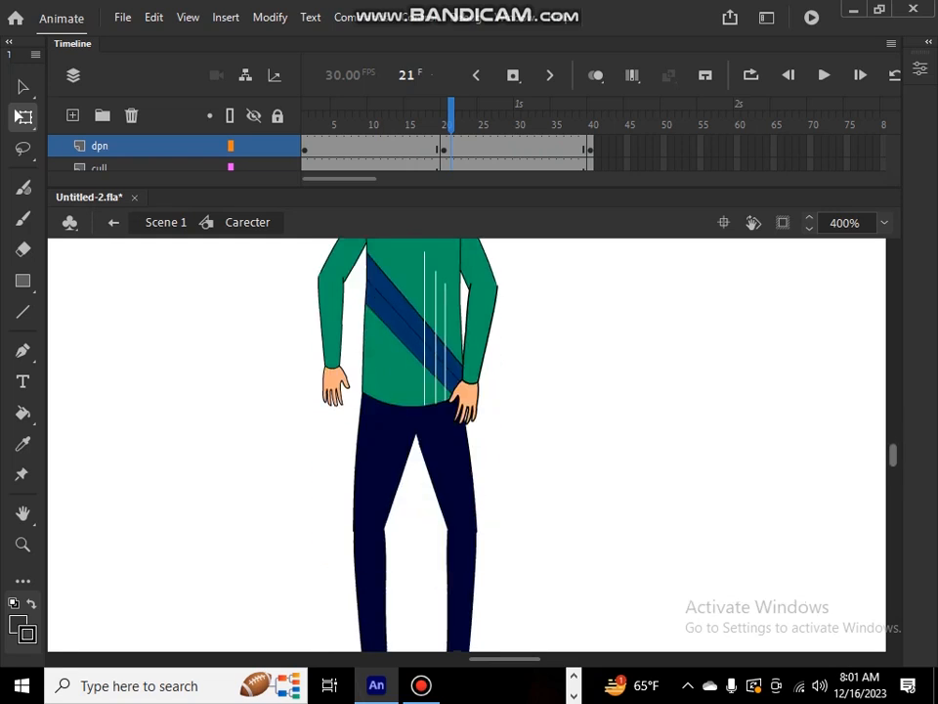
pyautogui.moveTo(451, 115)
pyautogui.mouseDown()
pyautogui.moveTo(422, 115)
pyautogui.moveTo(451, 115)
pyautogui.mouseUp()
# Step: Insert keyframes at frame 10 on all layers of the Carecter symbol
pyautogui.moveTo(455, 187); pyautogui.dragTo(455, 540)
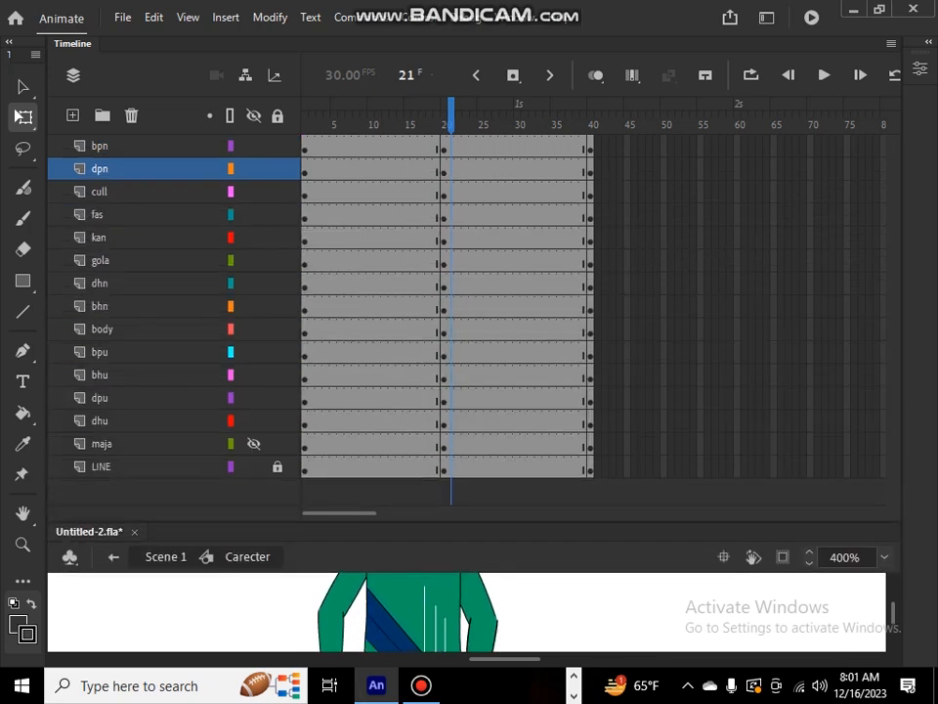
pyautogui.moveTo(371, 146); pyautogui.dragTo(364, 445)
pyautogui.press('.')
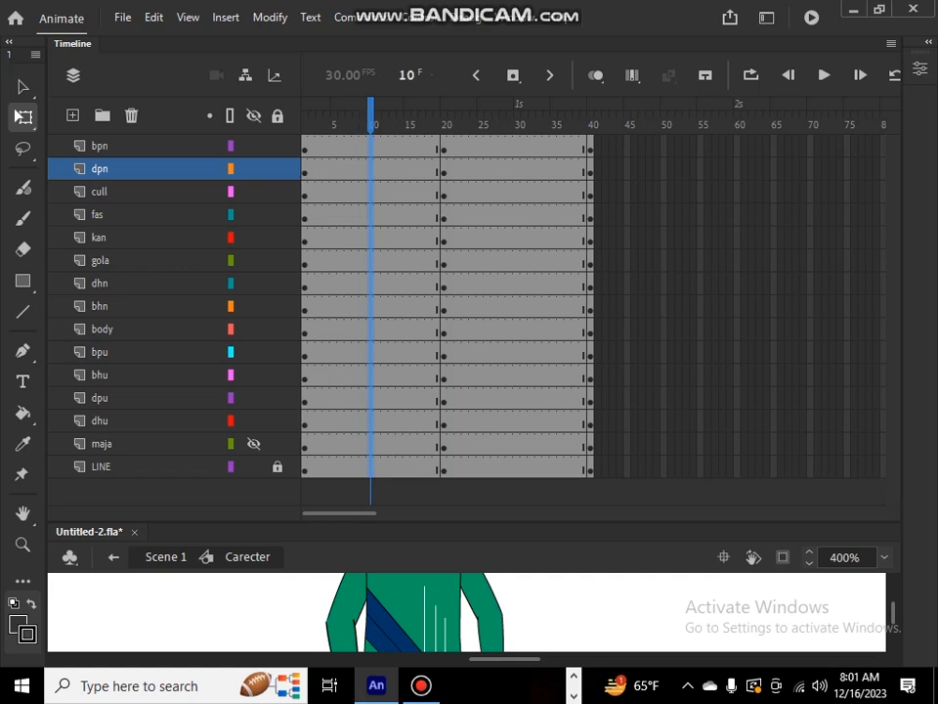
pyautogui.click(479, 606)
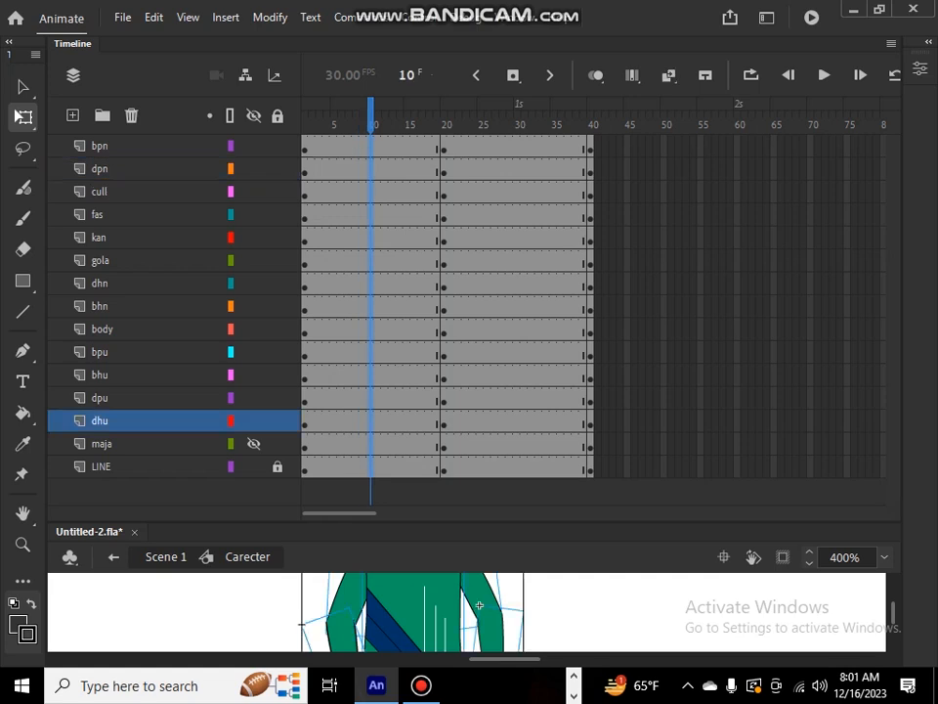
pyautogui.press('F6')
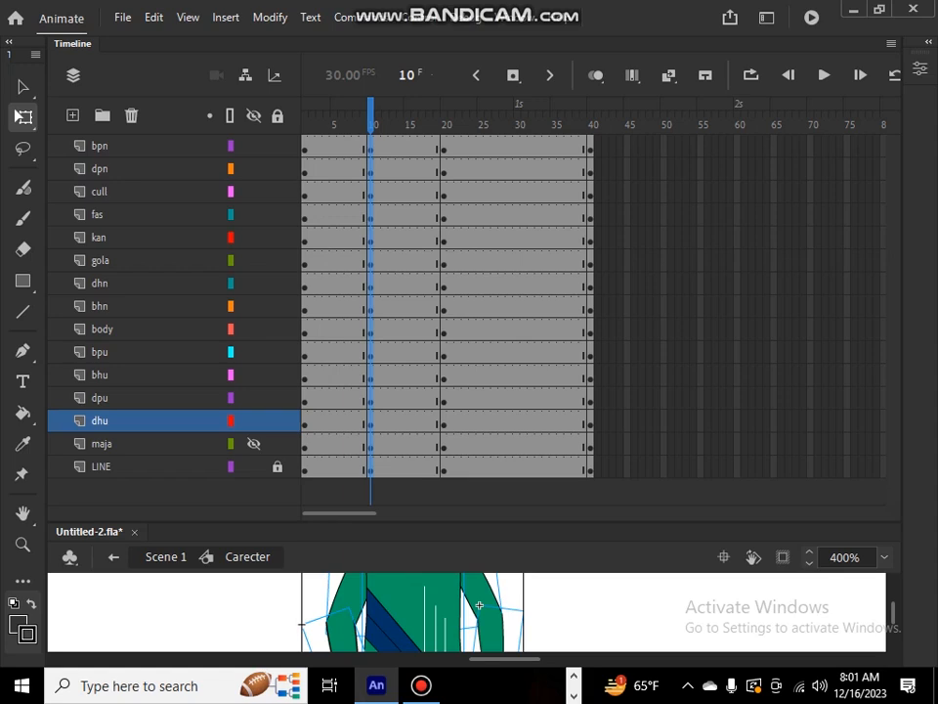
# Step: Insert keyframes at frame 30 on all layers and return to frame 10 with the whole character in view at 200%
pyautogui.moveTo(517, 147); pyautogui.dragTo(510, 194)
pyautogui.moveTo(510, 238); pyautogui.dragTo(517, 469)
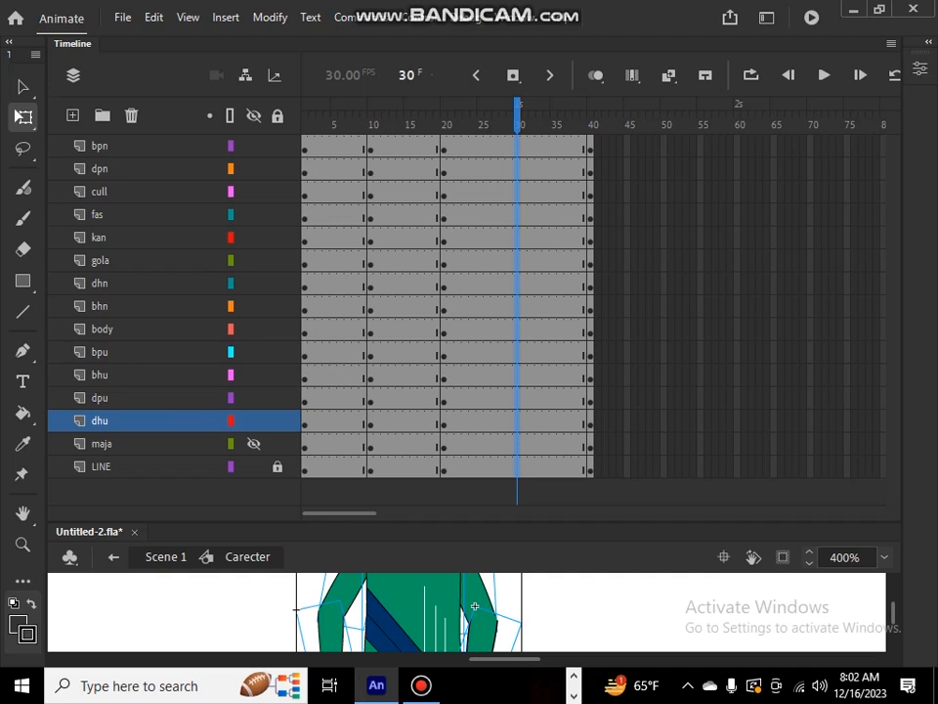
pyautogui.press('F6')
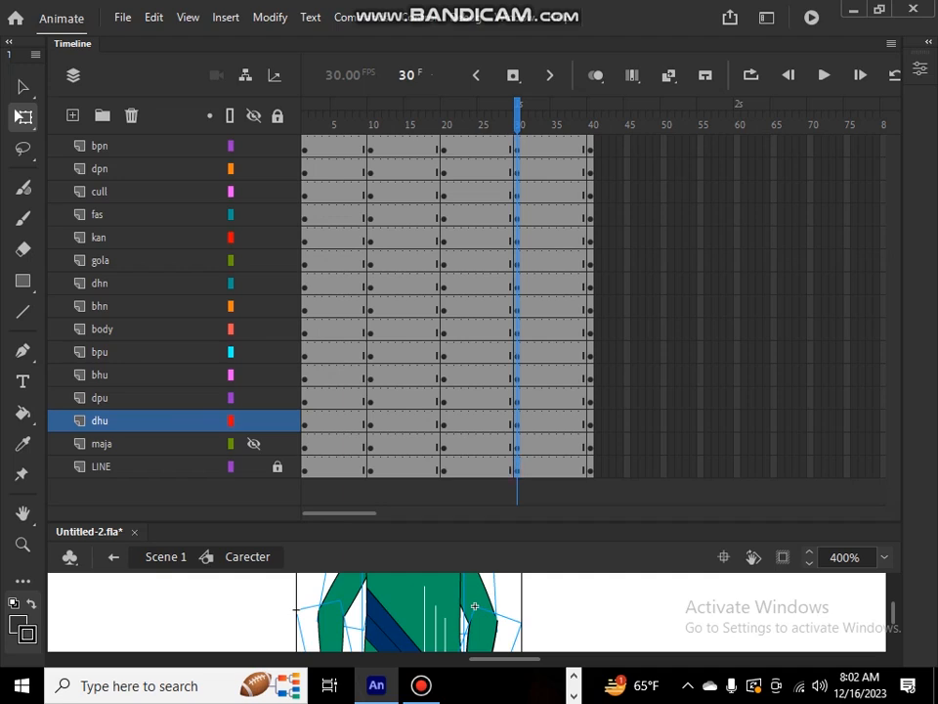
pyautogui.hscroll(10, 597, 293)
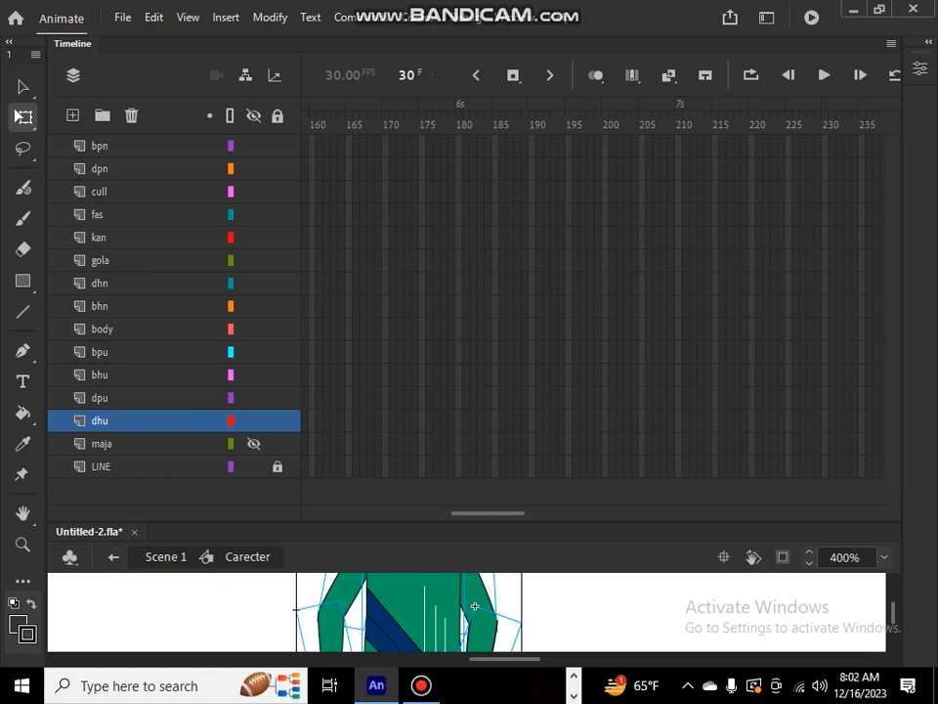
pyautogui.moveTo(489, 522); pyautogui.dragTo(340, 174)
pyautogui.moveTo(364, 119)
pyautogui.mouseDown()
pyautogui.moveTo(356, 119)
pyautogui.moveTo(371, 119)
pyautogui.mouseUp()
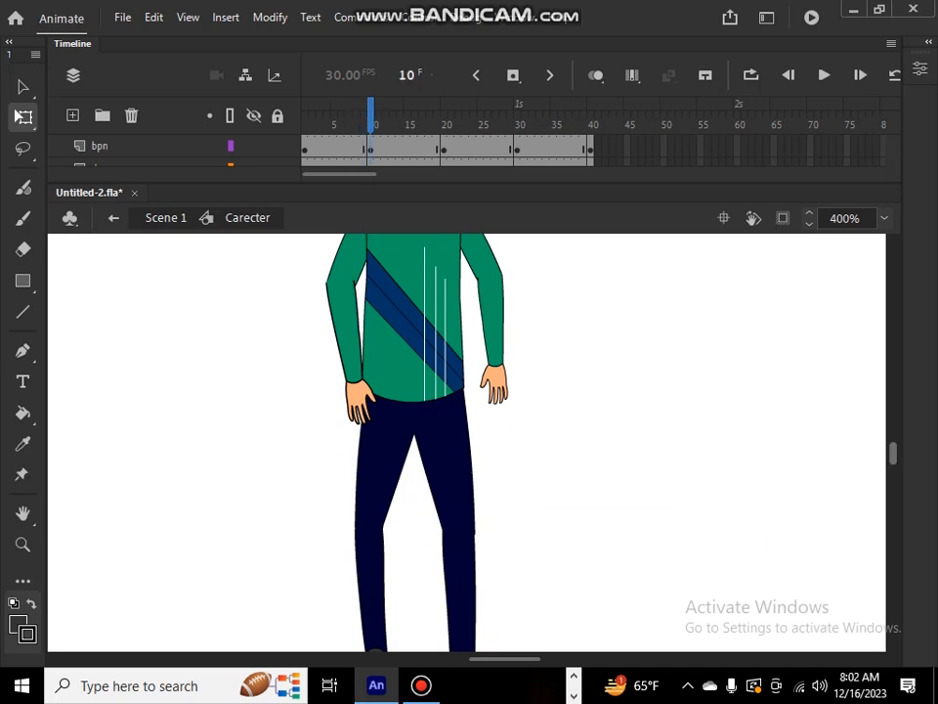
pyautogui.scroll(5, 467, 442)
pyautogui.scroll(-3, 467, 442)
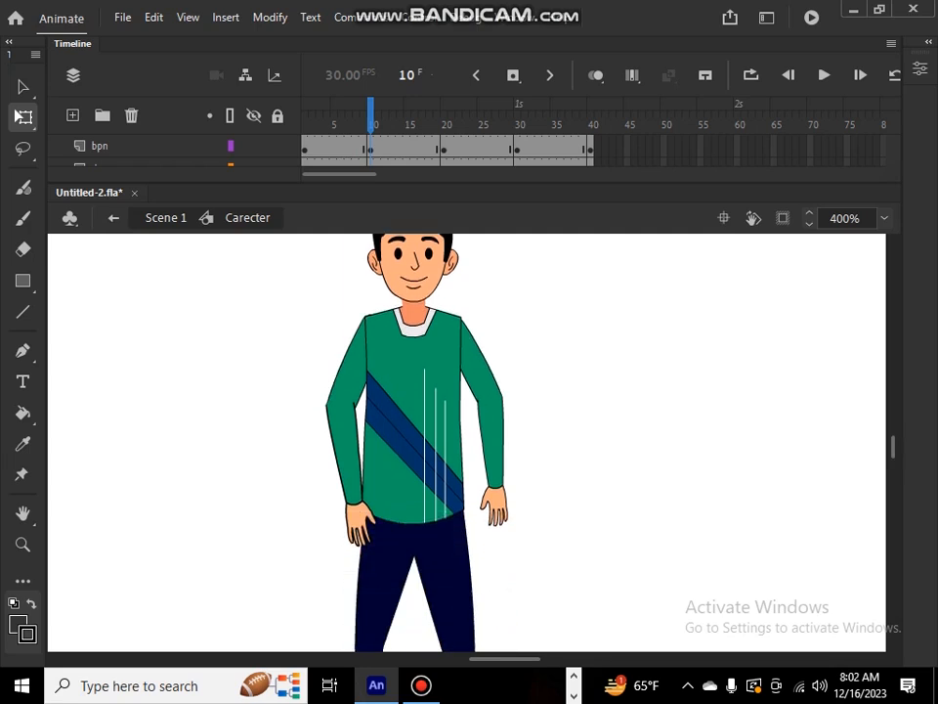
pyautogui.hotkey('ctrl', '-')
# Step: Try raising the head, torso and arms slightly relative to the legs at frame 10
pyautogui.moveTo(344, 313); pyautogui.dragTo(512, 442)
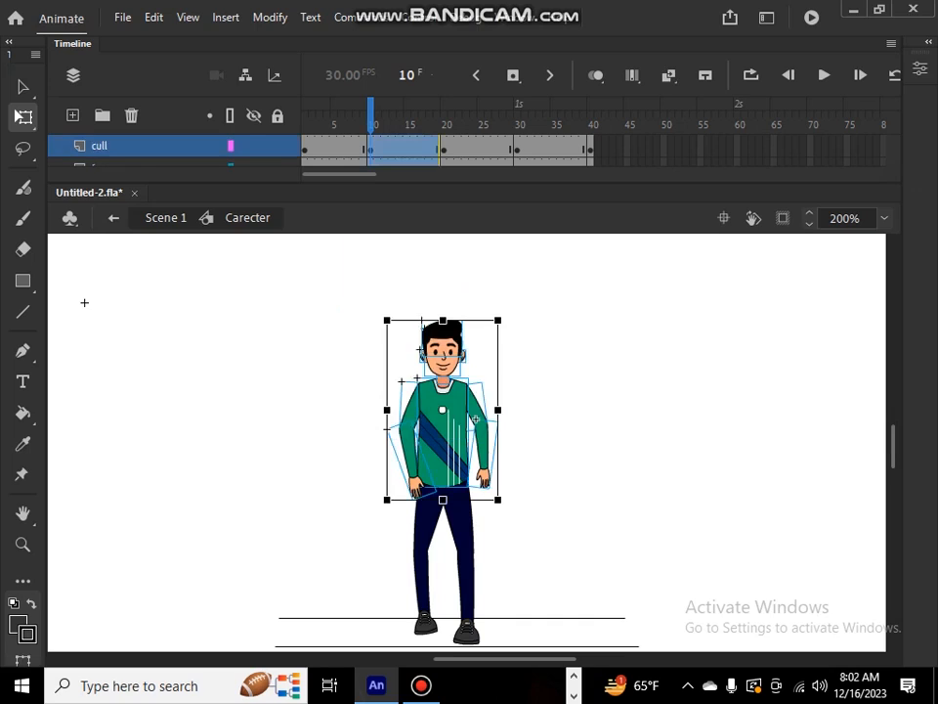
pyautogui.press('Up')
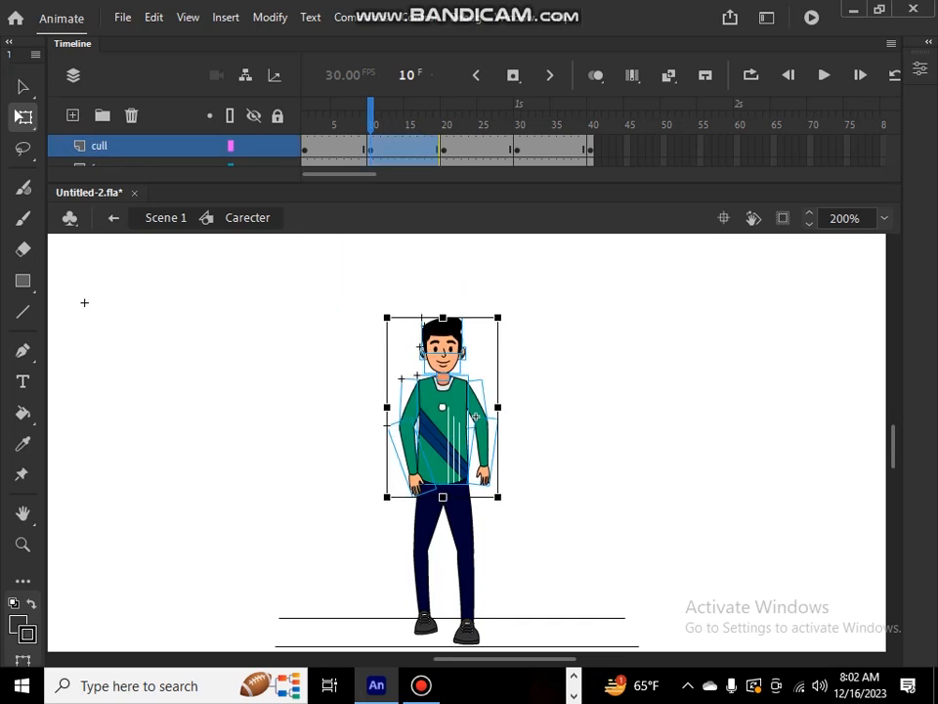
pyautogui.press('Up')
pyautogui.press('Up')
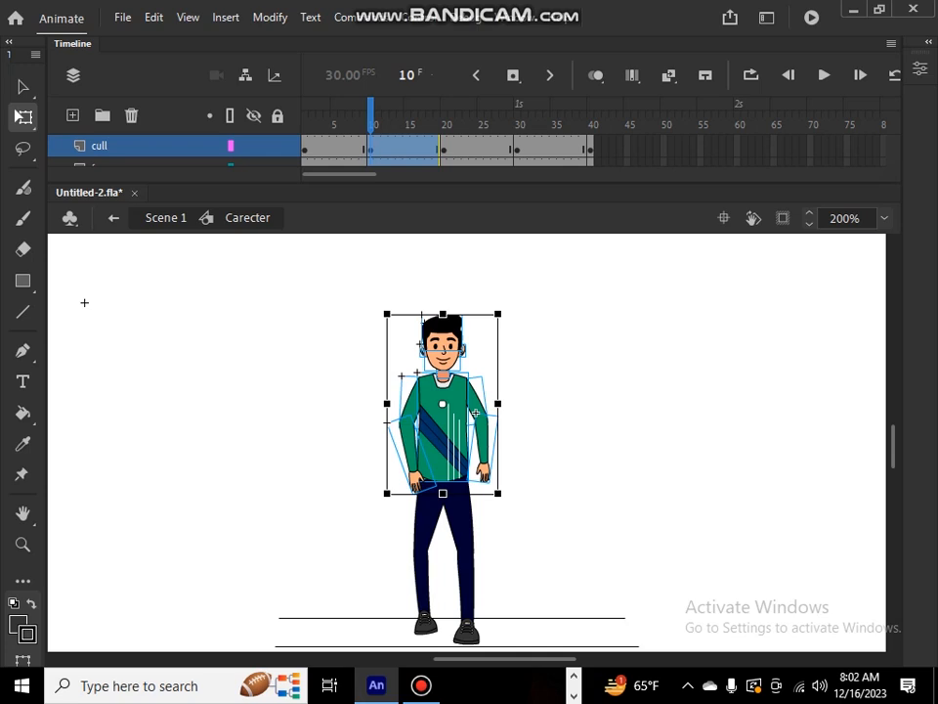
pyautogui.click(333, 303)
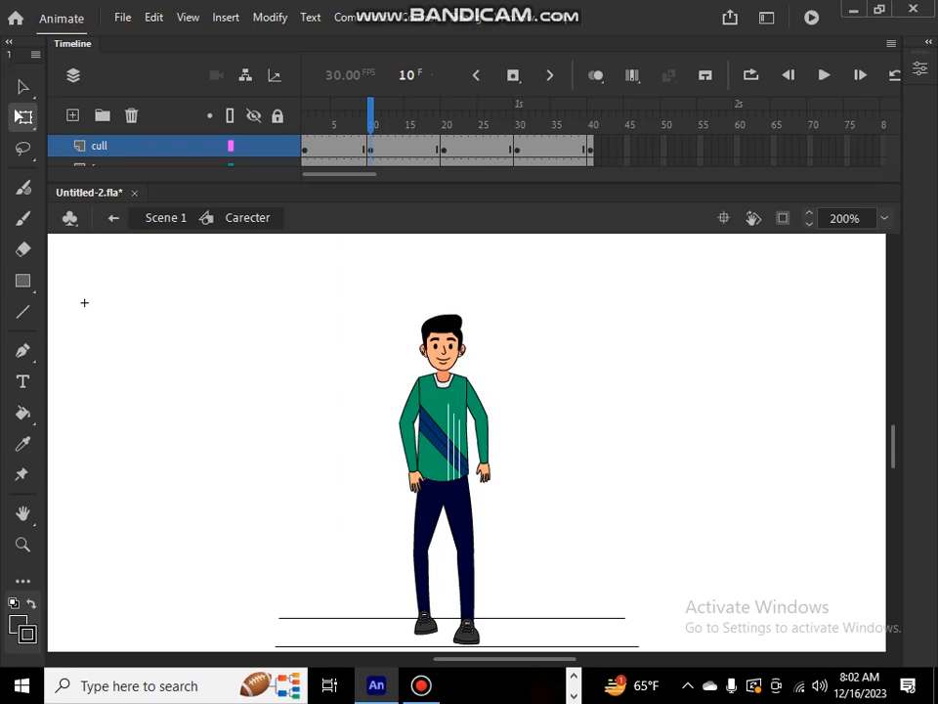
# Step: Try shifting both legs slightly at frame 10, and undo the leg and upper-body moves
pyautogui.moveTo(387, 513); pyautogui.dragTo(528, 647)
pyautogui.moveTo(458, 545); pyautogui.dragTo(457, 542)
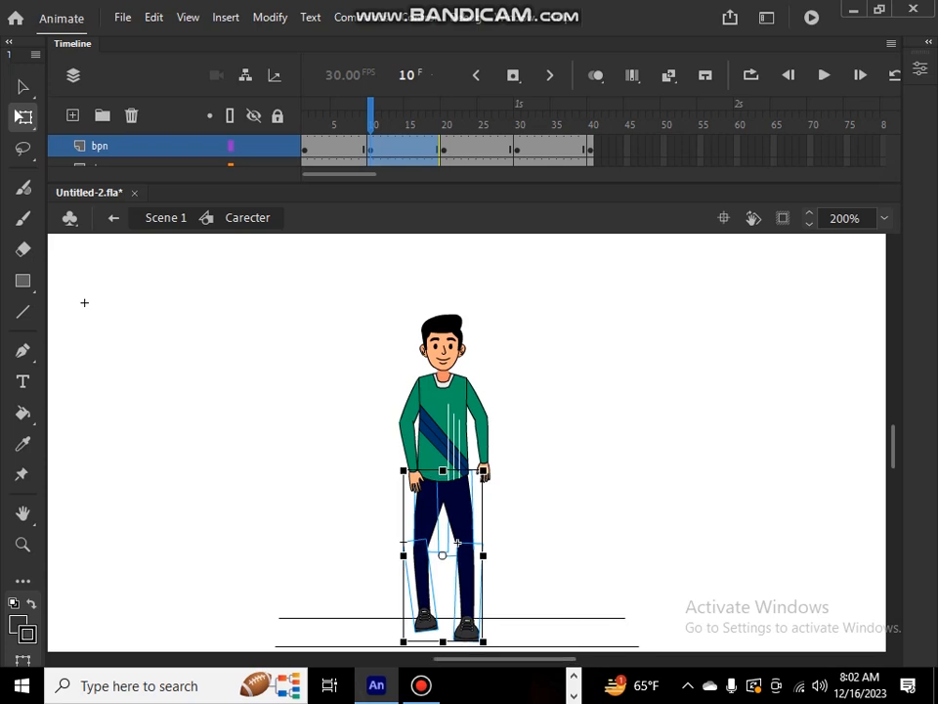
pyautogui.moveTo(458, 541); pyautogui.dragTo(457, 545)
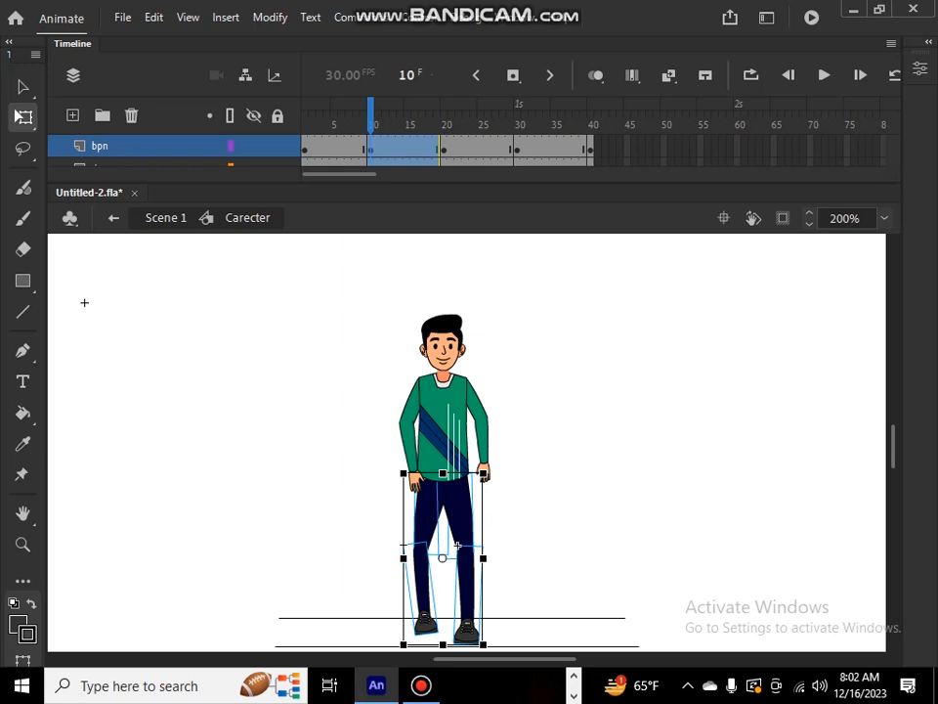
pyautogui.click(333, 420)
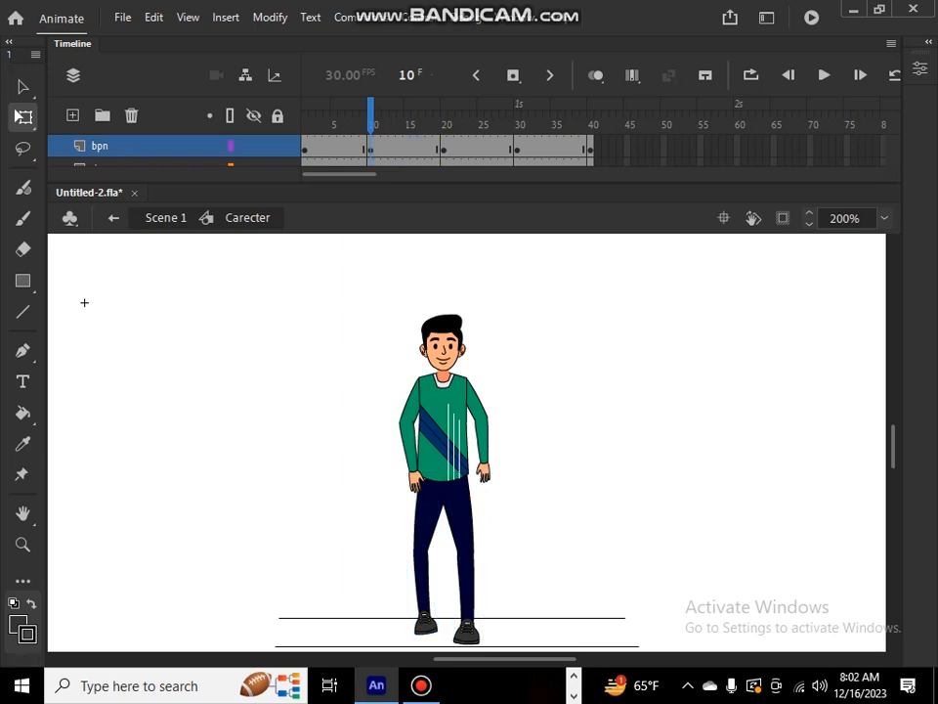
pyautogui.click(457, 544)
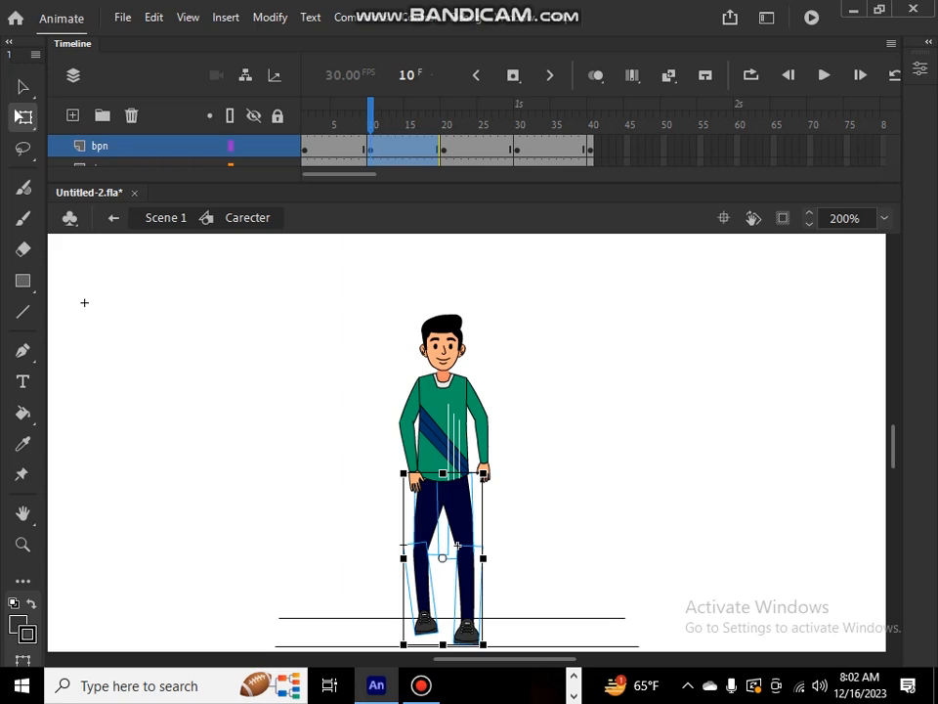
pyautogui.click(476, 419)
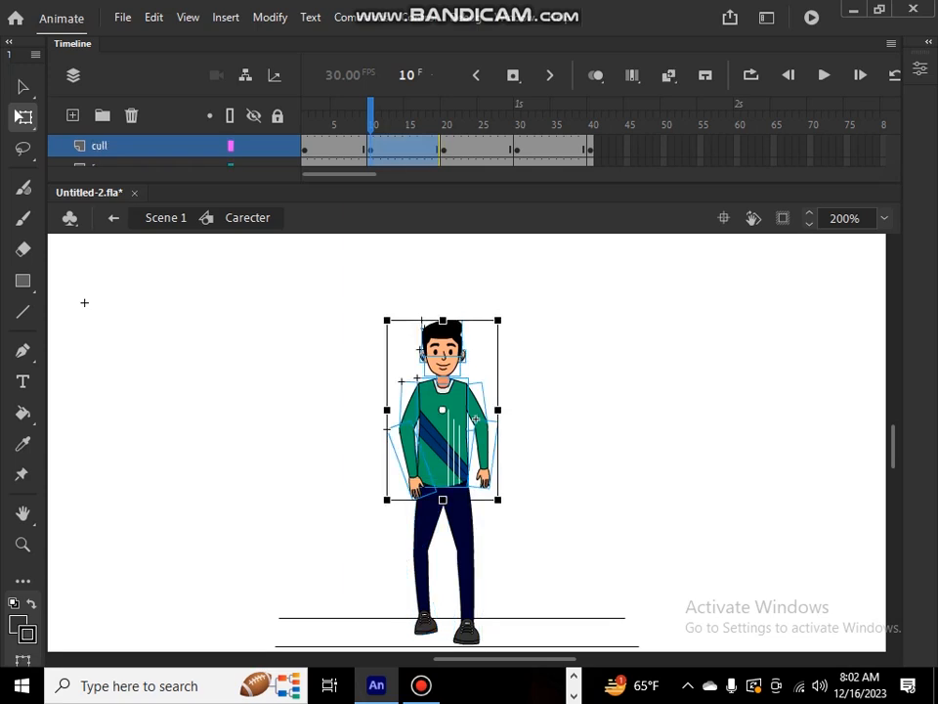
pyautogui.click(84, 303)
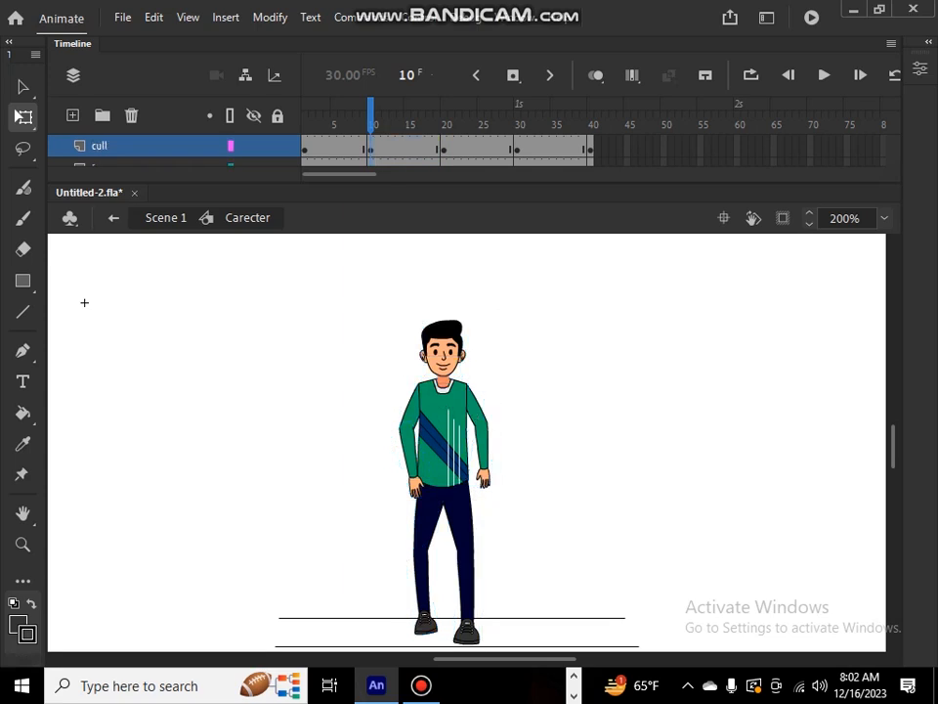
pyautogui.hotkey('ctrl', 'z')
pyautogui.hotkey('ctrl', 'z')
# Step: Check the poses in the frames just before and after frame 10
pyautogui.press(',')
pyautogui.press(',')
pyautogui.press(',')
pyautogui.press(',')
pyautogui.press(',')
pyautogui.press('.')
pyautogui.press('.')
pyautogui.press('.')
pyautogui.press('.')
pyautogui.press('.')
pyautogui.press('.')
pyautogui.press('.')
pyautogui.press(',')
pyautogui.press(',')
# Step: Select the head, torso and both arms at frame 10 and nudge them up slightly over the legs
pyautogui.moveTo(339, 325); pyautogui.dragTo(502, 458)
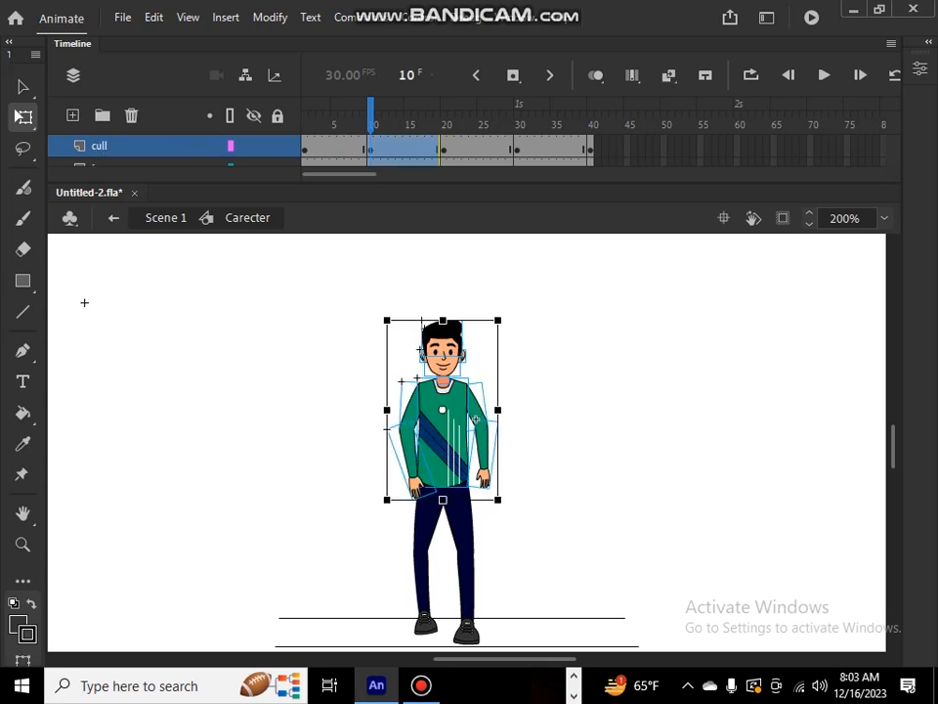
pyautogui.press('Up')
pyautogui.press('Up')
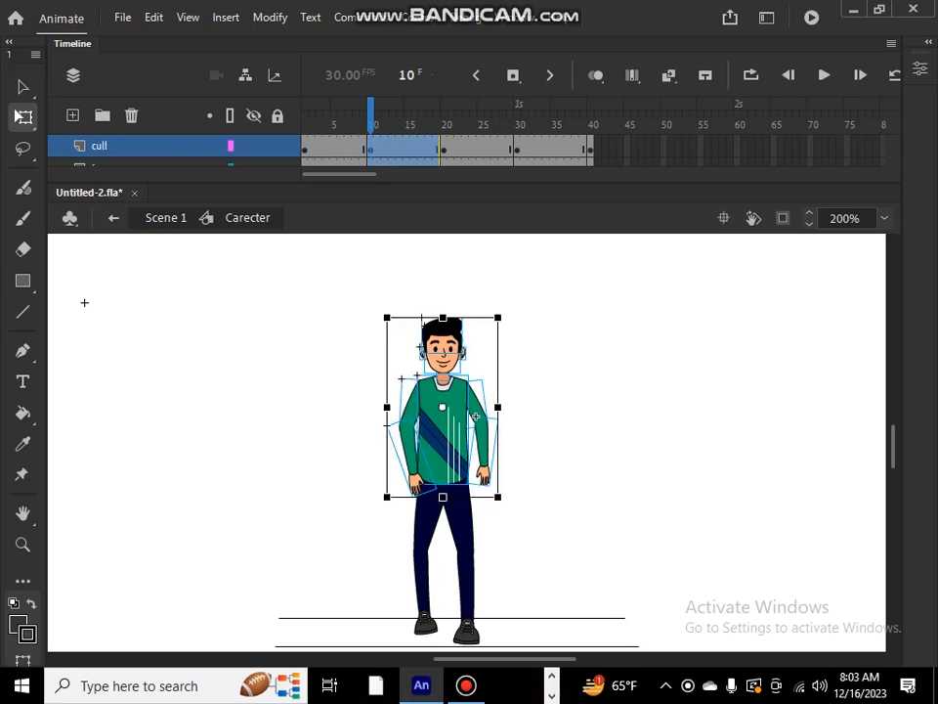
pyautogui.click(84, 302)
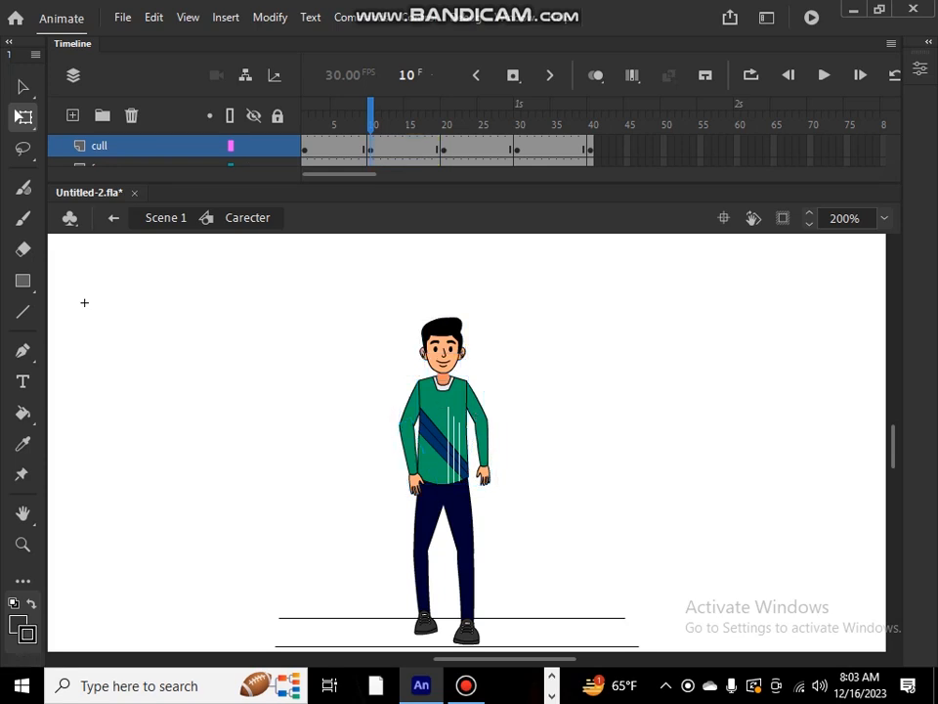
# Step: Step back and forth through frames 1 to 20 to examine how the body rises and falls between the keyframes
pyautogui.press(',')
pyautogui.press(',')
pyautogui.press(',')
pyautogui.press(',')
pyautogui.press(',')
pyautogui.press('.')
pyautogui.press('.')
pyautogui.press('.')
pyautogui.press('.')
pyautogui.press('.')
pyautogui.press('.')
pyautogui.press('.')
pyautogui.press('.')
pyautogui.press('.')
pyautogui.press('.')
pyautogui.press('.')
pyautogui.press('.')
pyautogui.press('.')
pyautogui.press('.')
pyautogui.press('.')
pyautogui.press('.')
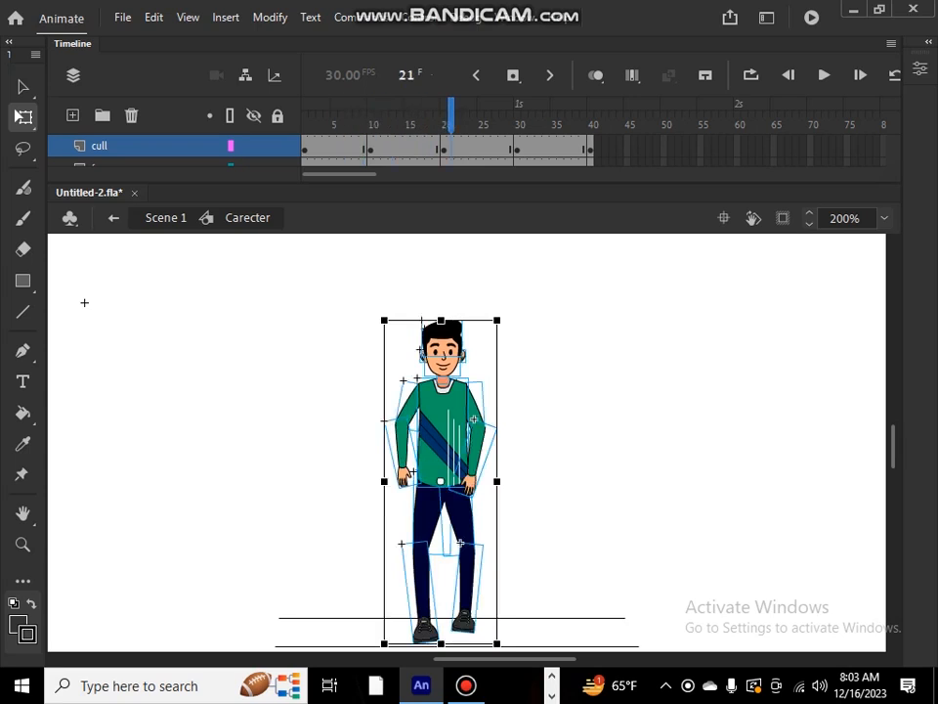
pyautogui.click(84, 302)
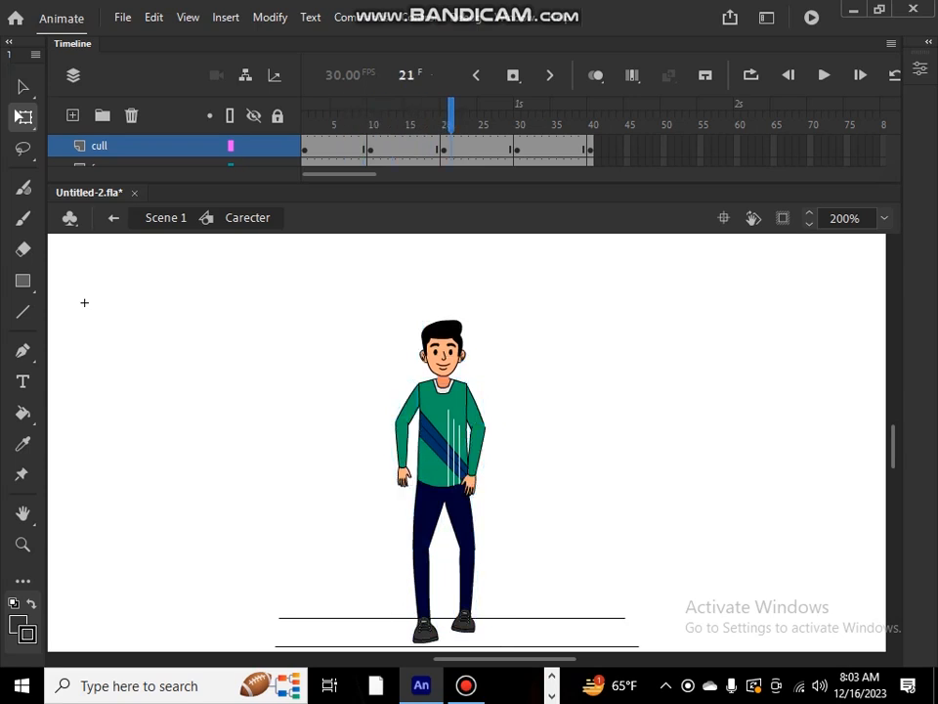
pyautogui.press(',')
pyautogui.press(',')
pyautogui.press(',')
pyautogui.press(',')
pyautogui.press(',')
pyautogui.press(',')
pyautogui.press(',')
pyautogui.press(',')
pyautogui.press(',')
pyautogui.press(',')
pyautogui.press(',')
pyautogui.press(',')
pyautogui.press(',')
pyautogui.press('.')
pyautogui.press('.')
pyautogui.press('.')
pyautogui.press('.')
pyautogui.press('.')
pyautogui.press('.')
pyautogui.press('.')
pyautogui.press('.')
pyautogui.press('.')
pyautogui.press('.')
pyautogui.press('.')
pyautogui.press('.')
pyautogui.press('.')
pyautogui.press(',')
pyautogui.press(',')
pyautogui.press(',')
pyautogui.press(',')
pyautogui.press(',')
pyautogui.press(',')
pyautogui.press(',')
pyautogui.press(',')
pyautogui.press(',')
pyautogui.press(',')
pyautogui.press(',')
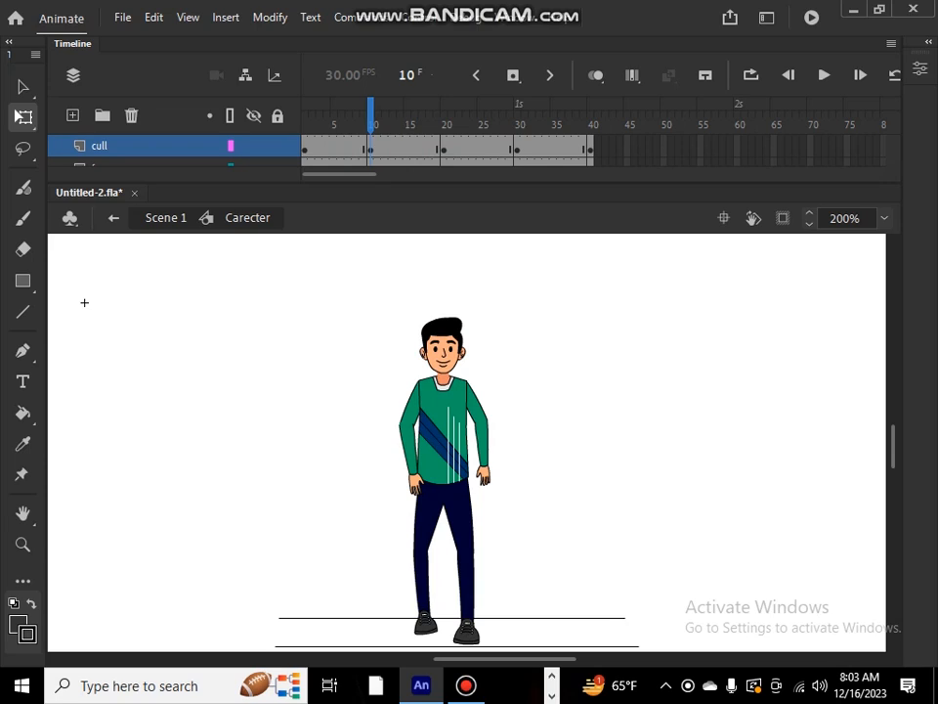
# Step: At frame 10, set the pivot of the character's right arm at the shoulder and rotate the whole arm slightly outward
pyautogui.moveTo(388, 403); pyautogui.dragTo(410, 483)
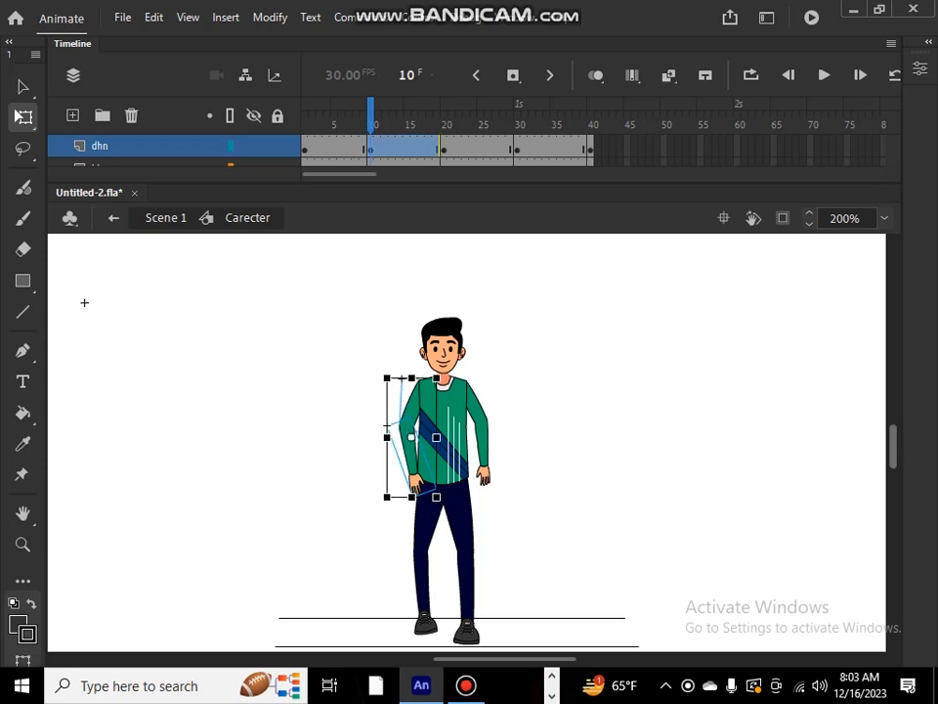
pyautogui.hotkey('ctrl', '=')
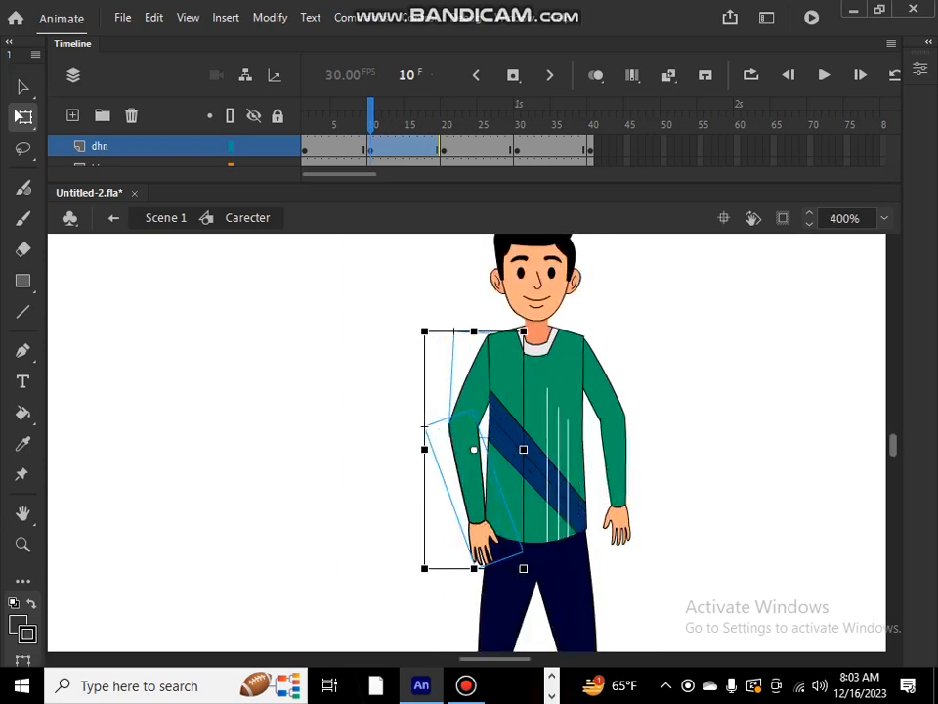
pyautogui.moveTo(370, 105)
pyautogui.mouseDown()
pyautogui.moveTo(473, 105)
pyautogui.moveTo(360, 104)
pyautogui.moveTo(372, 104)
pyautogui.mouseUp()
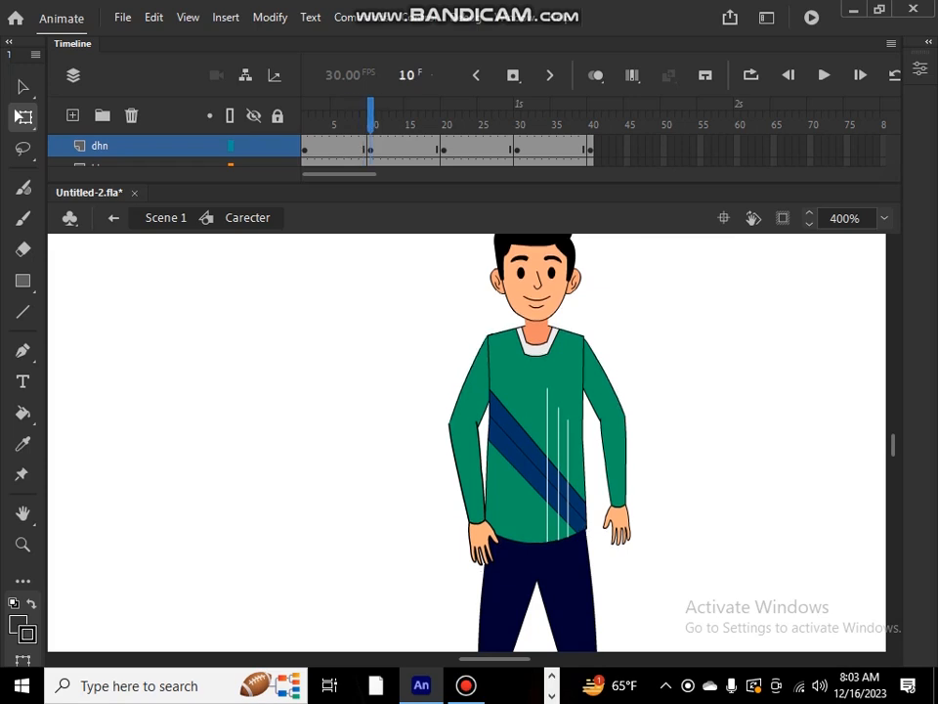
pyautogui.moveTo(425, 373); pyautogui.dragTo(488, 352)
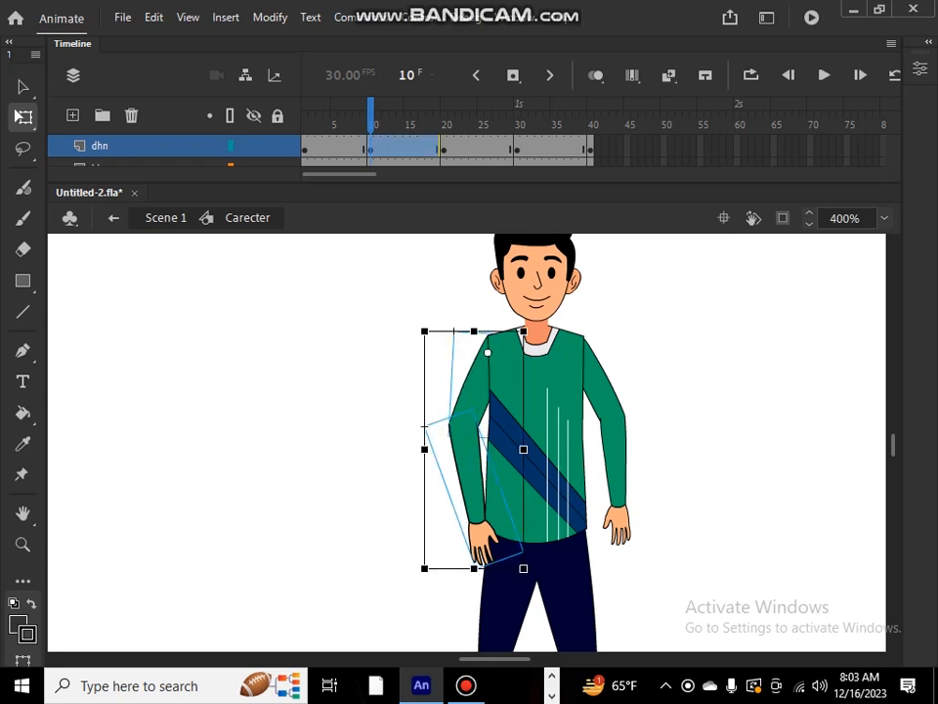
pyautogui.moveTo(424, 426)
pyautogui.mouseDown()
pyautogui.moveTo(418, 438)
pyautogui.moveTo(420, 422)
pyautogui.mouseUp()
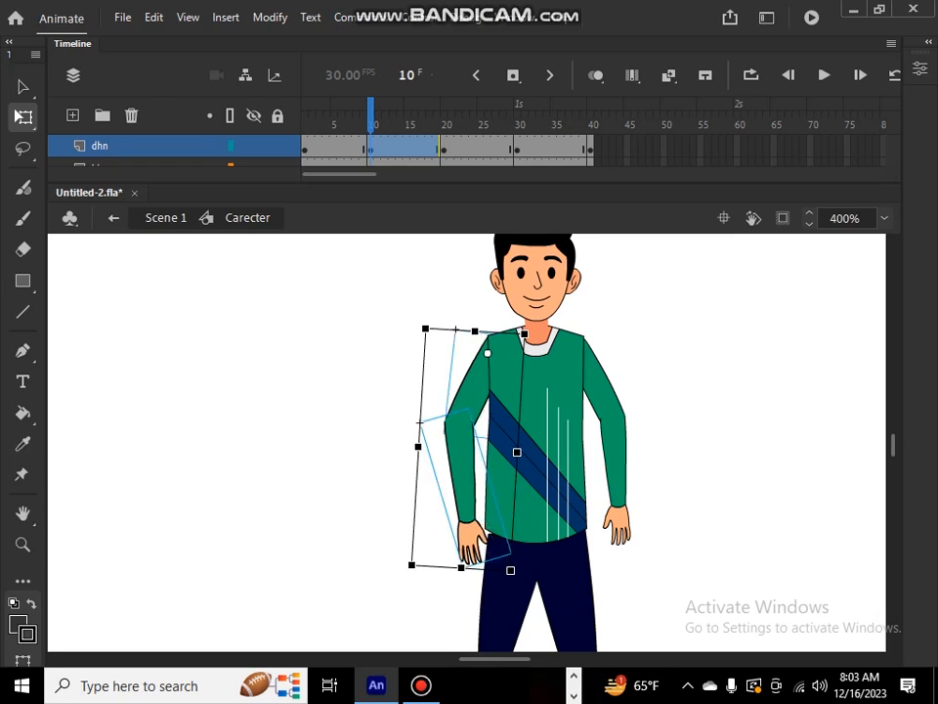
pyautogui.click(352, 391)
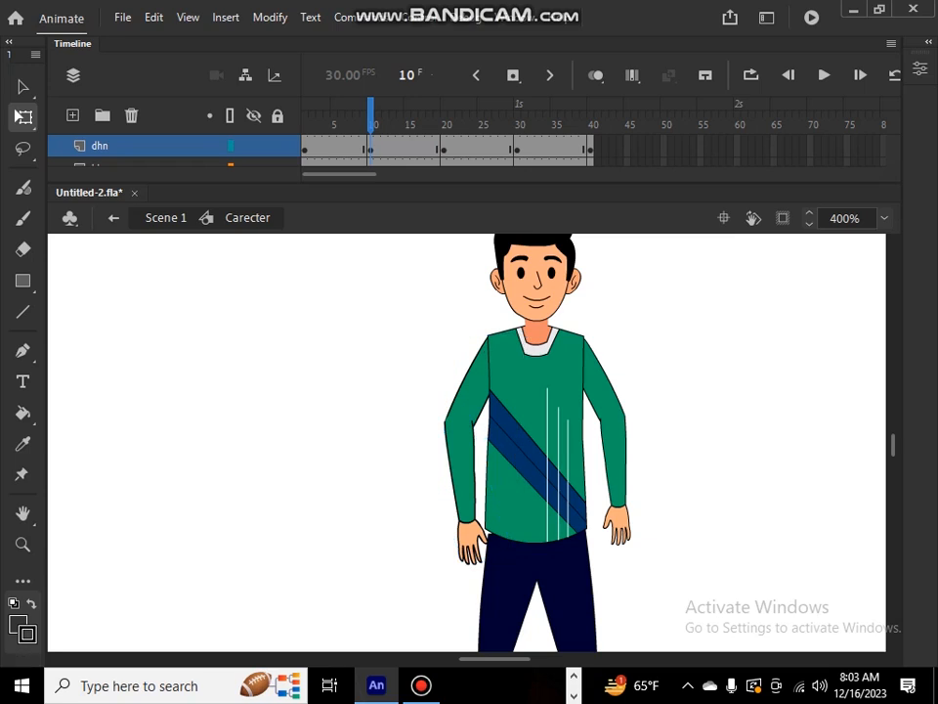
# Step: Select both thighs at frame 10 and nudge them up slightly under the shirt
pyautogui.moveTo(429, 580); pyautogui.dragTo(636, 650)
pyautogui.moveTo(633, 685)
pyautogui.moveTo(455, 598); pyautogui.dragTo(618, 612)
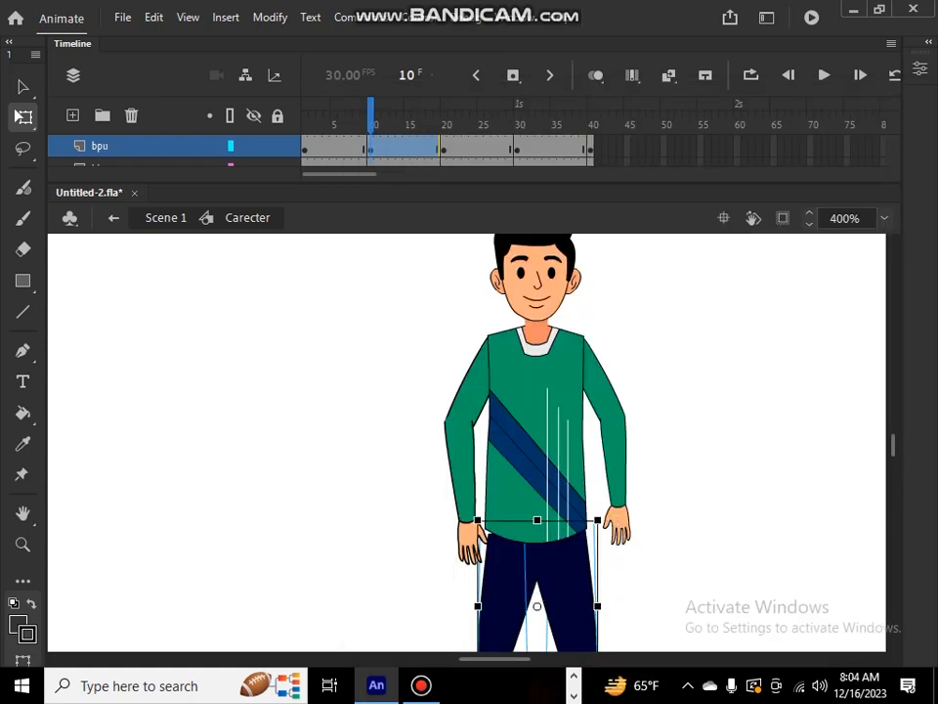
pyautogui.press('Up')
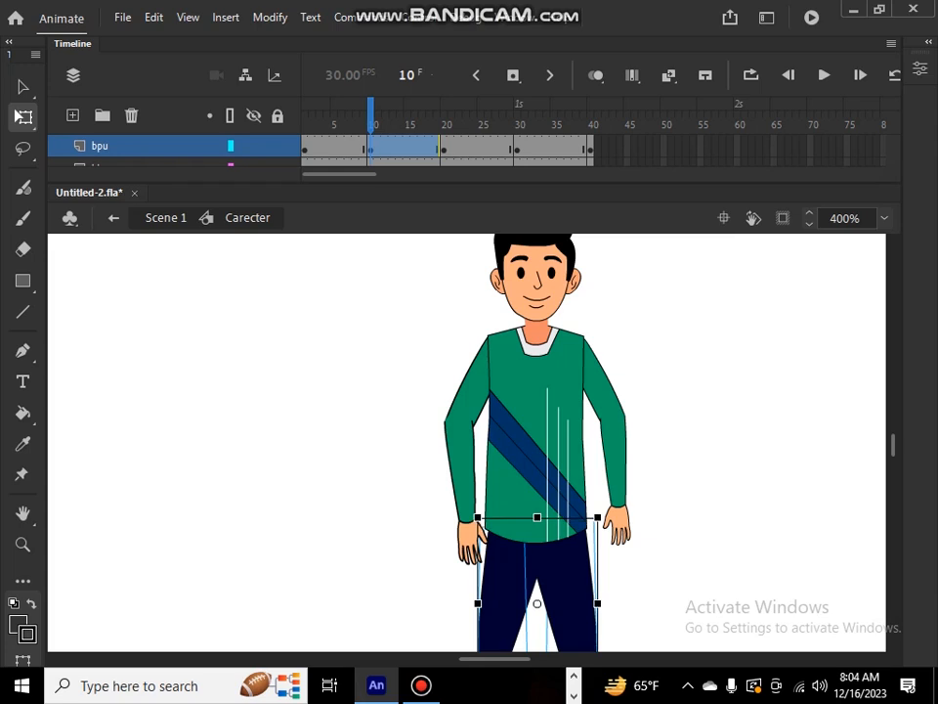
pyautogui.press('Escape')
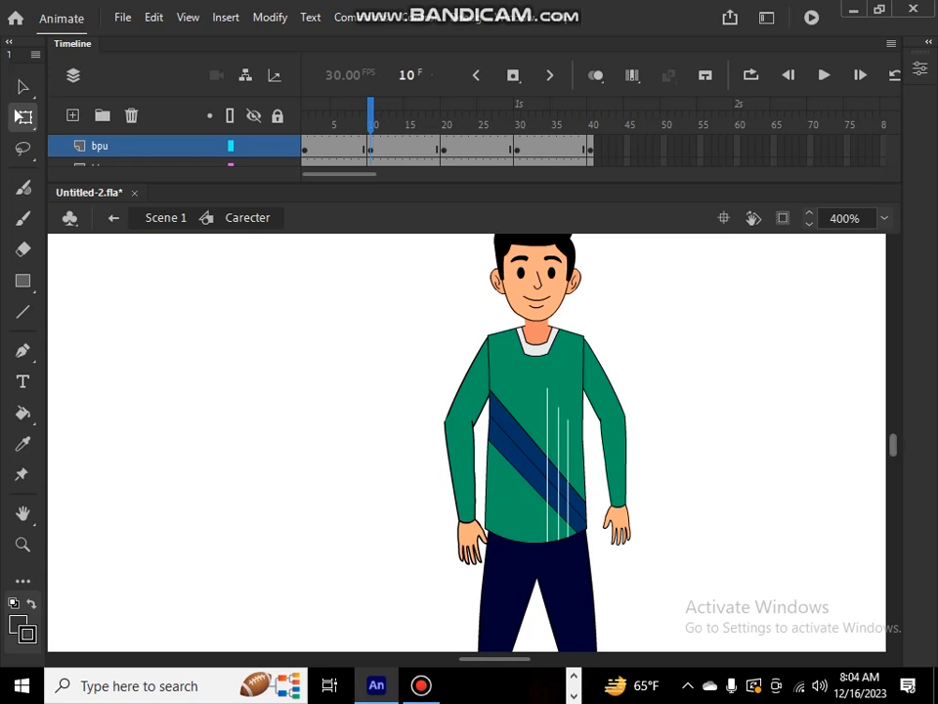
pyautogui.scroll(-5, 468, 441)
pyautogui.scroll(1, 467, 441)
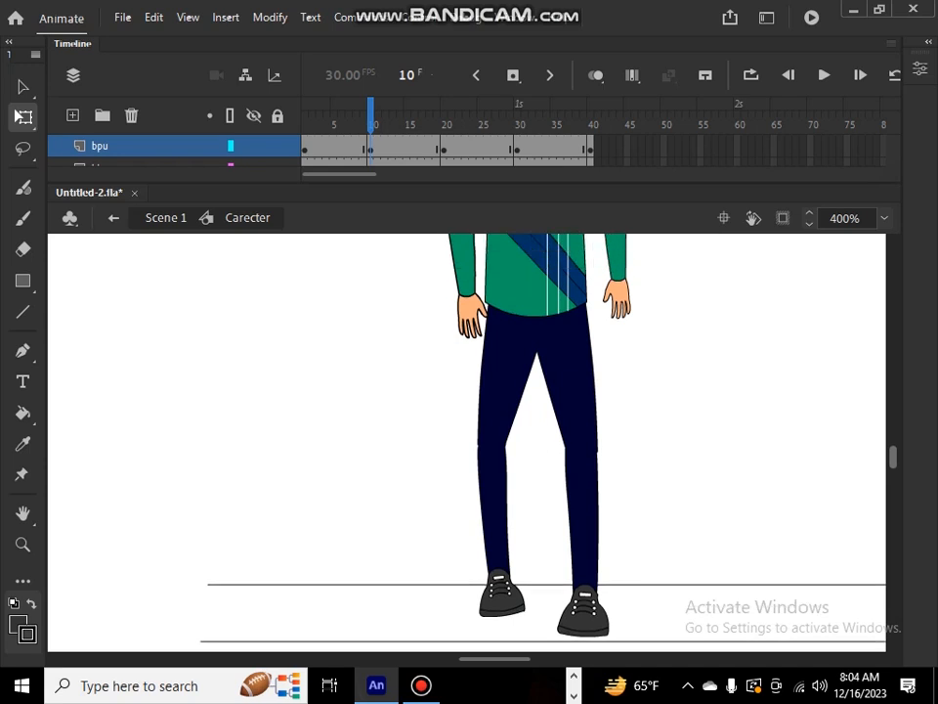
pyautogui.scroll(2, 467, 442)
pyautogui.scroll(-1, 468, 441)
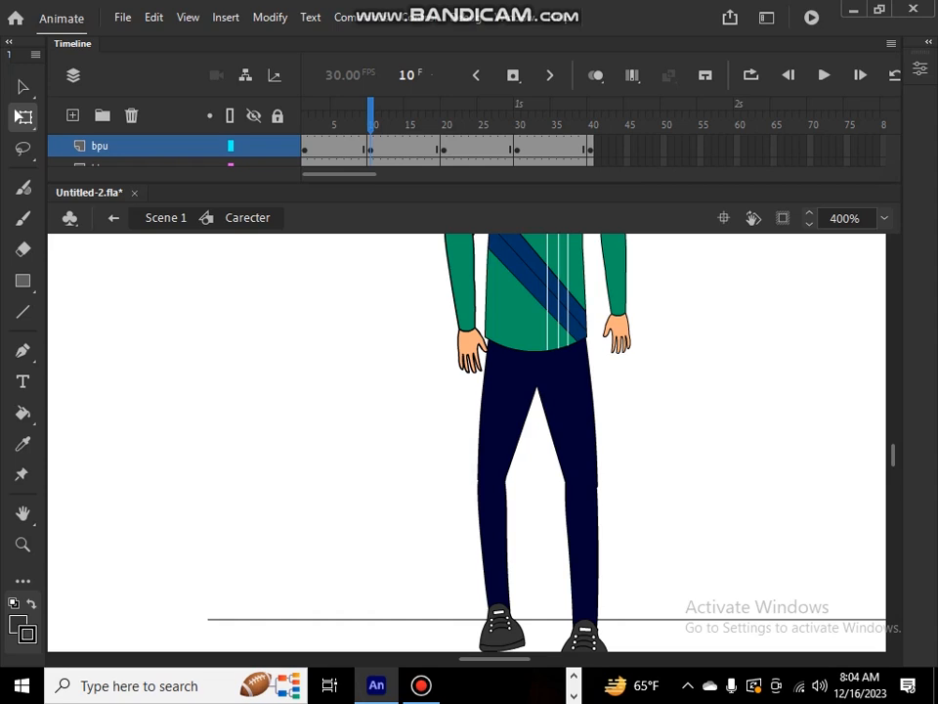
# Step: Set the pivot of the character's left arm at the shoulder and rotate the whole arm slightly inward toward the body
pyautogui.scroll(5, 467, 442)
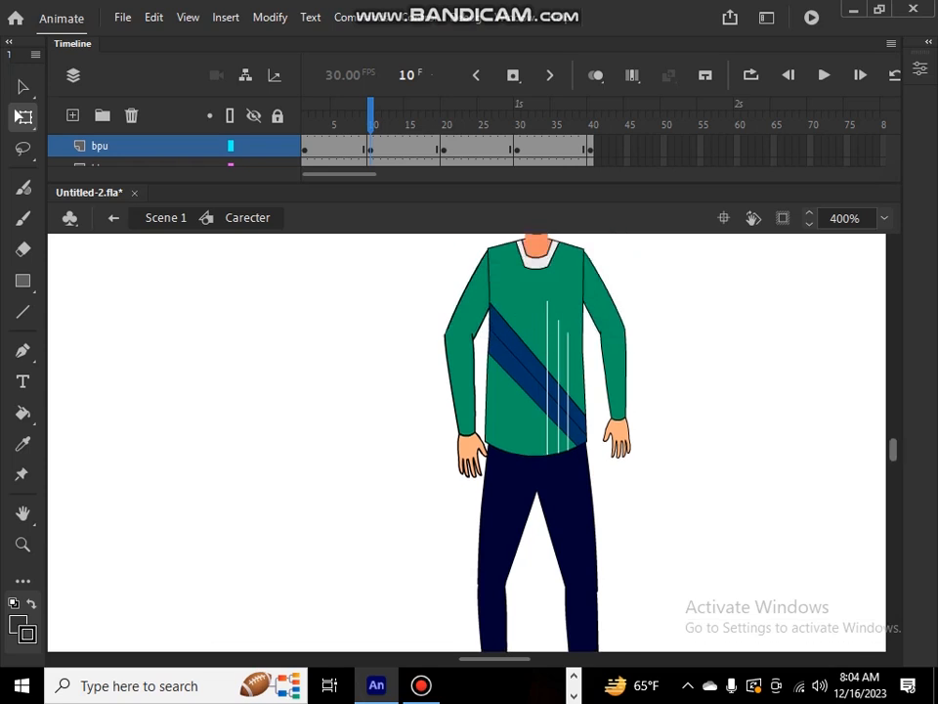
pyautogui.moveTo(678, 336); pyautogui.dragTo(583, 300)
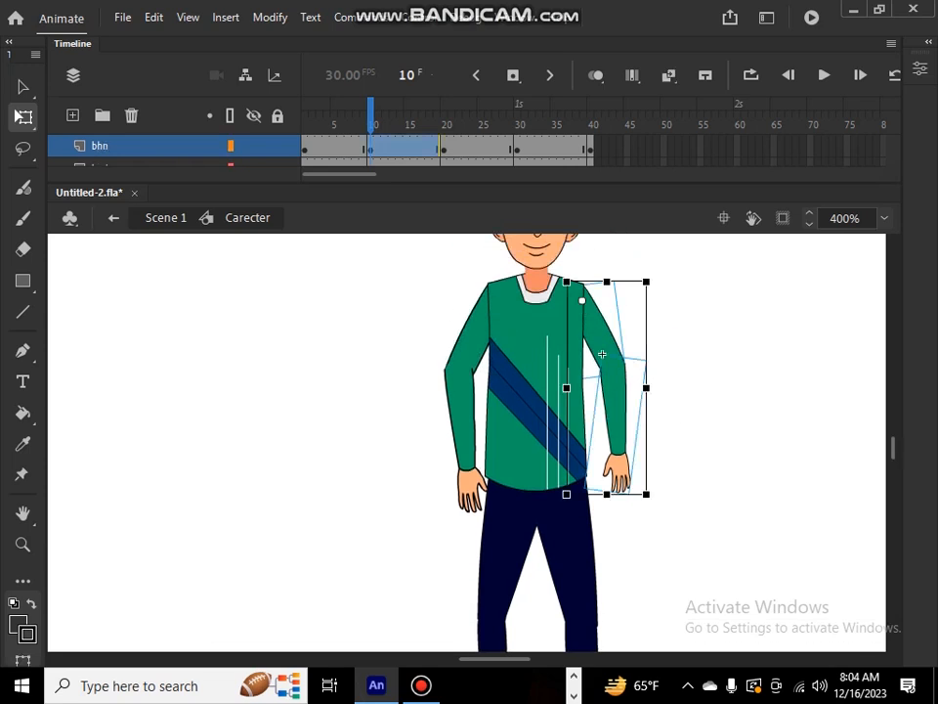
pyautogui.moveTo(651, 499); pyautogui.dragTo(632, 503)
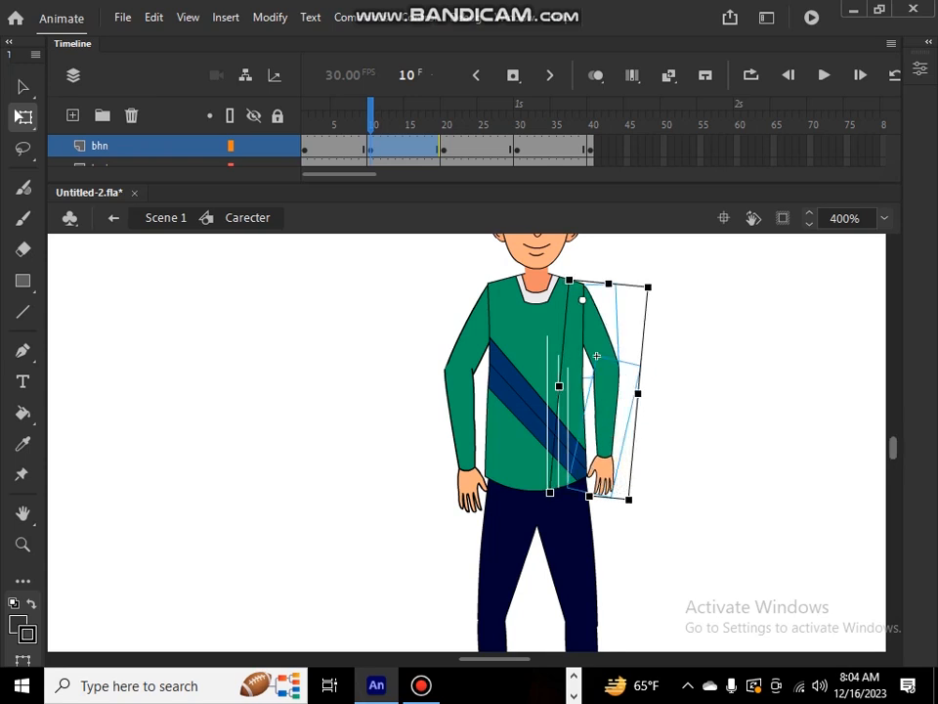
pyautogui.scroll(-4, 596, 356)
pyautogui.press('Escape')
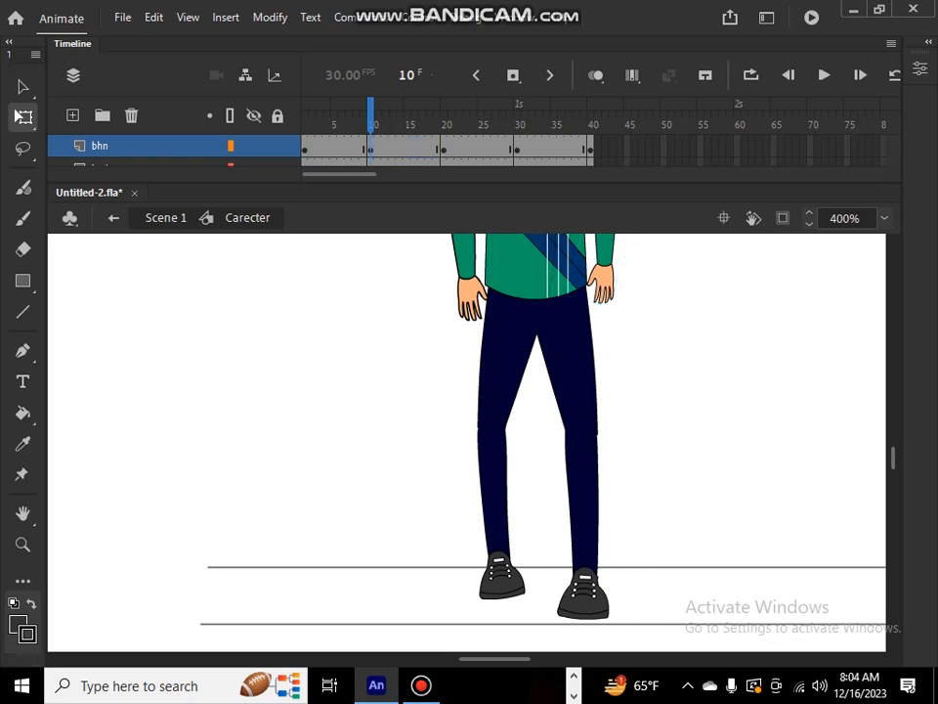
# Step: Try rotating the character's right thigh inward about the hip and realigning the lower leg beneath it
pyautogui.moveTo(456, 389); pyautogui.dragTo(518, 548)
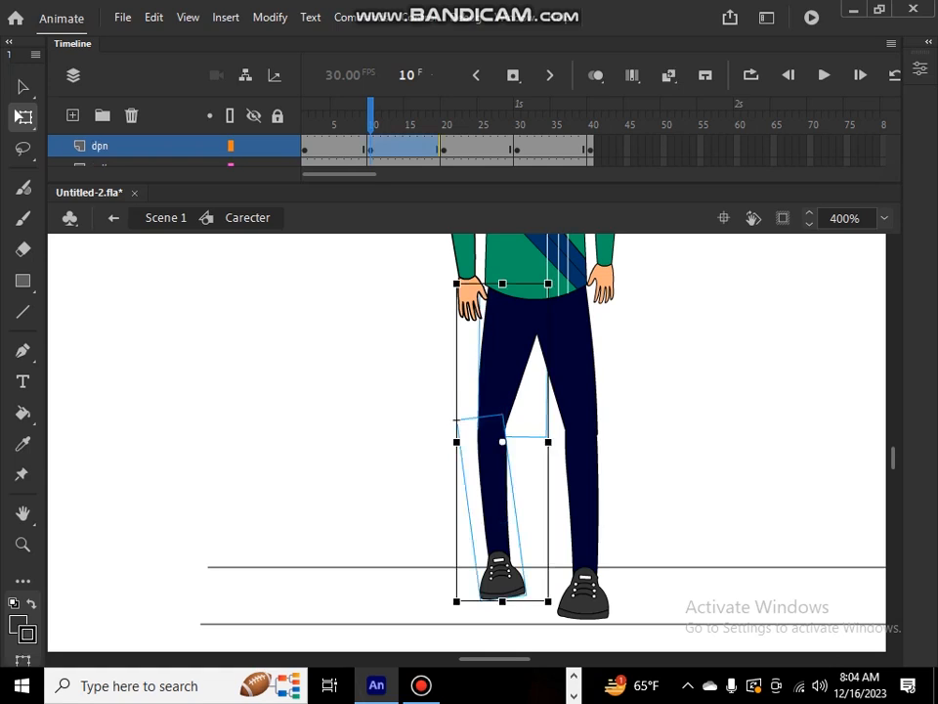
pyautogui.press('Escape')
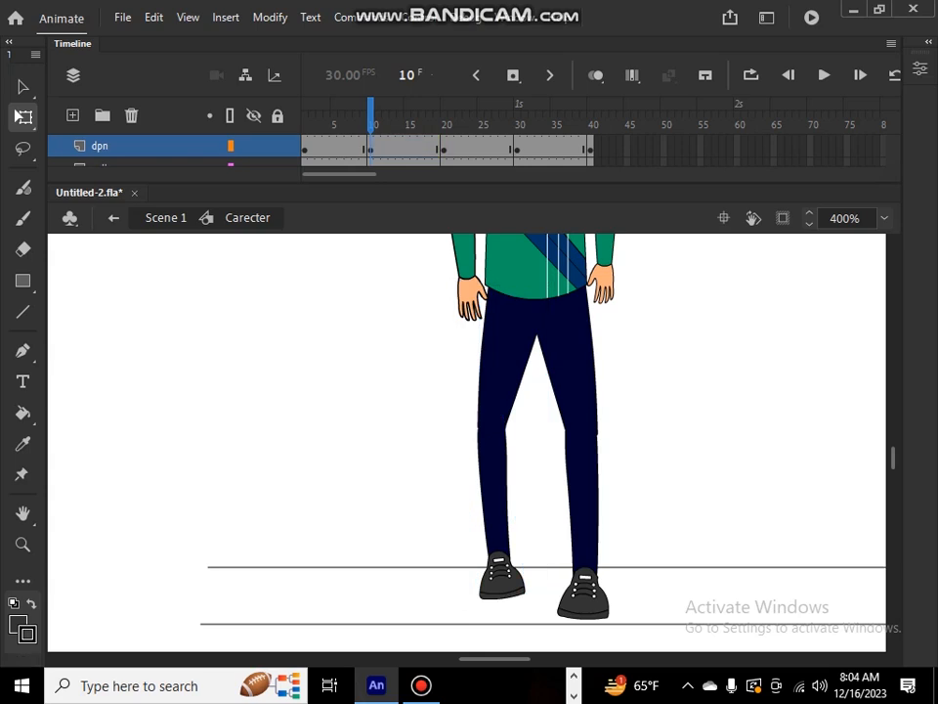
pyautogui.click(501, 367)
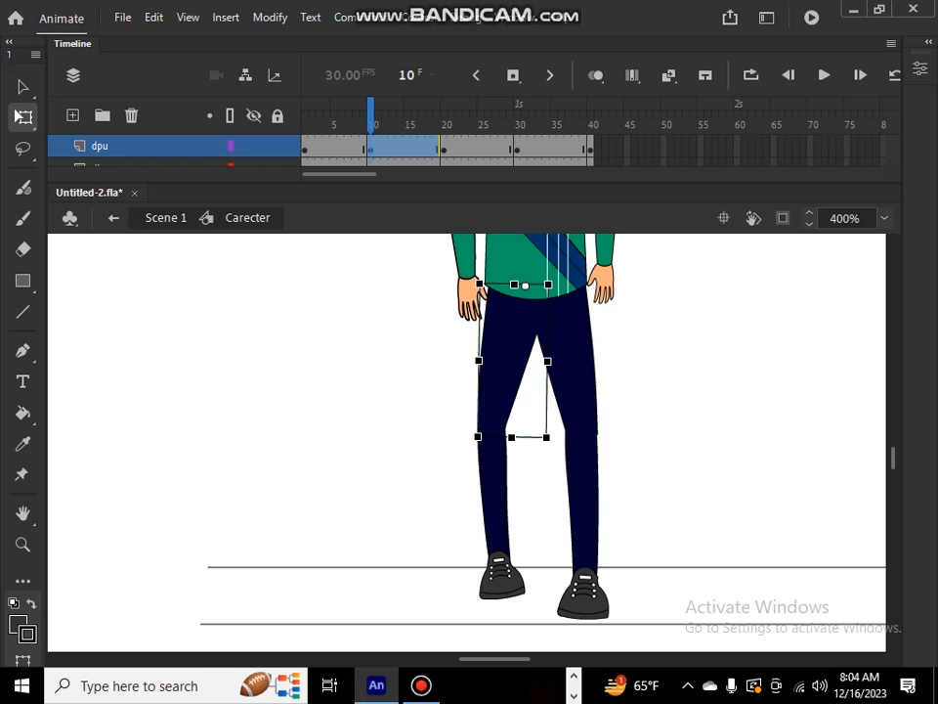
pyautogui.press('Return')
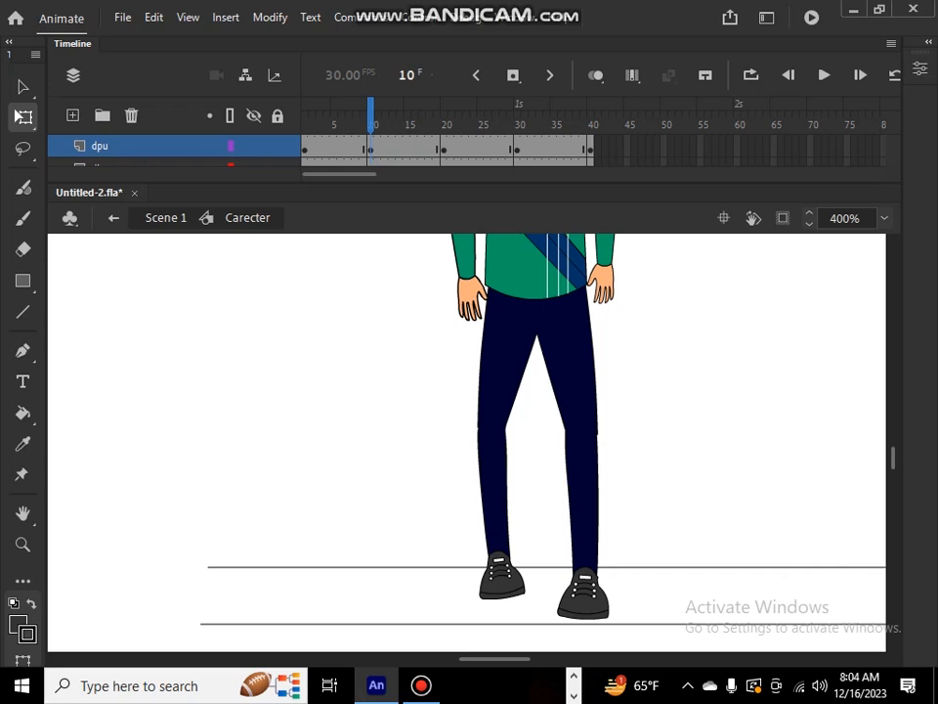
pyautogui.click(505, 367)
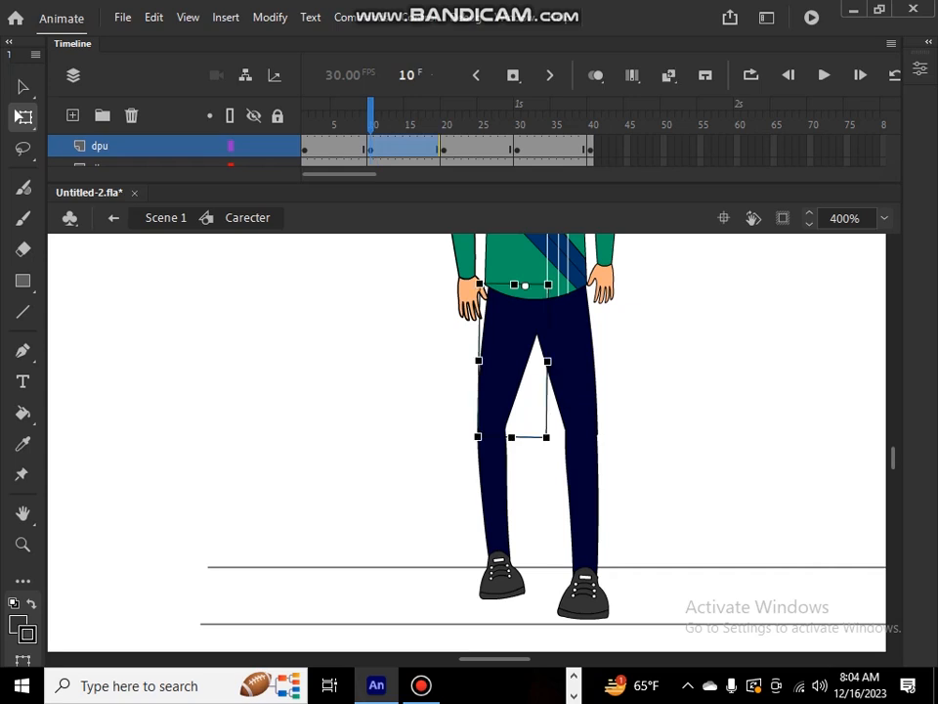
pyautogui.moveTo(549, 440); pyautogui.dragTo(557, 436)
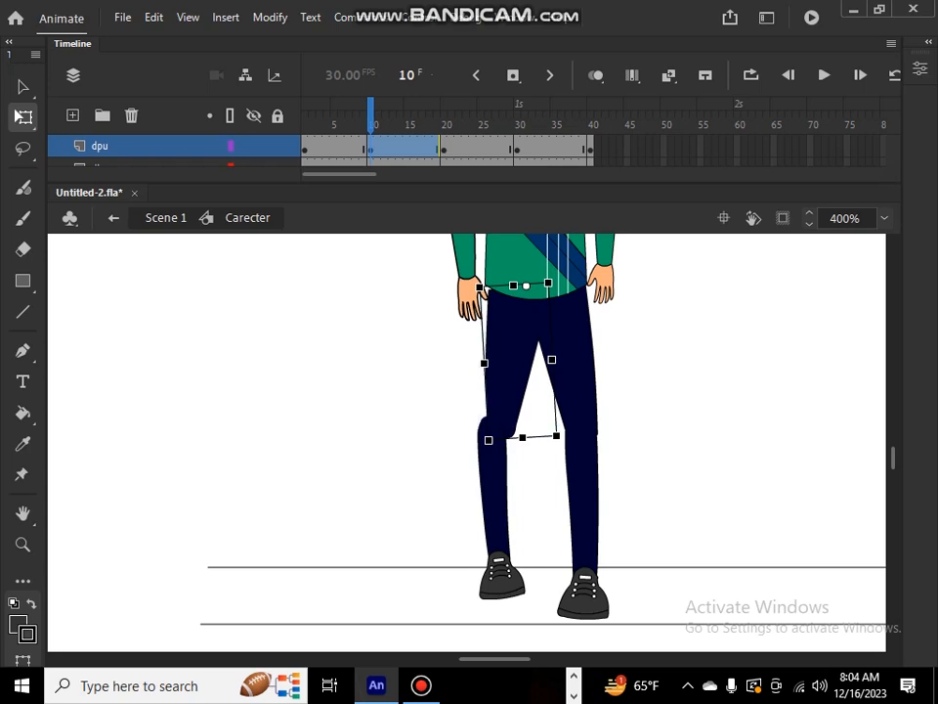
pyautogui.click(495, 496)
pyautogui.press('Right')
pyautogui.press('Right')
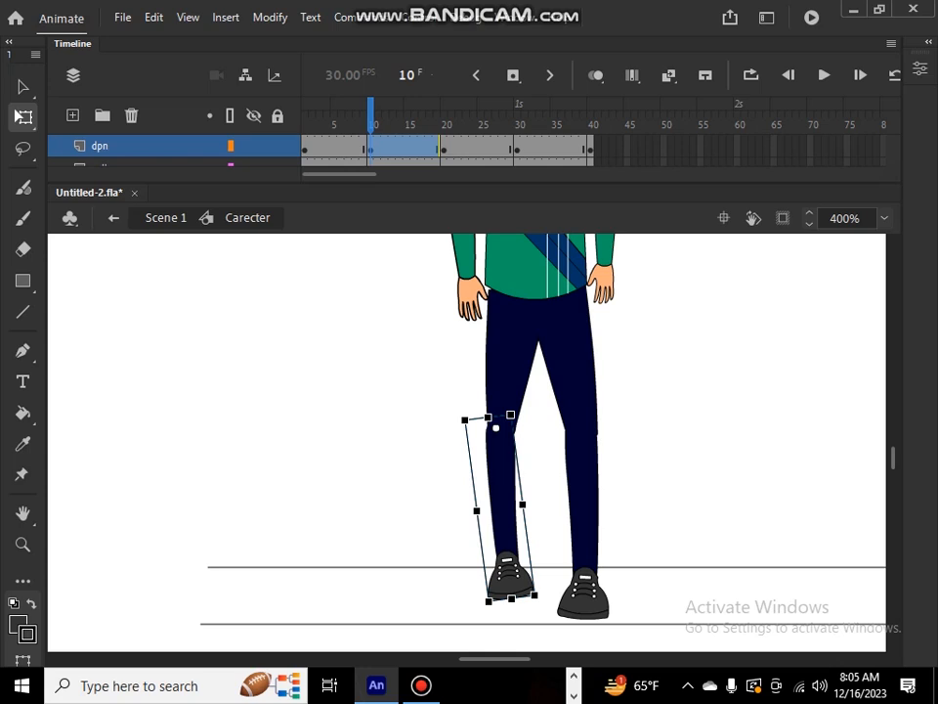
pyautogui.moveTo(489, 602); pyautogui.dragTo(478, 600)
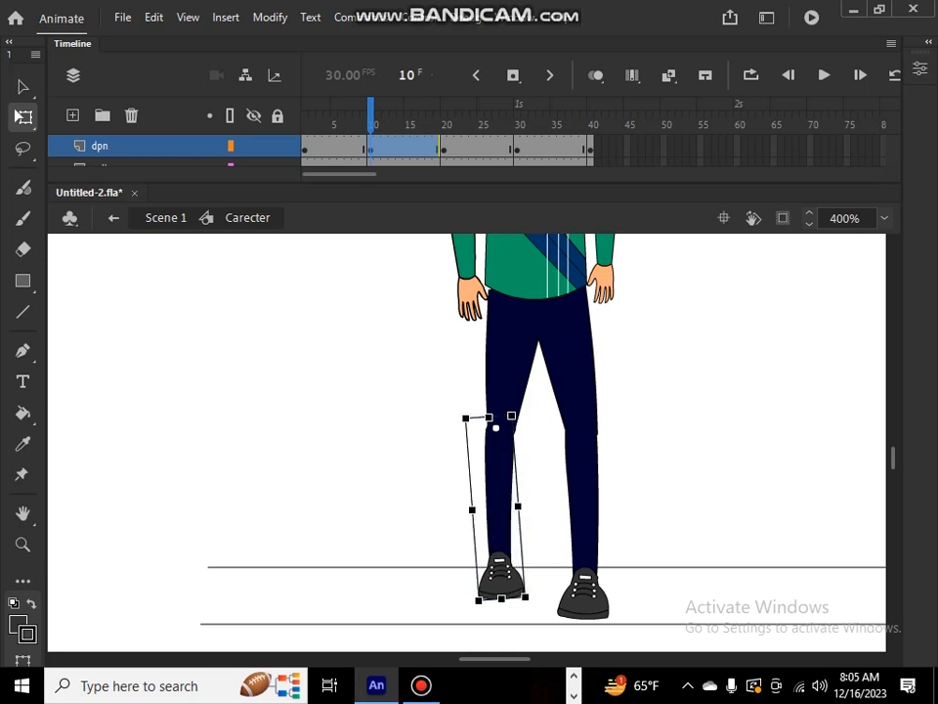
pyautogui.press('Escape')
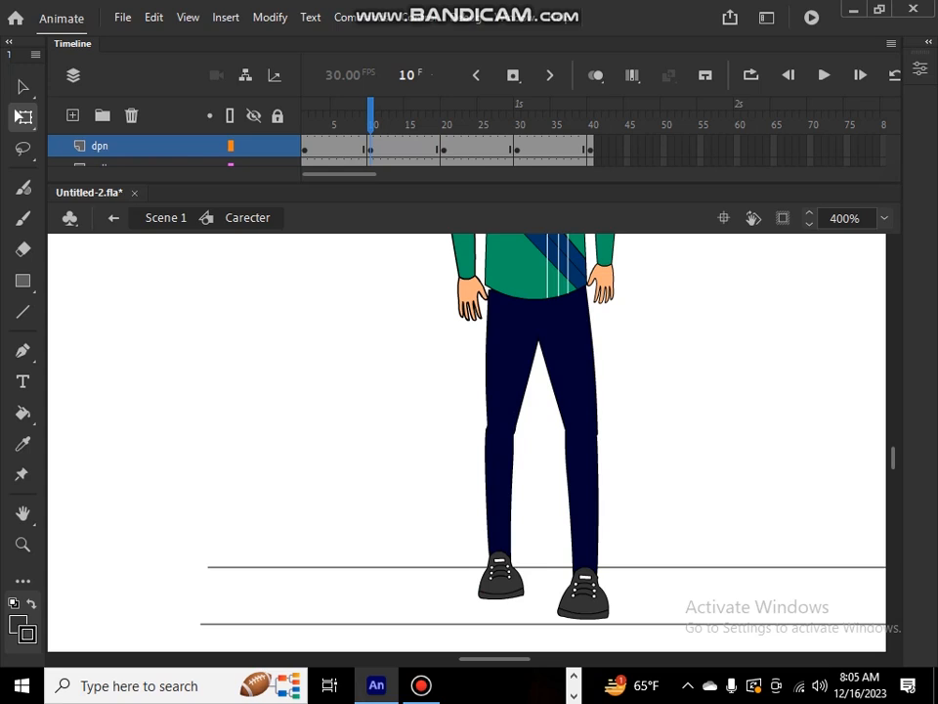
# Step: Try small lower-leg nudges, and return the character's right thigh and lower leg to their pose before the inward rotation
pyautogui.click(499, 509)
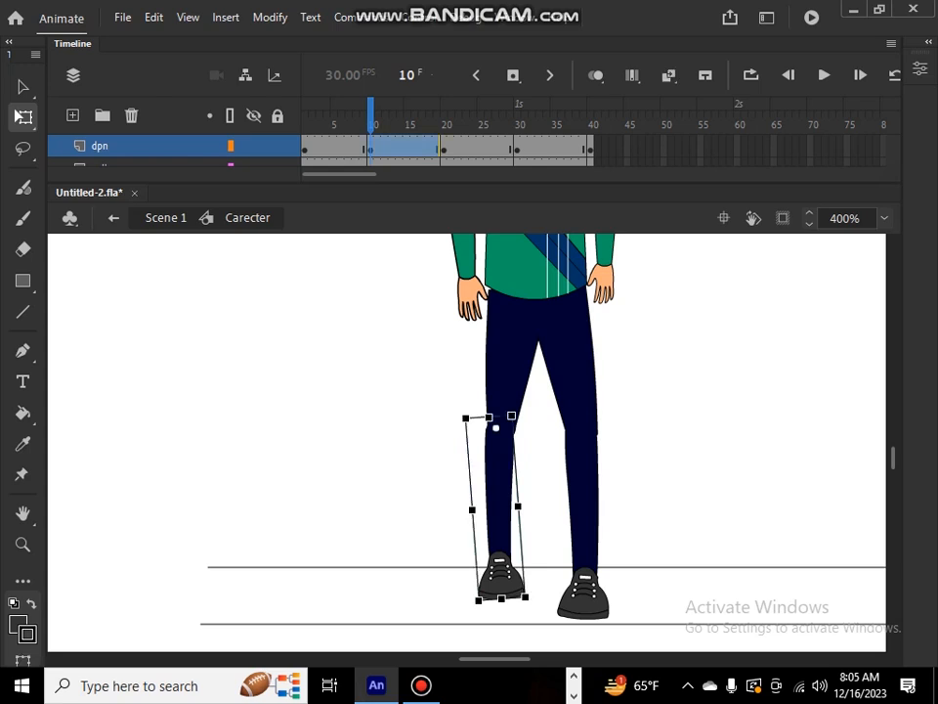
pyautogui.press('Up')
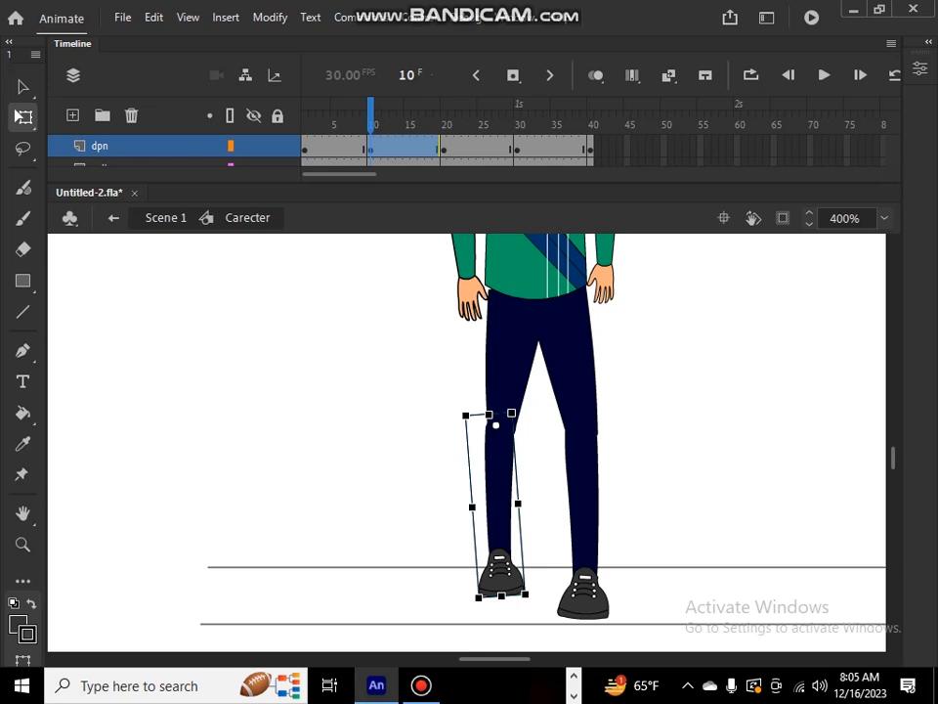
pyautogui.press('Down')
pyautogui.moveTo(526, 598); pyautogui.dragTo(536, 597)
pyautogui.press('Left')
pyautogui.press('Left')
pyautogui.press('Left')
pyautogui.click(505, 376)
pyautogui.moveTo(486, 441); pyautogui.dragTo(477, 438)
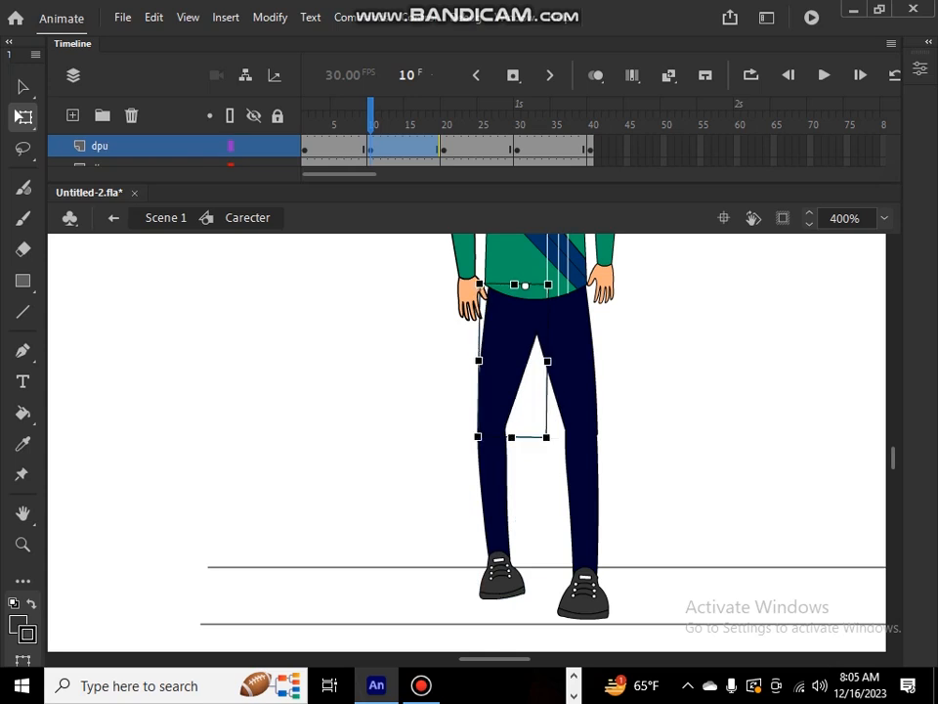
# Step: Shorten the character's right thigh slightly and move the lower leg up to line up with the raised knee
pyautogui.click(396, 299)
pyautogui.click(504, 375)
pyautogui.moveTo(511, 437)
pyautogui.mouseDown()
pyautogui.moveTo(512, 413)
pyautogui.moveTo(510, 420)
pyautogui.mouseUp()
pyautogui.click(494, 459)
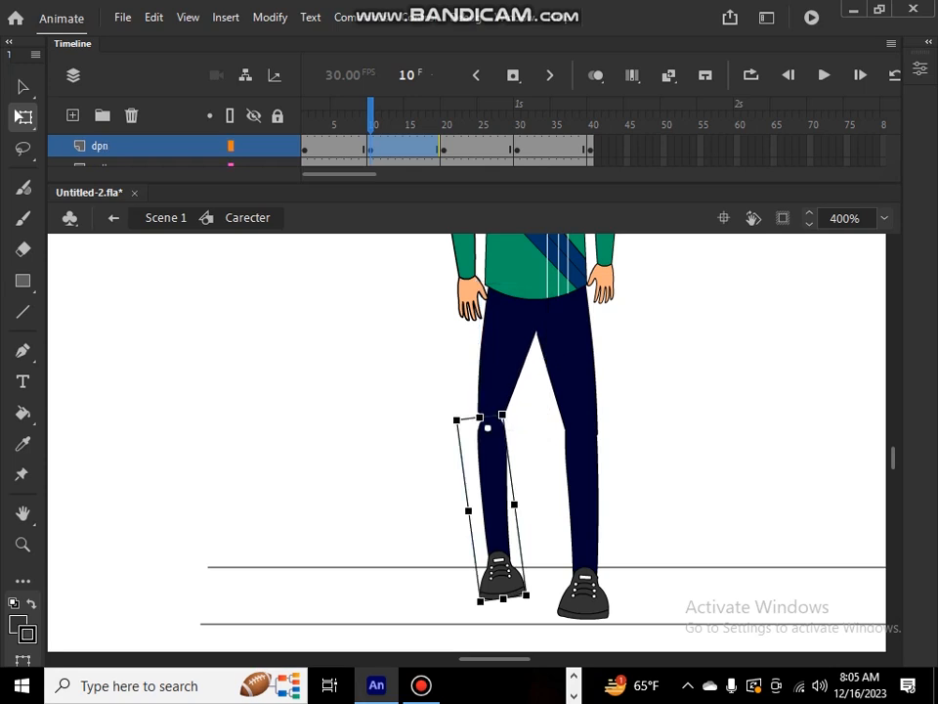
pyautogui.moveTo(494, 459); pyautogui.dragTo(491, 439)
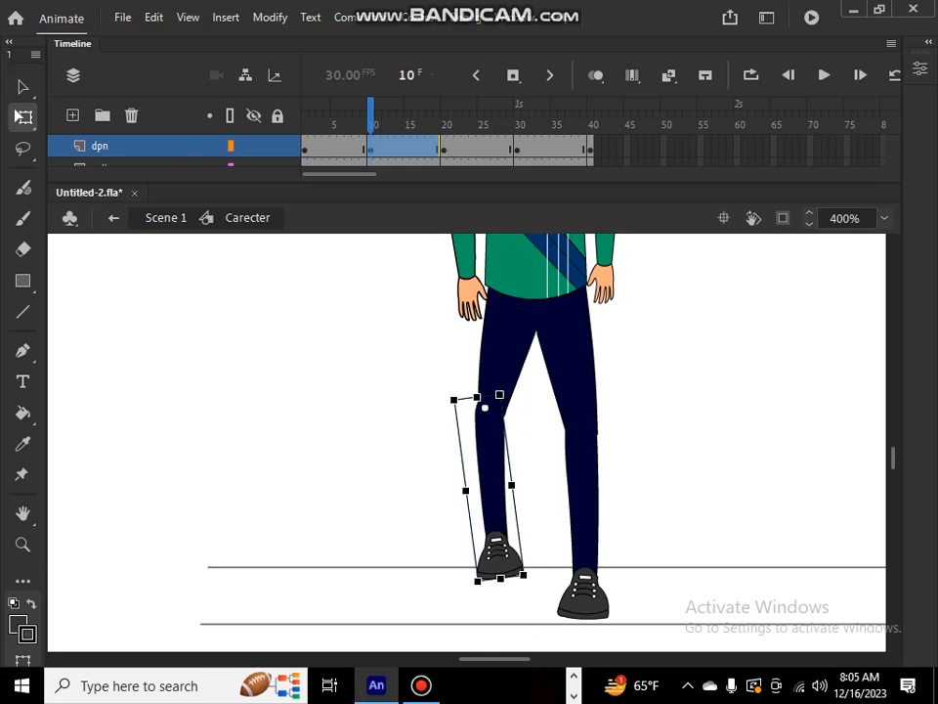
pyautogui.press('Right')
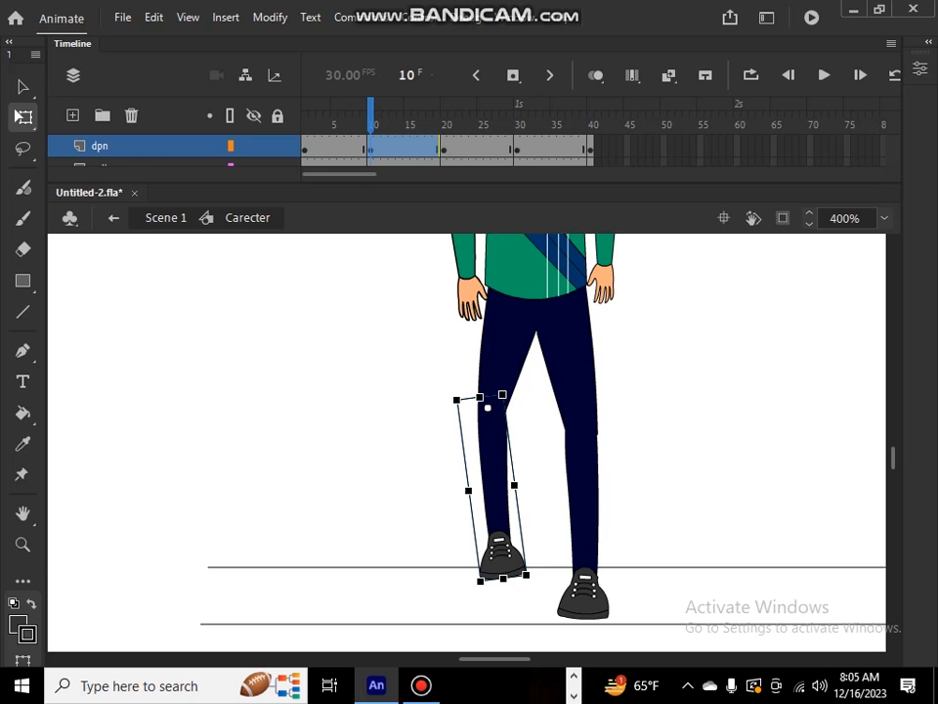
pyautogui.press('Escape')
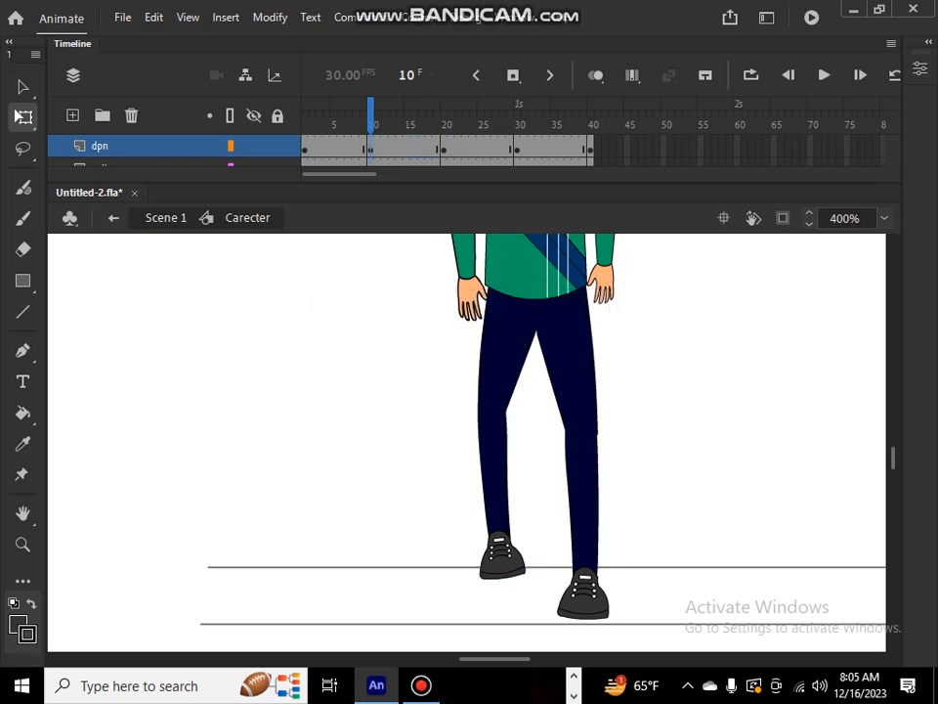
# Step: Rotate the character's left thigh slightly inward about the hip at frame 10 and move the lower leg inward and up to meet the knee
pyautogui.moveTo(628, 348); pyautogui.dragTo(551, 420)
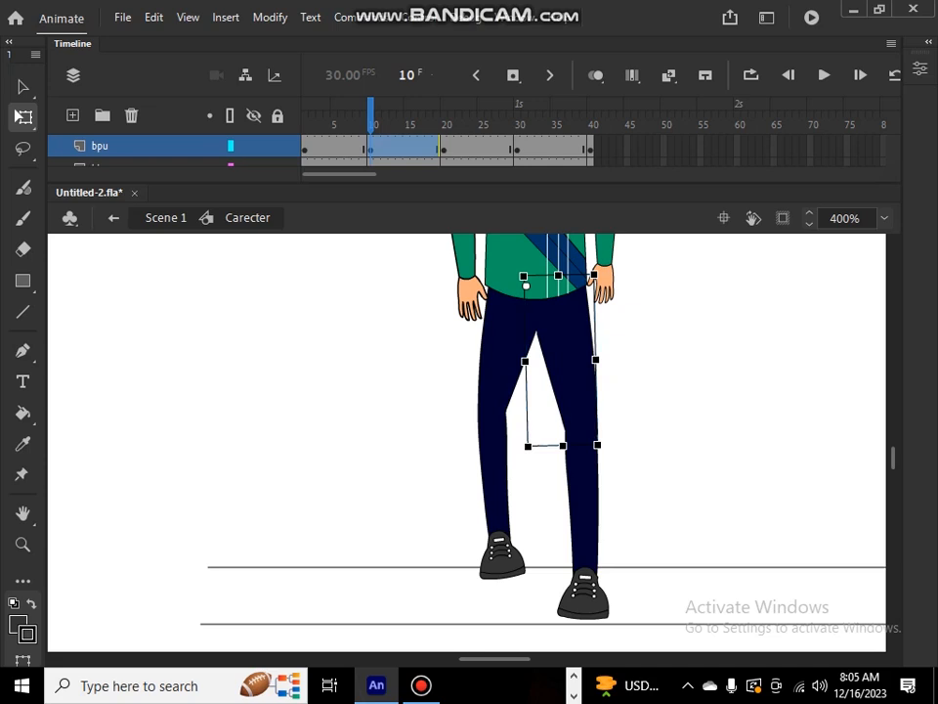
pyautogui.moveTo(600, 447); pyautogui.dragTo(587, 451)
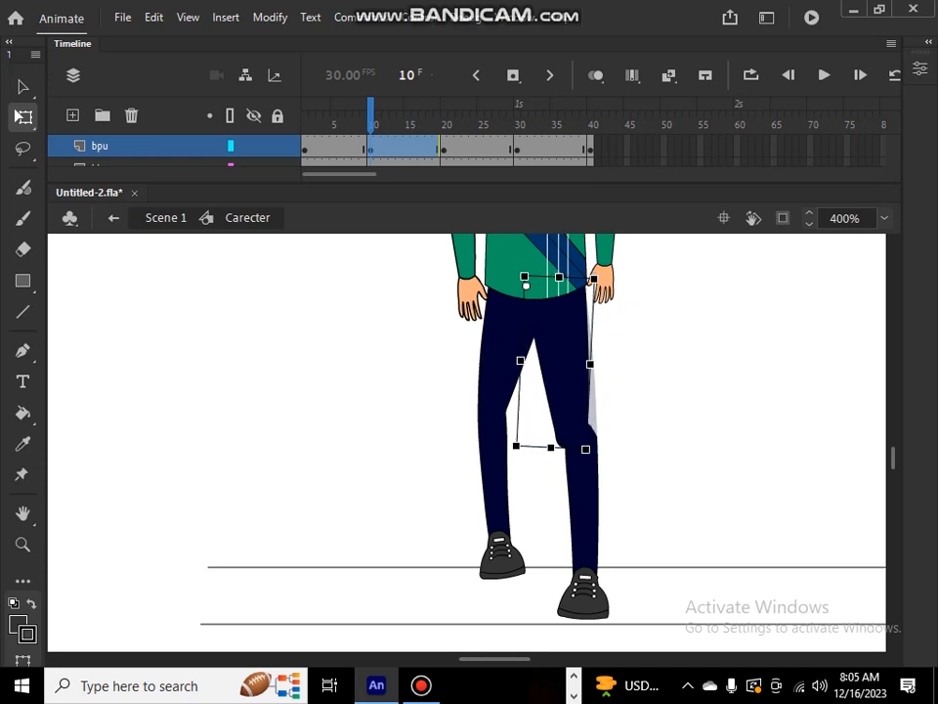
pyautogui.click(583, 489)
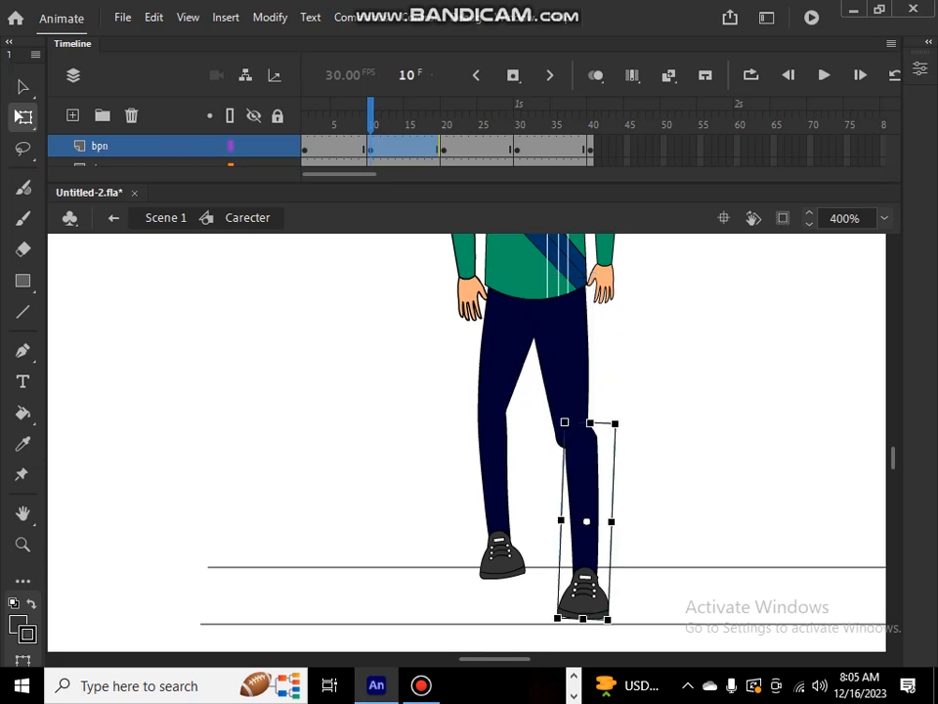
pyautogui.press('Left')
pyautogui.press('Left')
pyautogui.press('Left')
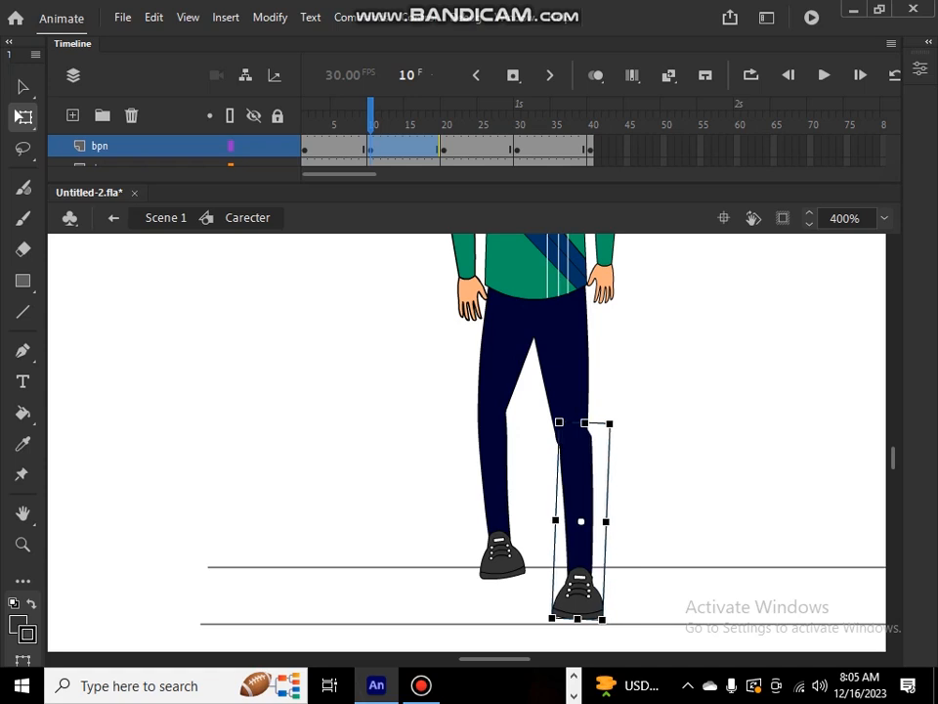
pyautogui.press('Up')
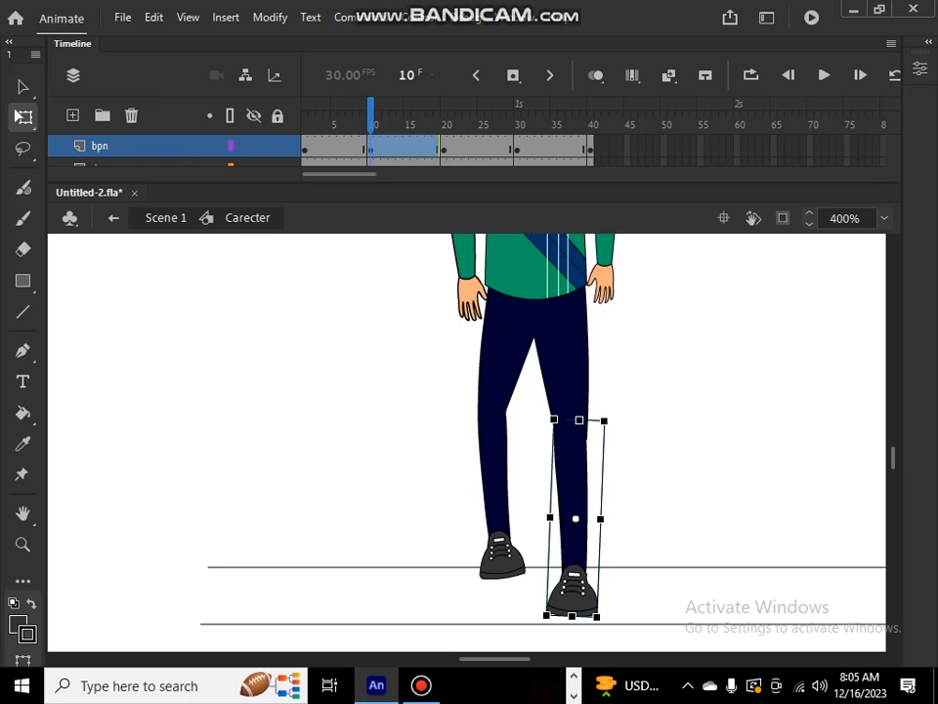
pyautogui.press('Escape')
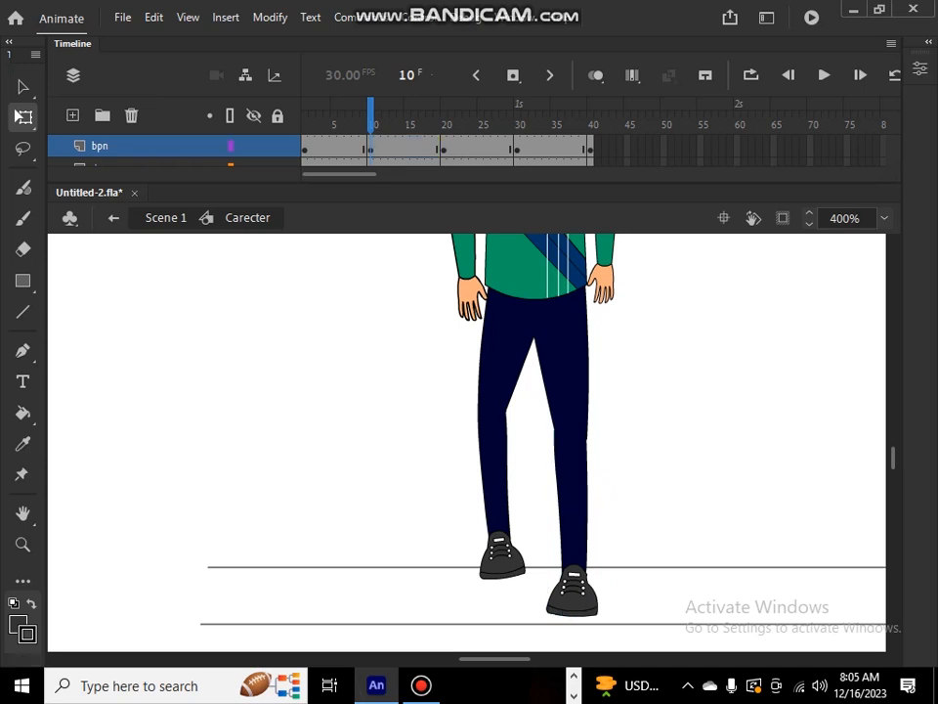
# Step: At frame 30, nudge the character's head, torso and upper arms up slightly
pyautogui.moveTo(370, 115); pyautogui.dragTo(519, 116)
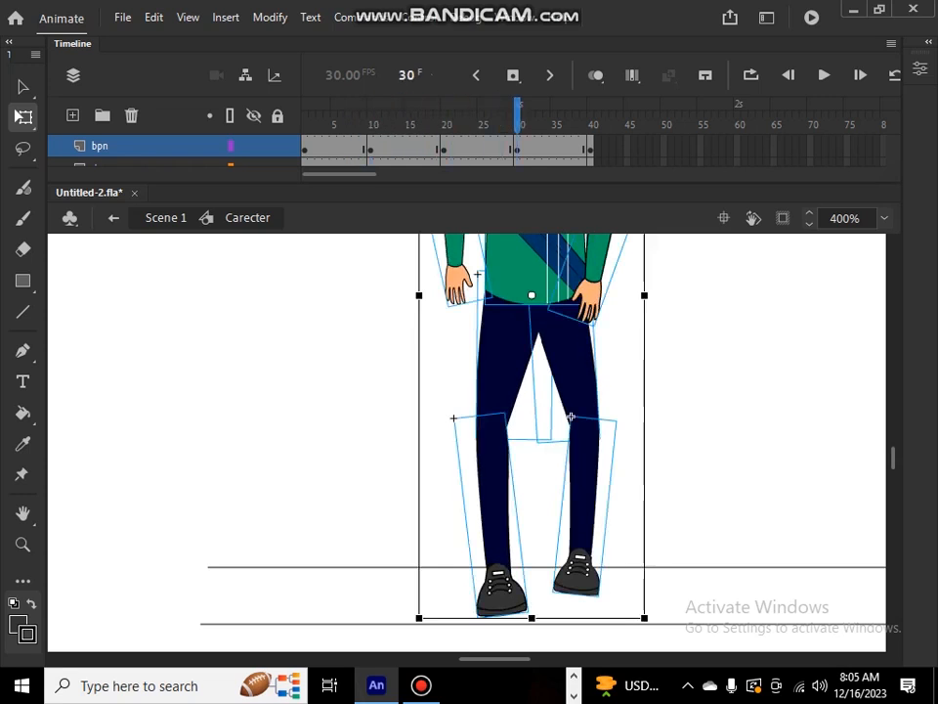
pyautogui.click(659, 248)
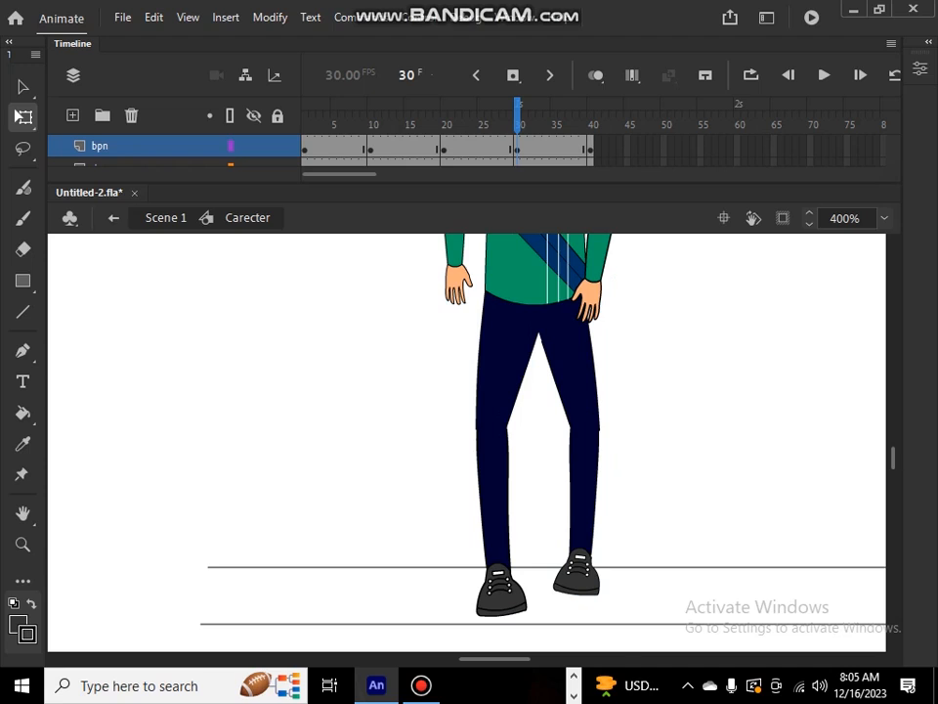
pyautogui.scroll(5, 670, 343)
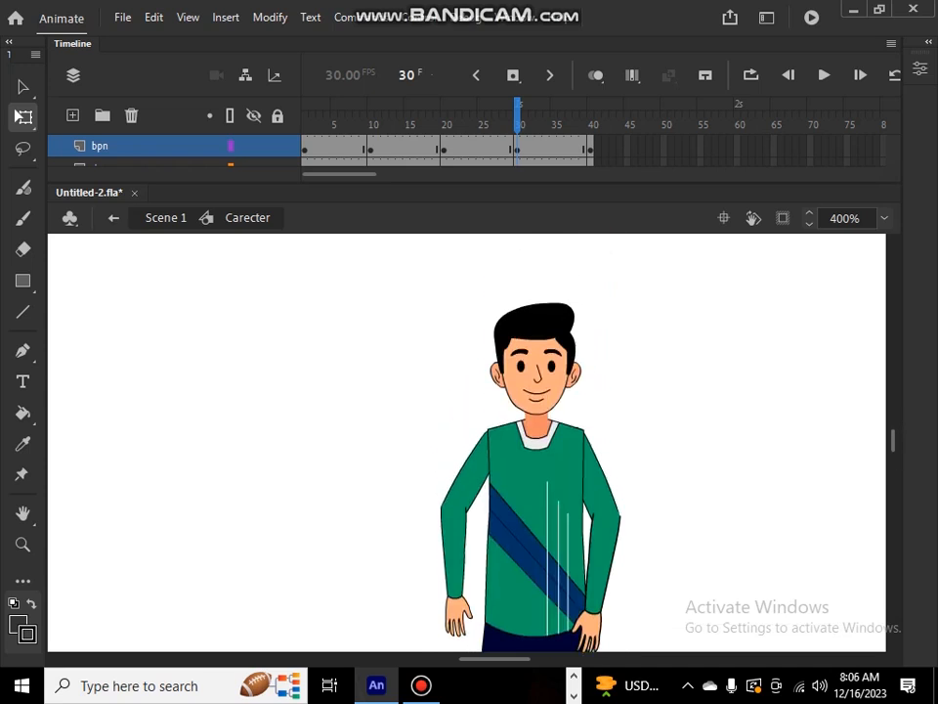
pyautogui.moveTo(398, 319); pyautogui.dragTo(702, 484)
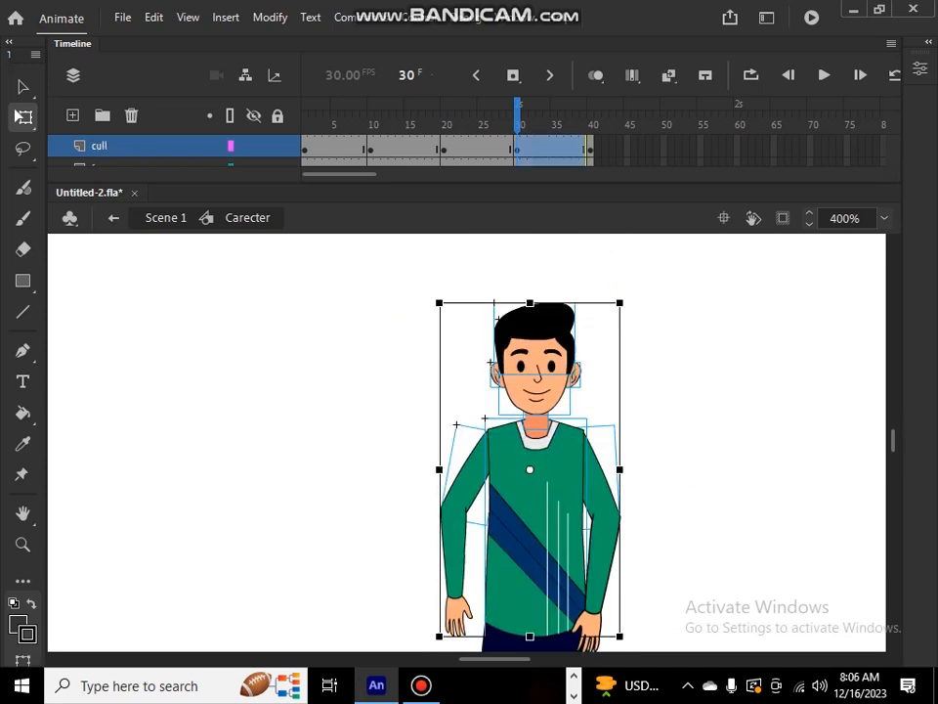
pyautogui.press('Up')
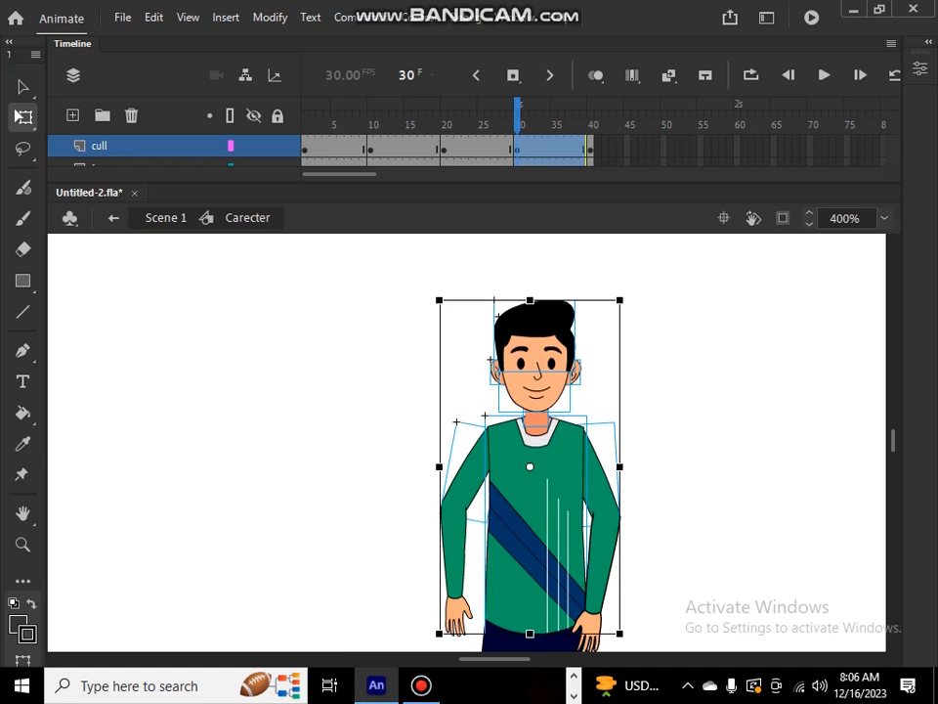
pyautogui.scroll(-3, 397, 404)
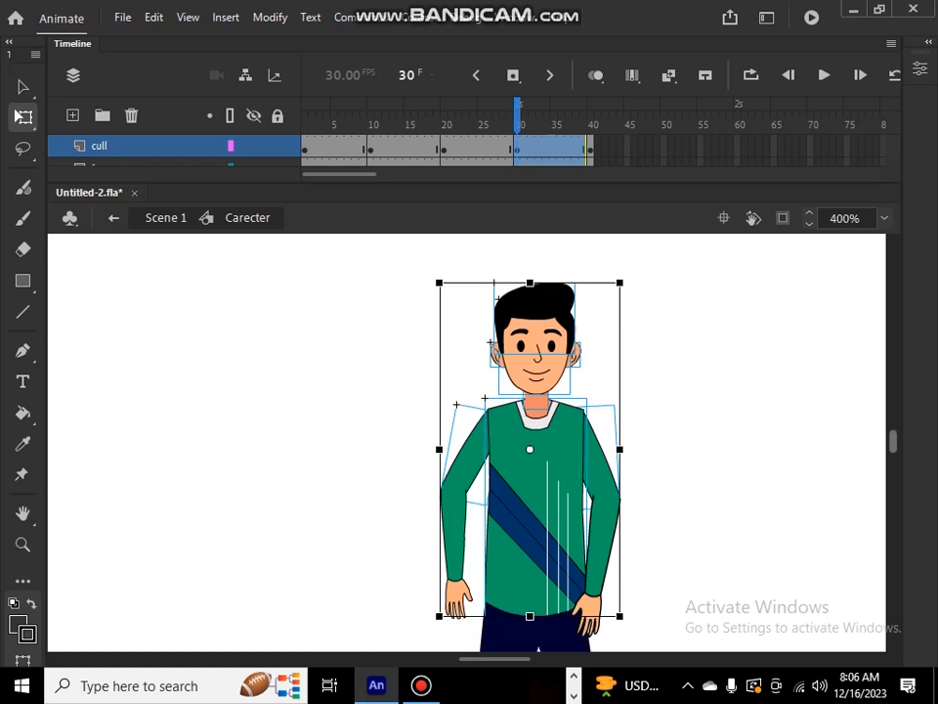
pyautogui.click(397, 405)
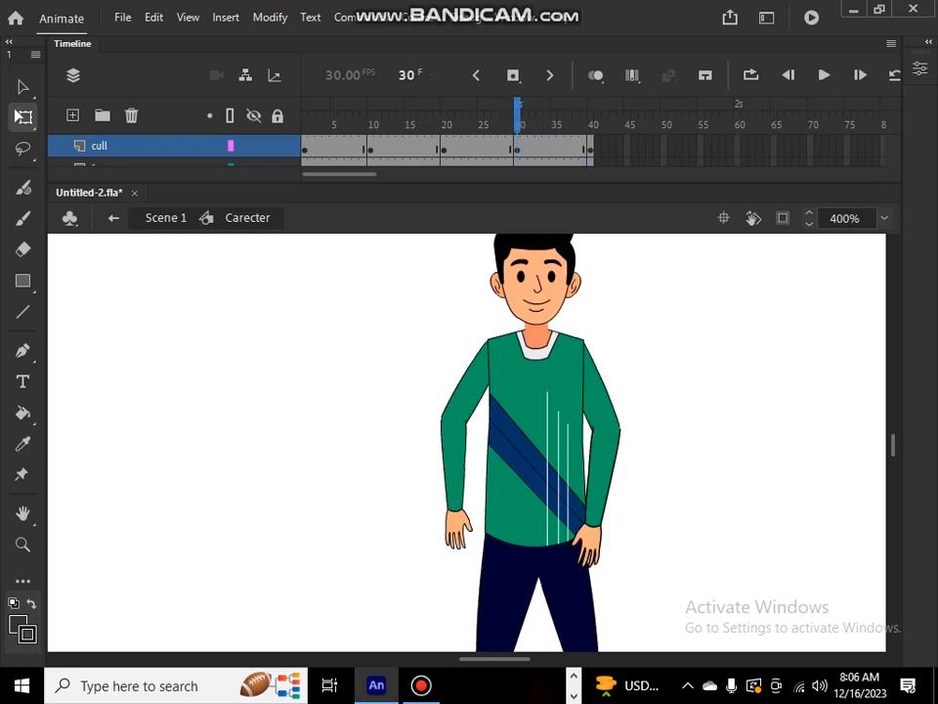
# Step: Set the pivot of the character's left arm at the shoulder and rotate the whole arm slightly outward
pyautogui.click(597, 414)
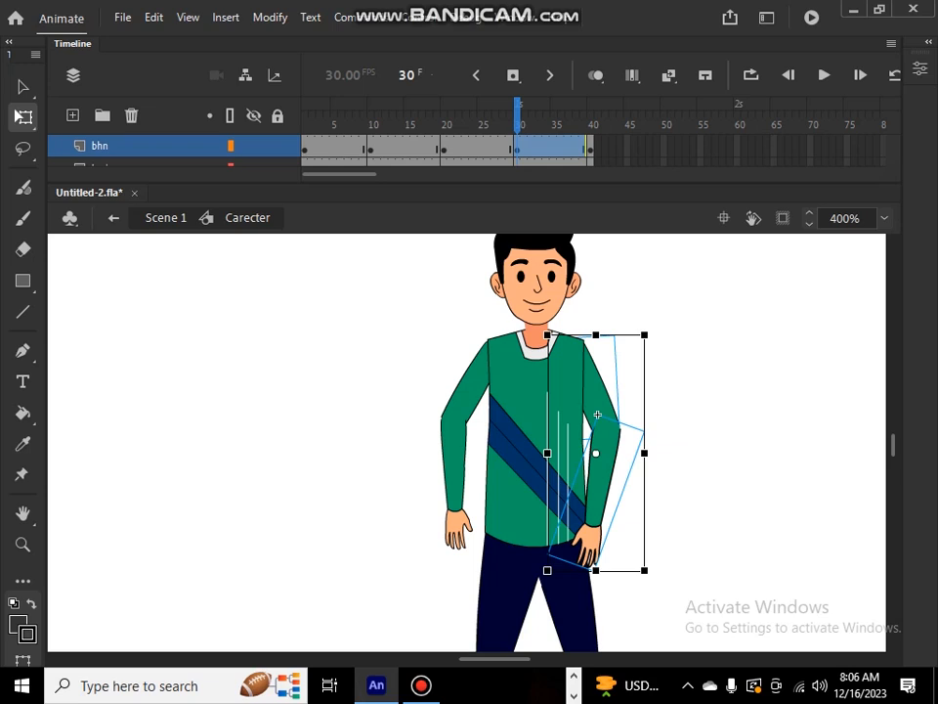
pyautogui.moveTo(597, 453); pyautogui.dragTo(579, 355)
pyautogui.moveTo(647, 574); pyautogui.dragTo(664, 569)
# Step: Set the pivot of the character's right arm at the shoulder and rotate the whole arm slightly inward toward the body
pyautogui.moveTo(398, 363); pyautogui.dragTo(472, 529)
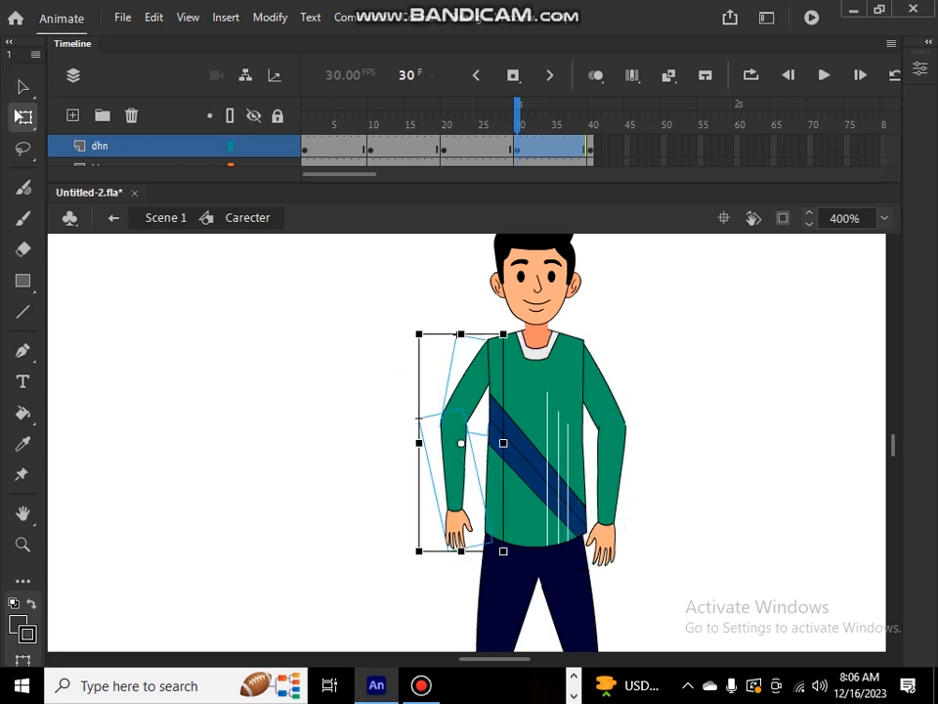
pyautogui.moveTo(461, 443); pyautogui.dragTo(489, 357)
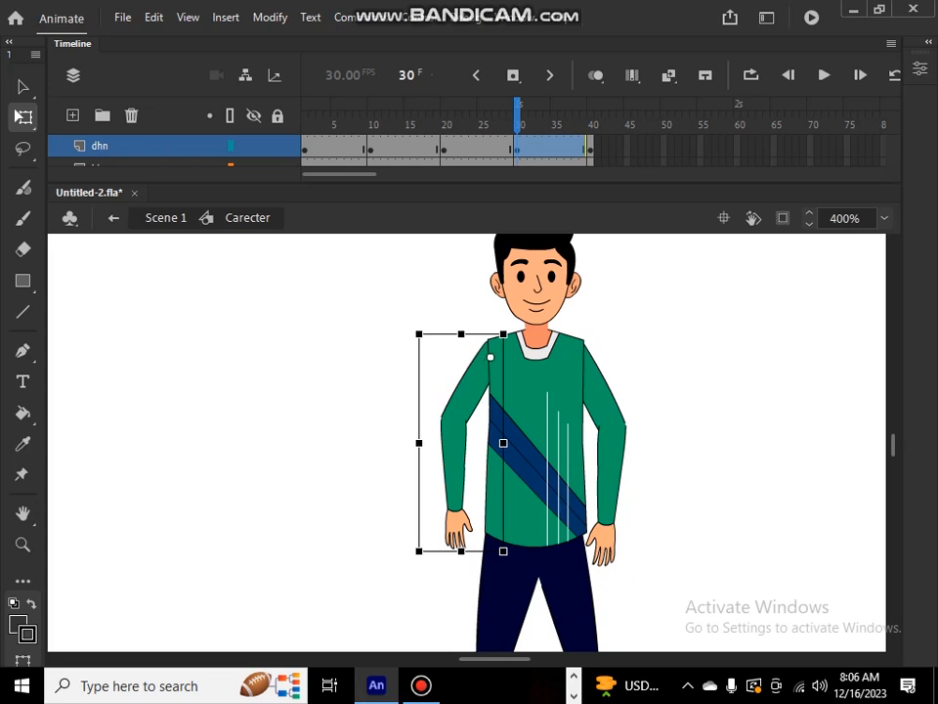
pyautogui.moveTo(417, 554); pyautogui.dragTo(431, 559)
pyautogui.click(718, 469)
# Step: Shorten the character's left thigh slightly at frame 30 and move the lower leg up to line up with the raised knee
pyautogui.scroll(-5, 468, 442)
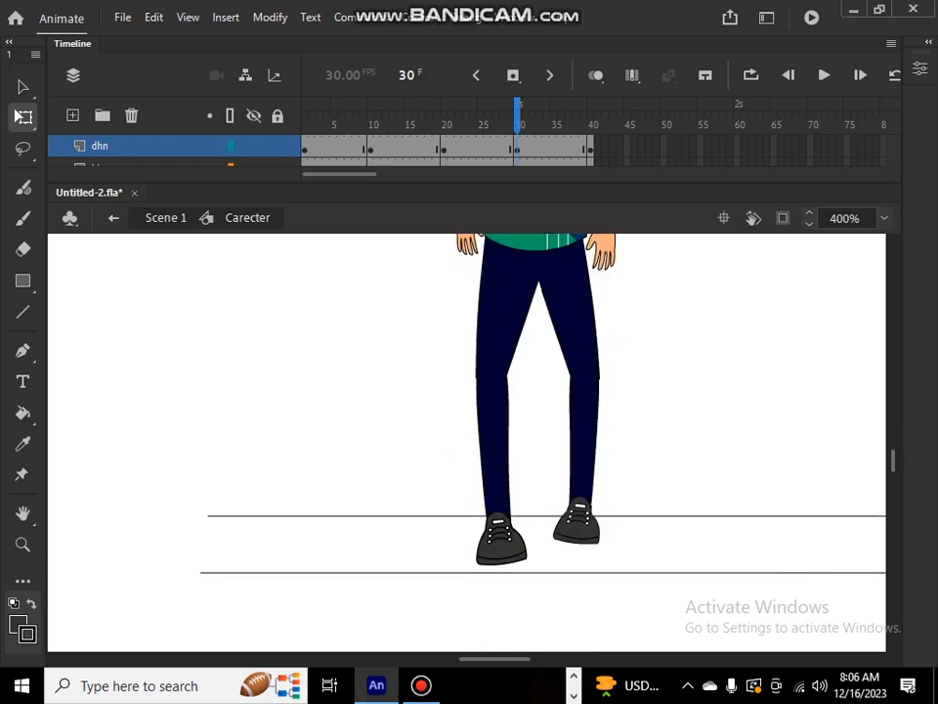
pyautogui.click(573, 325)
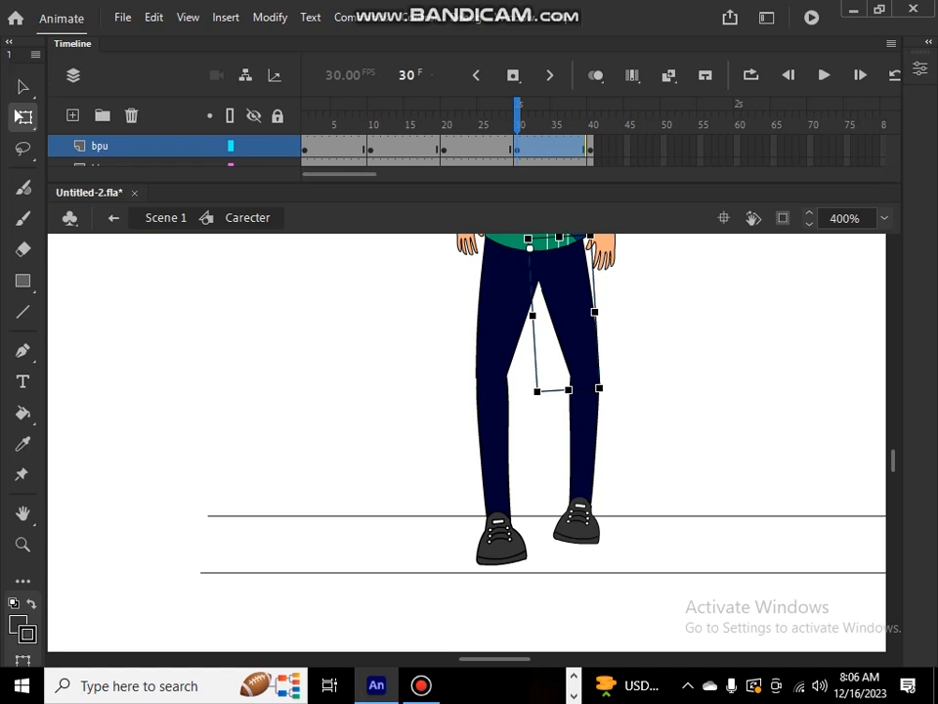
pyautogui.moveTo(569, 390); pyautogui.dragTo(567, 376)
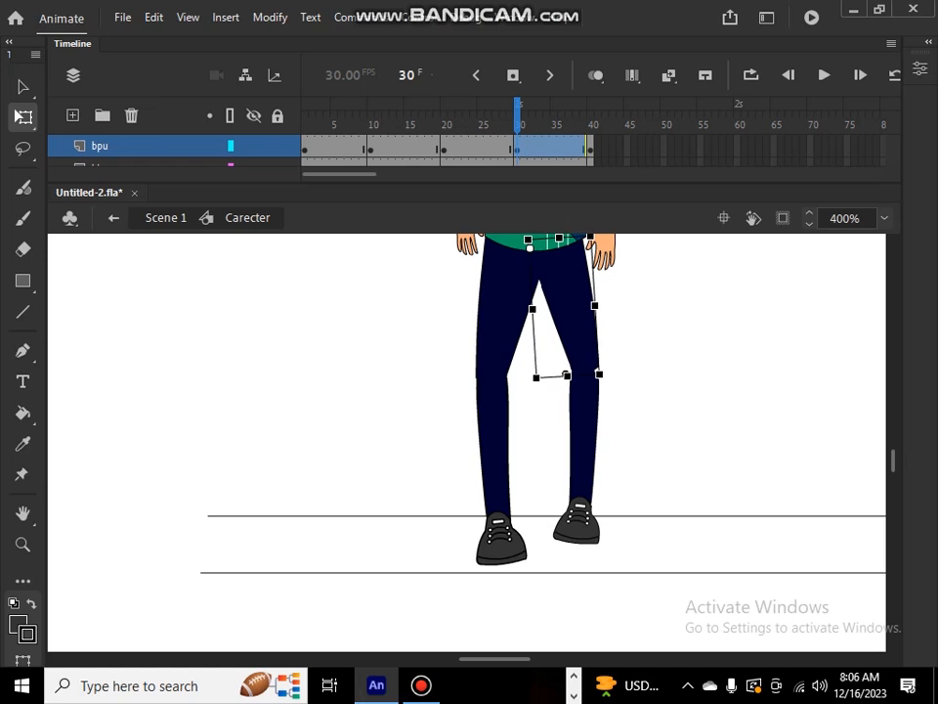
pyautogui.click(570, 366)
pyautogui.doubleClick(570, 364)
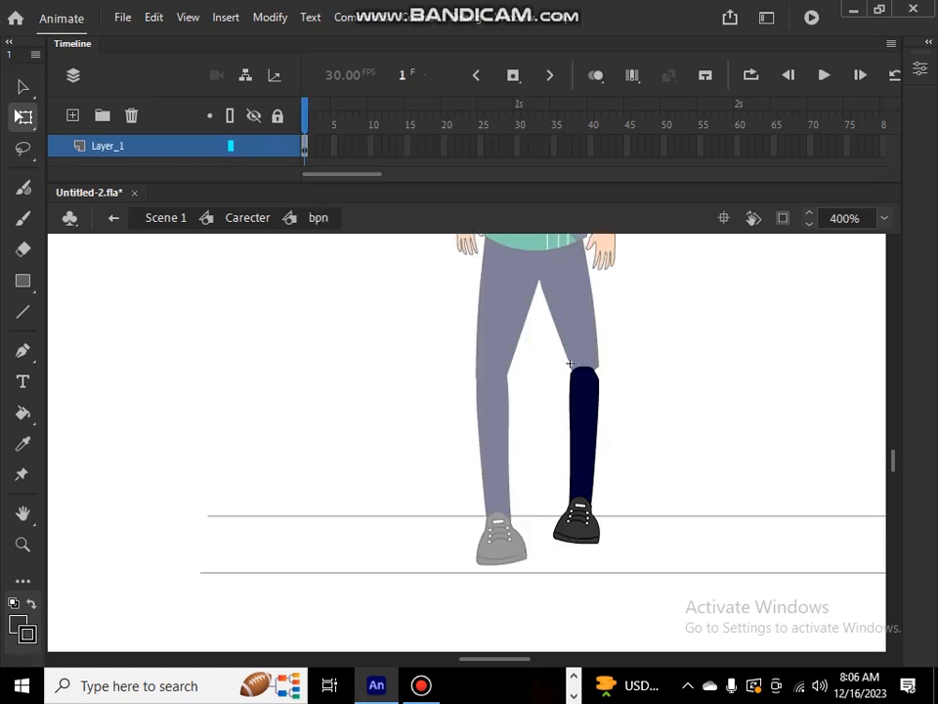
pyautogui.hotkey('ctrl', 'z')
pyautogui.moveTo(584, 455); pyautogui.dragTo(584, 441)
pyautogui.click(577, 324)
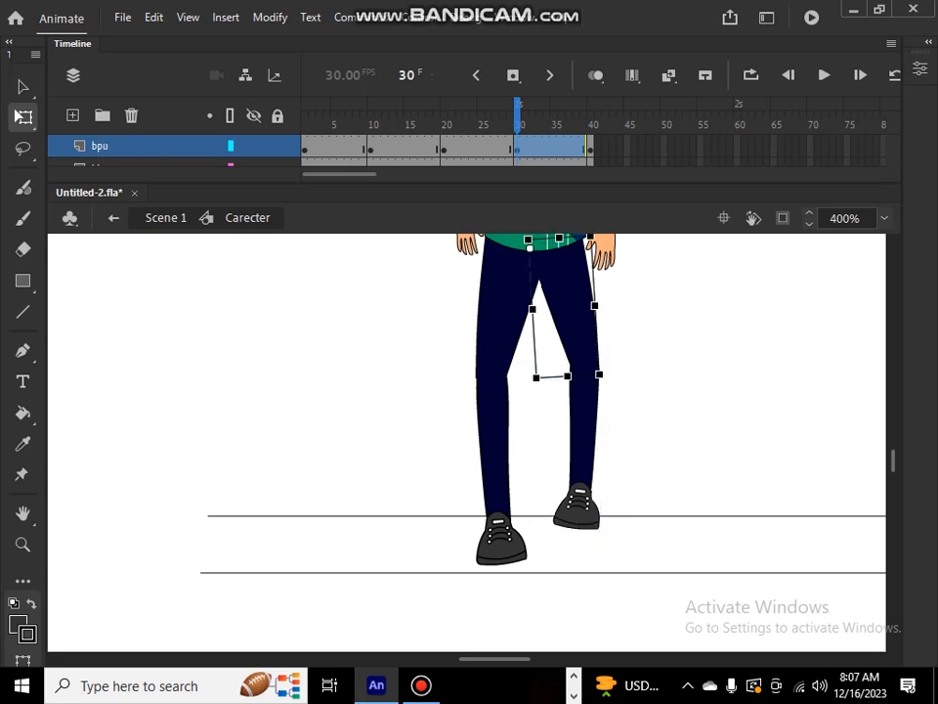
pyautogui.click(630, 419)
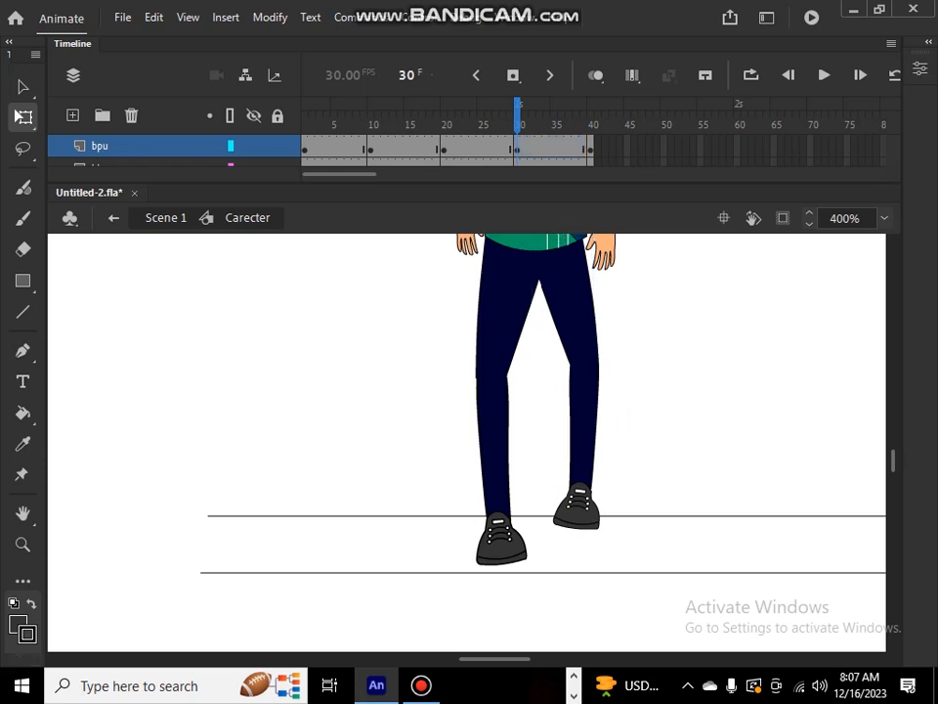
# Step: Rotate the character's right thigh inward about the hip and shift the lower leg inward beneath it
pyautogui.click(501, 327)
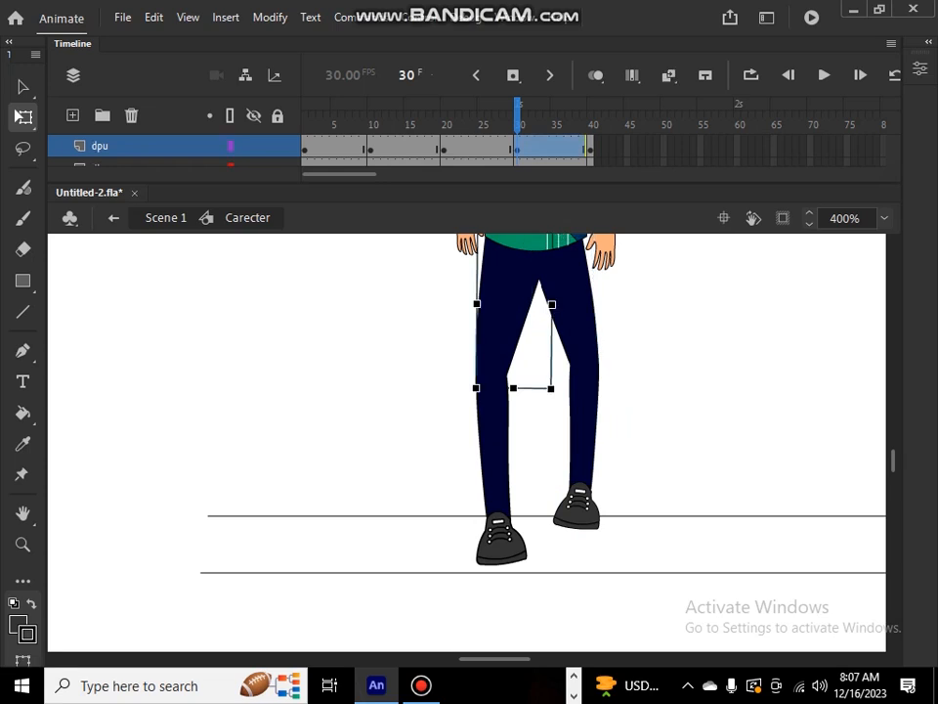
pyautogui.moveTo(555, 394); pyautogui.dragTo(576, 388)
pyautogui.click(496, 450)
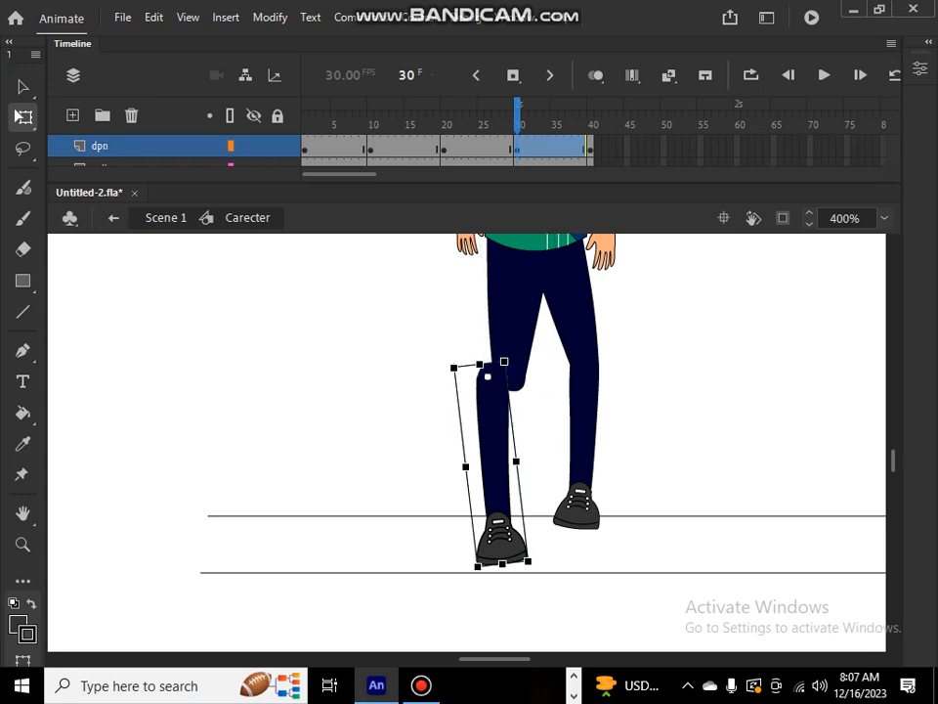
pyautogui.moveTo(496, 450); pyautogui.dragTo(511, 450)
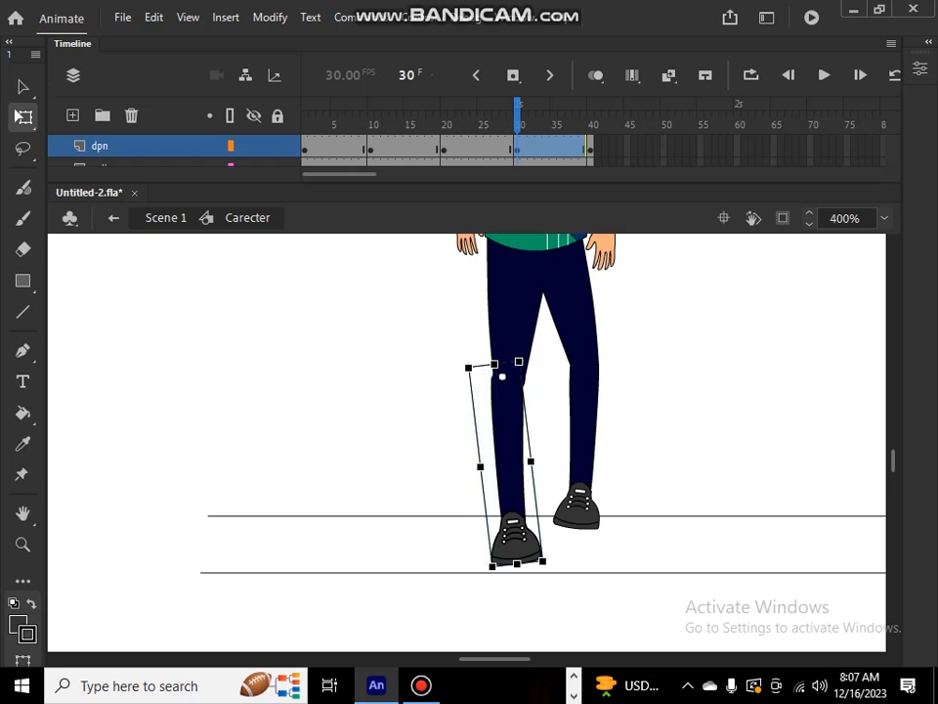
# Step: Nudge the right lower leg up and inward to meet the knee, and rotate it so the foot swings slightly outward
pyautogui.press('Right')
pyautogui.press('Up')
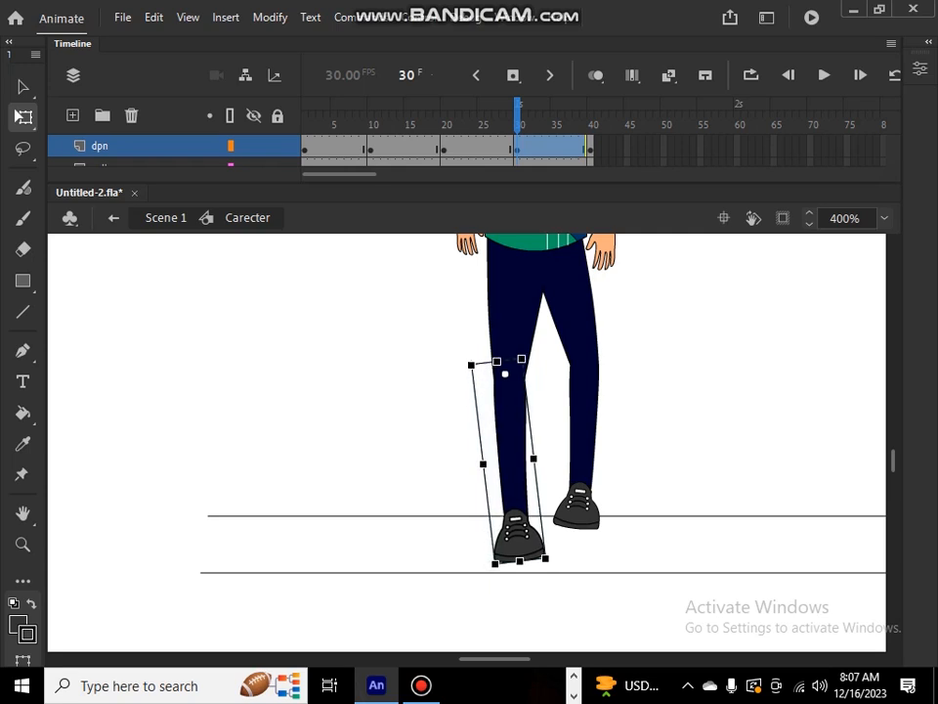
pyautogui.press('Left')
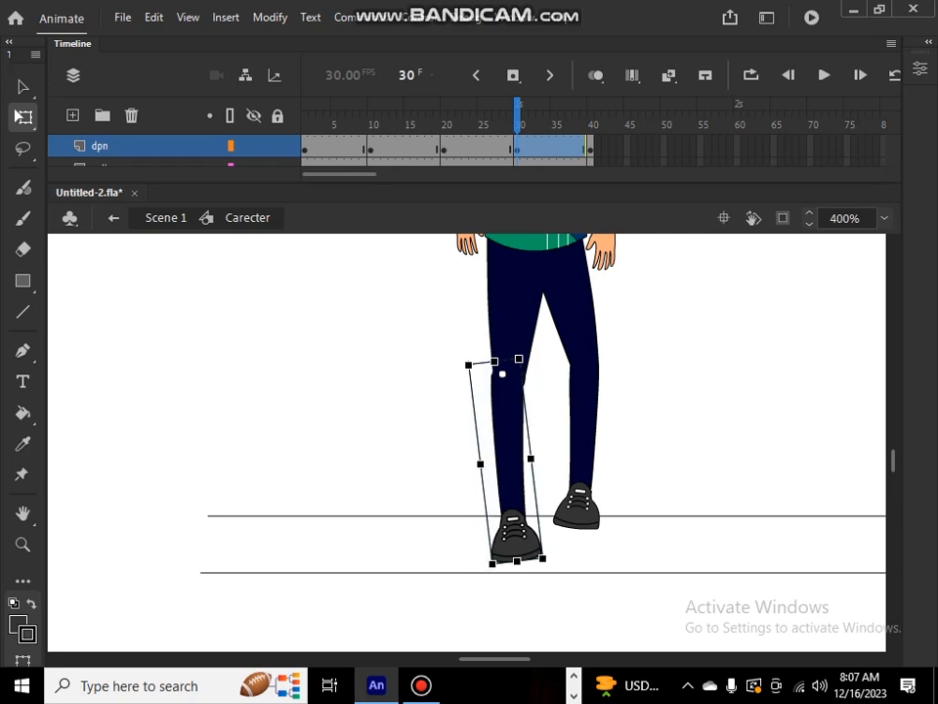
pyautogui.press('Right')
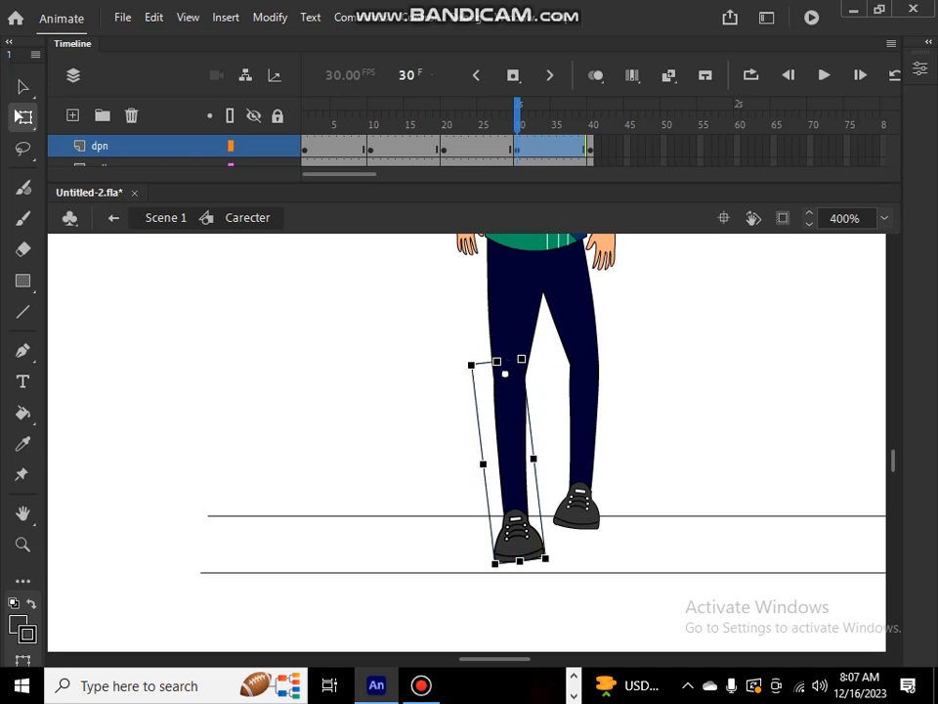
pyautogui.moveTo(547, 561); pyautogui.dragTo(538, 564)
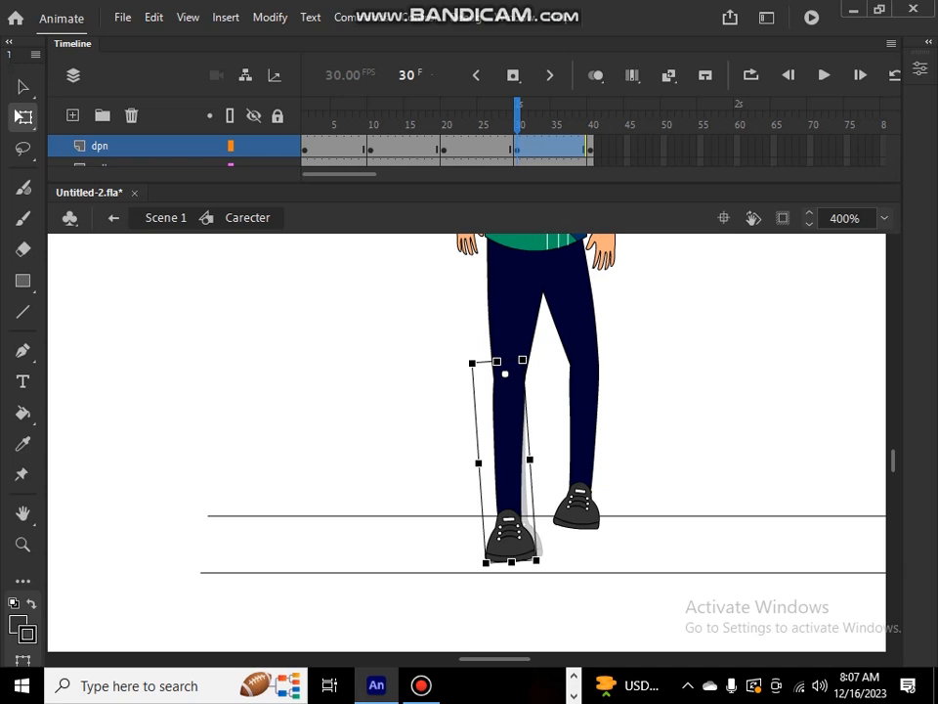
pyautogui.press('Escape')
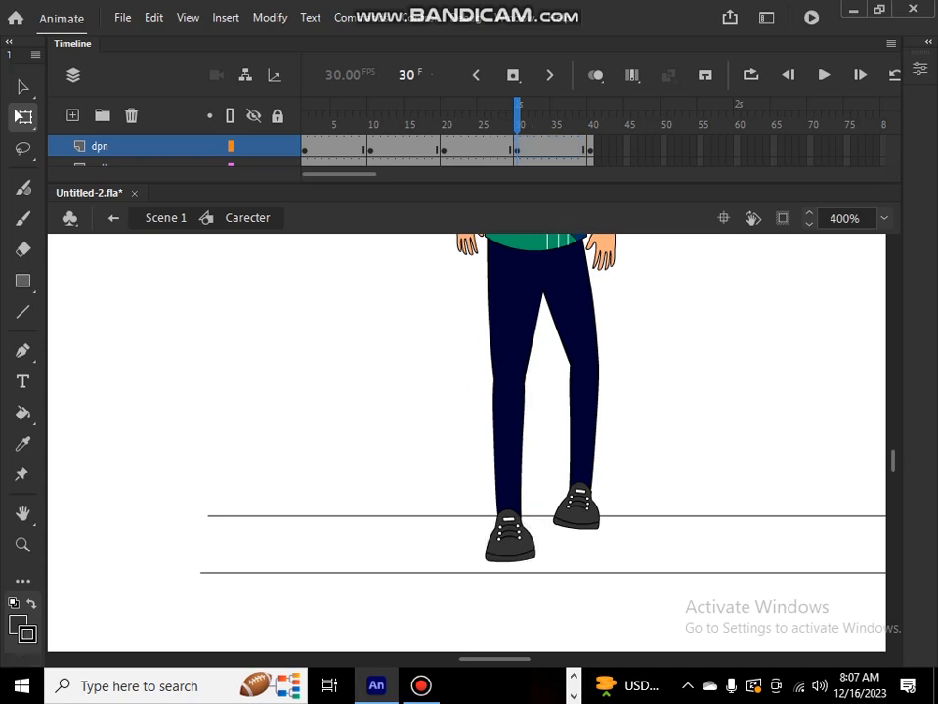
# Step: Play back the character's movement with the whole figure in view to check the poses across the 40 frames
pyautogui.press('Return')
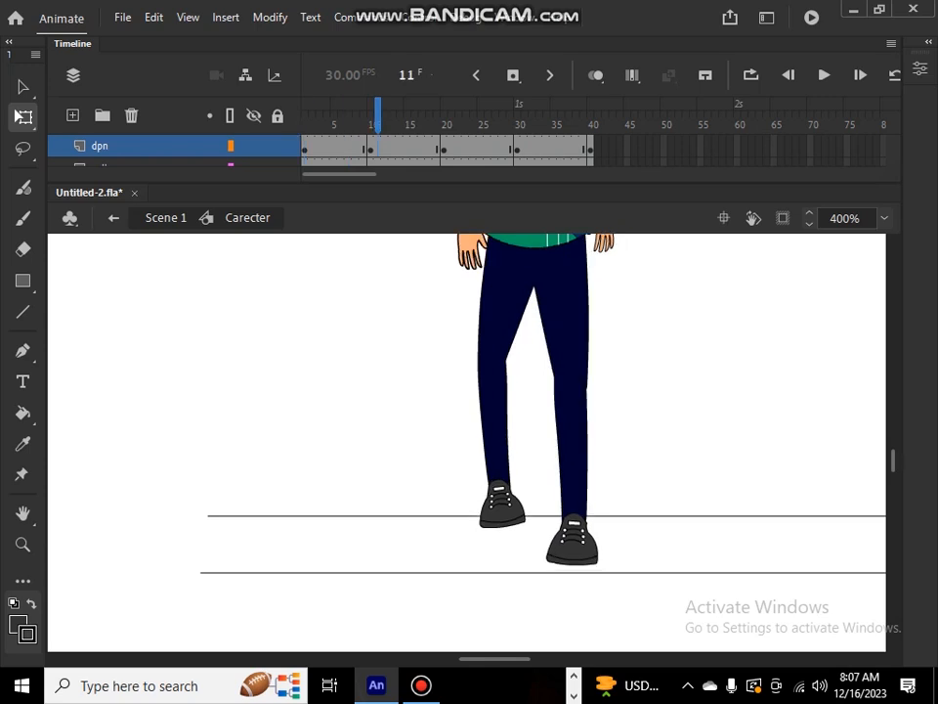
pyautogui.hotkey('ctrl', '-')
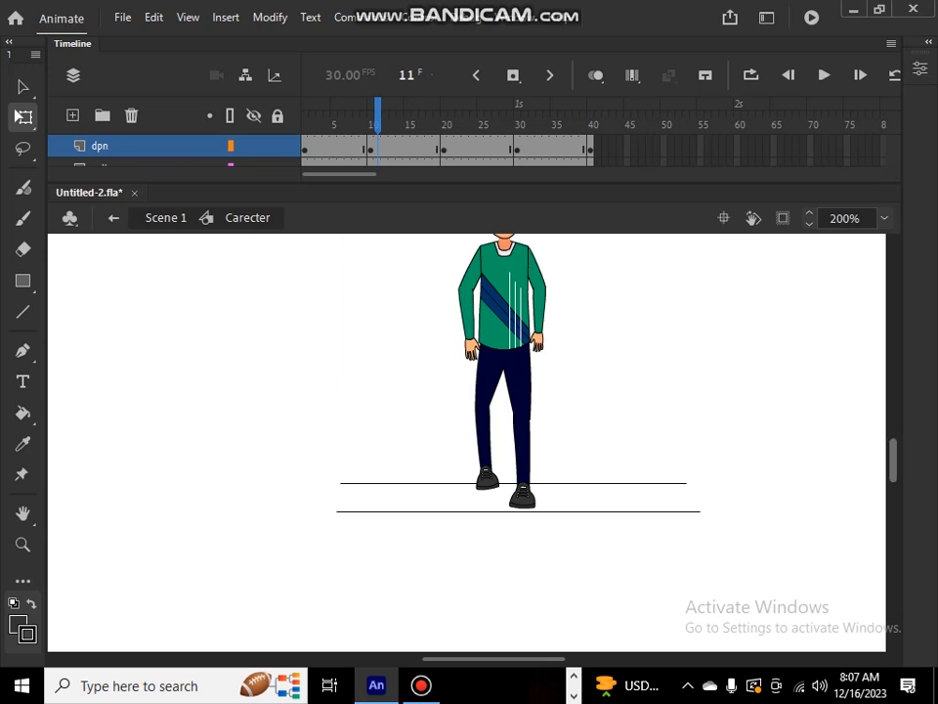
pyautogui.scroll(4, 146, 246)
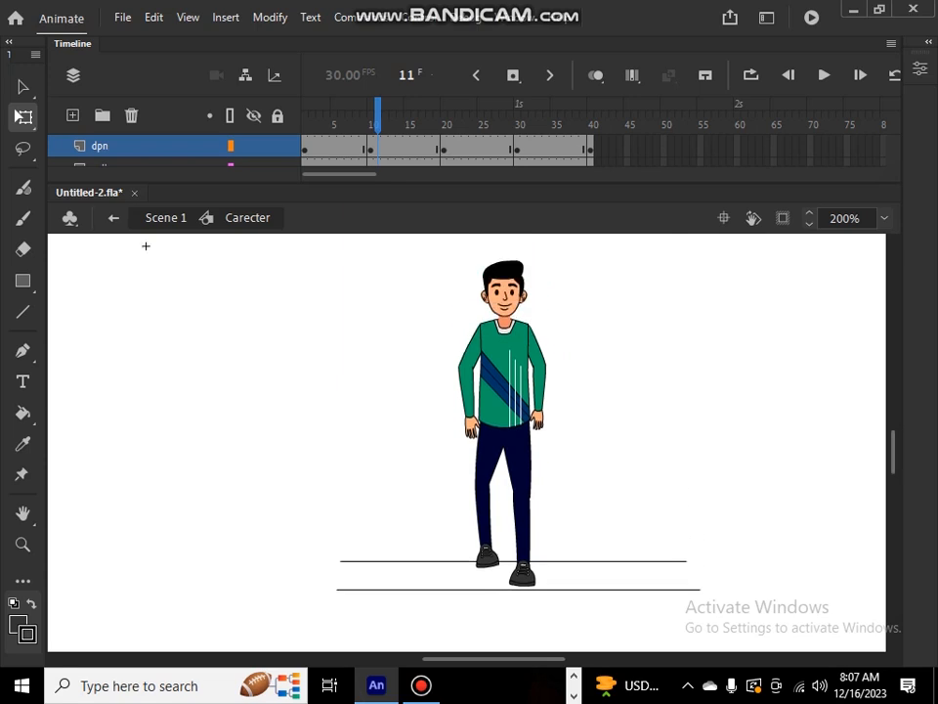
pyautogui.press(',')
pyautogui.press(',')
pyautogui.press(',')
pyautogui.press(',')
pyautogui.press(',')
pyautogui.press(',')
pyautogui.press(',')
pyautogui.press(',')
pyautogui.press(',')
pyautogui.press(',')
pyautogui.press('Return')
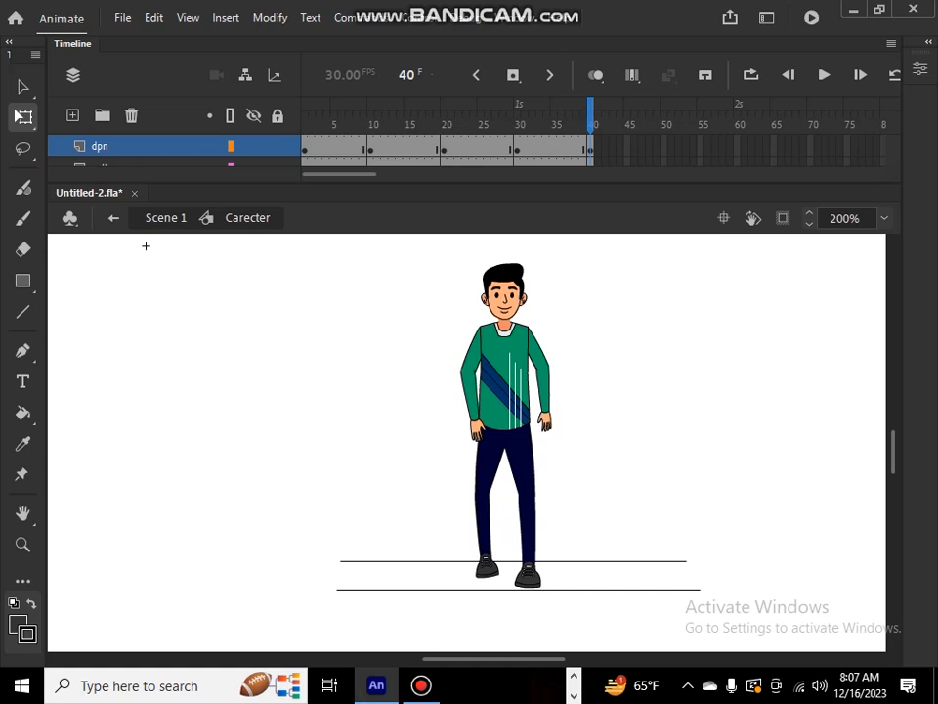
# Step: Create classic tweens between the keyframes of every layer from bpn to LINE, across frames 1 to 40
pyautogui.moveTo(469, 190); pyautogui.dragTo(469, 527)
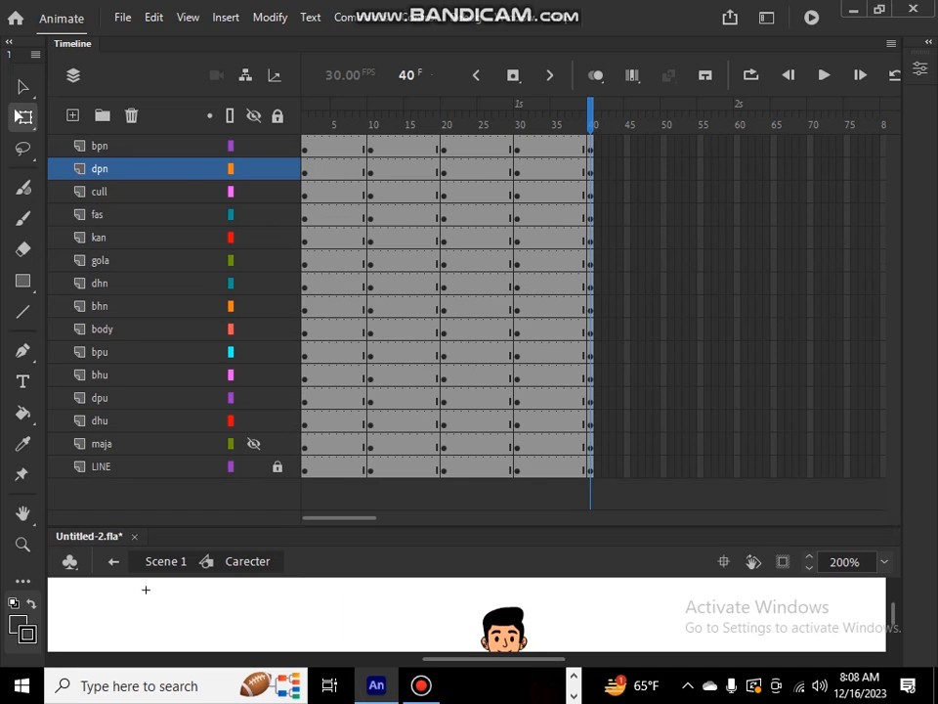
pyautogui.moveTo(612, 168); pyautogui.dragTo(305, 466)
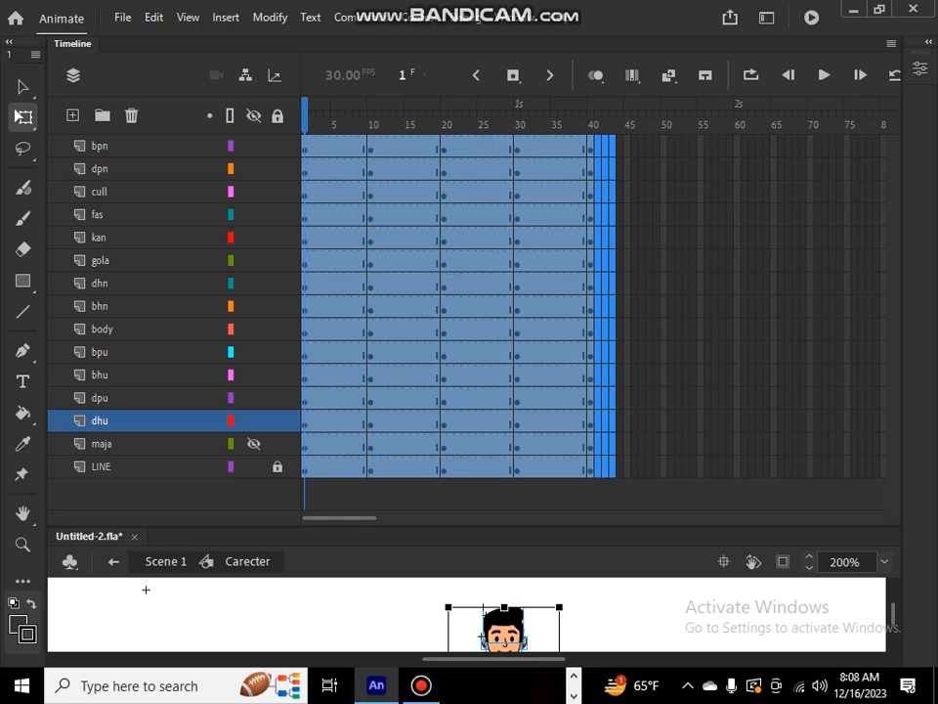
pyautogui.rightClick(373, 120)
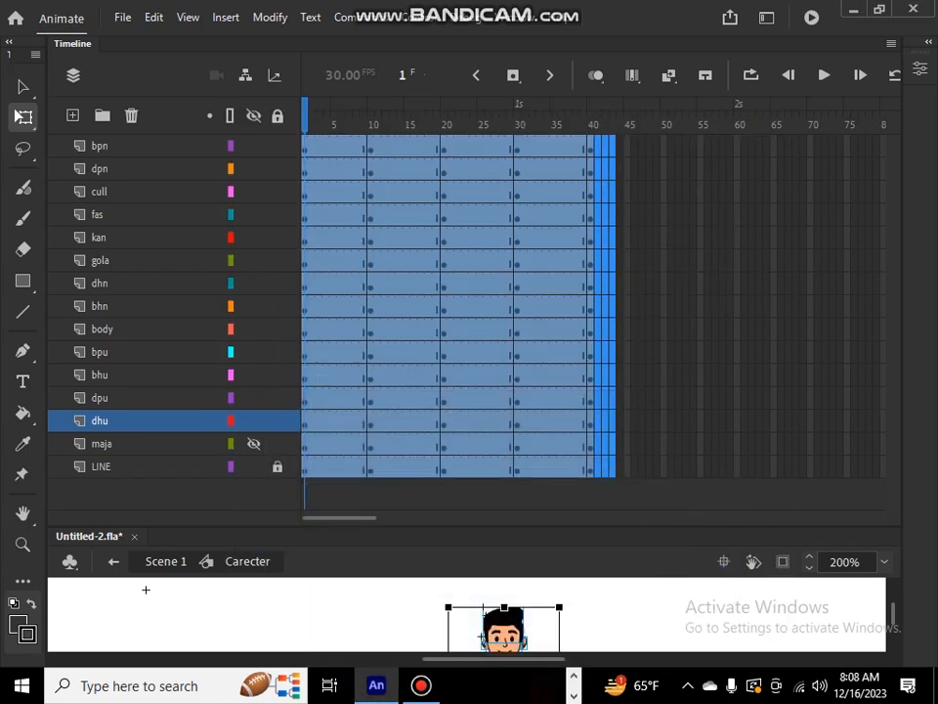
pyautogui.rightClick(477, 121)
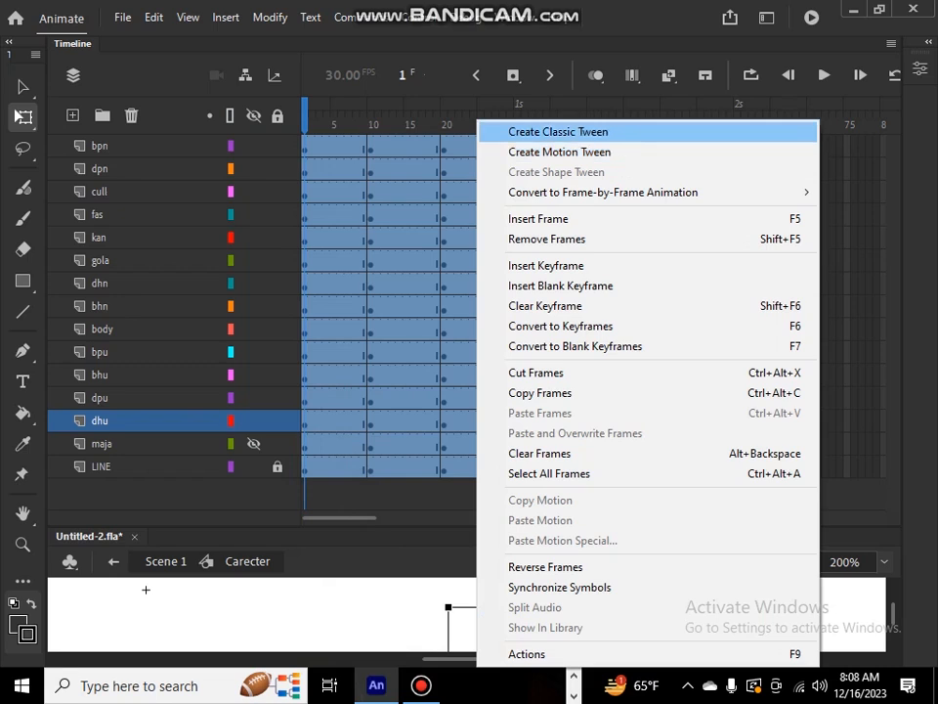
pyautogui.click(557, 131)
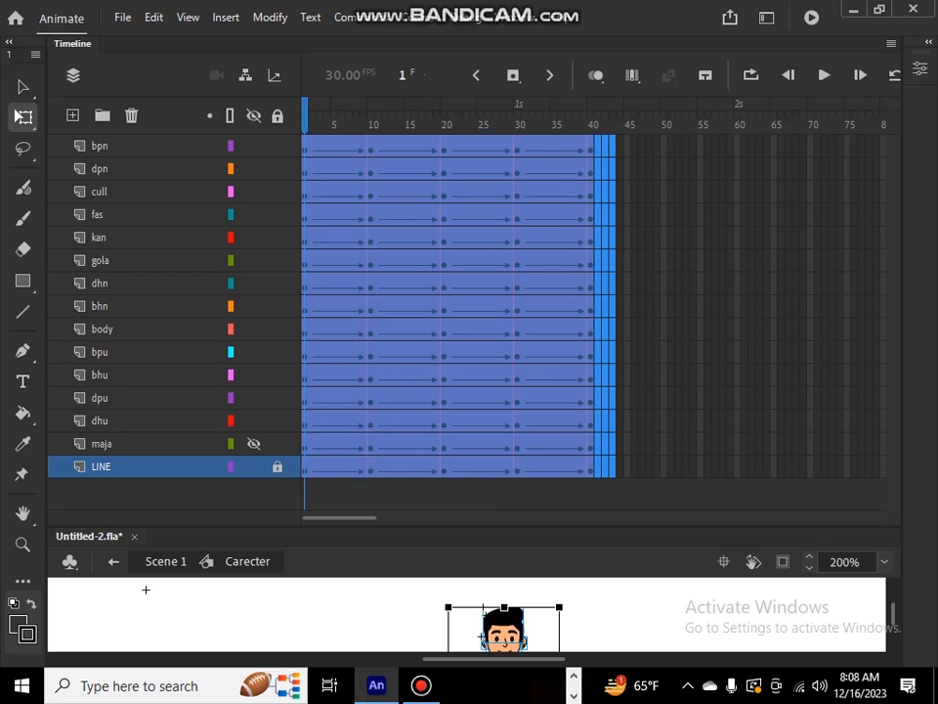
pyautogui.hotkey('shift', 'F5')
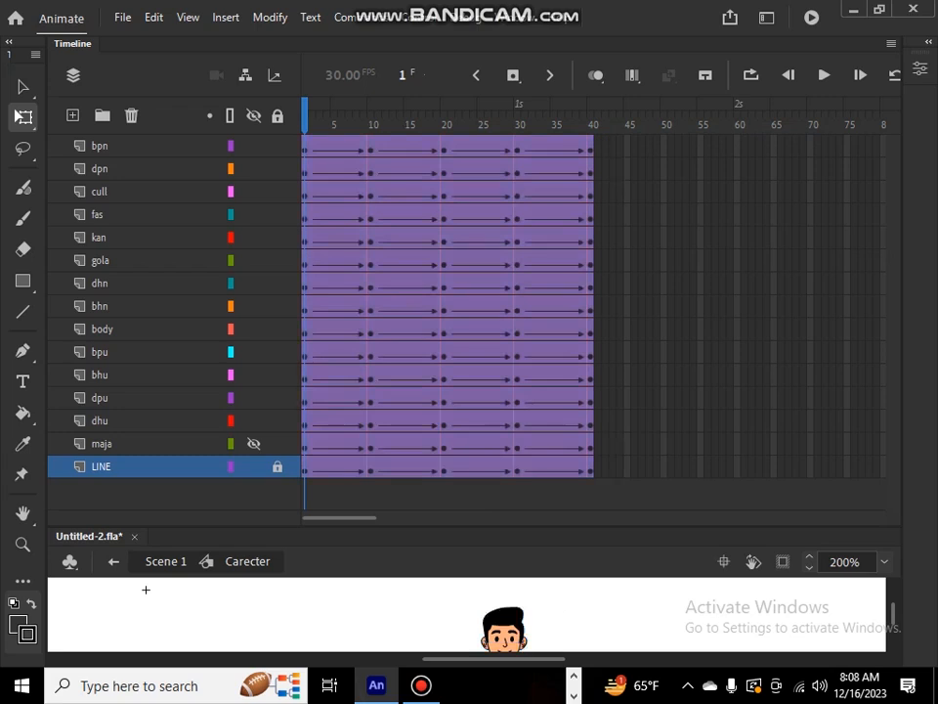
# Step: Play the tweened movement through to frame 40 with the whole figure in view and return to frame 1
pyautogui.moveTo(470, 527); pyautogui.dragTo(470, 197)
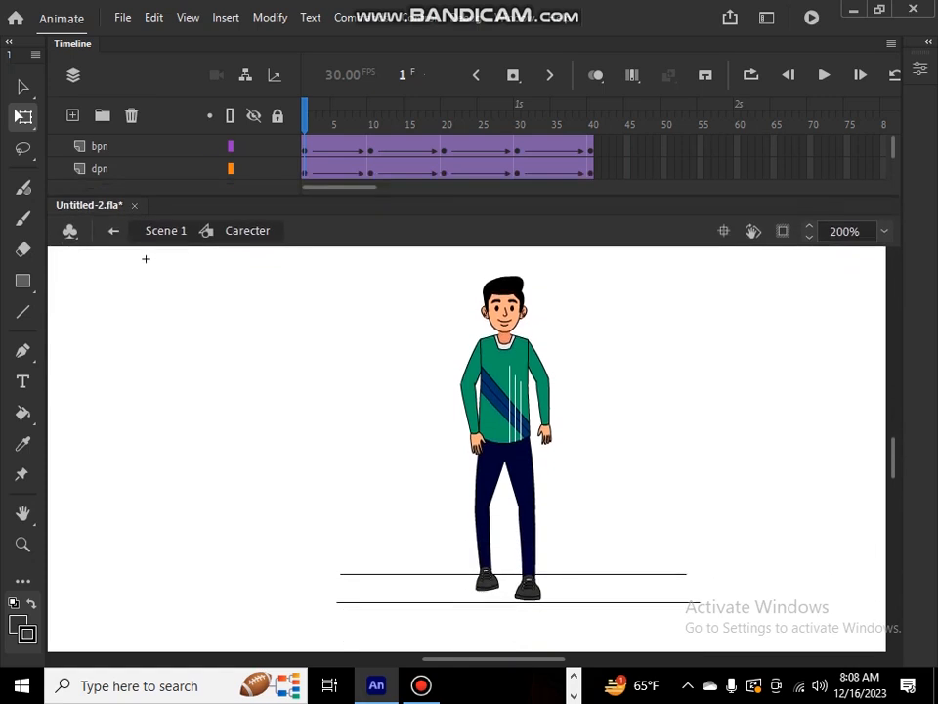
pyautogui.press('Return')
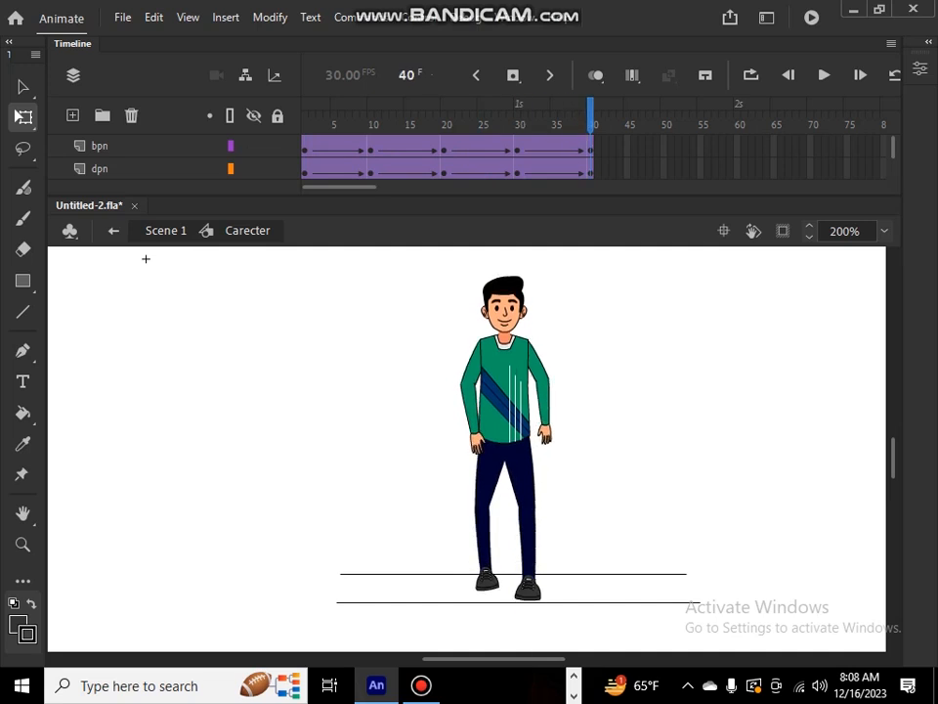
pyautogui.press(',')
pyautogui.press(',')
pyautogui.press(',')
pyautogui.press(',')
pyautogui.press(',')
pyautogui.press(',')
pyautogui.press(',')
pyautogui.press(',')
pyautogui.press(',')
pyautogui.press(',')
pyautogui.press(',')
pyautogui.press(',')
pyautogui.press(',')
pyautogui.press(',')
pyautogui.press(',')
pyautogui.press(',')
pyautogui.press(',')
pyautogui.press(',')
pyautogui.press(',')
pyautogui.press(',')
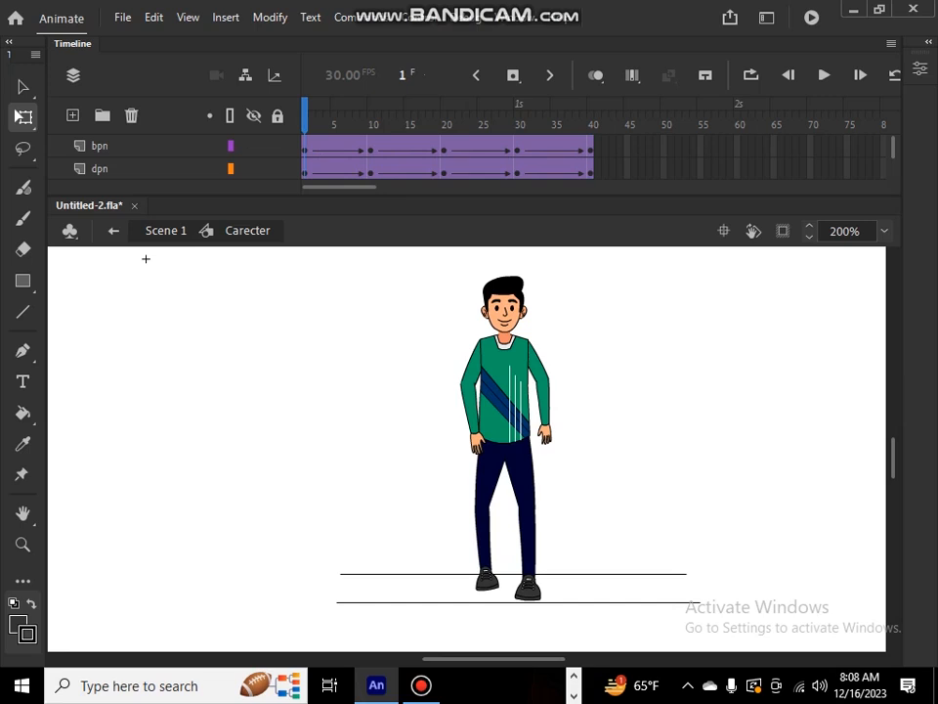
# Step: Go frame by frame from frame 1 to frame 20 to check the in-between leg poses
pyautogui.press('.')
pyautogui.press('.')
pyautogui.press('.')
pyautogui.press('.')
pyautogui.press('.')
pyautogui.press('.')
pyautogui.press('.')
pyautogui.press('.')
pyautogui.press('.')
pyautogui.press('.')
pyautogui.press('.')
pyautogui.press('.')
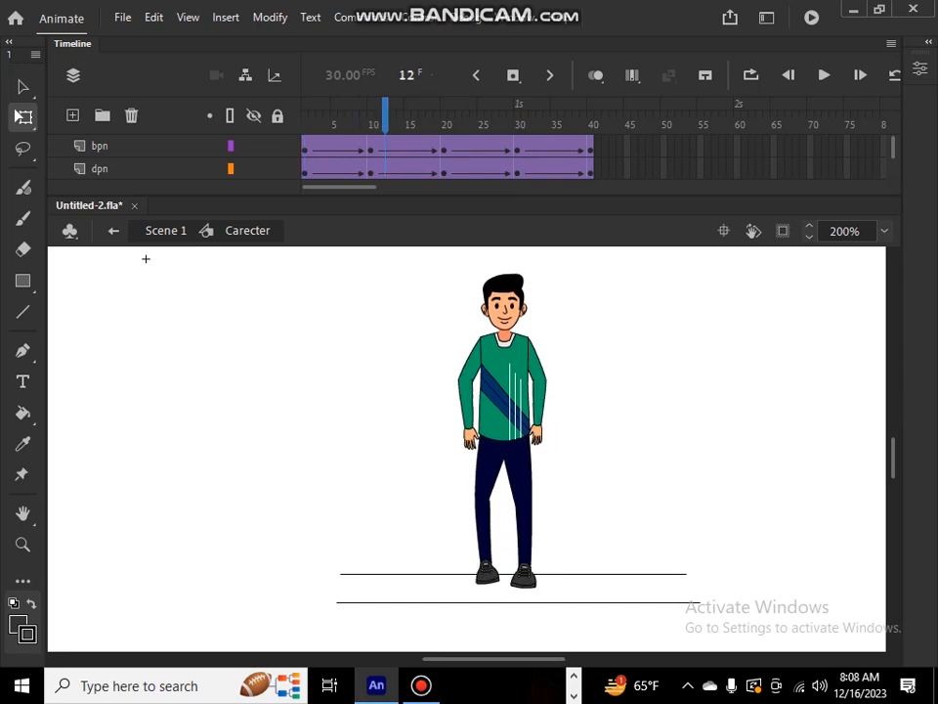
pyautogui.press('.')
pyautogui.press('.')
pyautogui.press('.')
pyautogui.press('.')
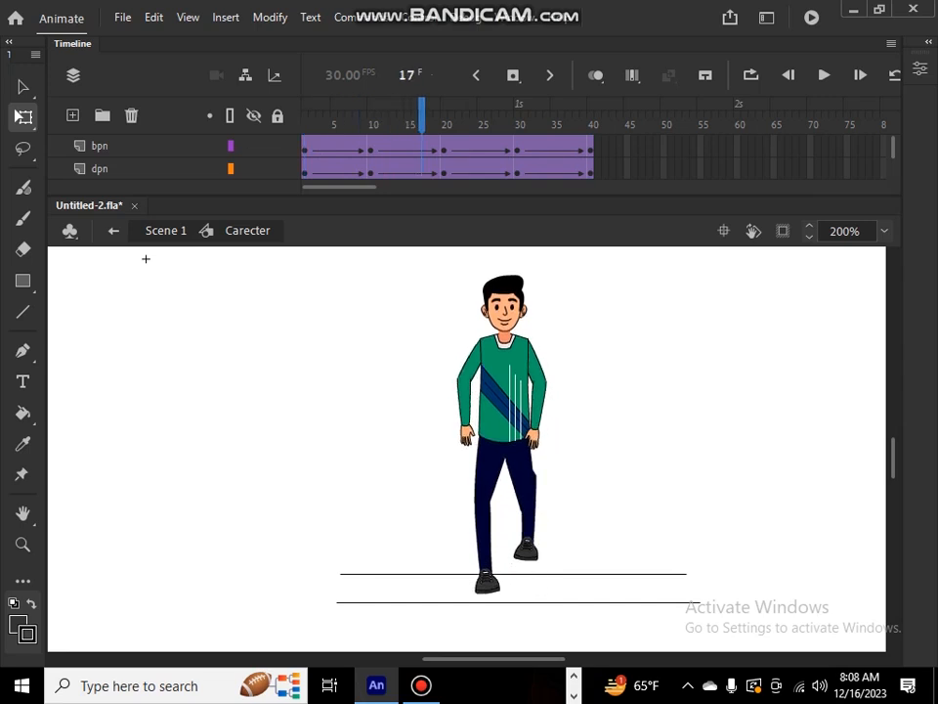
pyautogui.press('.')
pyautogui.press('.')
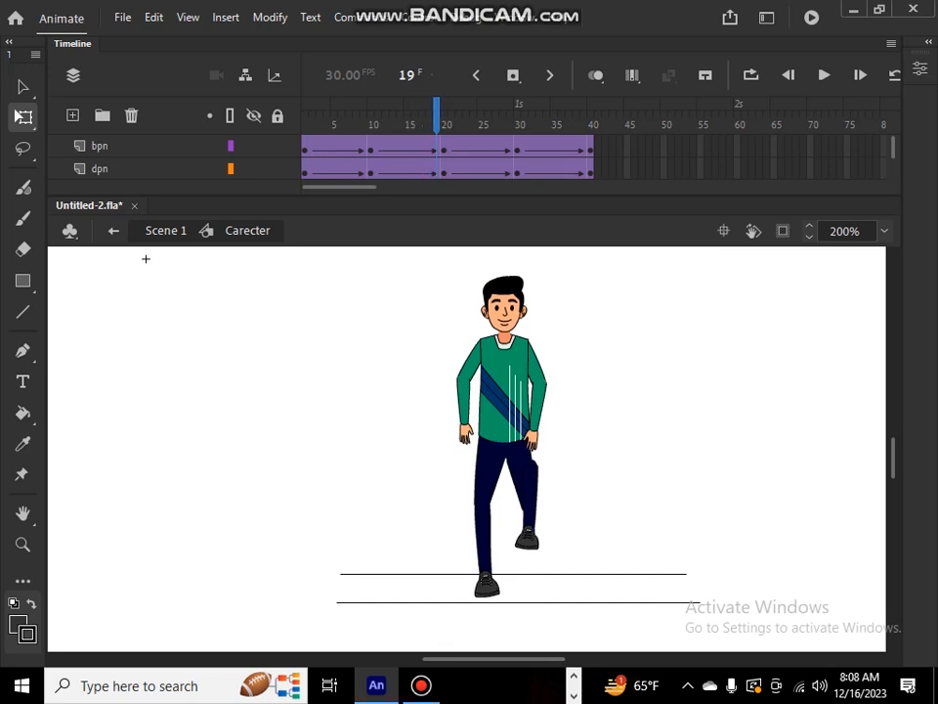
pyautogui.press('.')
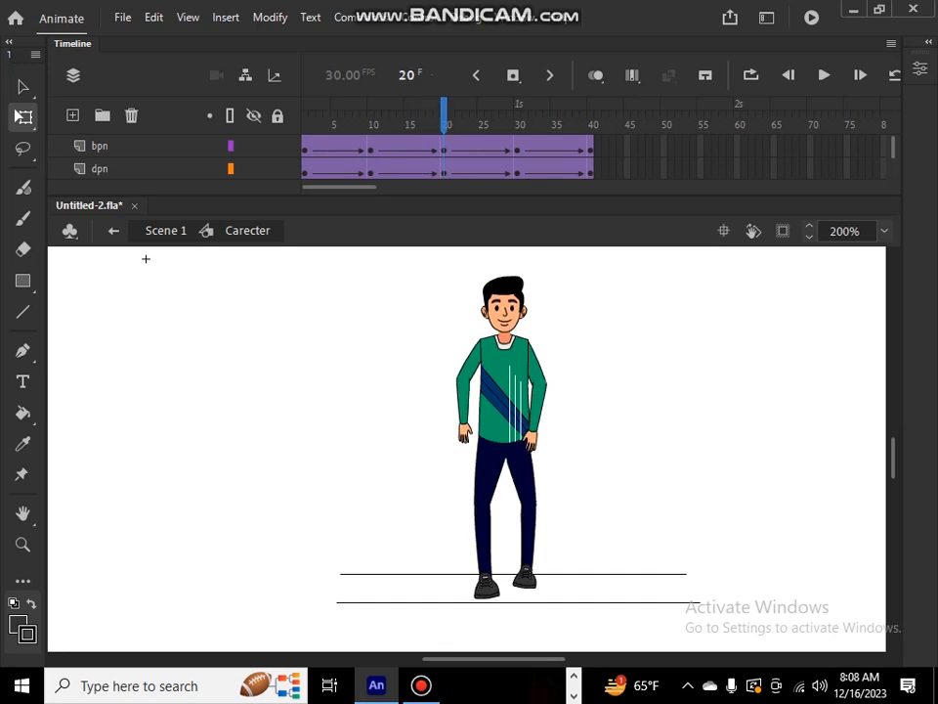
pyautogui.press(',')
pyautogui.press(',')
pyautogui.press('.')
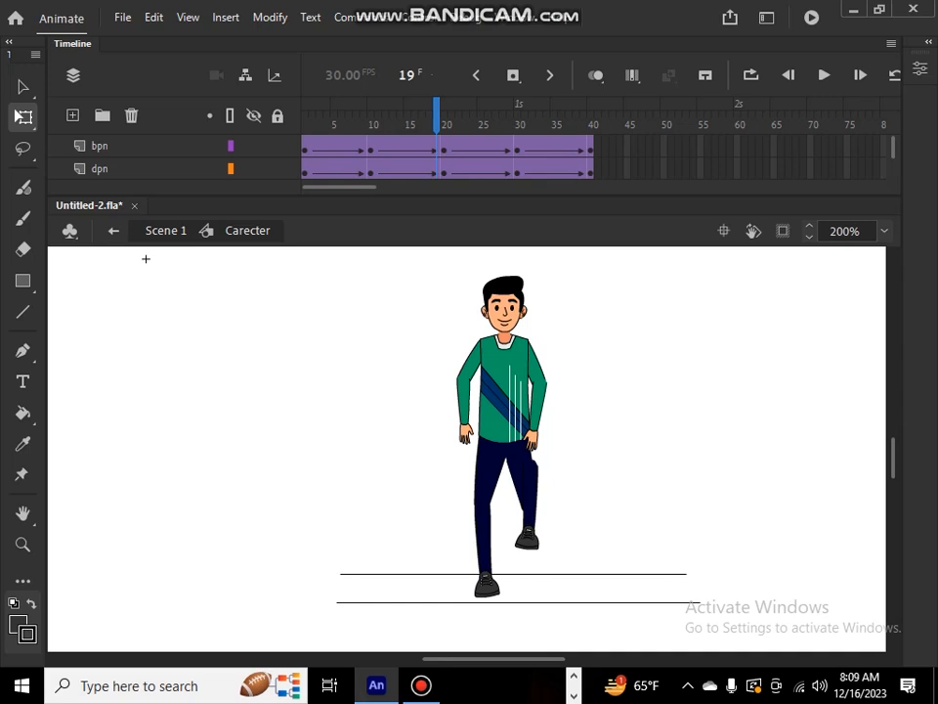
# Step: Step back and forth between frames 10 and 19 to examine how the bpn lower leg follows its thigh
pyautogui.press(',')
pyautogui.press(',')
pyautogui.press(',')
pyautogui.press(',')
pyautogui.press(',')
pyautogui.press(',')
pyautogui.press(',')
pyautogui.press(',')
pyautogui.press(',')
pyautogui.press(',')
pyautogui.press(',')
pyautogui.press('.')
pyautogui.press('.')
pyautogui.press('.')
pyautogui.press('.')
pyautogui.press('.')
pyautogui.press('.')
pyautogui.press('.')
pyautogui.press('.')
pyautogui.press('.')
pyautogui.press(',')
pyautogui.press(',')
pyautogui.press(',')
pyautogui.press(',')
pyautogui.press(',')
pyautogui.press(',')
pyautogui.press(',')
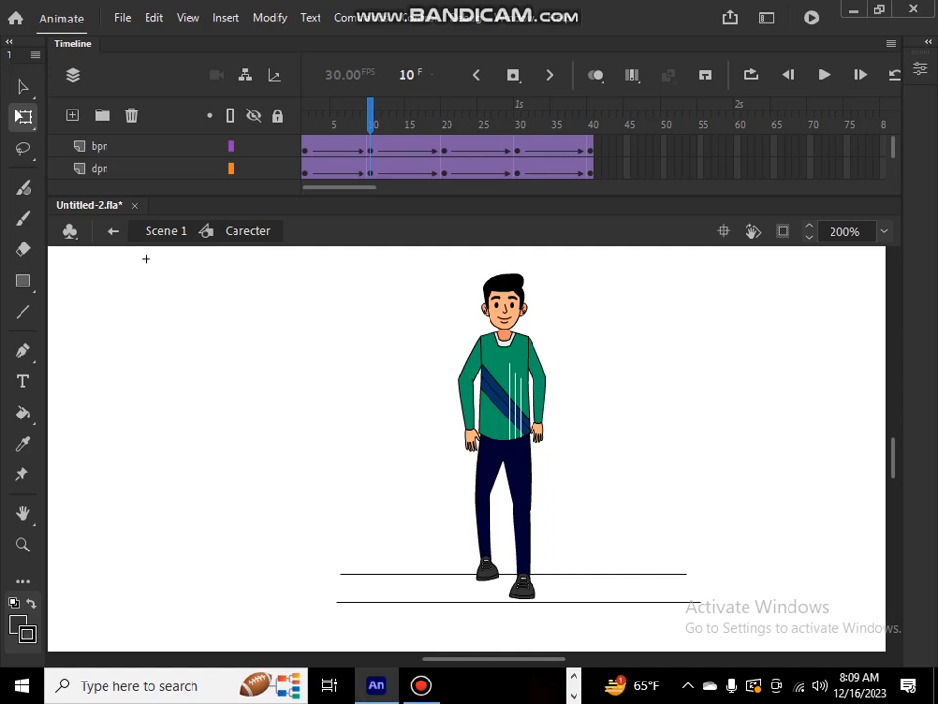
pyautogui.press('.')
pyautogui.press('.')
pyautogui.press('.')
pyautogui.press('.')
pyautogui.press('.')
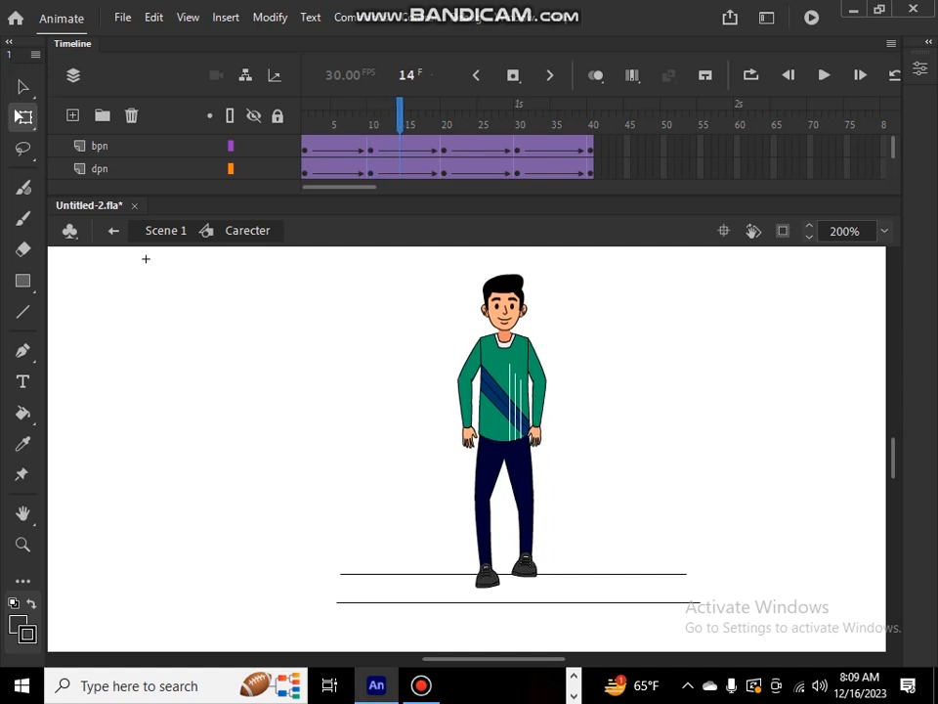
pyautogui.press('.')
pyautogui.press('.')
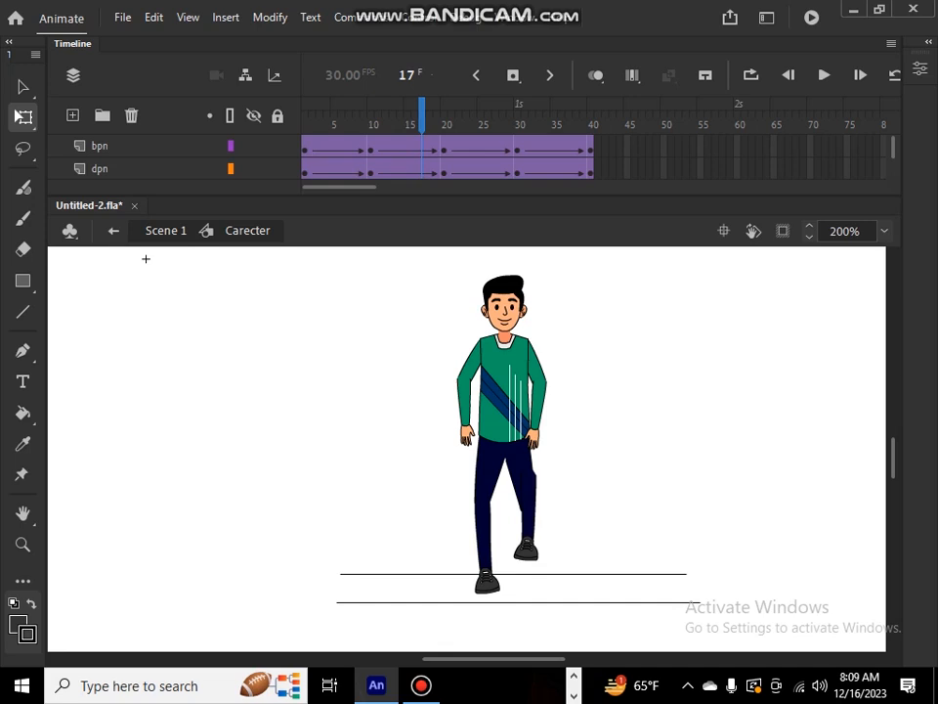
pyautogui.press('.')
pyautogui.press('.')
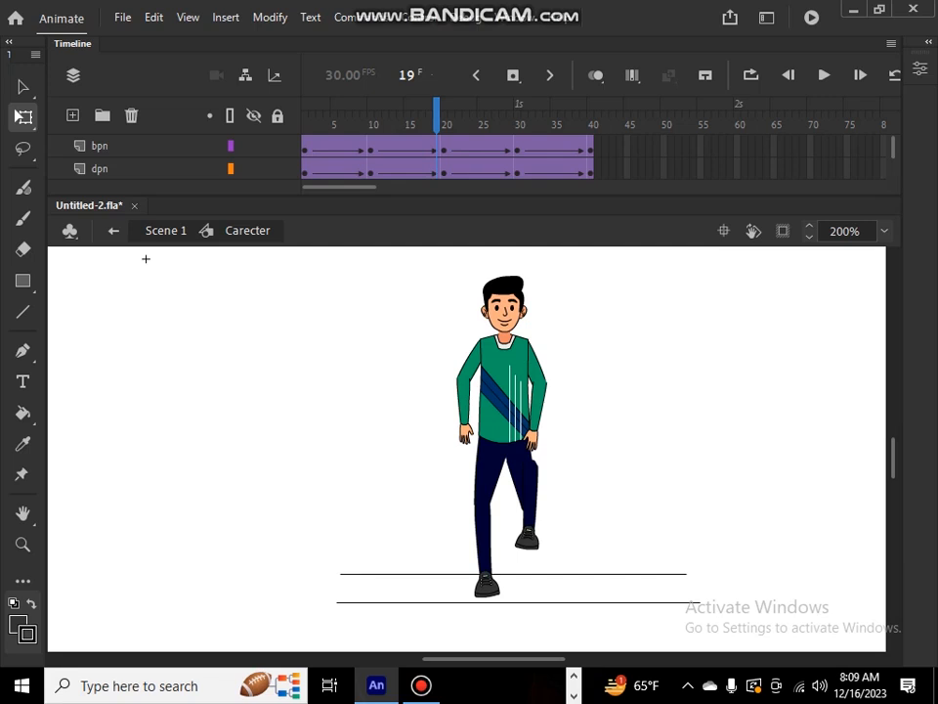
# Step: Keyframe the bpn lower leg at frame 19 and move it down and slightly inward to meet the thigh at the knee
pyautogui.doubleClick(523, 457)
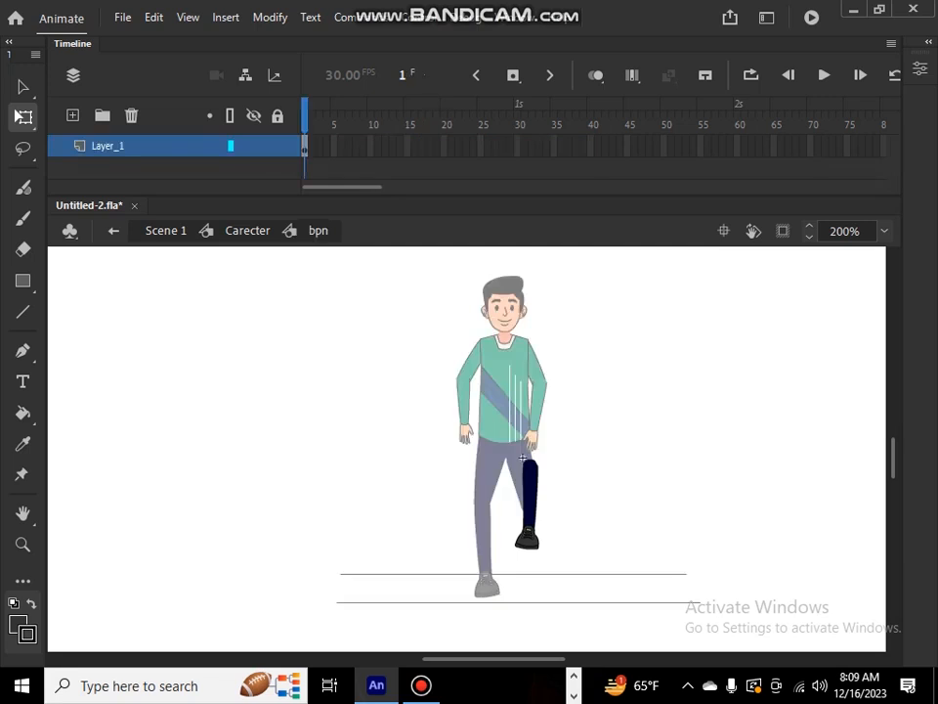
pyautogui.doubleClick(146, 258)
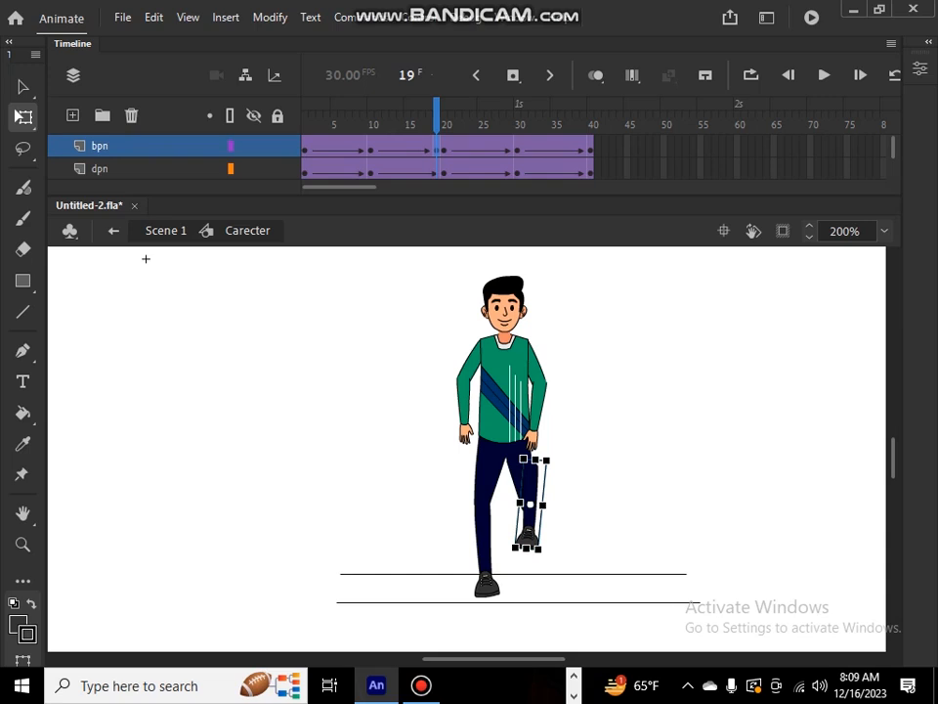
pyautogui.press('Down')
pyautogui.press('Down')
pyautogui.press('Down')
pyautogui.press('Down')
pyautogui.press('Down')
pyautogui.press('Down')
pyautogui.press('Down')
pyautogui.press('Down')
pyautogui.press('Down')
pyautogui.press('Down')
pyautogui.press('Down')
pyautogui.press('Down')
pyautogui.press('Down')
pyautogui.press('Down')
pyautogui.press('Down')
pyautogui.press('Down')
pyautogui.press('Down')
pyautogui.press('Down')
pyautogui.press('Down')
pyautogui.press('Down')
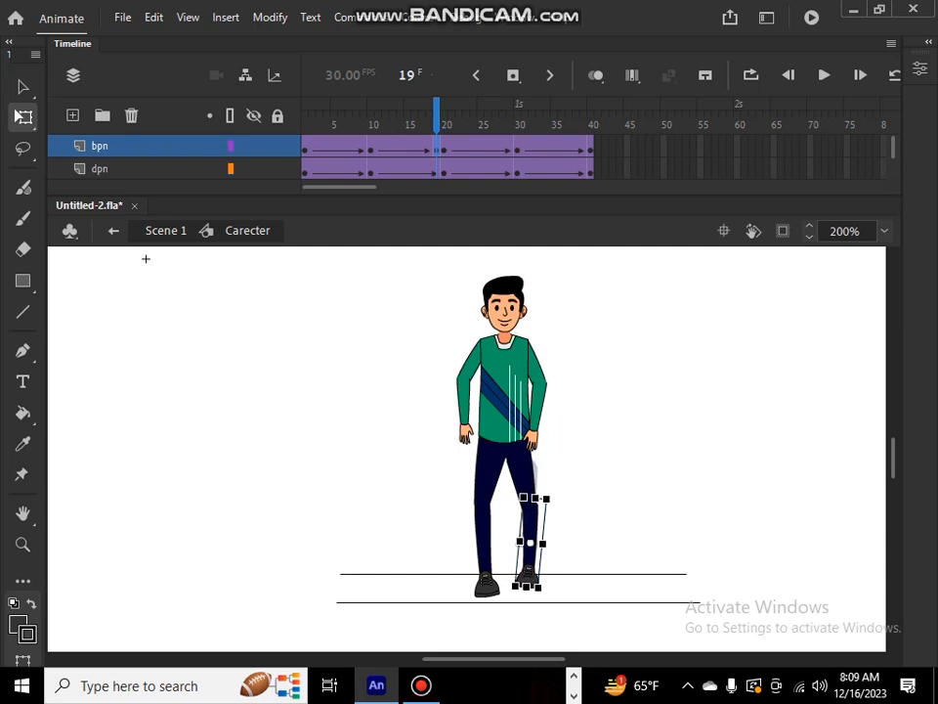
pyautogui.press('Up')
pyautogui.press('Up')
pyautogui.press('Up')
pyautogui.press('Up')
pyautogui.press('Up')
pyautogui.press('Up')
pyautogui.press('Up')
pyautogui.press('Up')
pyautogui.press('Up')
pyautogui.press('Up')
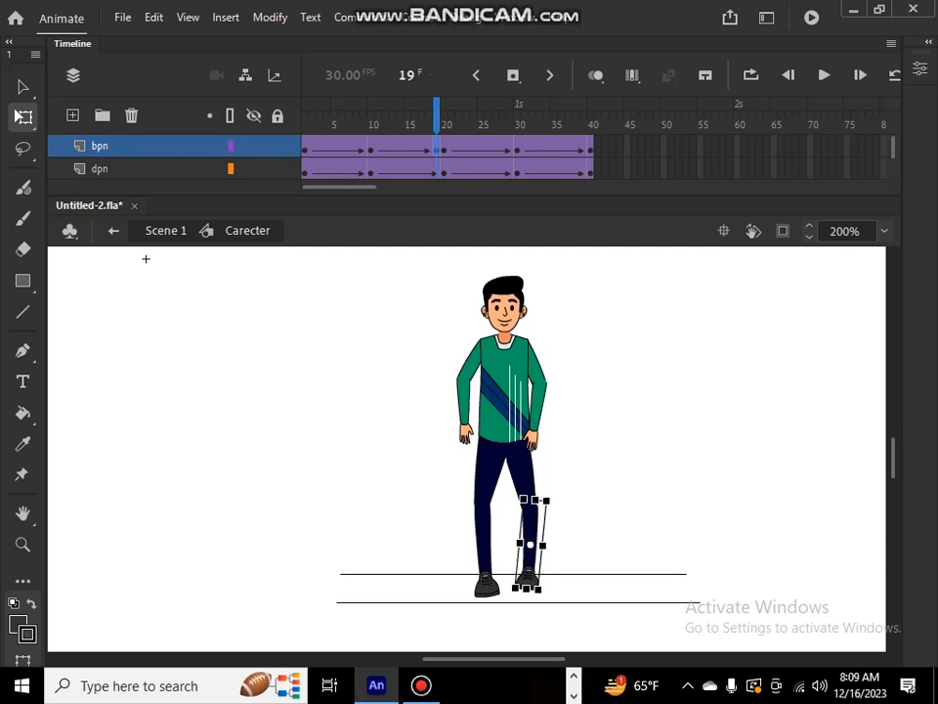
pyautogui.press('Left')
pyautogui.press('Left')
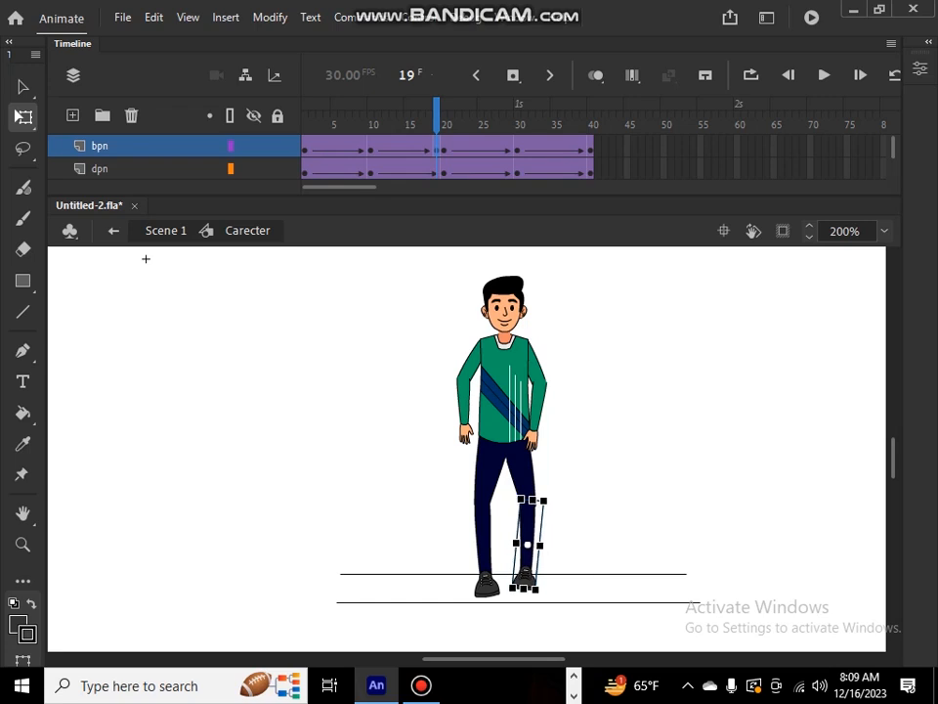
# Step: Fine-tune the bpn lower leg at frame 19 slightly upward and outward, comparing its knee alignment with frame 20
pyautogui.hotkey('ctrl', '=')
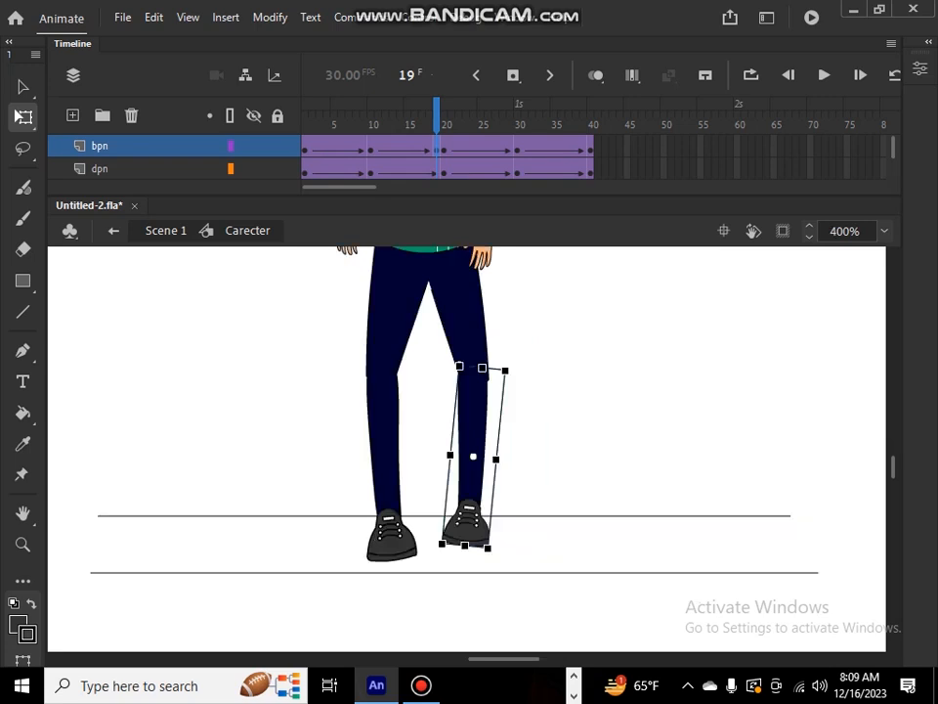
pyautogui.press('Up')
pyautogui.press('Up')
pyautogui.press('Up')
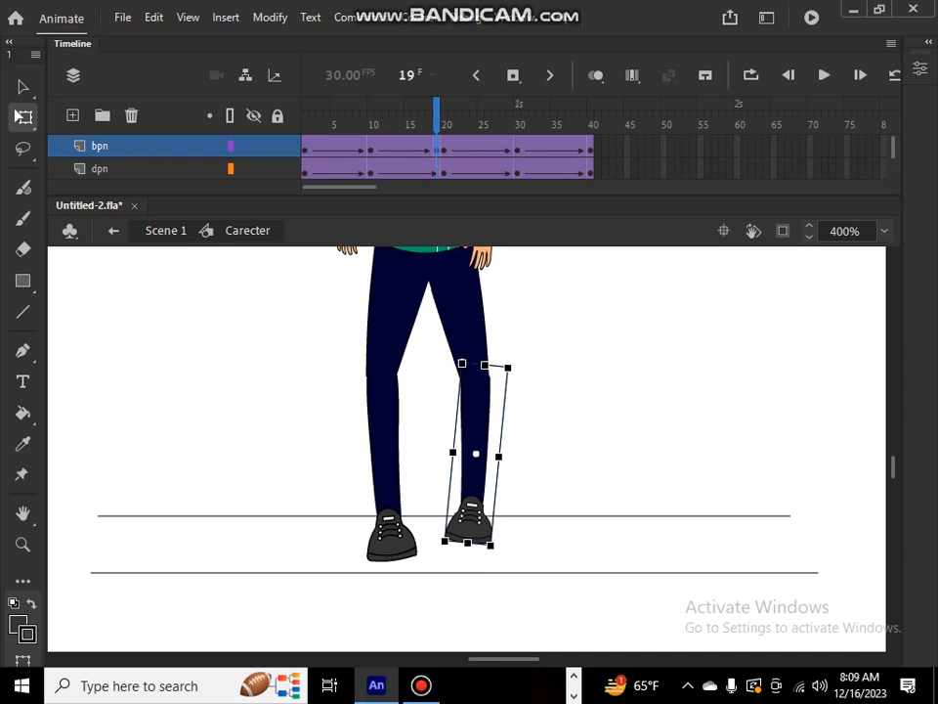
pyautogui.press('Right')
pyautogui.press('Escape')
pyautogui.press('.')
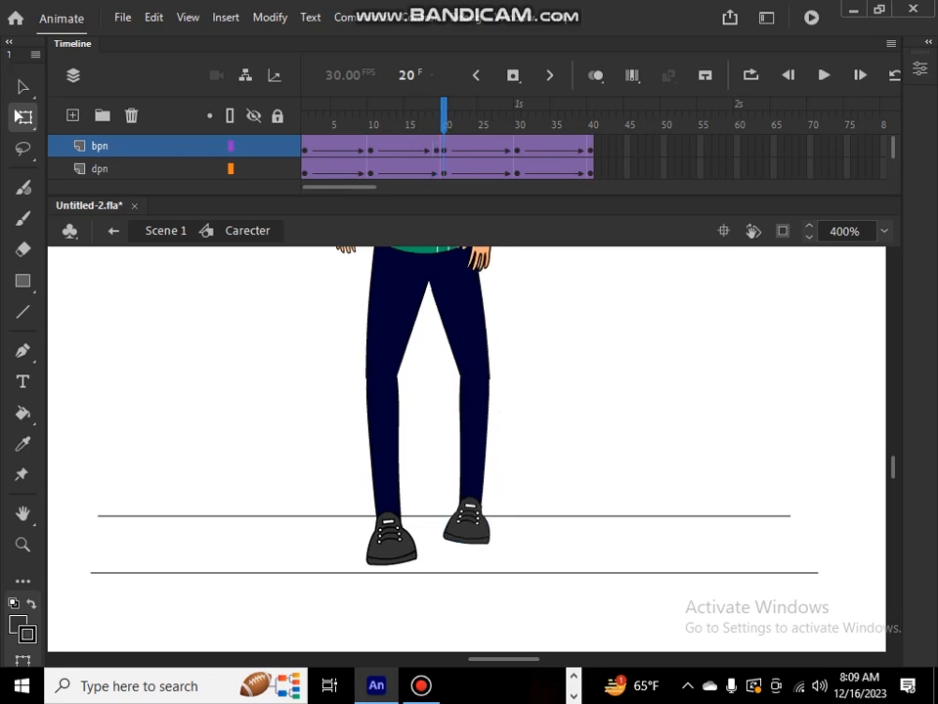
pyautogui.press(',')
pyautogui.press('.')
pyautogui.press(',')
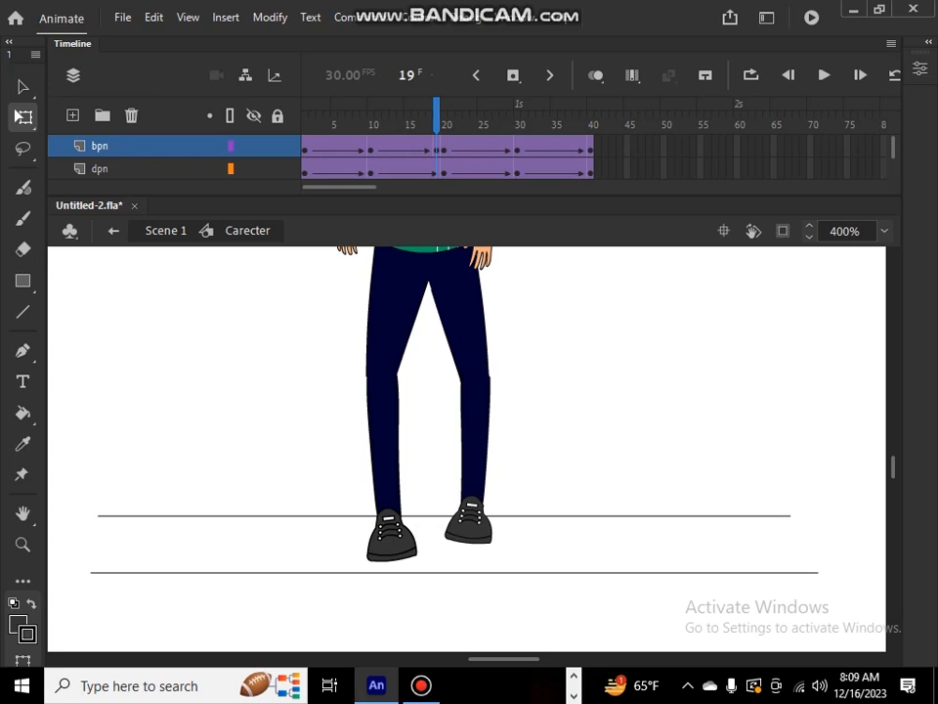
pyautogui.click(476, 445)
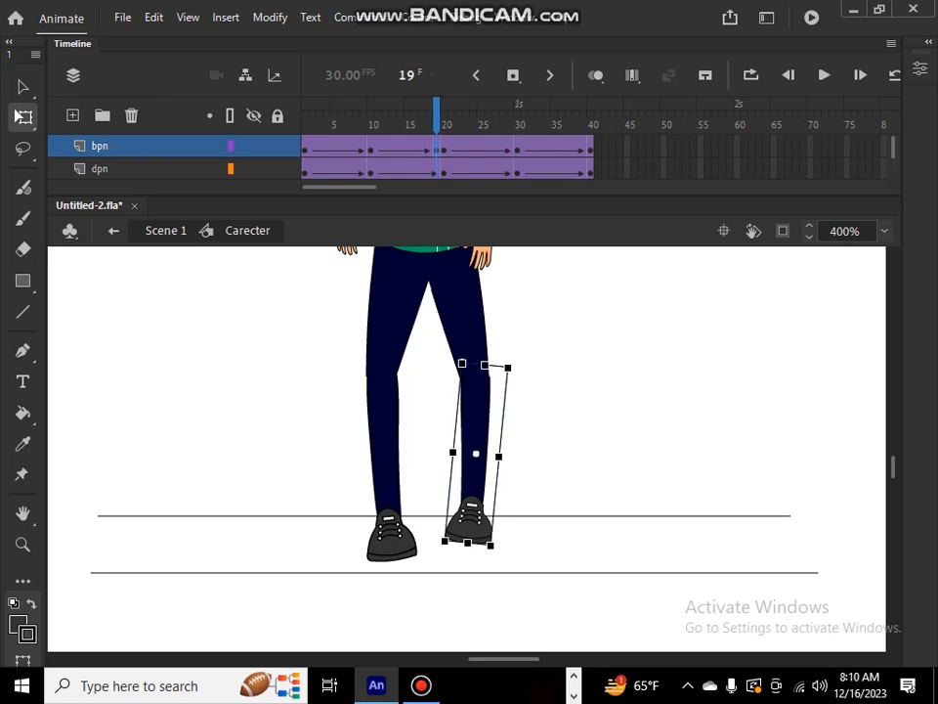
pyautogui.press('Left')
pyautogui.press('Right')
pyautogui.press('Escape')
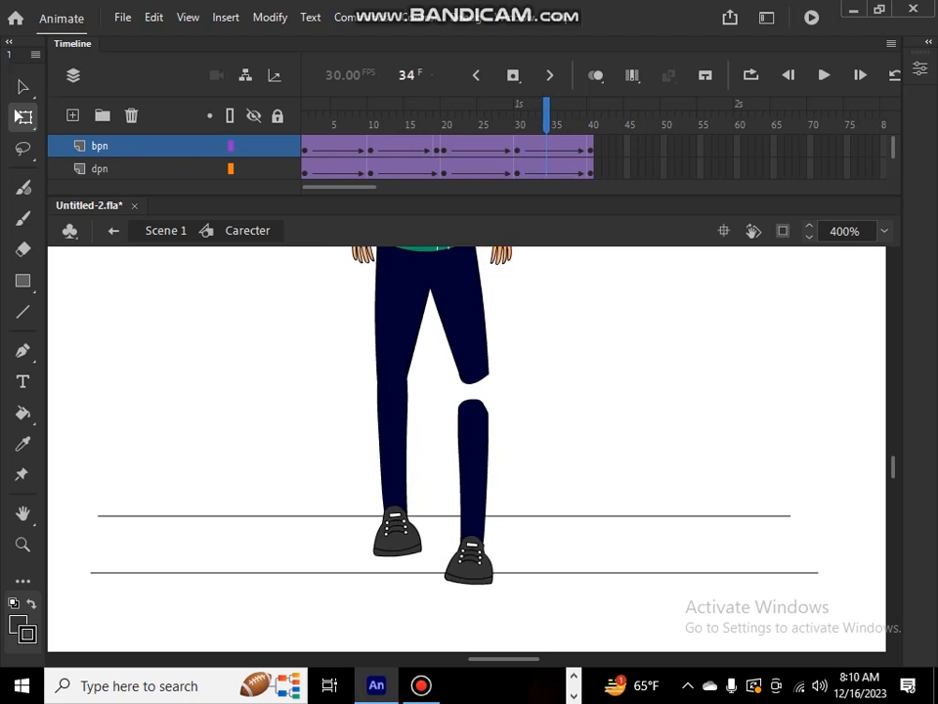
# Step: Step back from frame 34 to frame 30 to examine the bpn lower leg's alignment with the knee
pyautogui.press(',')
pyautogui.press(',')
pyautogui.press(',')
pyautogui.press(',')
pyautogui.press(',')
pyautogui.press(',')
pyautogui.press(',')
pyautogui.press(',')
pyautogui.press(',')
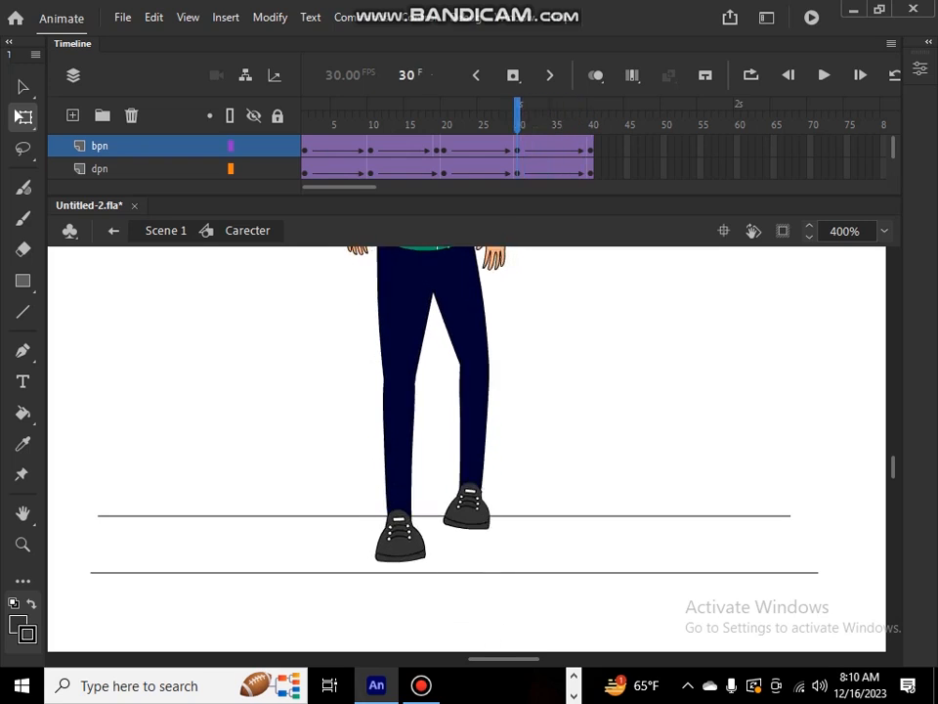
pyautogui.press('.')
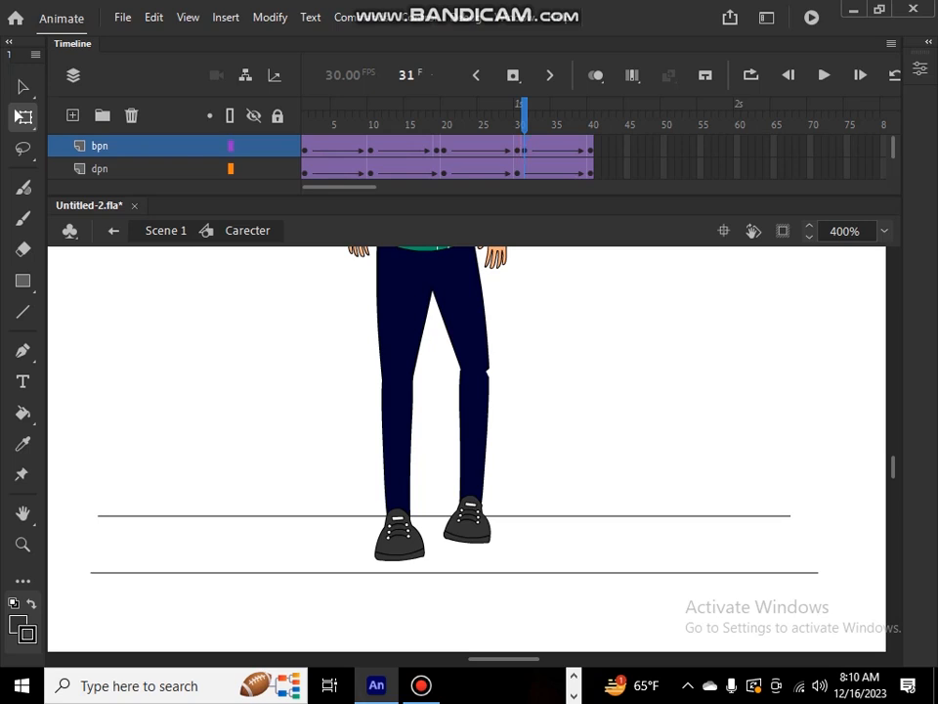
pyautogui.press(',')
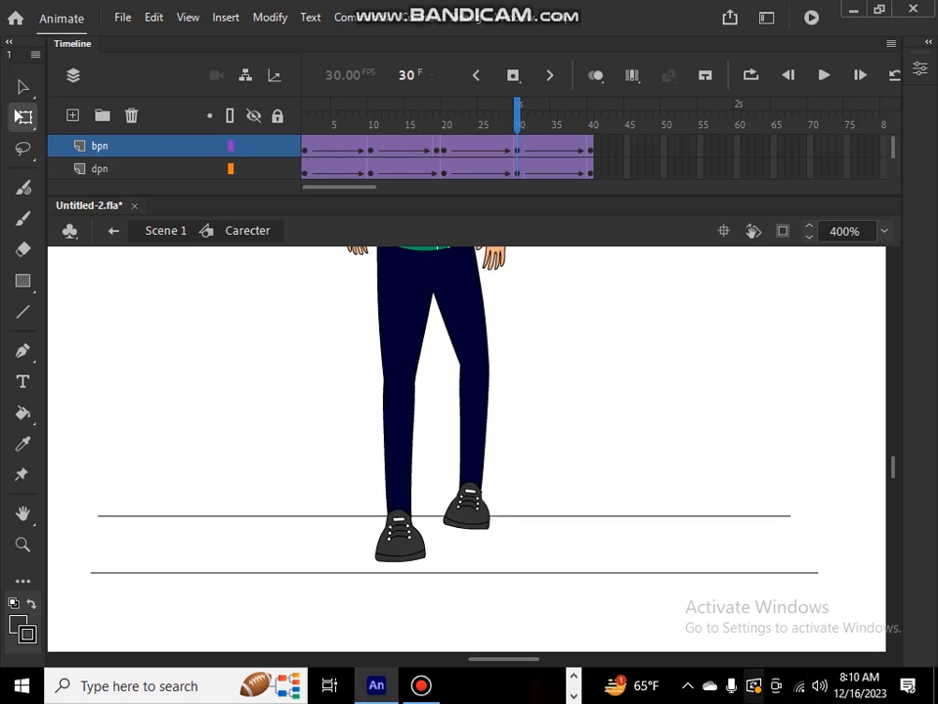
# Step: Switch to the screenshot tool, select the timeline area around frame 30, and draw a red arrow pointing to its keyframes
pyautogui.click(689, 686)
pyautogui.click(725, 648)
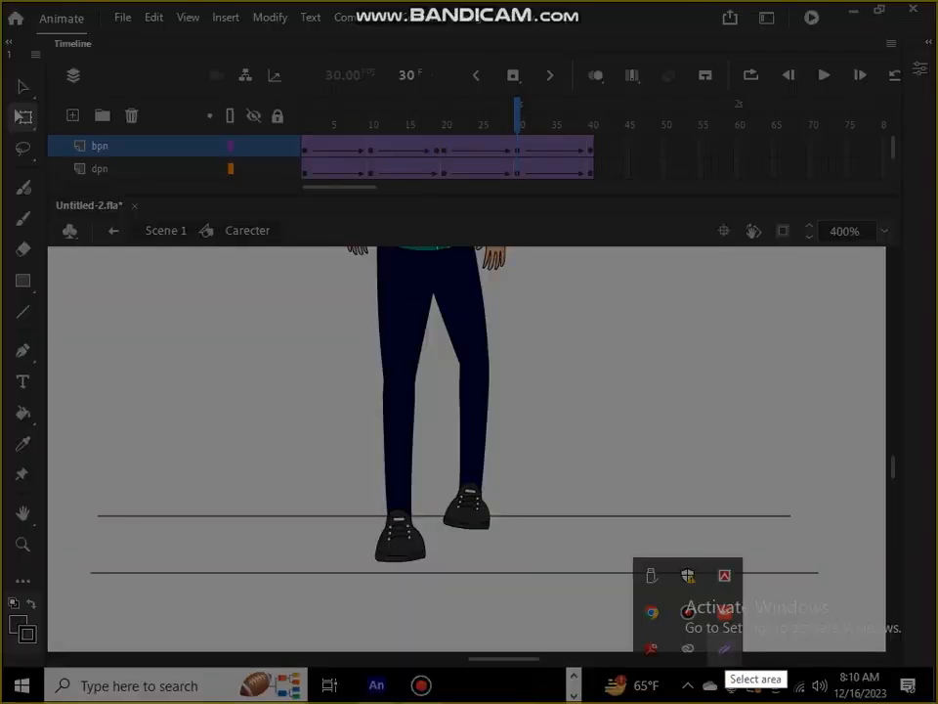
pyautogui.moveTo(490, 130)
pyautogui.mouseDown()
pyautogui.moveTo(544, 240)
pyautogui.moveTo(579, 253)
pyautogui.mouseUp()
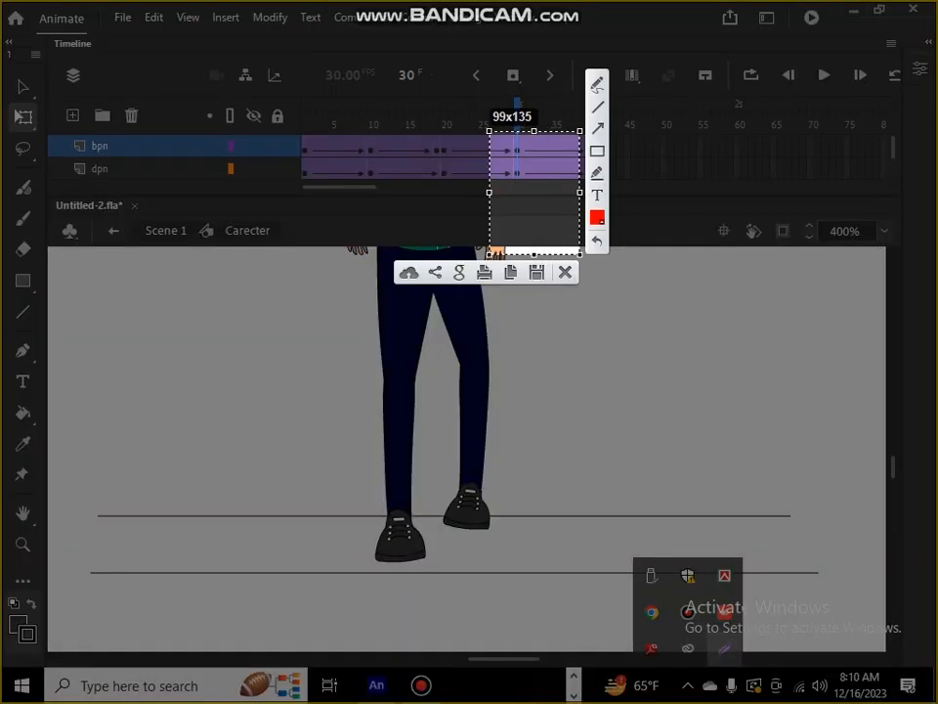
pyautogui.moveTo(540, 416); pyautogui.dragTo(518, 158)
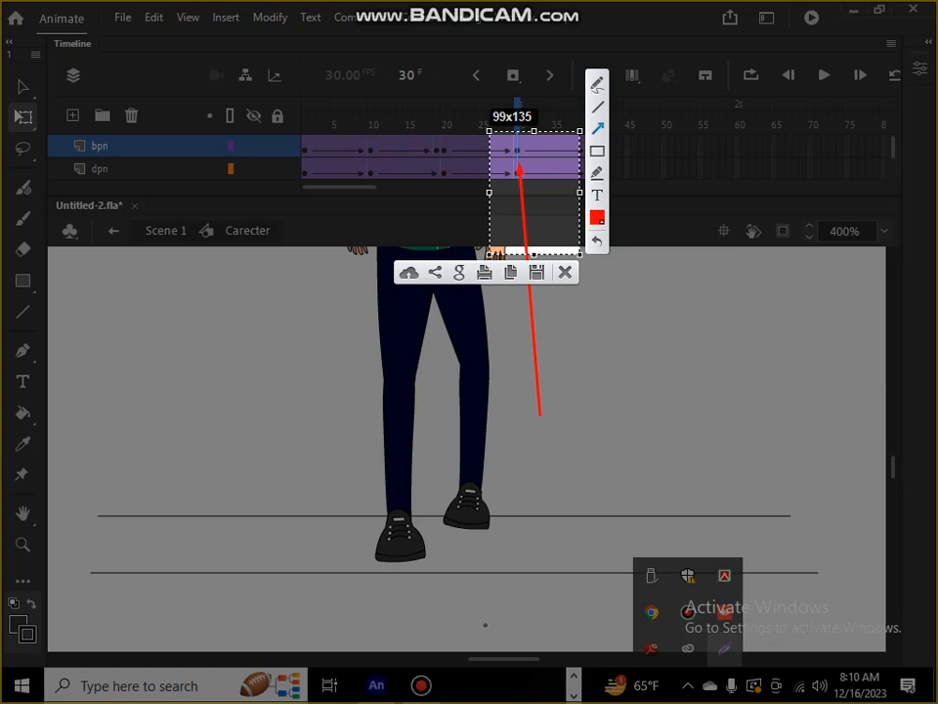
# Step: Mark the area beside the lower leg with a red line and an arrow in the screenshot tool, and close the capture
pyautogui.moveTo(577, 448); pyautogui.dragTo(483, 481)
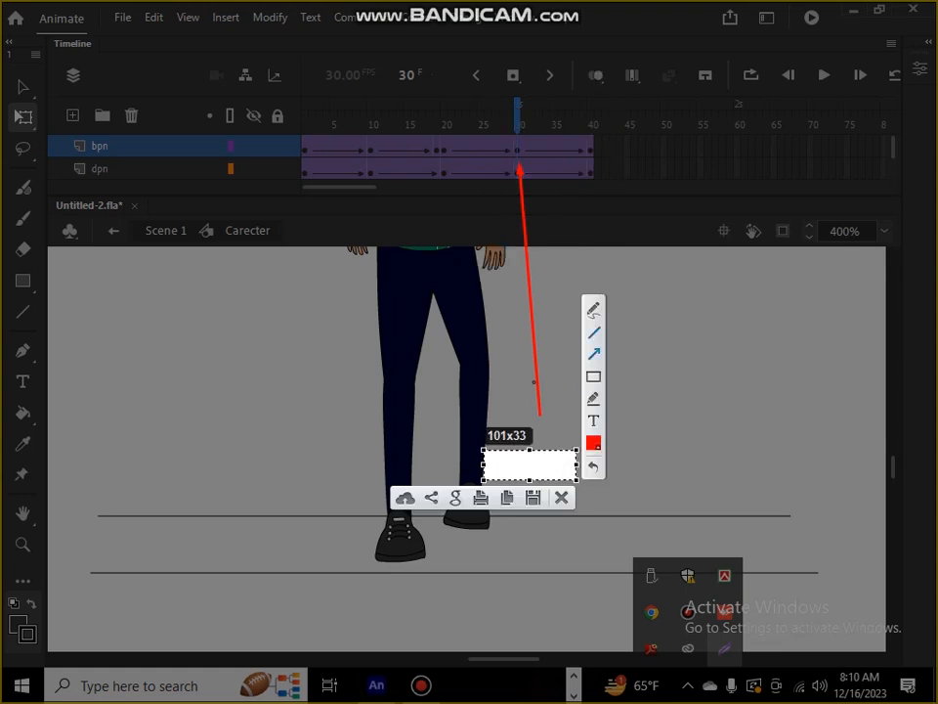
pyautogui.moveTo(554, 371); pyautogui.dragTo(503, 436)
pyautogui.moveTo(533, 555)
pyautogui.mouseDown()
pyautogui.moveTo(498, 576)
pyautogui.moveTo(476, 616)
pyautogui.mouseUp()
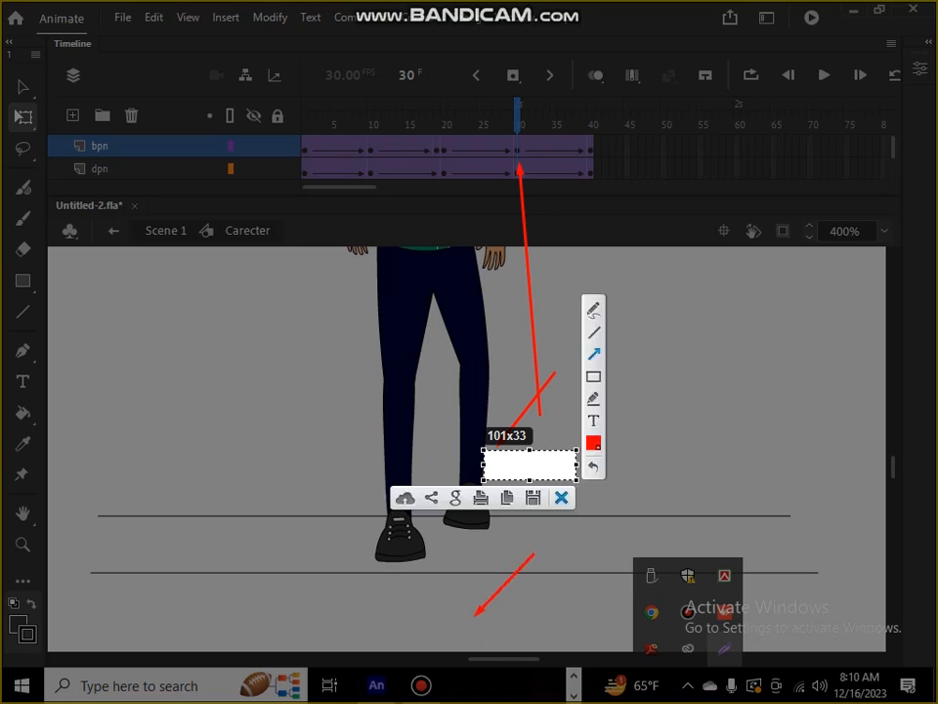
pyautogui.hotkey('ctrl', 'c')
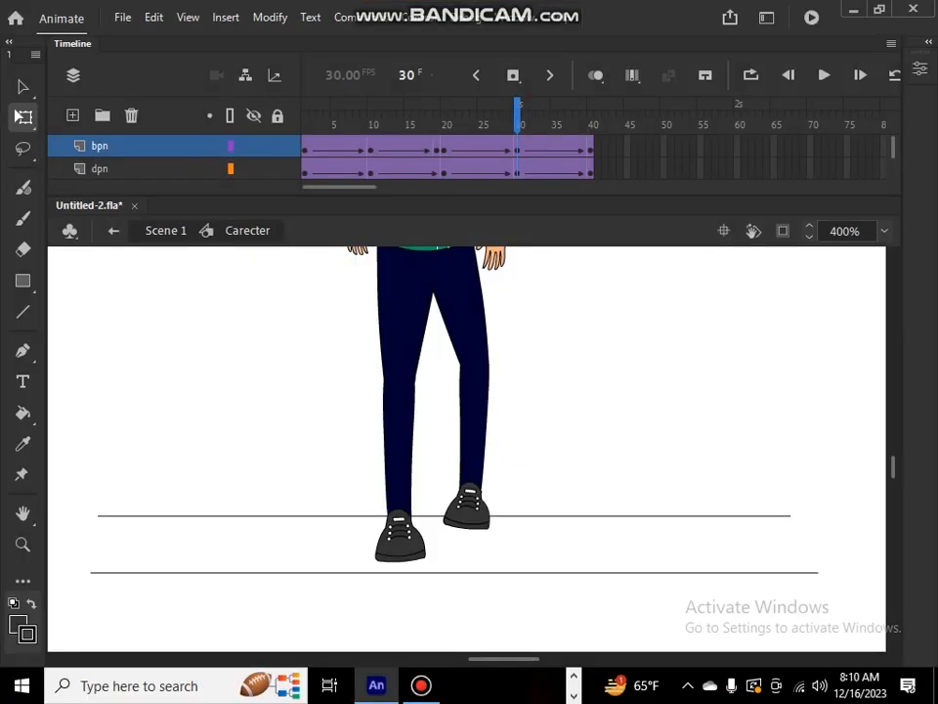
# Step: Keyframe the bpn lower leg at frame 39 and move it straight up to meet the thigh at the knee
pyautogui.moveTo(518, 115); pyautogui.dragTo(584, 115)
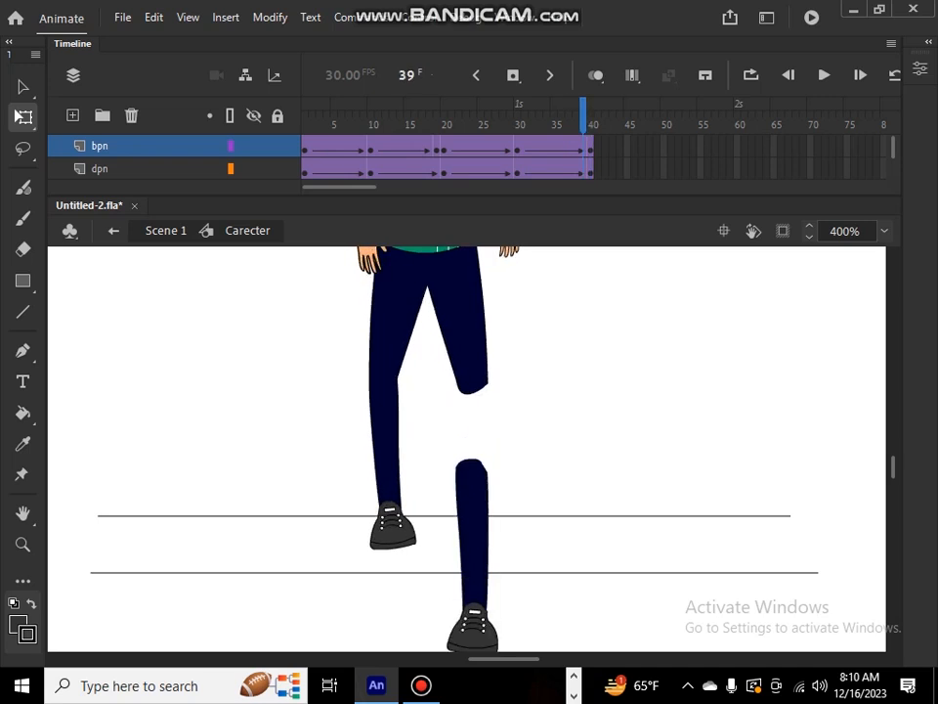
pyautogui.doubleClick(473, 528)
pyautogui.click(473, 528)
pyautogui.doubleClick(587, 431)
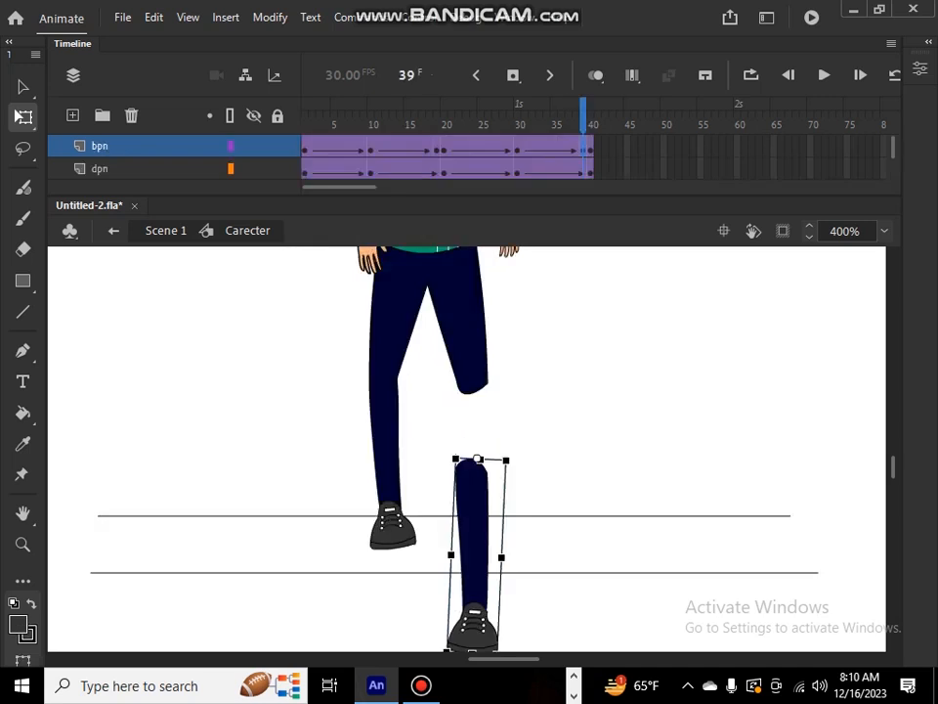
pyautogui.moveTo(474, 528); pyautogui.dragTo(475, 438)
pyautogui.press('Up')
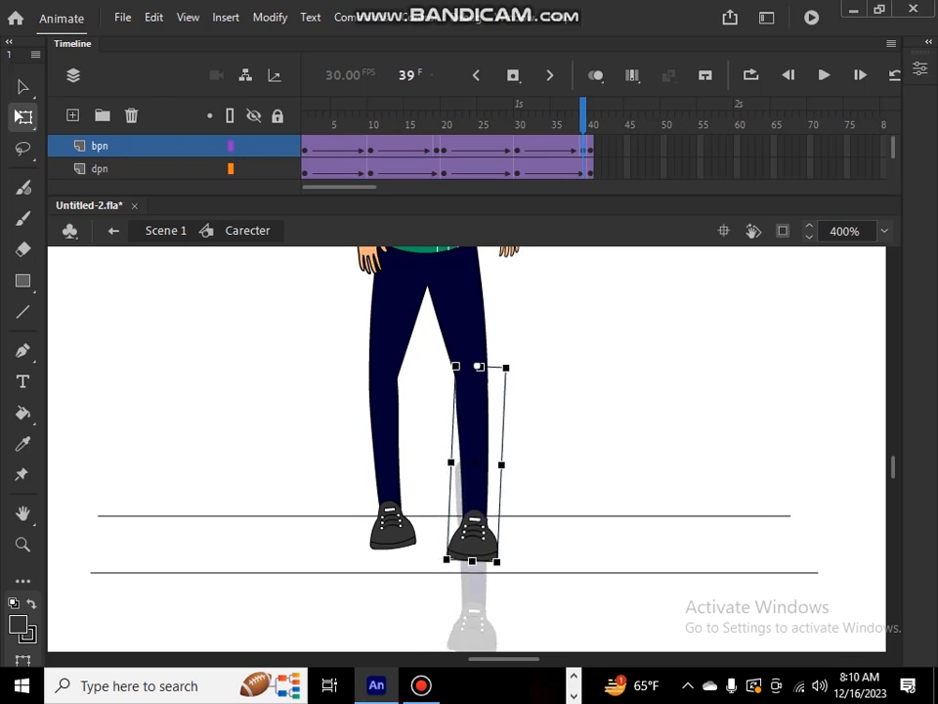
pyautogui.press('Escape')
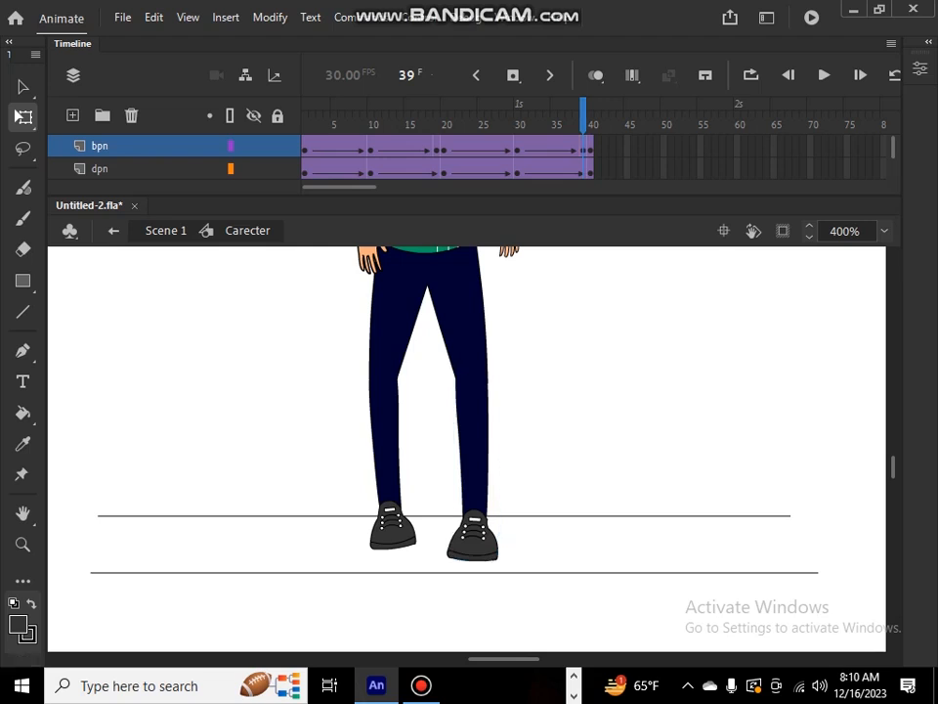
# Step: Play the Carecter animation from frame 1 and view the whole character at 200% zoom
pyautogui.moveTo(584, 116); pyautogui.dragTo(305, 115)
pyautogui.press('Return')
pyautogui.click(459, 356)
pyautogui.press('Return')
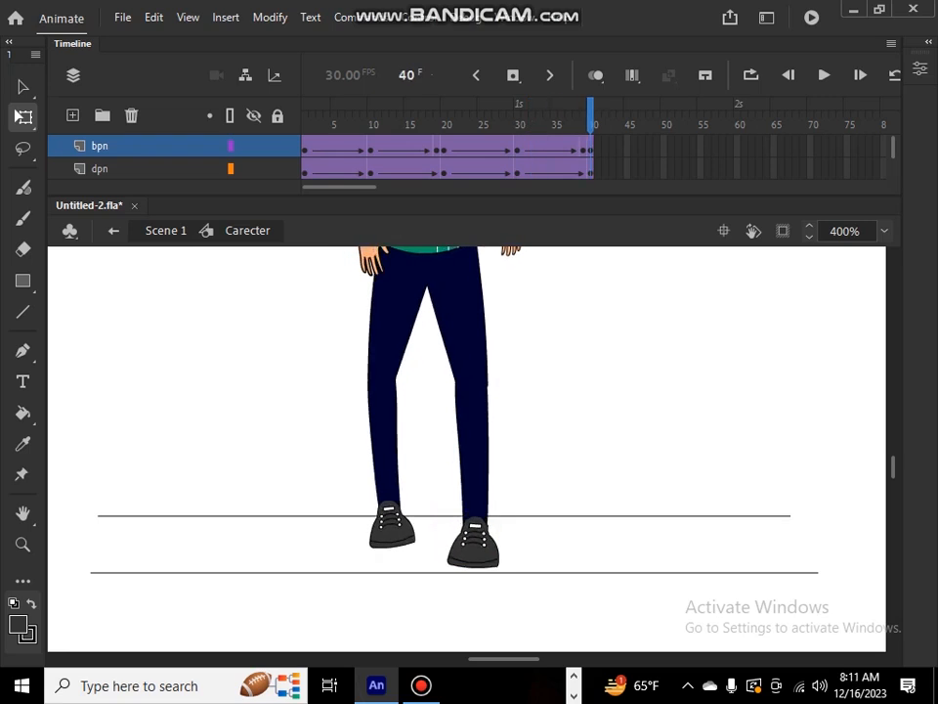
pyautogui.hotkey('ctrl', '-')
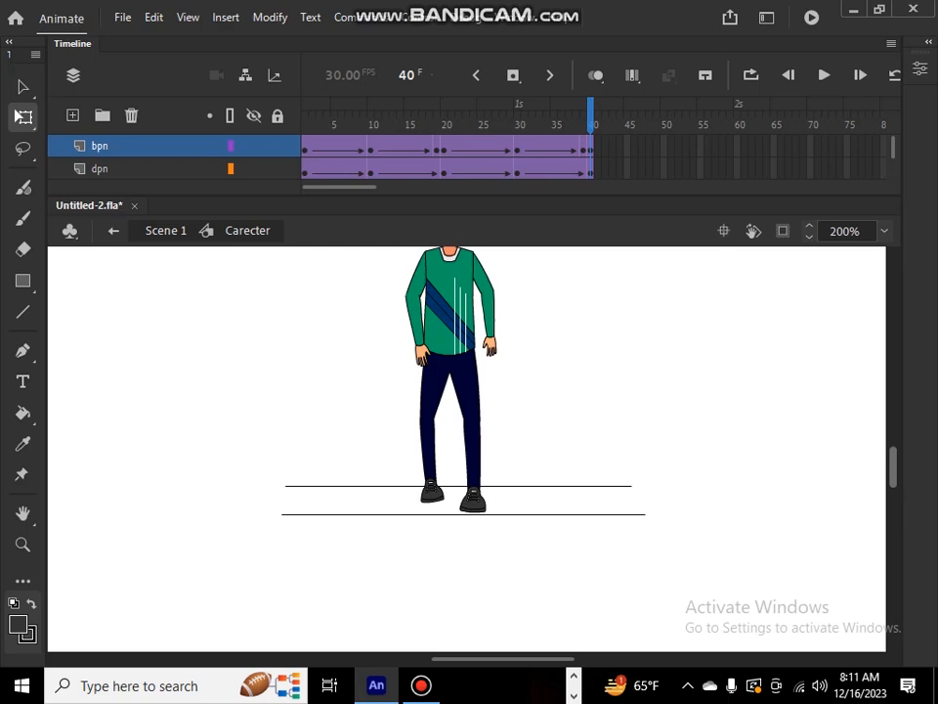
pyautogui.scroll(3, 90, 314)
pyautogui.scroll(-1, 90, 295)
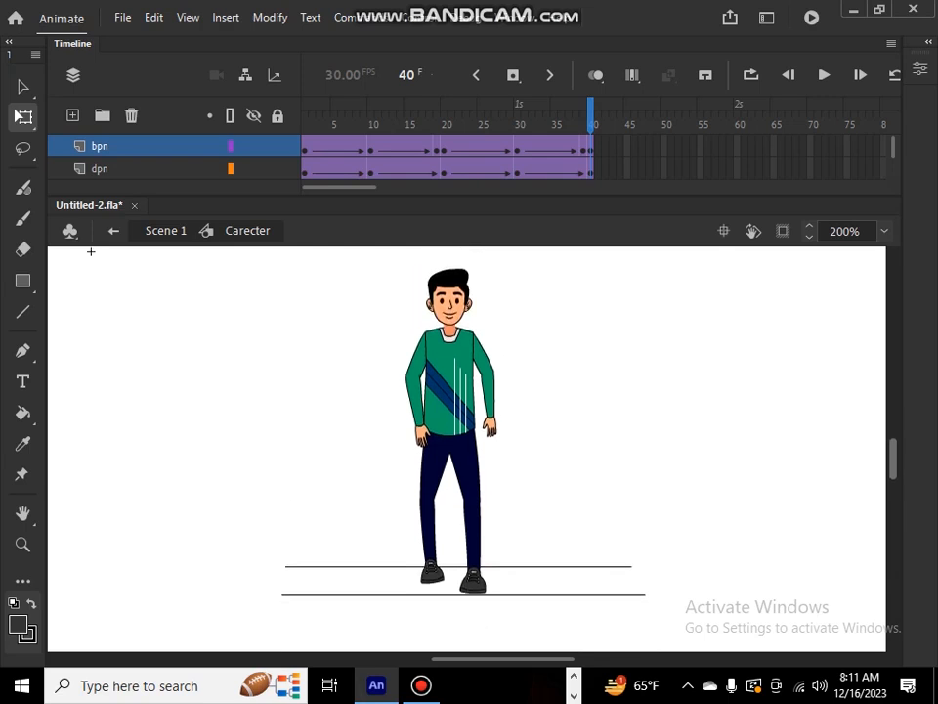
# Step: Test the movie, close the preview, replay the Carecter timeline, and return to Scene 1
pyautogui.hotkey('ctrl', 'Return')
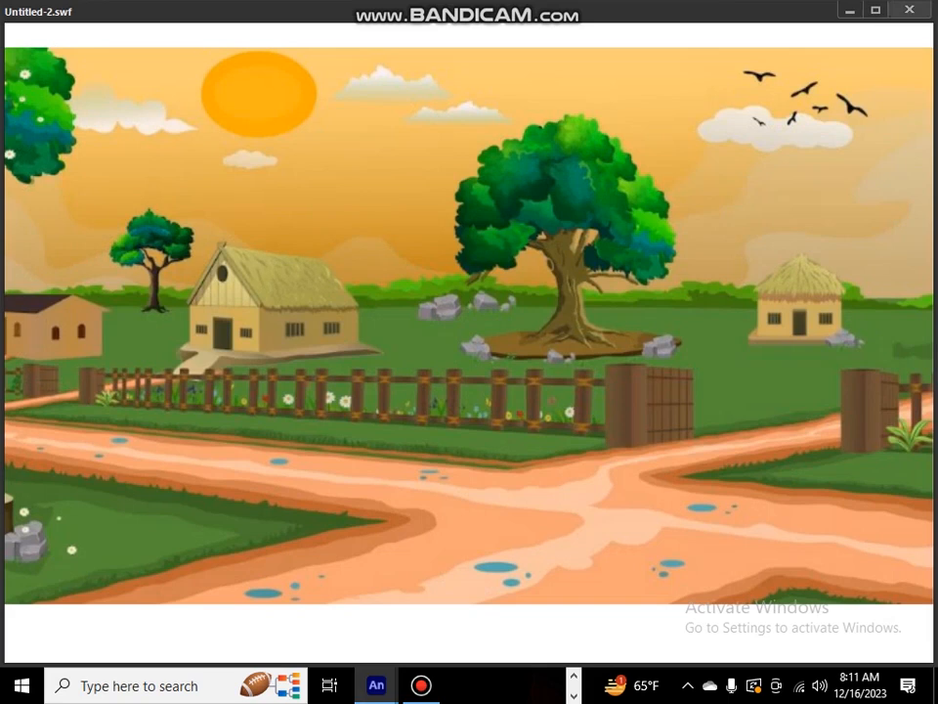
pyautogui.click(911, 10)
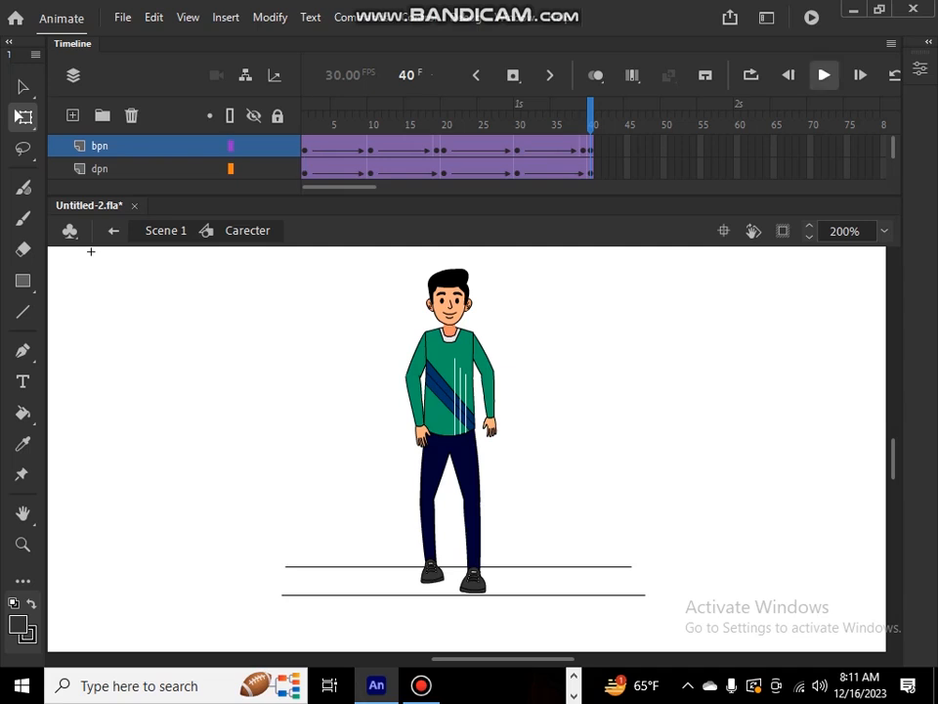
pyautogui.click(825, 74)
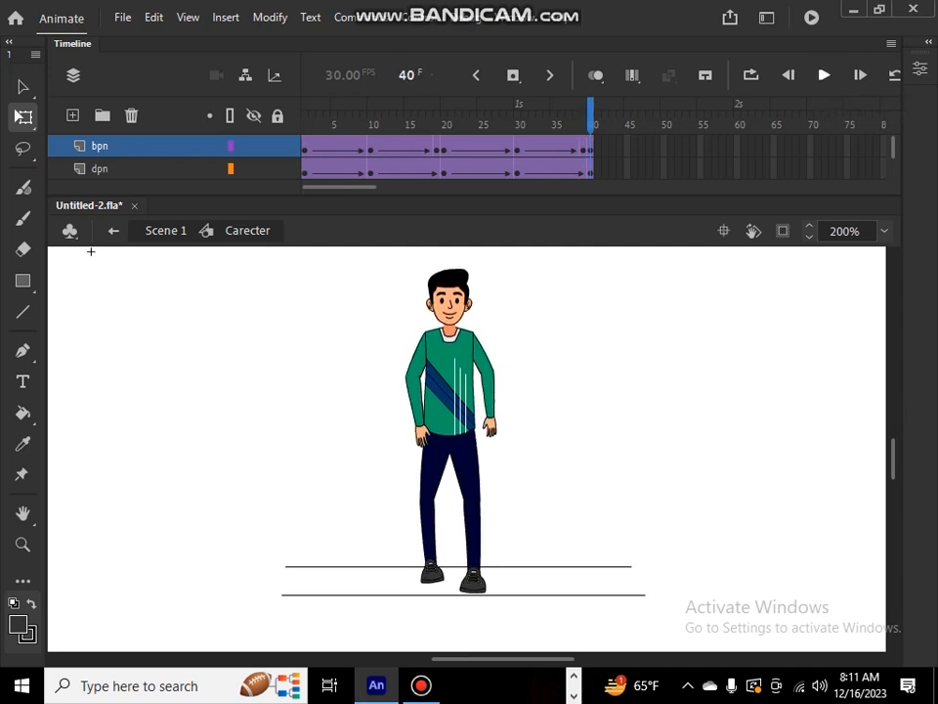
pyautogui.click(824, 75)
pyautogui.doubleClick(144, 416)
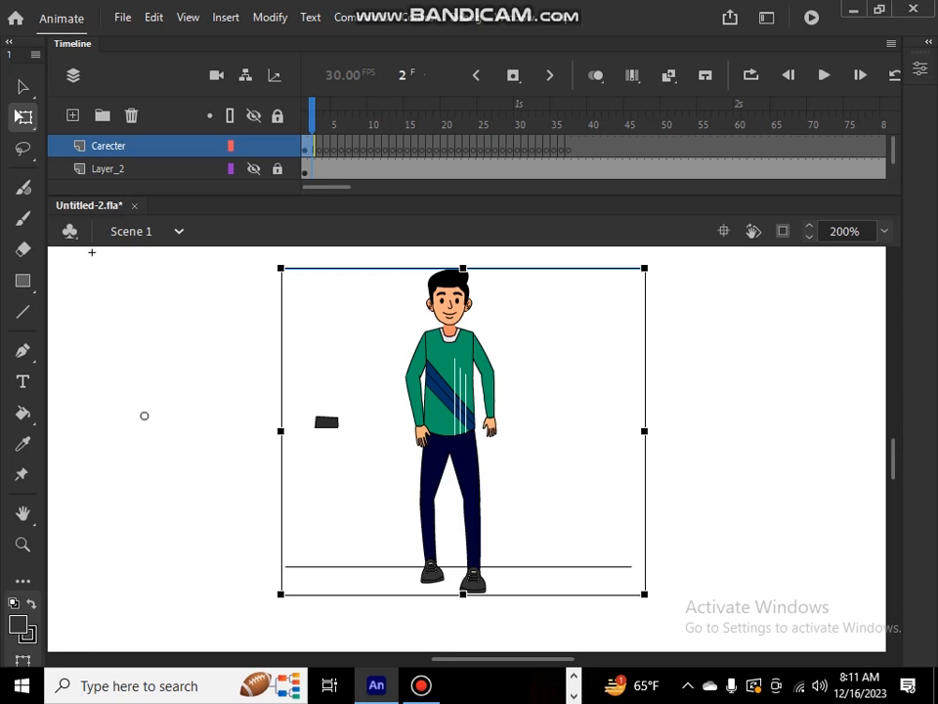
# Step: Insert frames across the blank keyframes from frame 3 onward on the Carecter layer and go back to frame 1
pyautogui.moveTo(319, 149); pyautogui.dragTo(848, 149)
pyautogui.press('F5')
pyautogui.moveTo(847, 114); pyautogui.dragTo(304, 114)
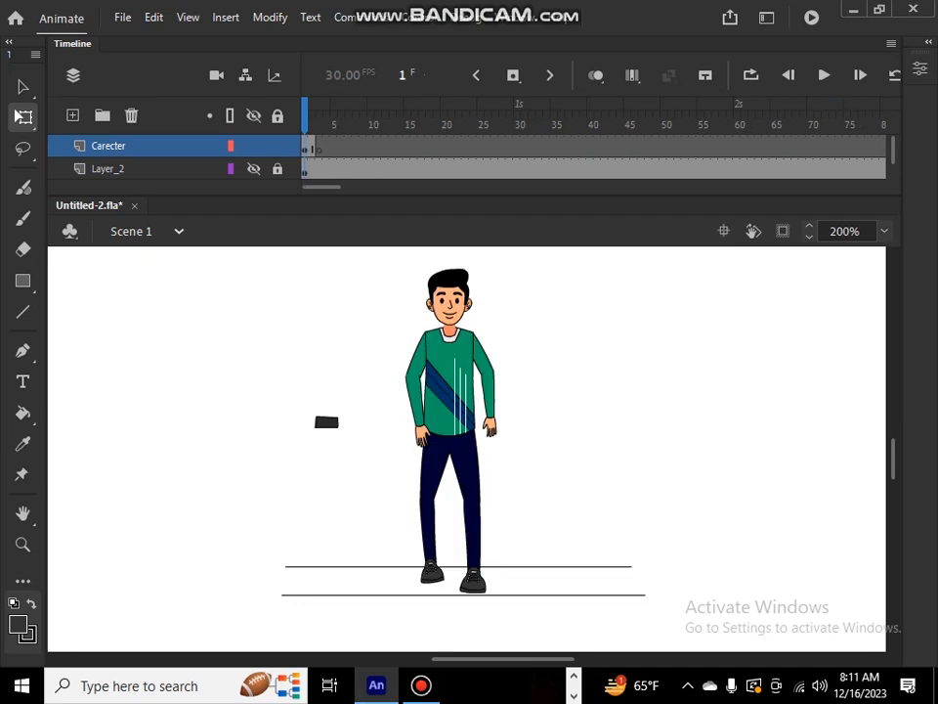
# Step: Select the Carecter layer's surplus blank frames up to frame 430 and remove them
pyautogui.moveTo(305, 115); pyautogui.dragTo(649, 114)
pyautogui.moveTo(694, 146); pyautogui.dragTo(846, 147)
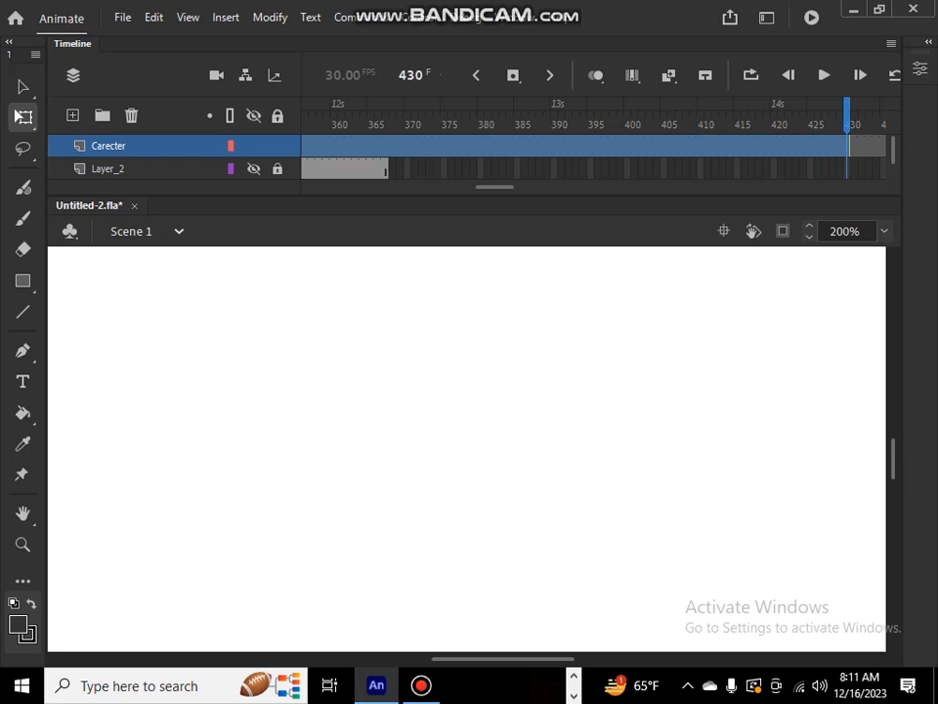
pyautogui.rightClick(846, 146)
pyautogui.click(665, 239)
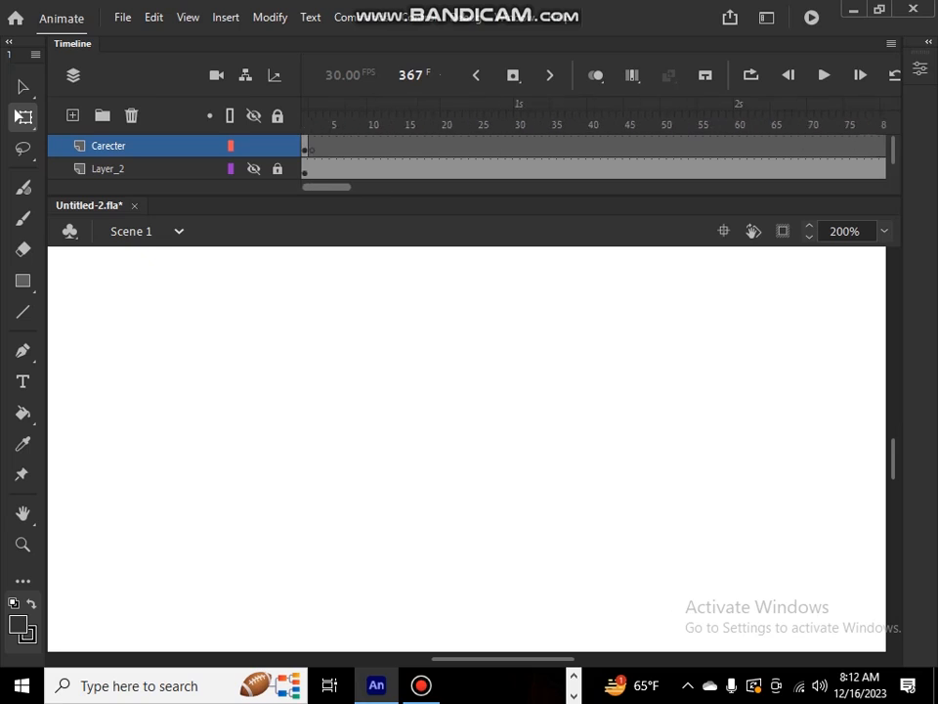
# Step: Remove the remaining blank frames from frame 2 through frame 204 on the Carecter layer and return to frame 1
pyautogui.moveTo(312, 147); pyautogui.dragTo(729, 146)
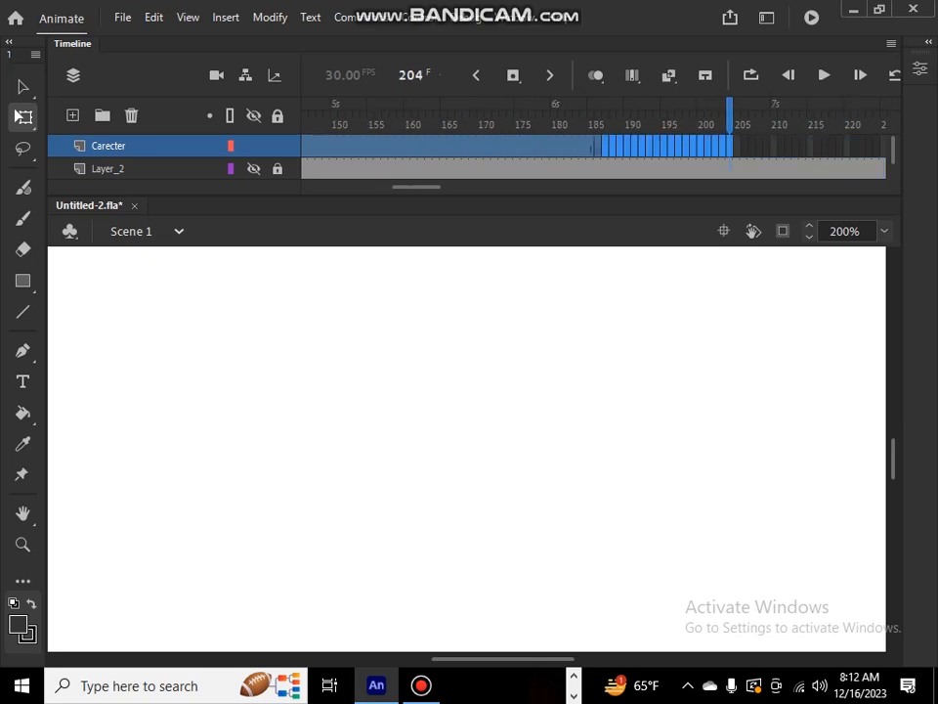
pyautogui.rightClick(522, 146)
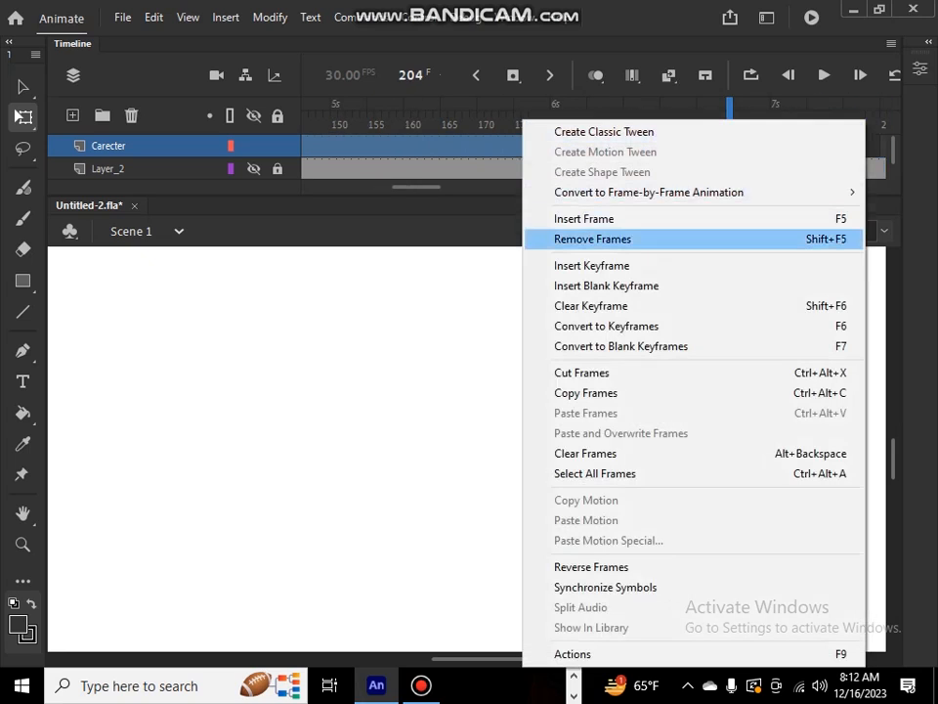
pyautogui.click(592, 238)
pyautogui.moveTo(416, 186); pyautogui.dragTo(327, 187)
pyautogui.click(16, 114)
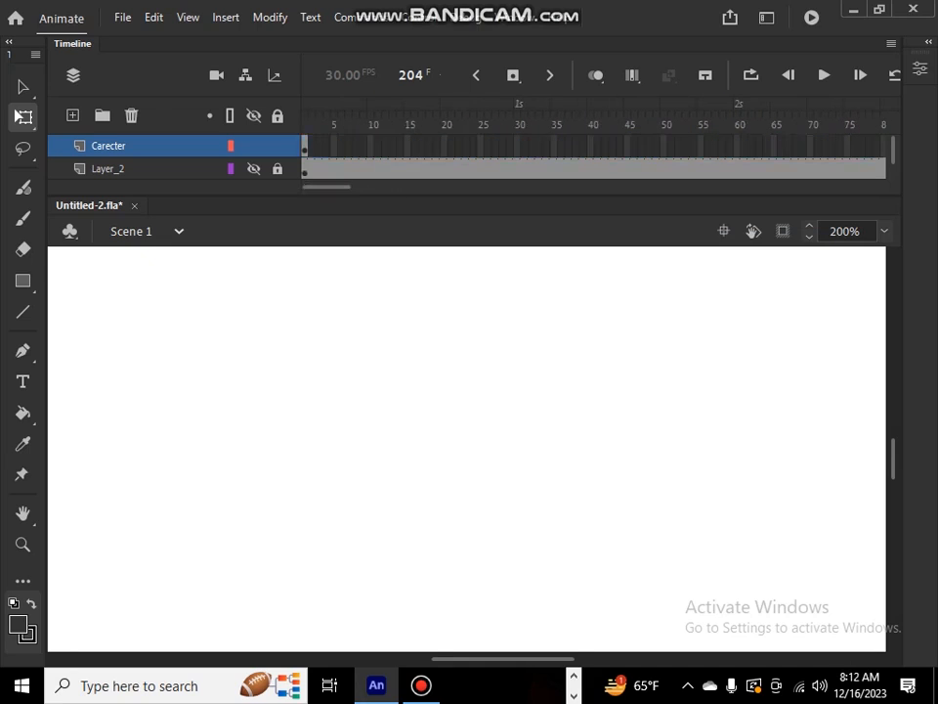
pyautogui.hotkey('shift', ',')
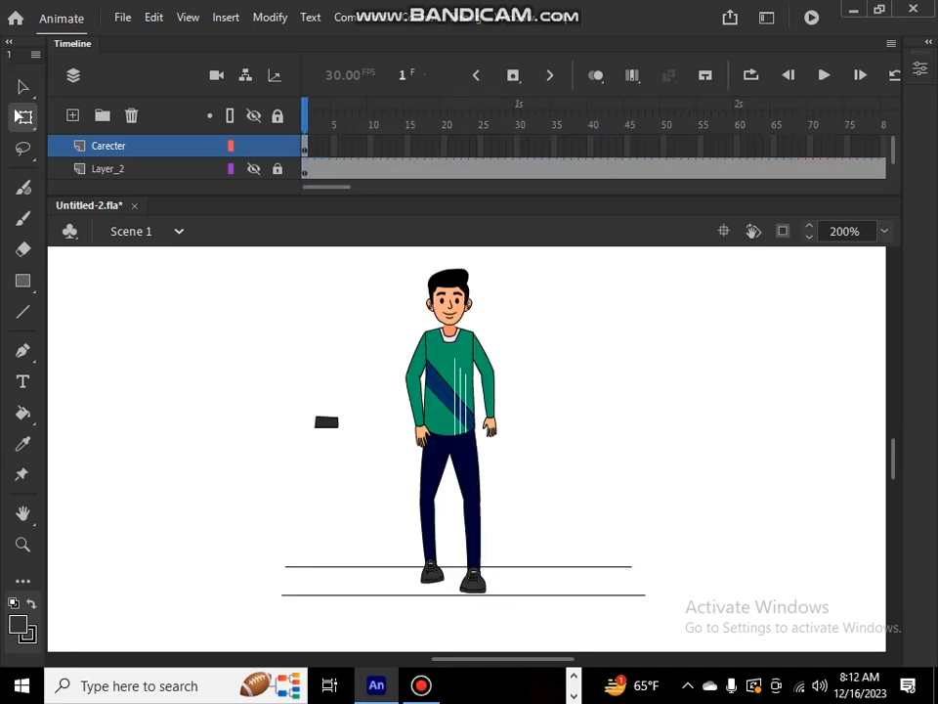
# Step: Open the Carecter symbol to check its timeline and return to Scene 1
pyautogui.hotkey('ctrl', 'a')
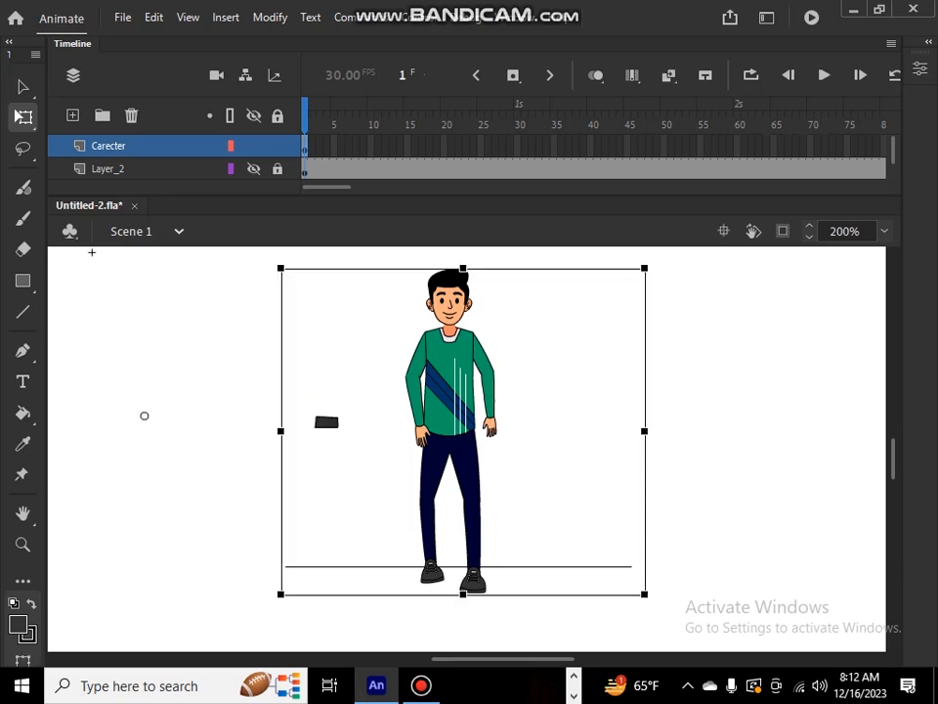
pyautogui.hotkey('ctrl', 'shift', 'a')
pyautogui.doubleClick(450, 391)
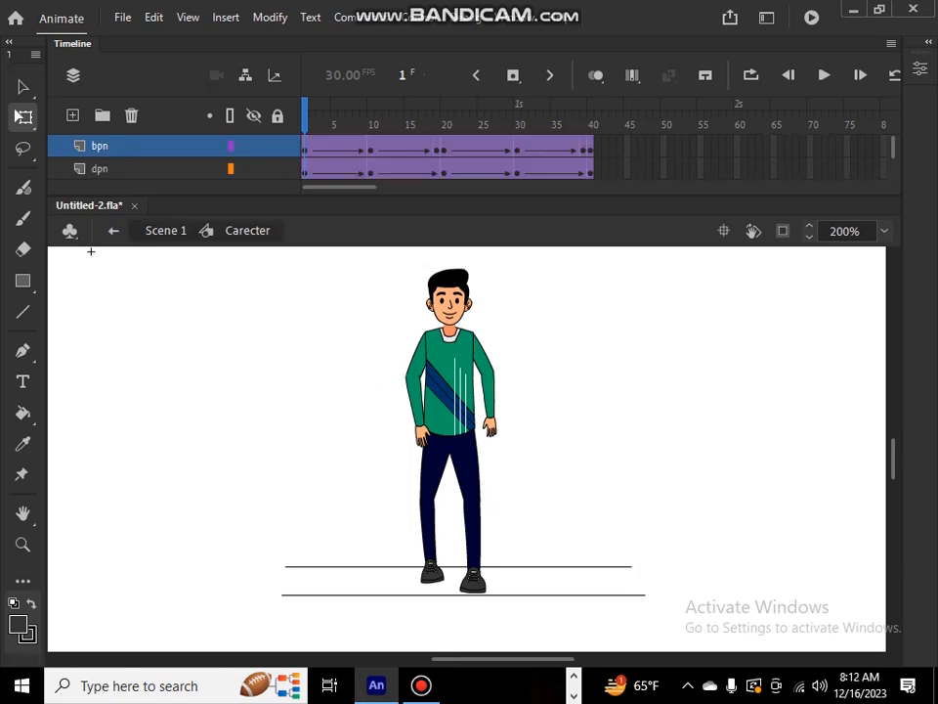
pyautogui.doubleClick(91, 252)
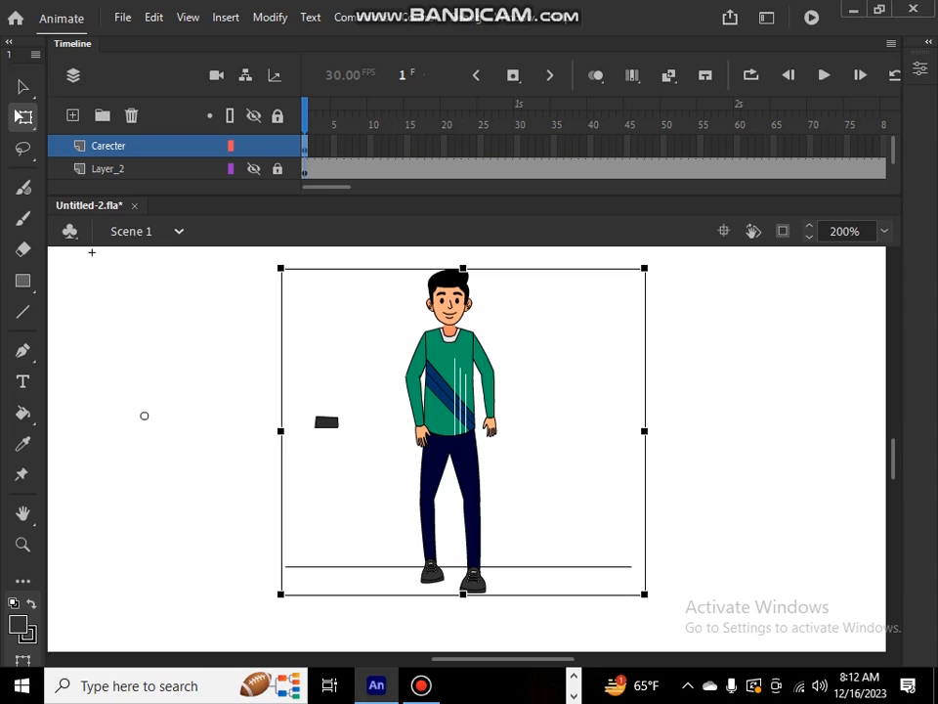
pyautogui.hotkey('ctrl', 'shift', 'a')
# Step: Extend the Carecter layer in Scene 1 to frame 240 and return to frame 1
pyautogui.moveTo(326, 187); pyautogui.dragTo(446, 187)
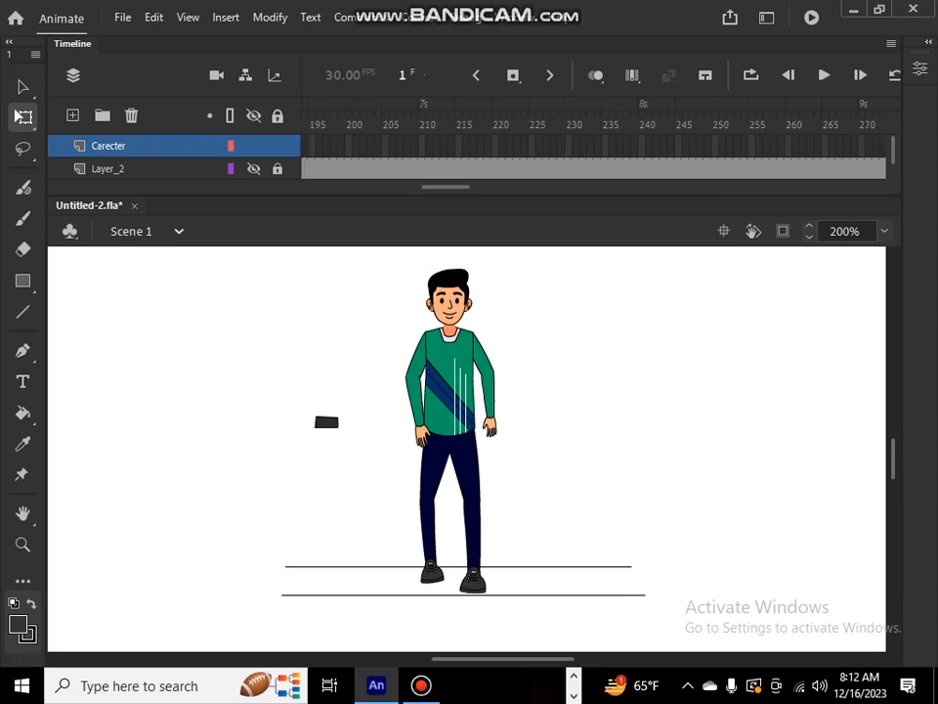
pyautogui.click(642, 146)
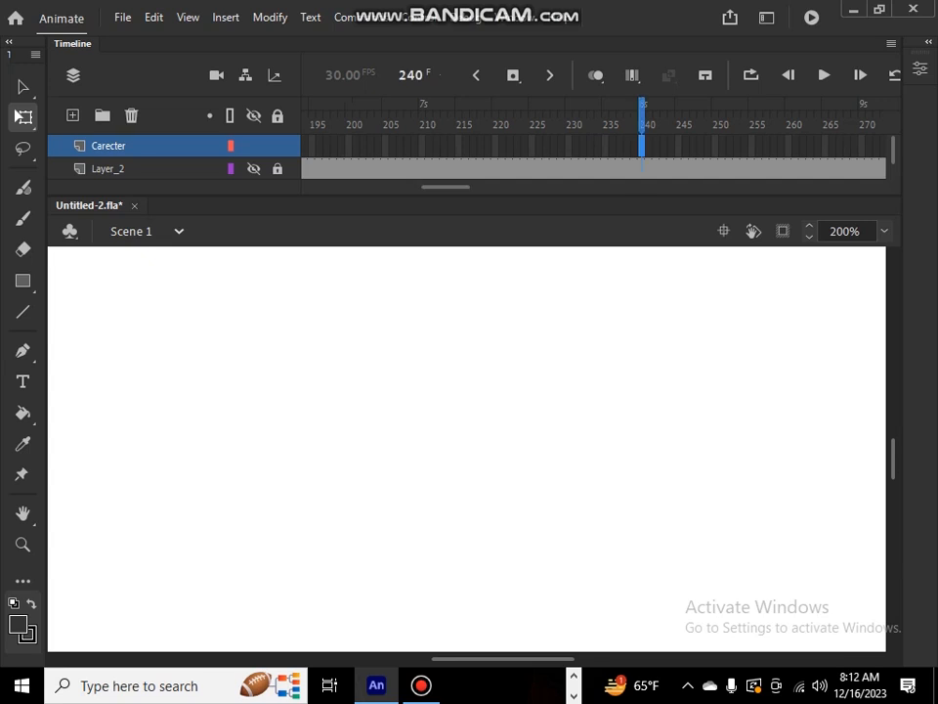
pyautogui.press('F5')
pyautogui.click(525, 108)
pyautogui.moveTo(525, 108); pyautogui.dragTo(17, 116)
# Step: Switch back and forth between Scene 1 and the Carecter symbol to compare their timelines, ending inside the symbol
pyautogui.hotkey('ctrl', 'e')
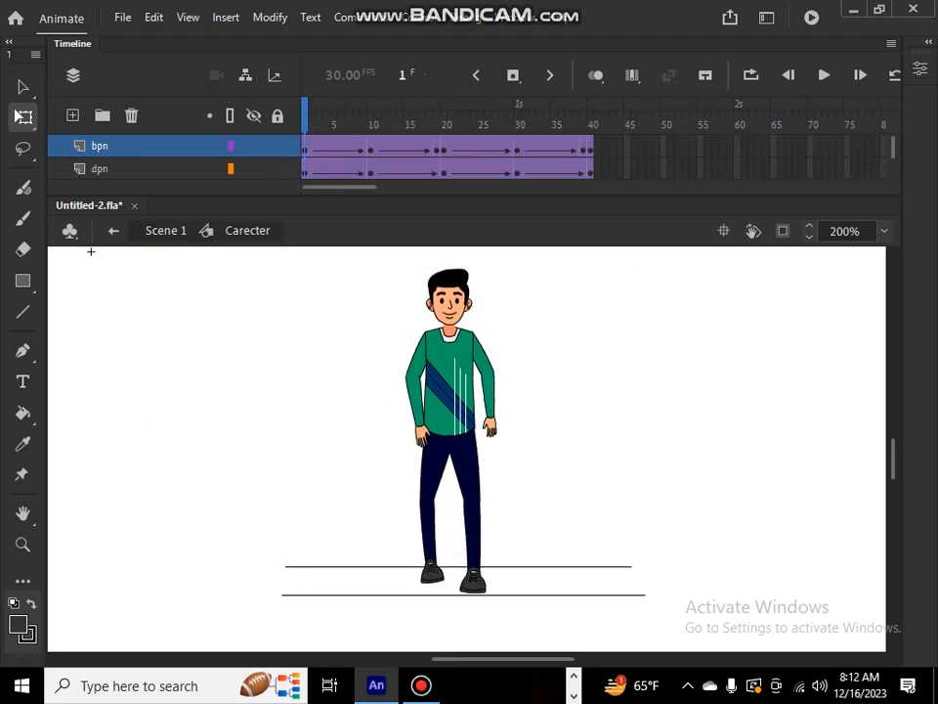
pyautogui.hotkey('ctrl', 'e')
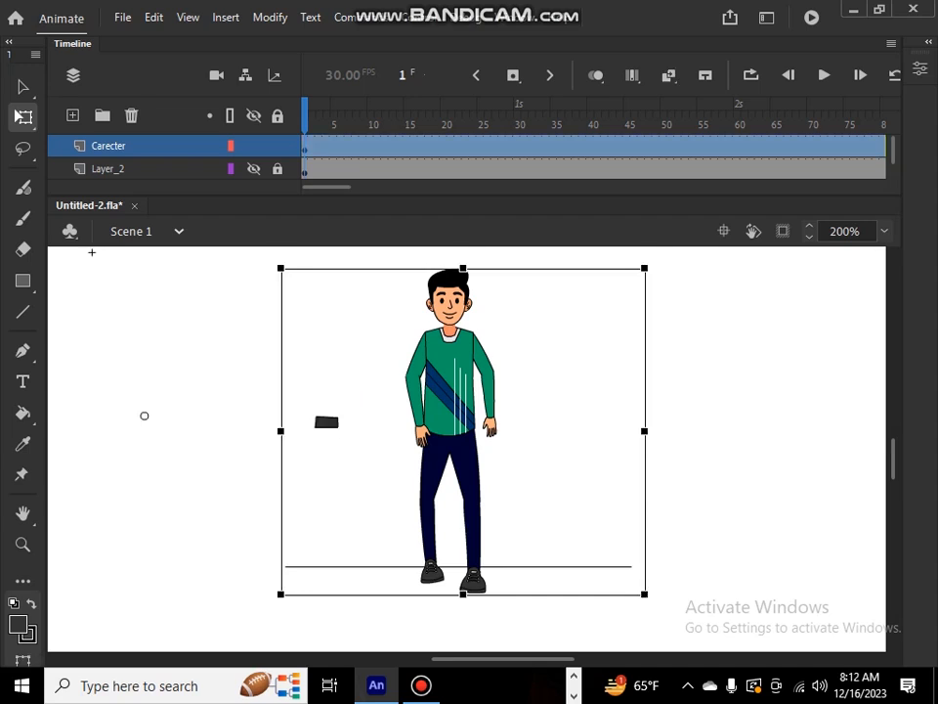
pyautogui.hotkey('ctrl', 'e')
pyautogui.hotkey('ctrl', 'e')
pyautogui.hotkey('ctrl', 'e')
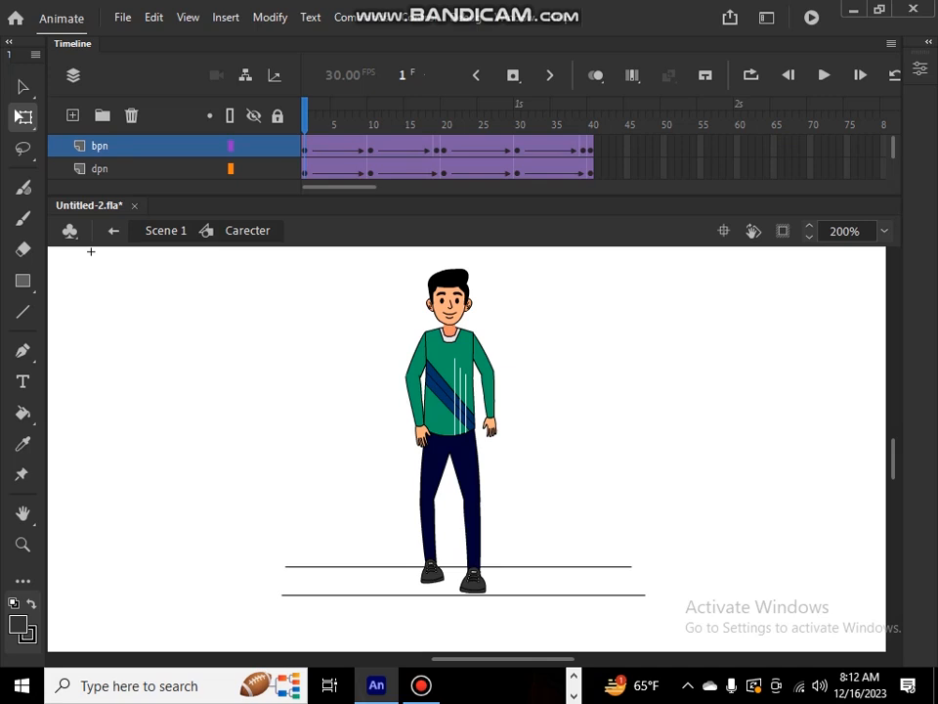
pyautogui.hotkey('ctrl', 'e')
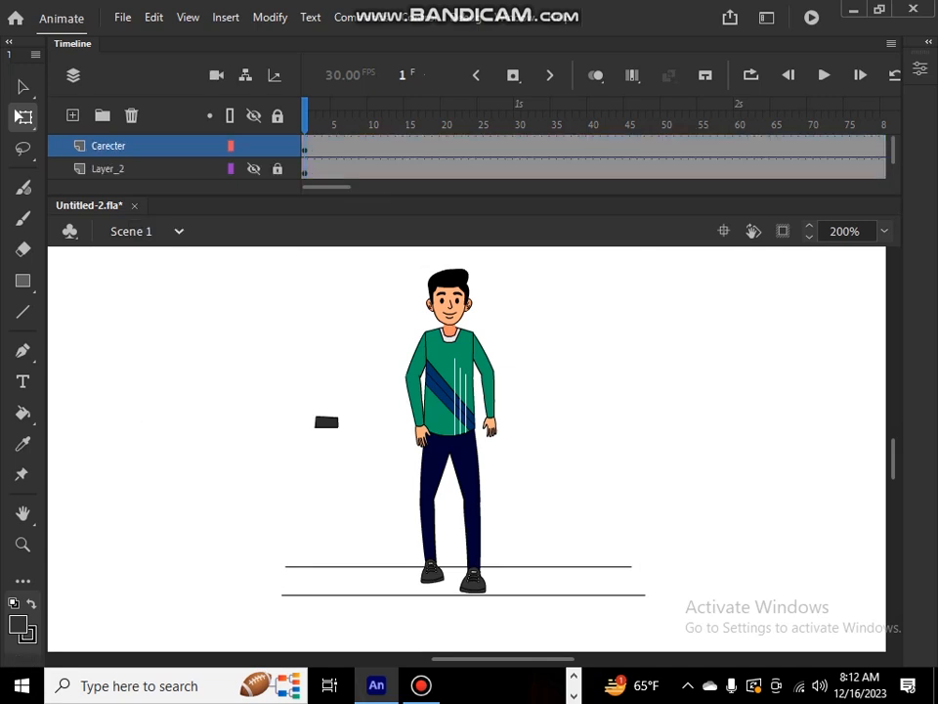
pyautogui.hotkey('ctrl', 'e')
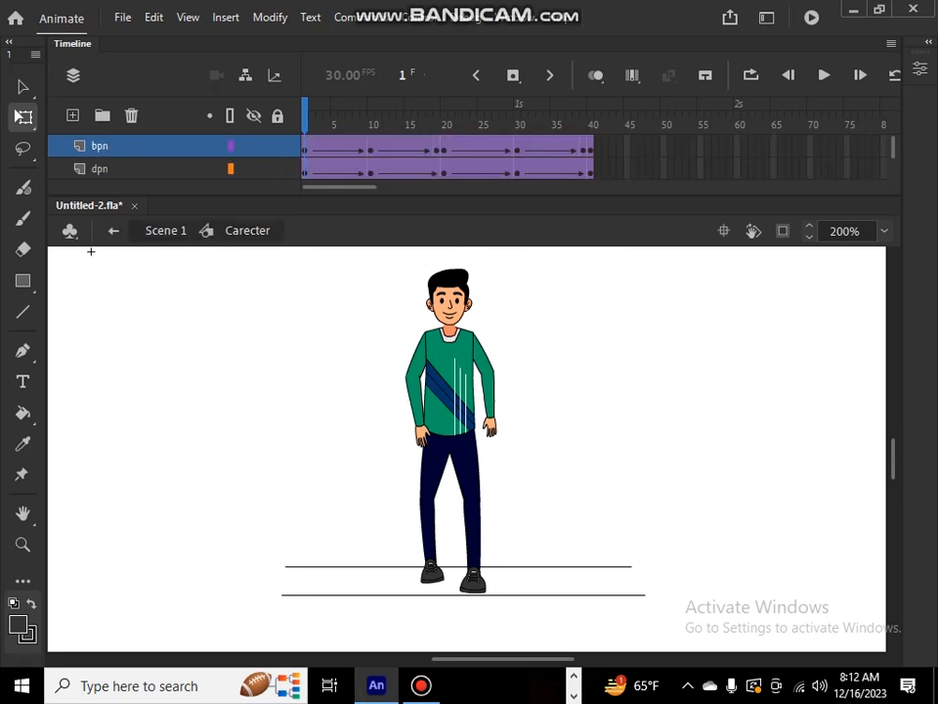
# Step: Enlarge the timeline to show all Carecter layers, hide the LINE layer, and shrink the timeline back to the bpn layer
pyautogui.moveTo(284, 196); pyautogui.dragTo(283, 599)
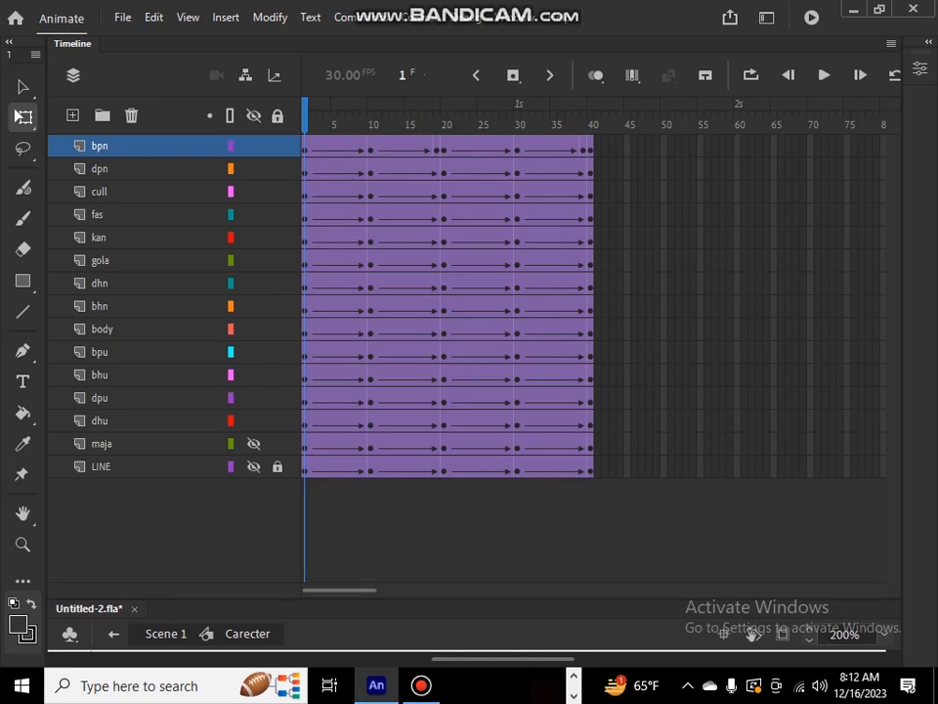
pyautogui.moveTo(469, 597); pyautogui.dragTo(469, 588)
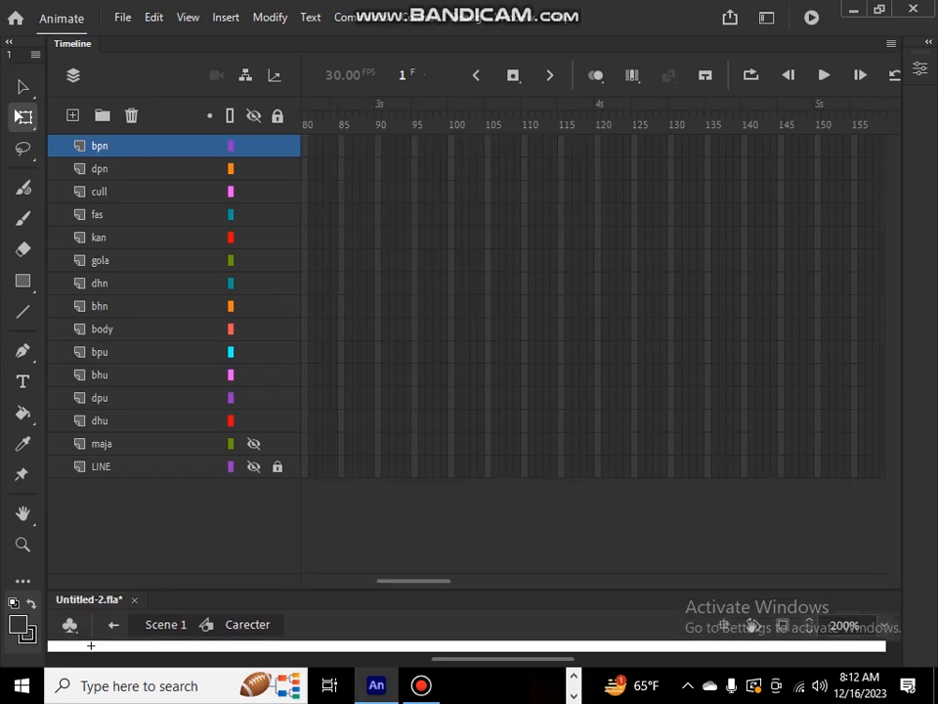
pyautogui.moveTo(469, 589); pyautogui.dragTo(469, 182)
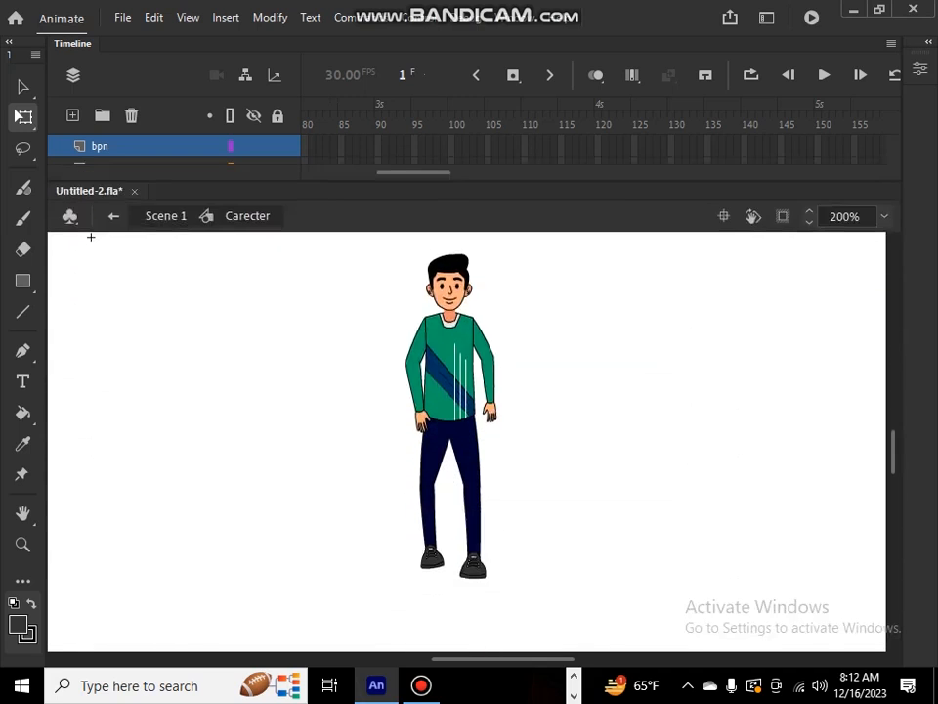
pyautogui.press('Return')
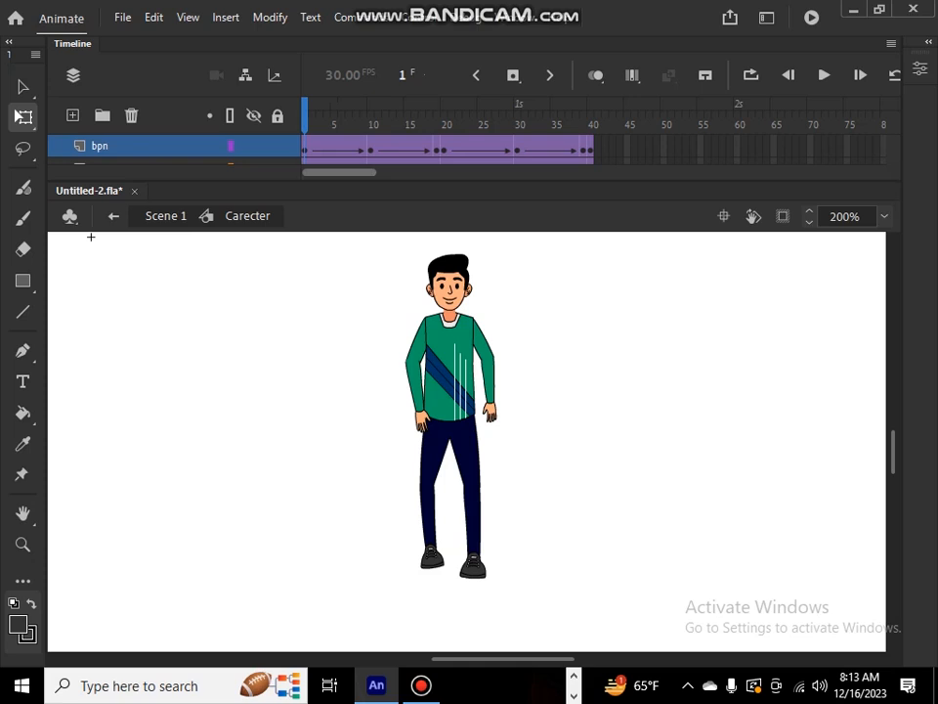
# Step: Compare the layers of Scene 1 with the full layer list inside the Carecter symbol
pyautogui.hotkey('ctrl', 'e')
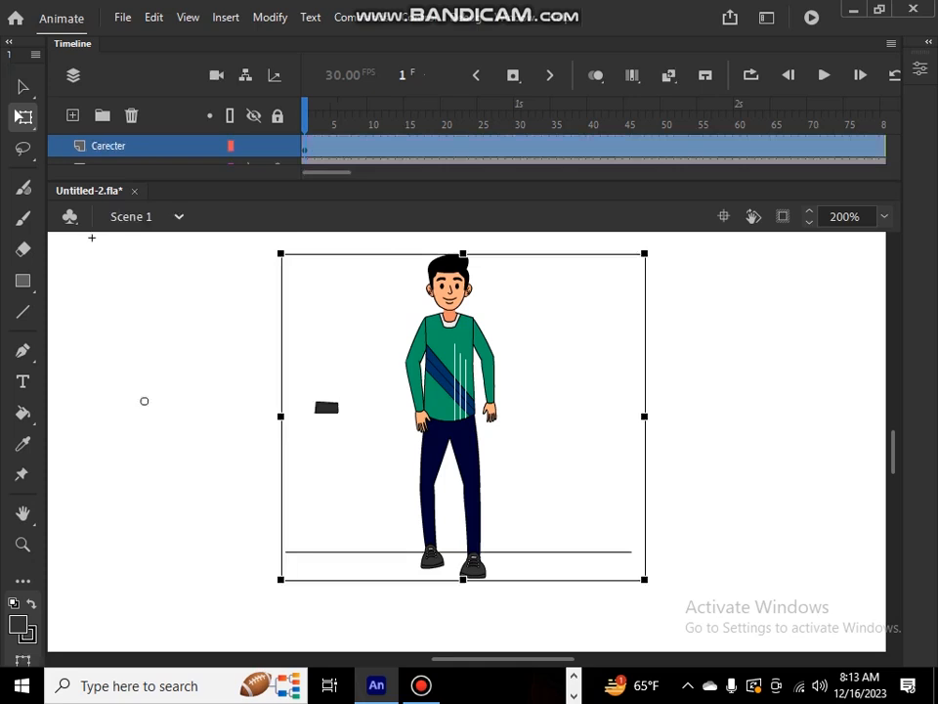
pyautogui.click(144, 401)
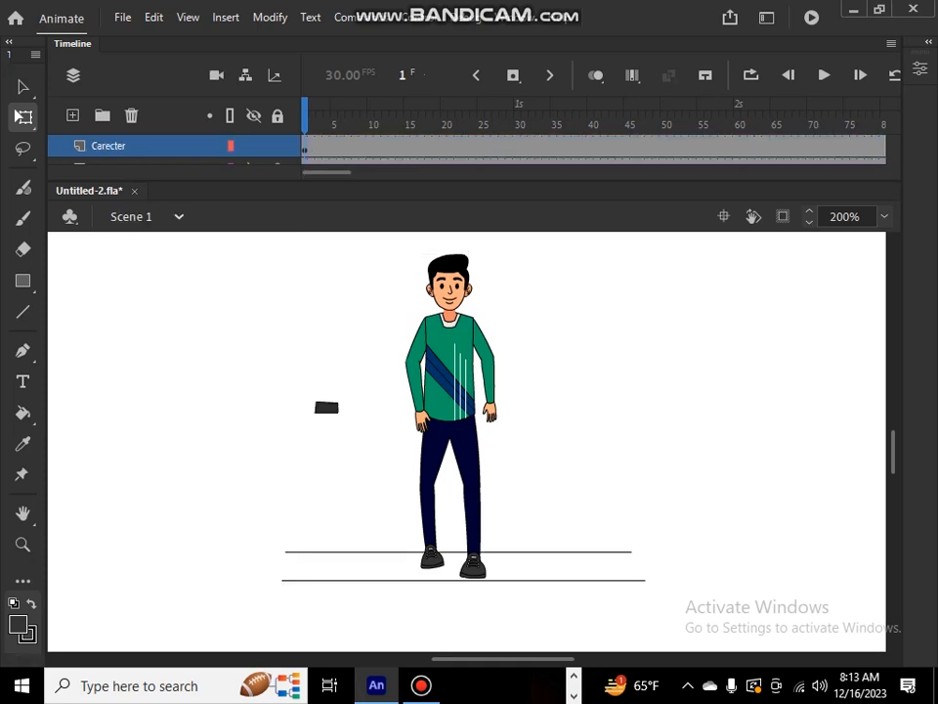
pyautogui.moveTo(467, 181)
pyautogui.mouseDown()
pyautogui.moveTo(468, 318)
pyautogui.moveTo(467, 201)
pyautogui.mouseUp()
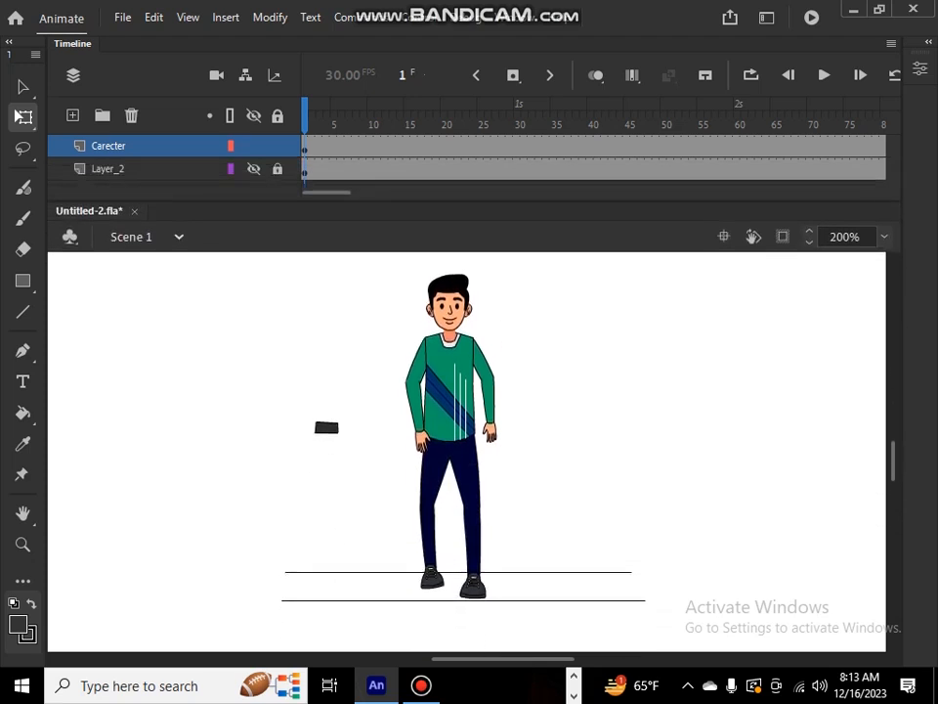
pyautogui.click(452, 396)
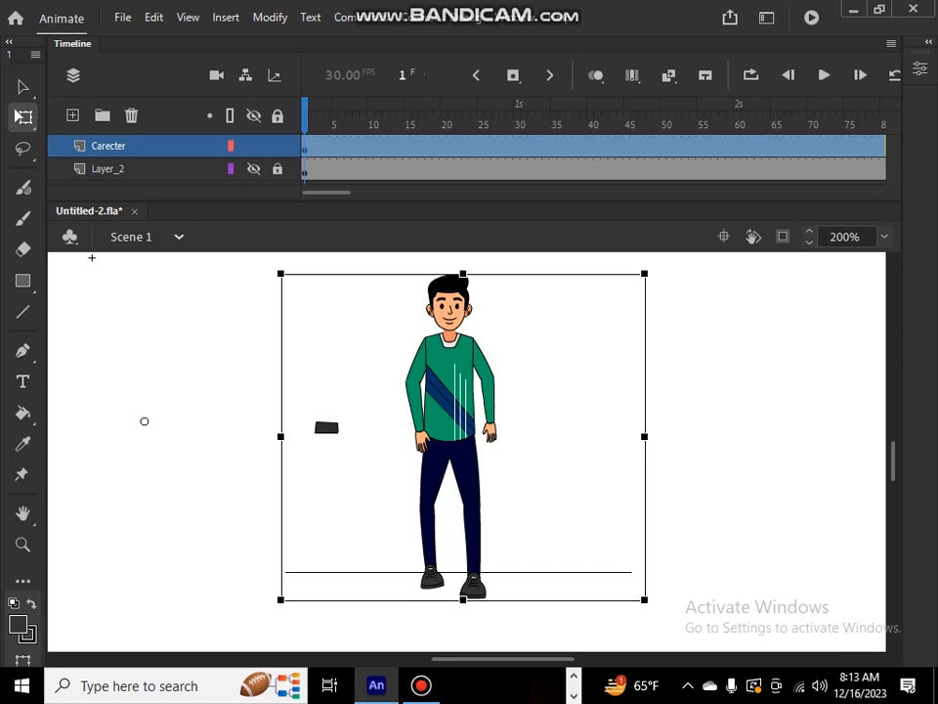
pyautogui.click(92, 259)
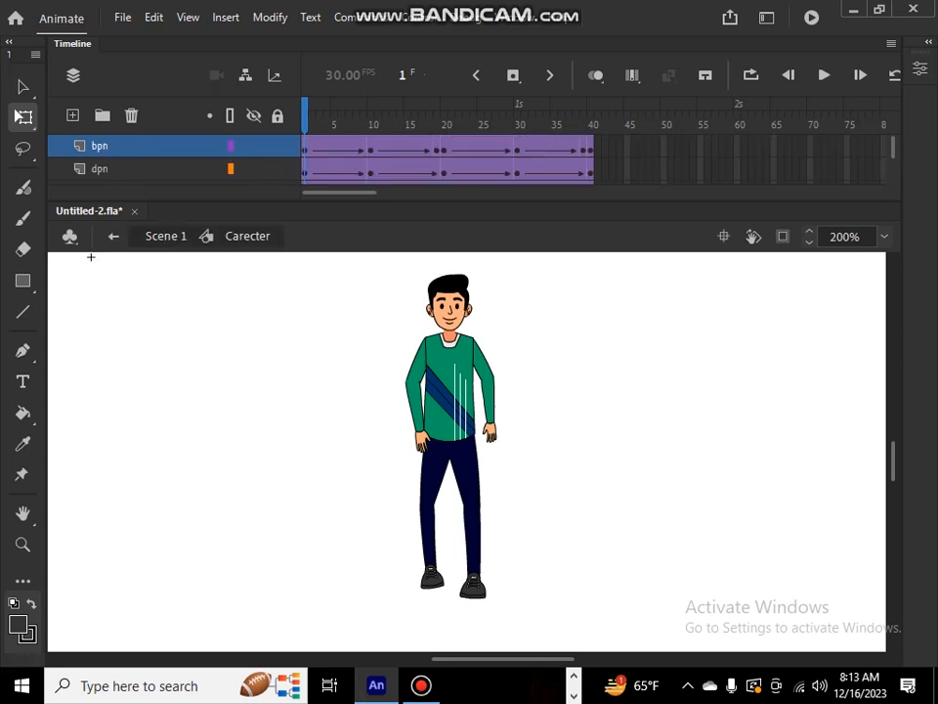
pyautogui.moveTo(344, 200); pyautogui.dragTo(344, 538)
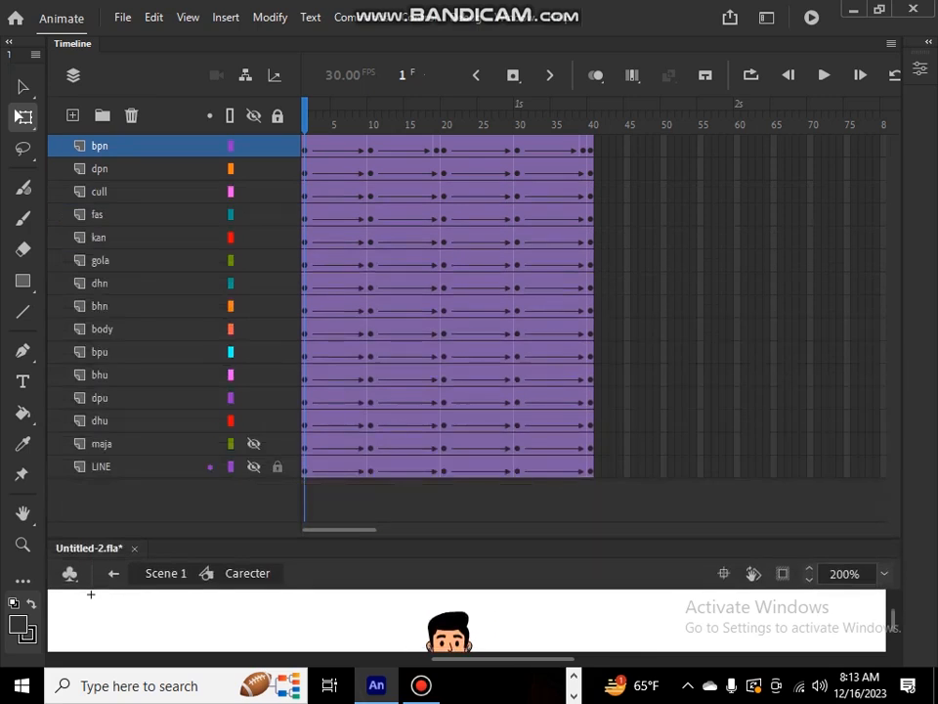
pyautogui.moveTo(345, 538); pyautogui.dragTo(345, 180)
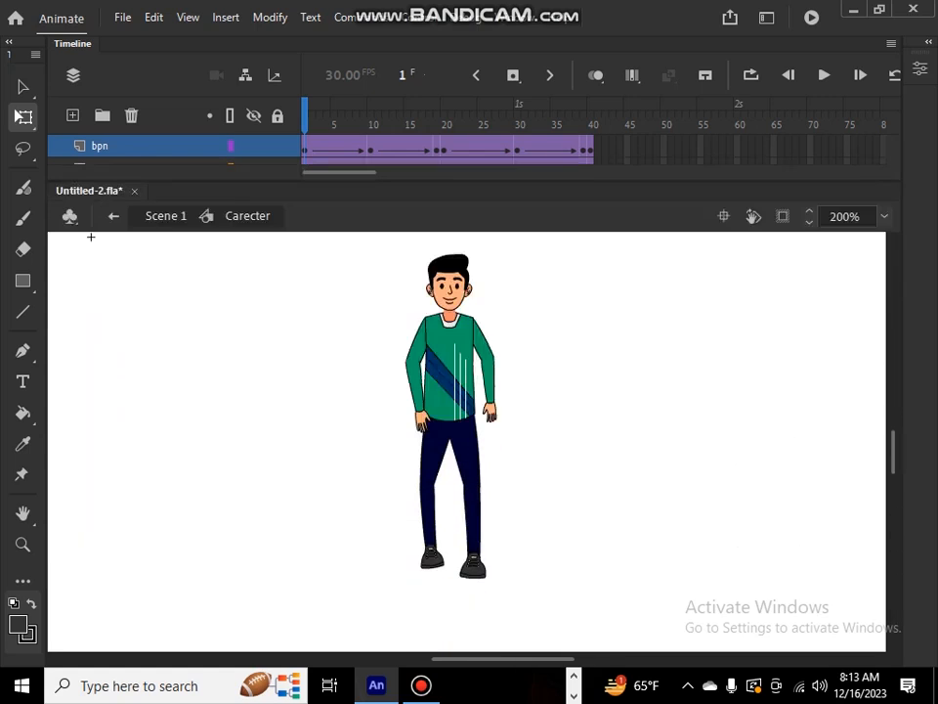
# Step: Return to Scene 1, delete the hidden, locked Layer_2, and play the timeline from frame 1
pyautogui.doubleClick(91, 237)
pyautogui.moveTo(623, 639); pyautogui.dragTo(560, 512)
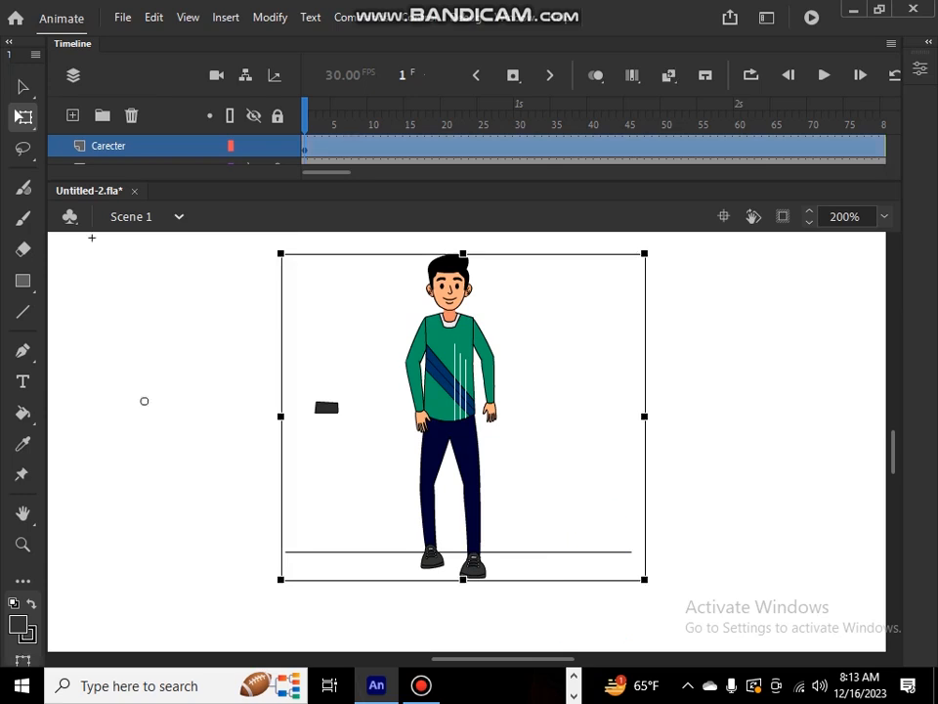
pyautogui.click(420, 172)
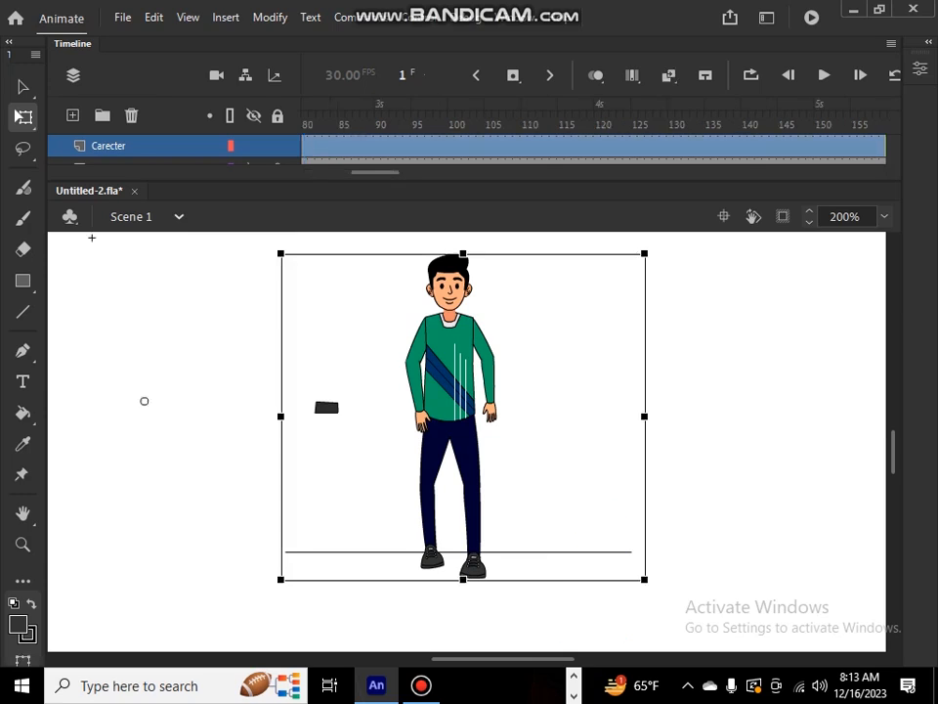
pyautogui.moveTo(410, 181); pyautogui.dragTo(410, 374)
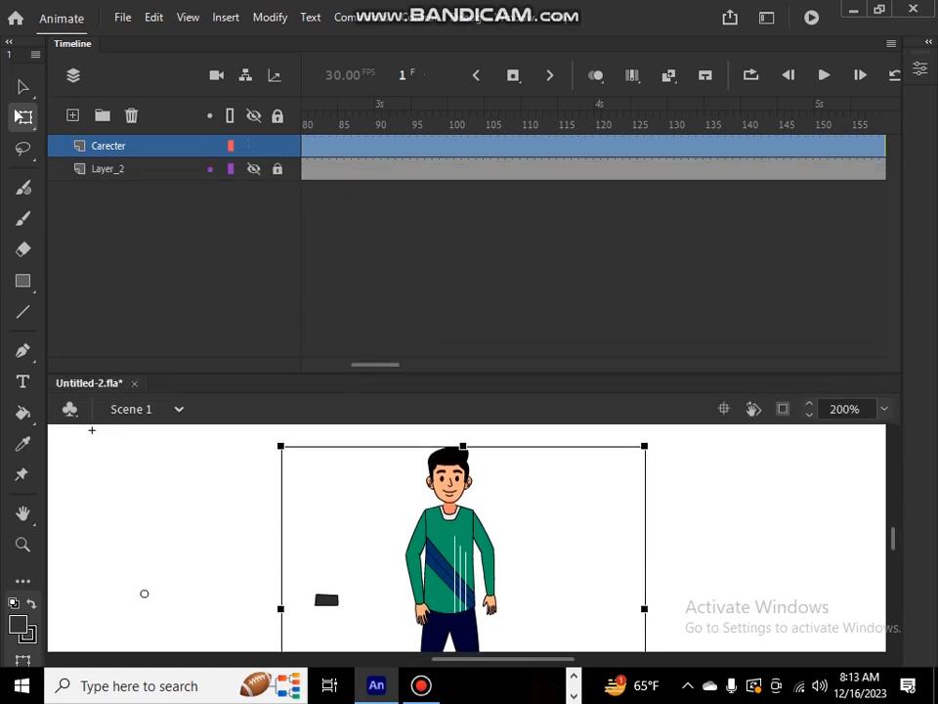
pyautogui.click(123, 169)
pyautogui.click(131, 116)
pyautogui.moveTo(388, 365); pyautogui.dragTo(342, 180)
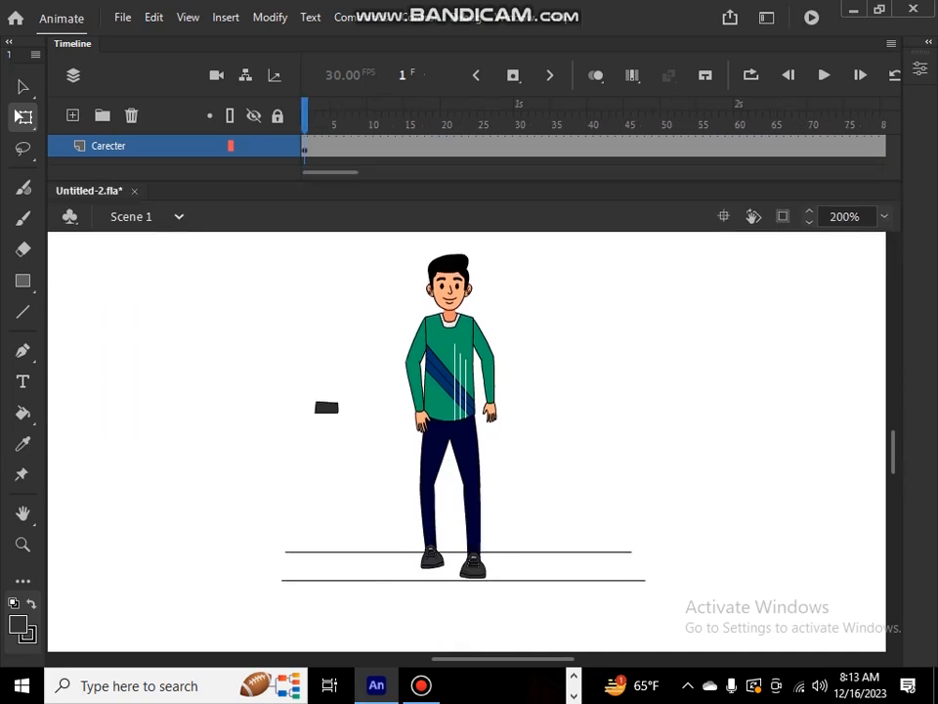
pyautogui.click(824, 76)
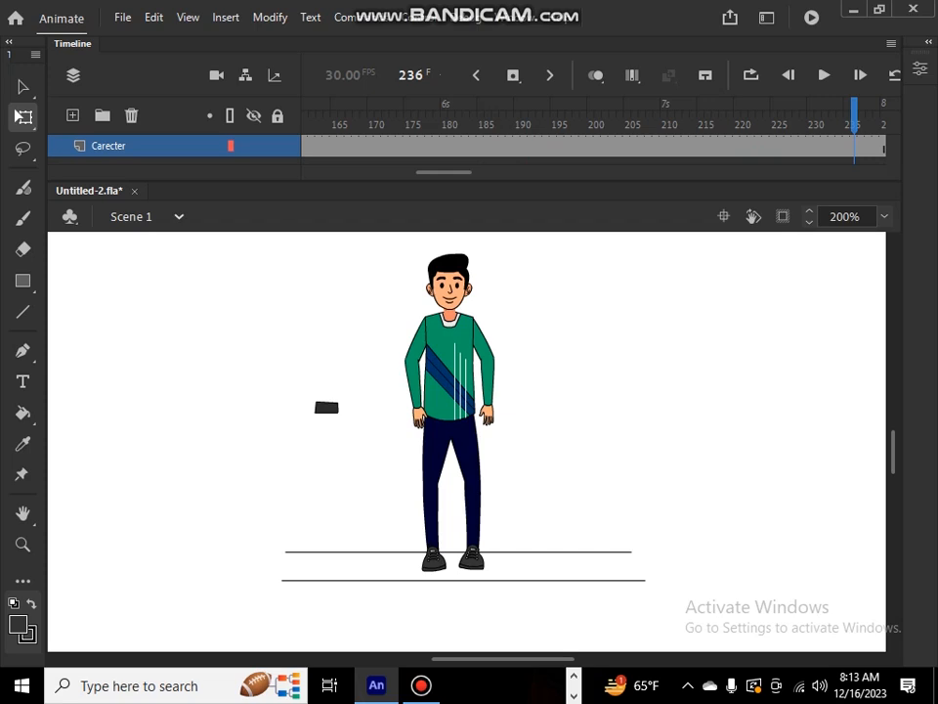
# Step: Delete the LINE layer inside the Carecter symbol and return to Scene 1 with nothing selected
pyautogui.doubleClick(451, 381)
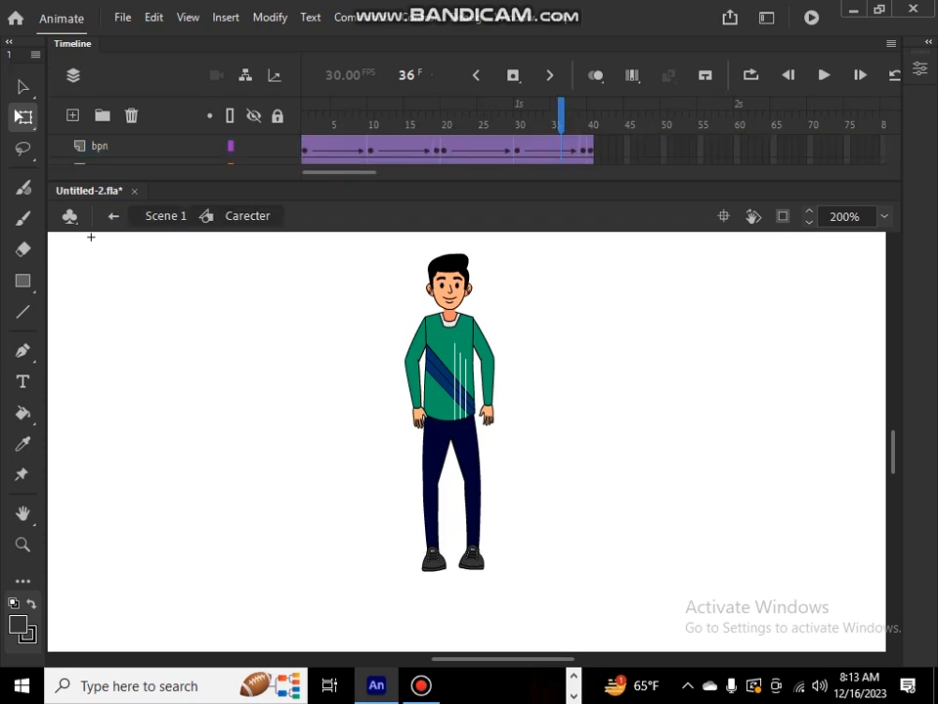
pyautogui.moveTo(470, 183); pyautogui.dragTo(469, 531)
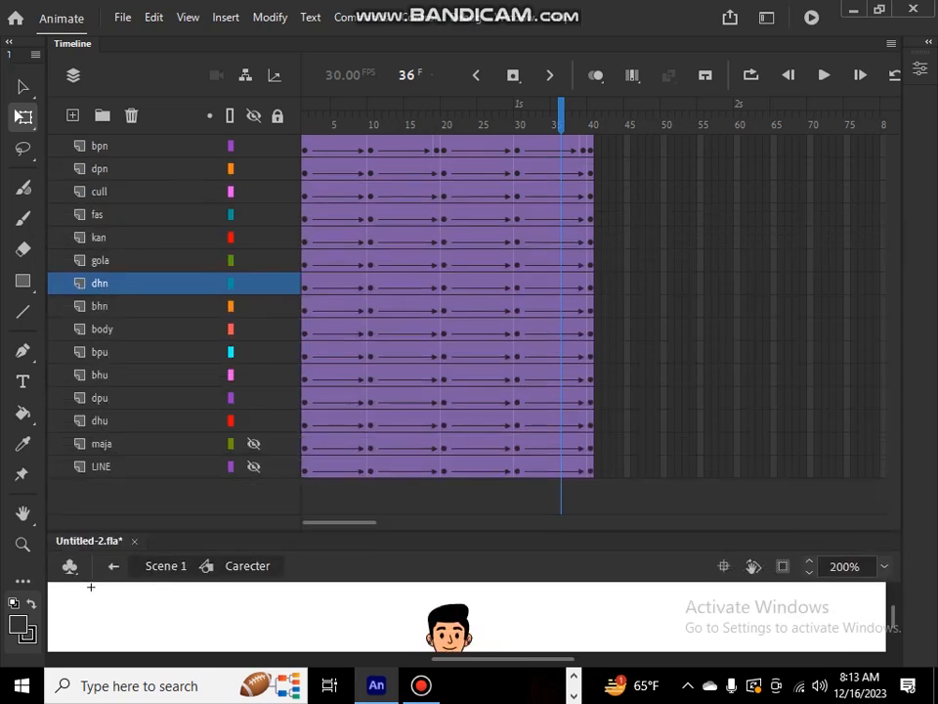
pyautogui.click(147, 466)
pyautogui.press('Delete')
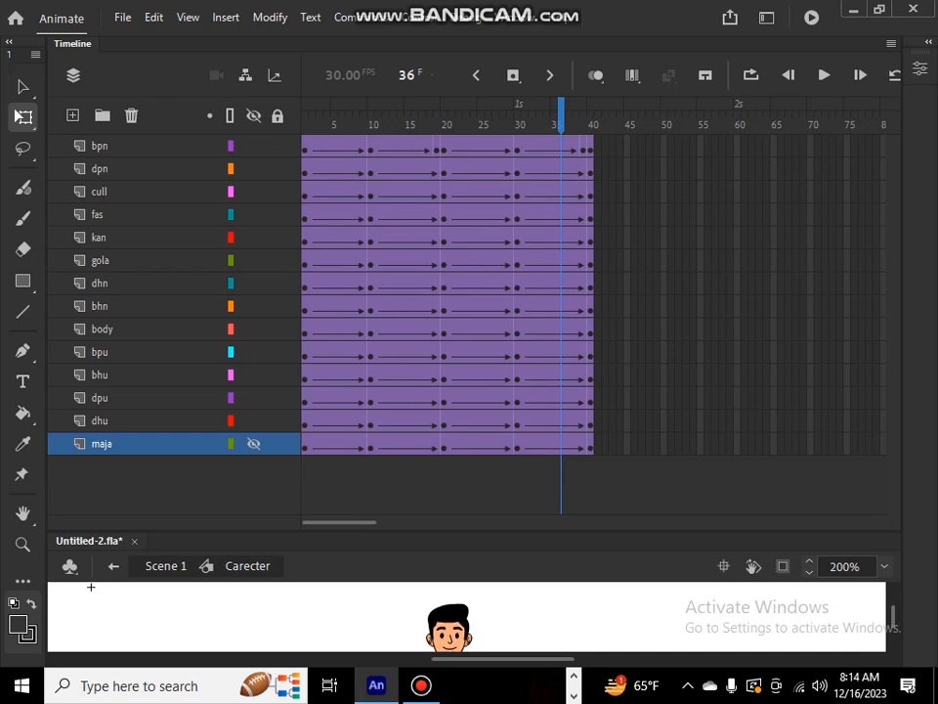
pyautogui.moveTo(469, 531); pyautogui.dragTo(469, 192)
pyautogui.doubleClick(144, 411)
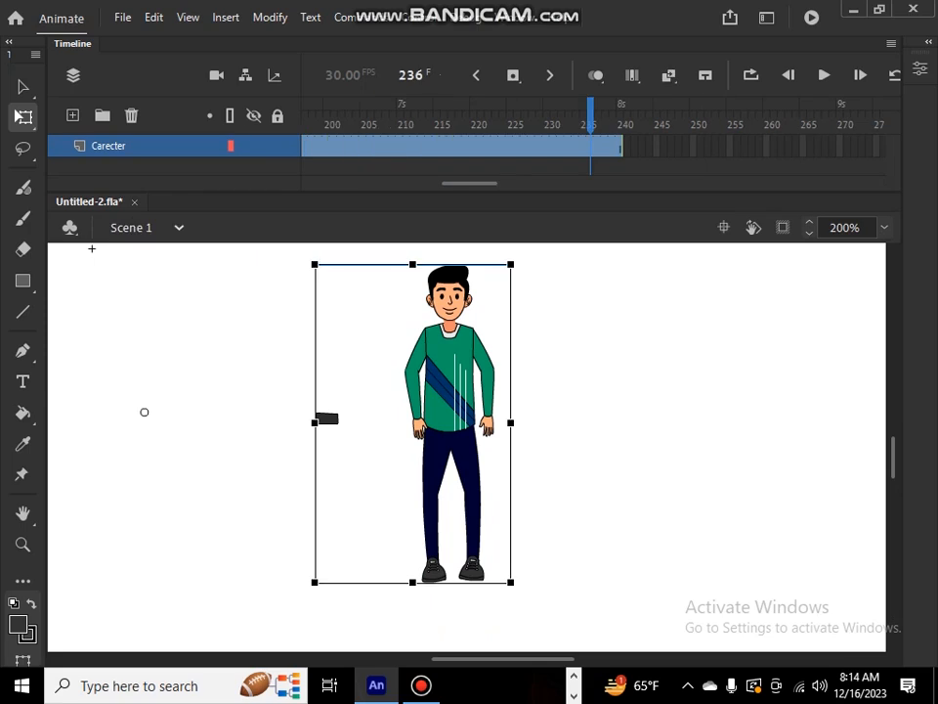
pyautogui.click(92, 248)
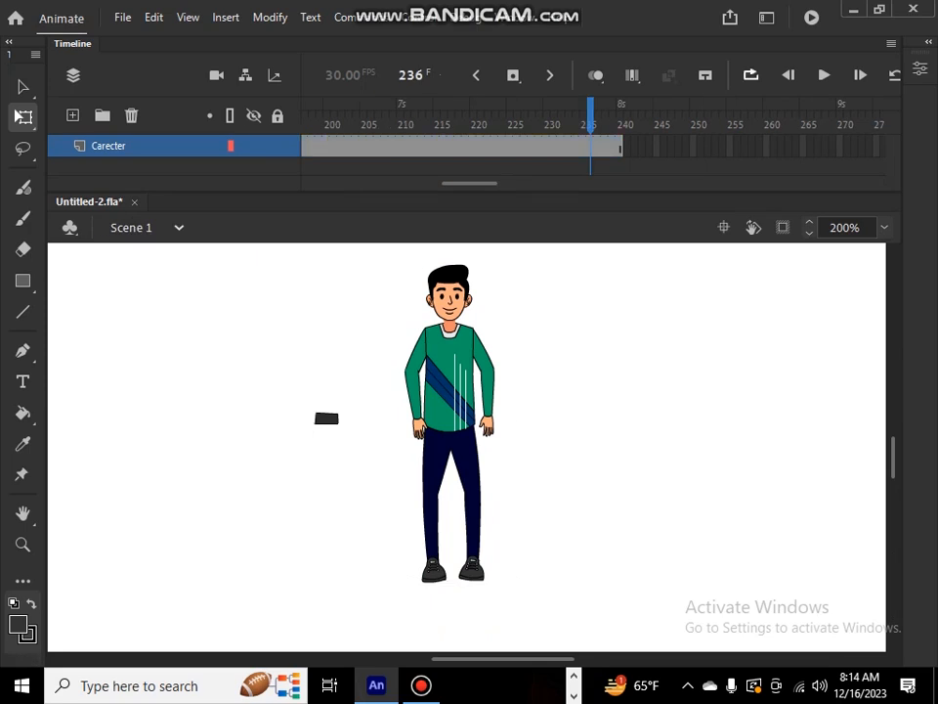
# Step: Turn on looped playback for the Scene 1 timeline and play it from frame 1
pyautogui.click(751, 76)
pyautogui.moveTo(590, 124); pyautogui.dragTo(303, 124)
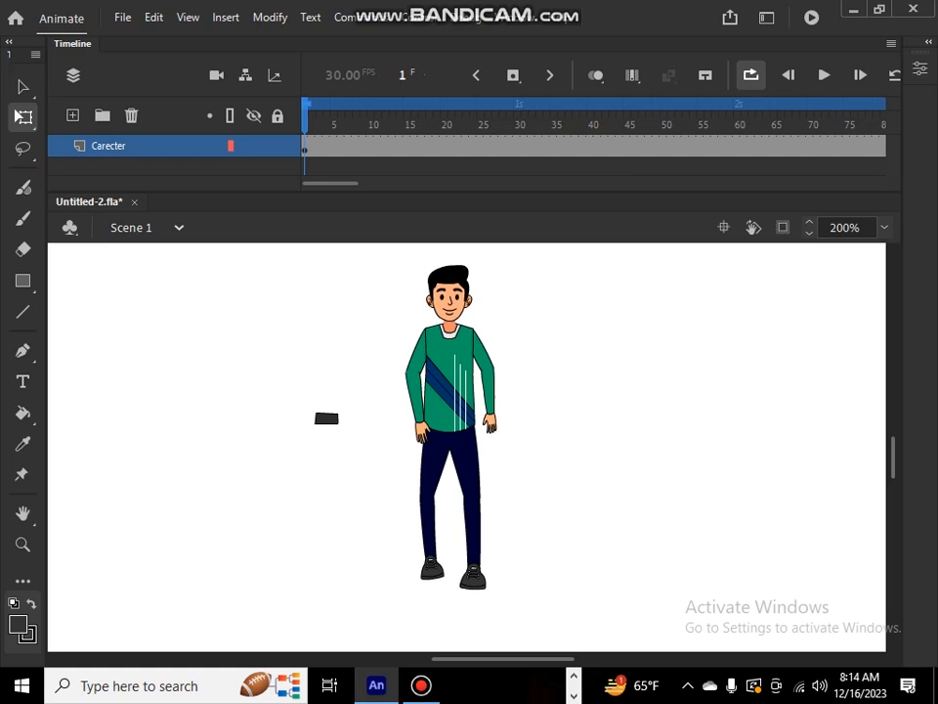
pyautogui.press('Return')
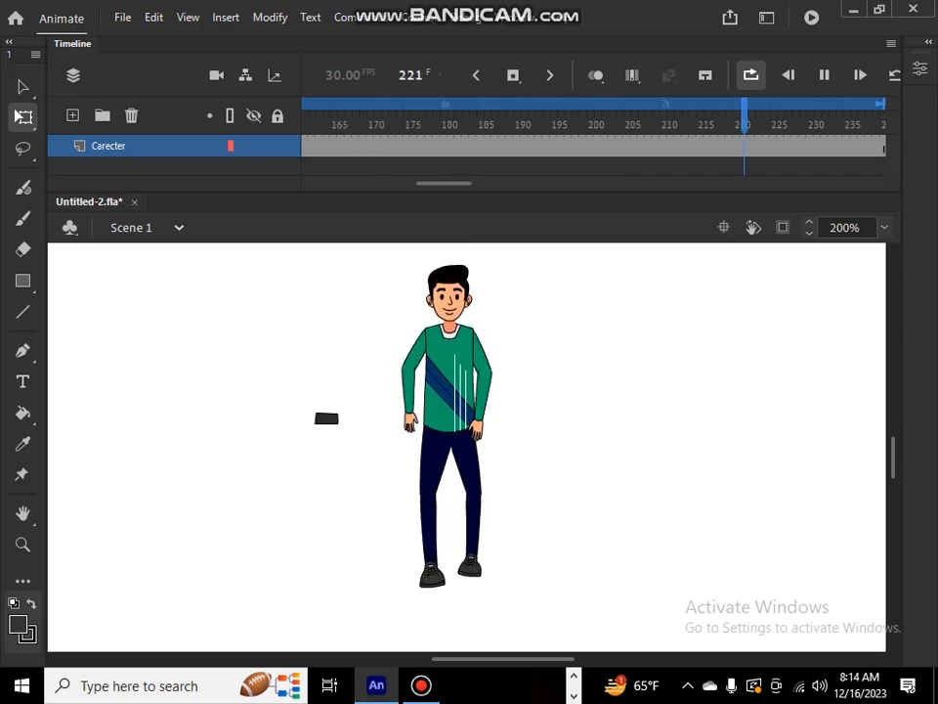
# Step: Test the movie twice to check how large the character appears on the stage
pyautogui.hotkey('ctrl', 'Return')
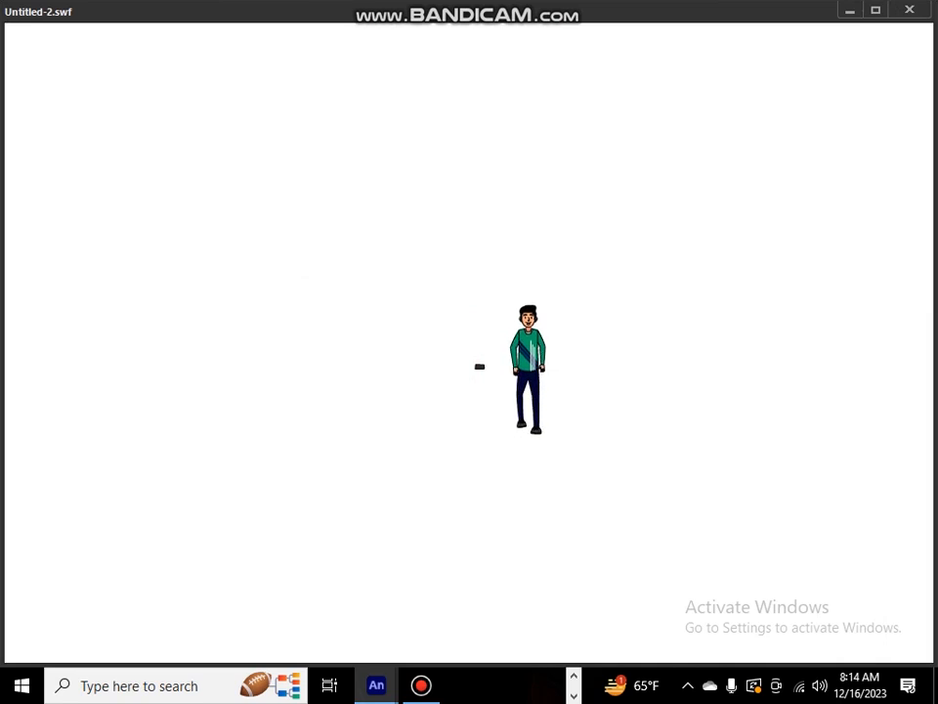
pyautogui.click(910, 9)
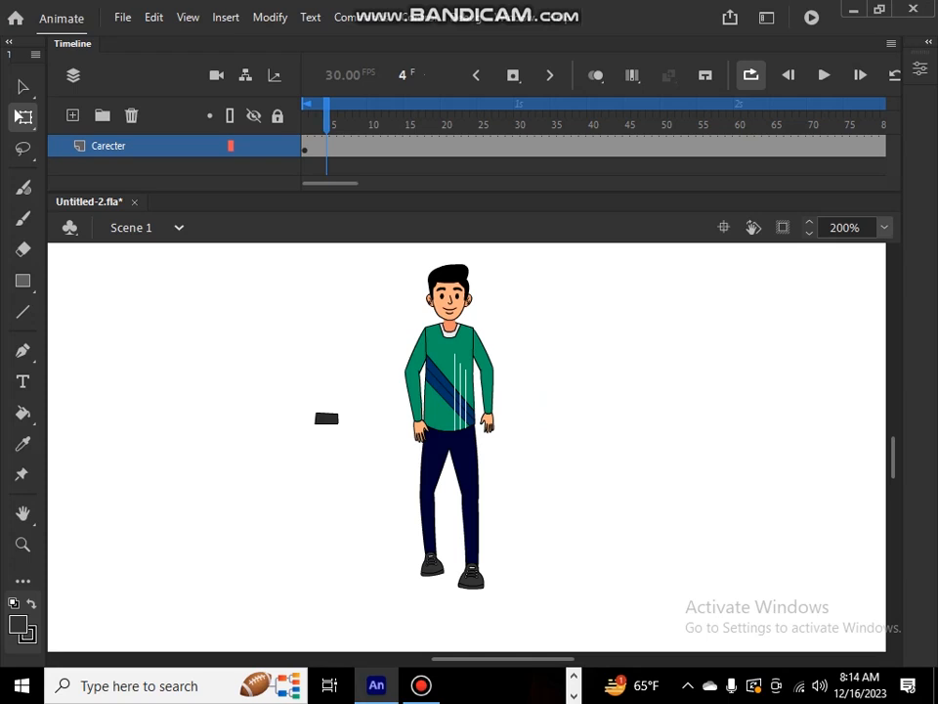
pyautogui.hotkey('ctrl', '=')
pyautogui.hotkey('ctrl', '=')
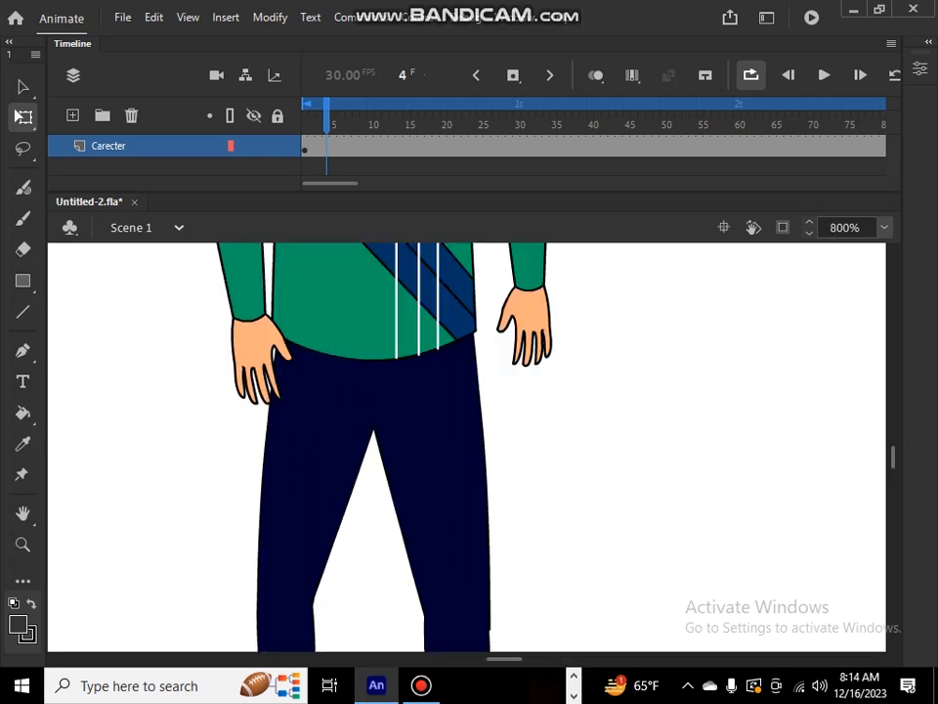
pyautogui.hotkey('ctrl', 'Return')
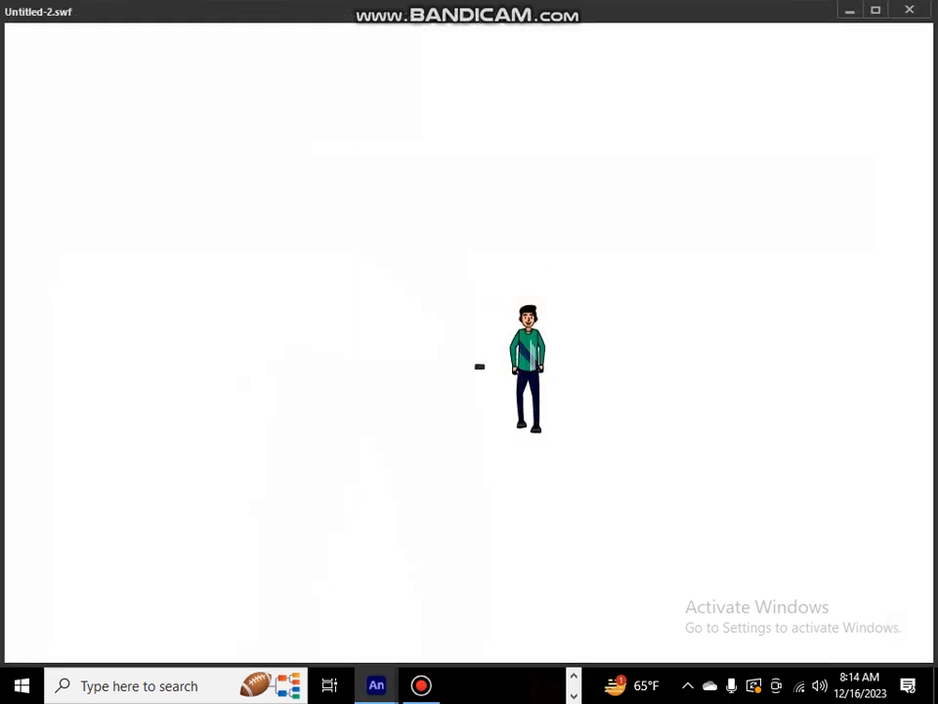
pyautogui.click(910, 10)
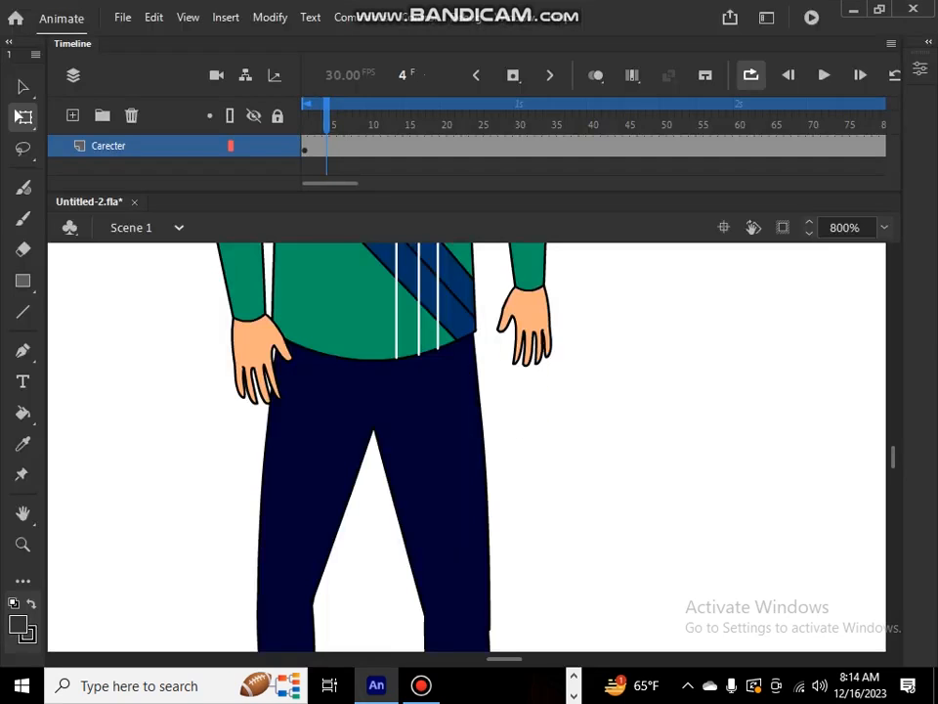
pyautogui.hotkey('ctrl', '-')
pyautogui.hotkey('ctrl', '-')
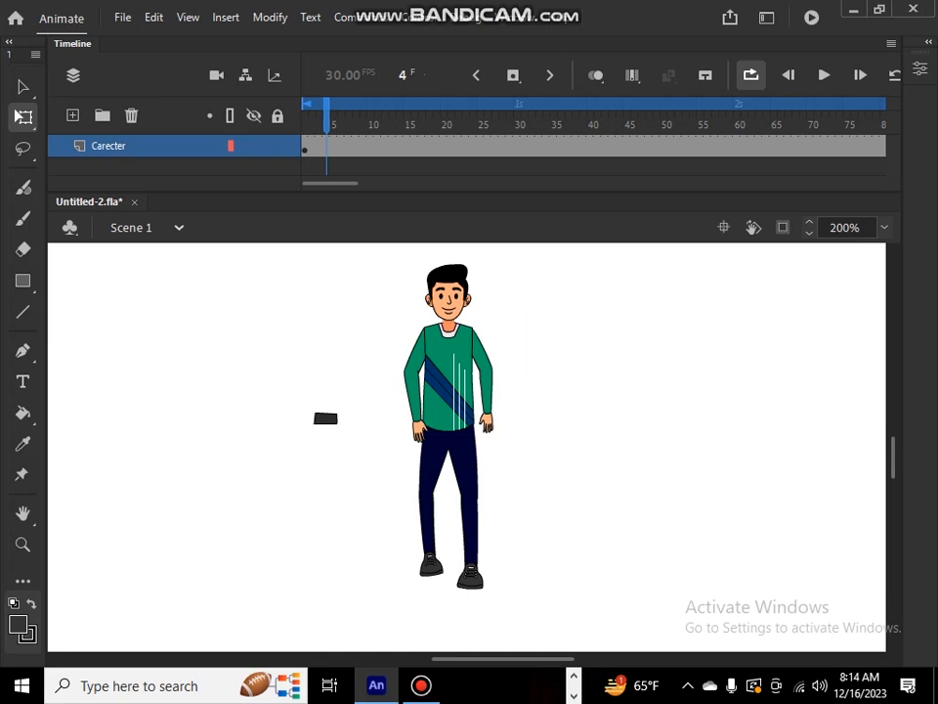
# Step: Scale the character instance up to a little over twice its size, reposition it mid-stage, and test the movie
pyautogui.moveTo(364, 262); pyautogui.dragTo(544, 649)
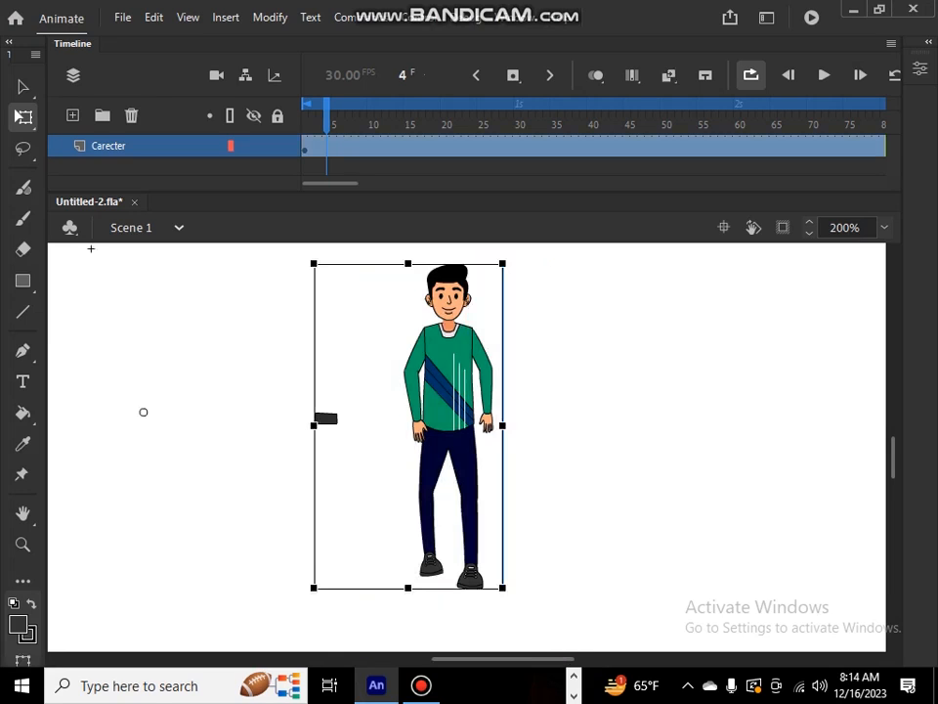
pyautogui.scroll(5, 144, 412)
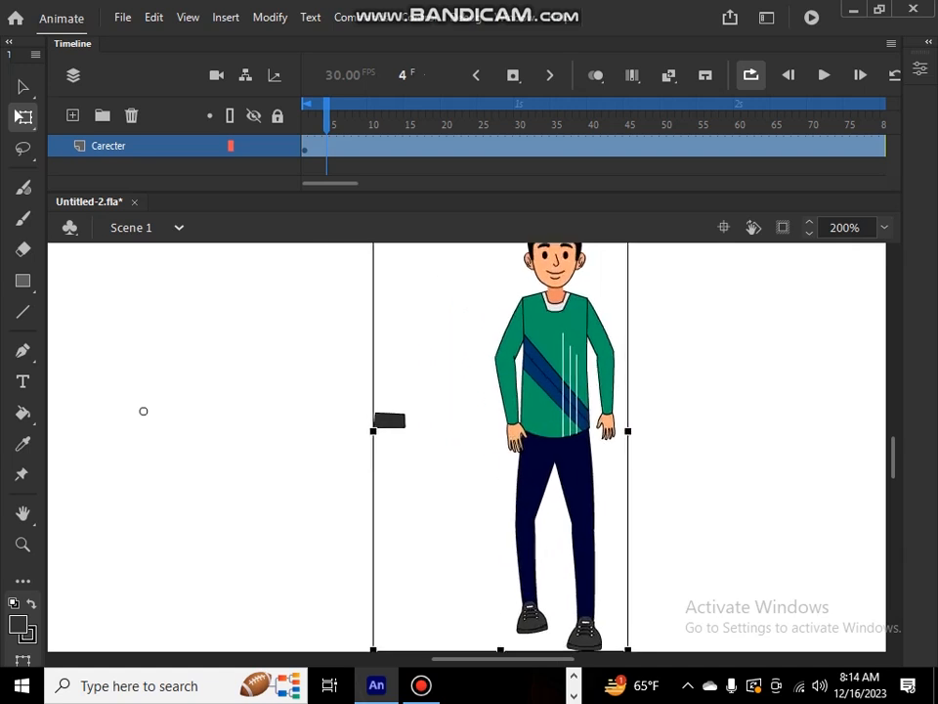
pyautogui.moveTo(629, 350); pyautogui.dragTo(392, 305)
pyautogui.moveTo(415, 439); pyautogui.dragTo(363, 264)
pyautogui.moveTo(430, 474); pyautogui.dragTo(657, 586)
pyautogui.moveTo(579, 332); pyautogui.dragTo(477, 530)
pyautogui.hotkey('ctrl', 'Return')
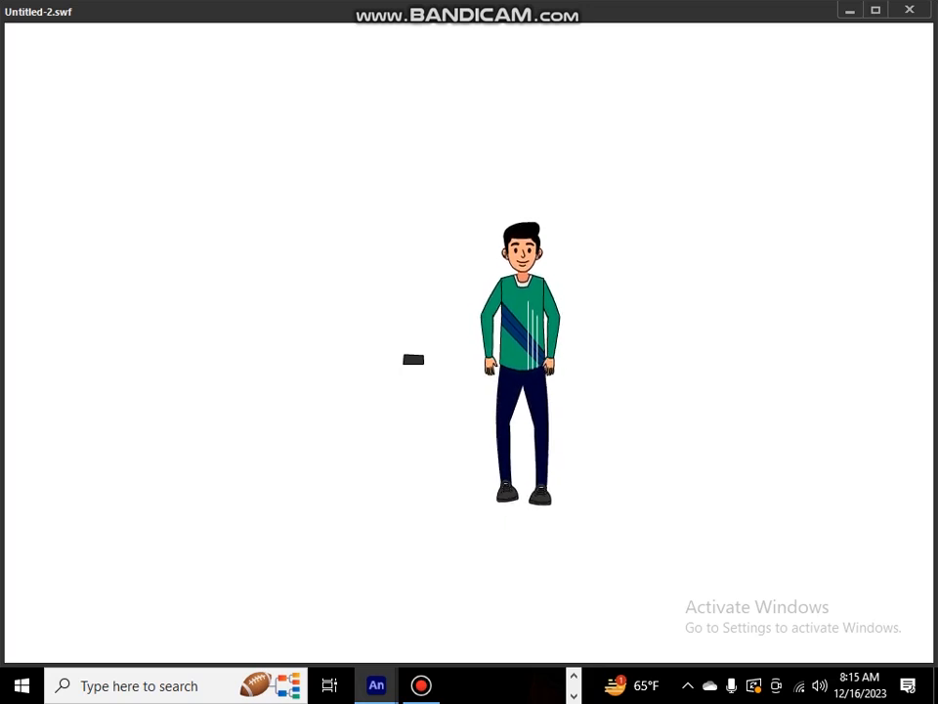
pyautogui.hotkey('ctrl', 'w')
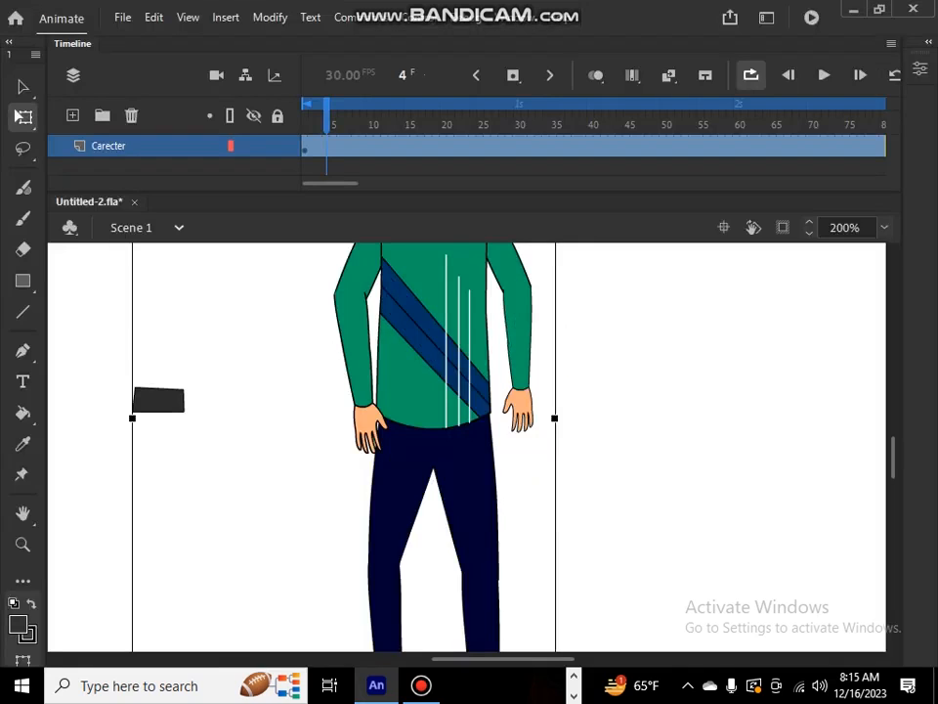
pyautogui.scroll(5, 466, 446)
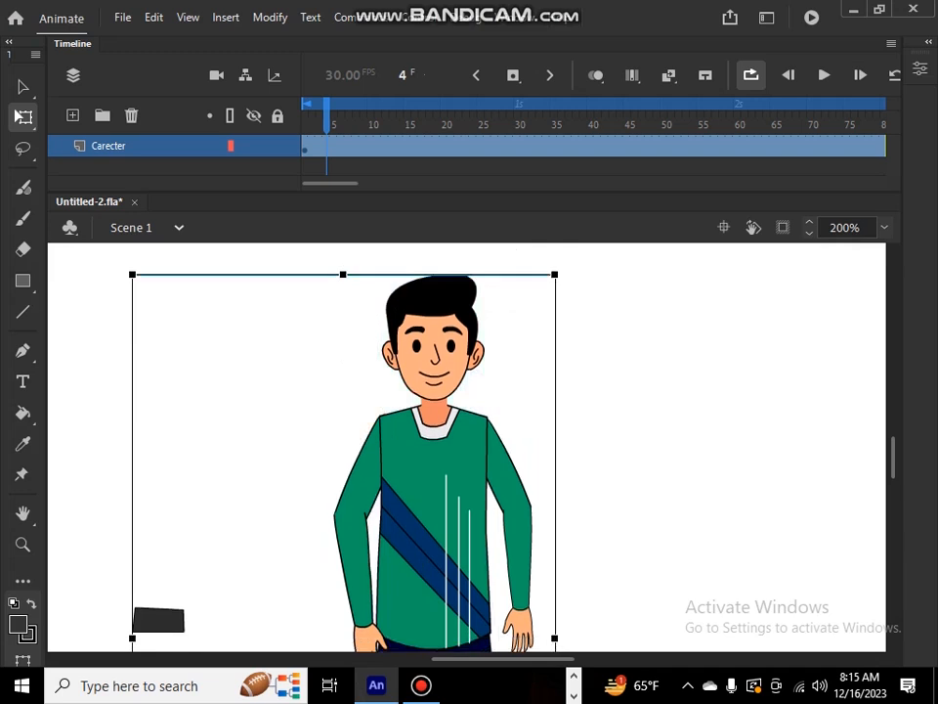
pyautogui.hotkey('ctrl', 'shift', 'a')
pyautogui.hotkey('ctrl', 'a')
pyautogui.hotkey('ctrl', 'shift', 'a')
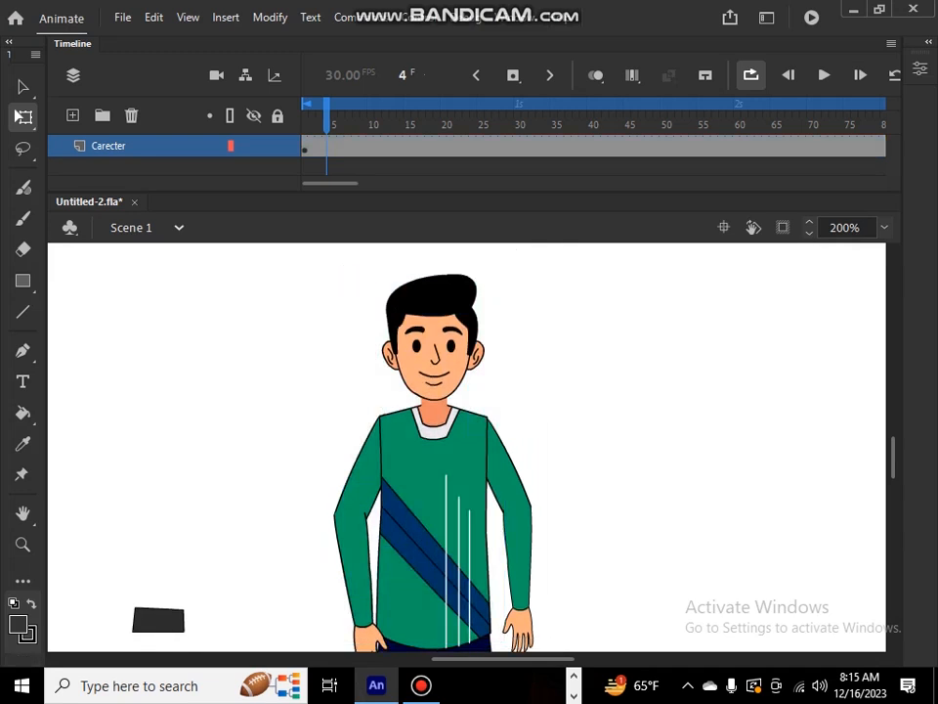
pyautogui.moveTo(331, 183)
pyautogui.mouseDown()
pyautogui.moveTo(540, 184)
pyautogui.moveTo(331, 184)
pyautogui.mouseUp()
pyautogui.scroll(-5, 467, 447)
pyautogui.scroll(5, 466, 447)
pyautogui.scroll(3, 467, 447)
pyautogui.scroll(-1, 466, 447)
pyautogui.scroll(5, 466, 447)
pyautogui.scroll(-5, 466, 447)
pyautogui.scroll(-3, 466, 446)
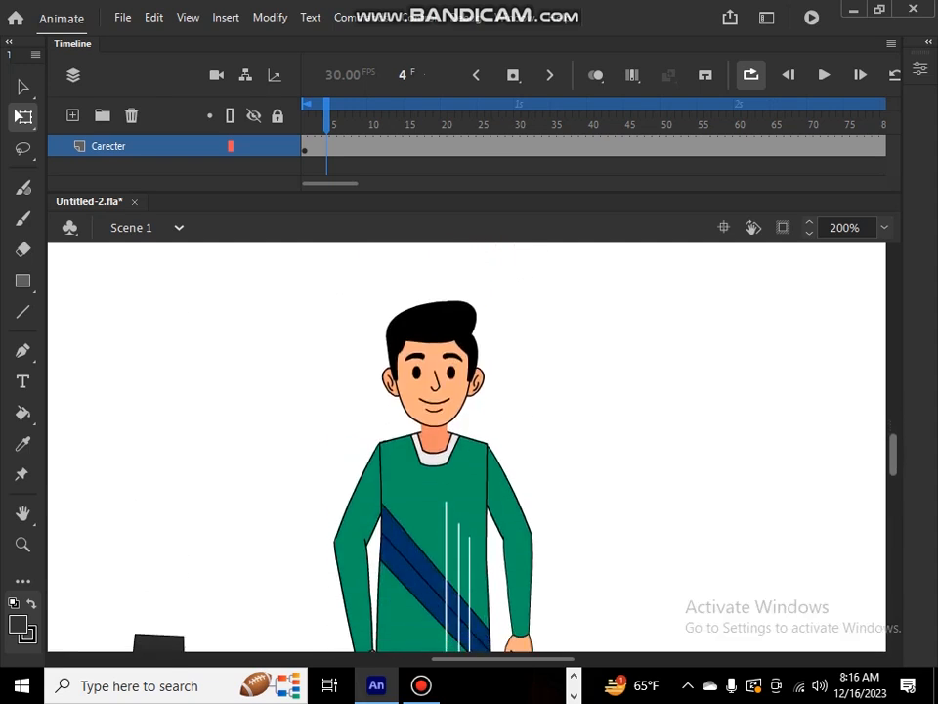
pyautogui.scroll(-5, 466, 447)
pyautogui.scroll(2, 466, 446)
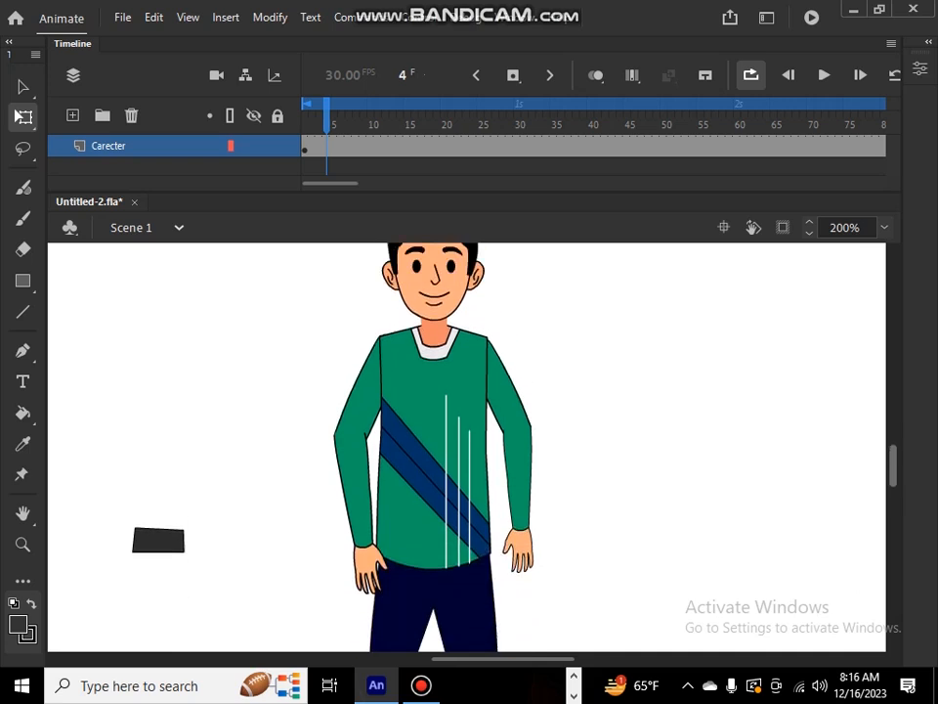
pyautogui.scroll(3, 467, 447)
pyautogui.scroll(-2, 466, 447)
pyautogui.scroll(1, 467, 447)
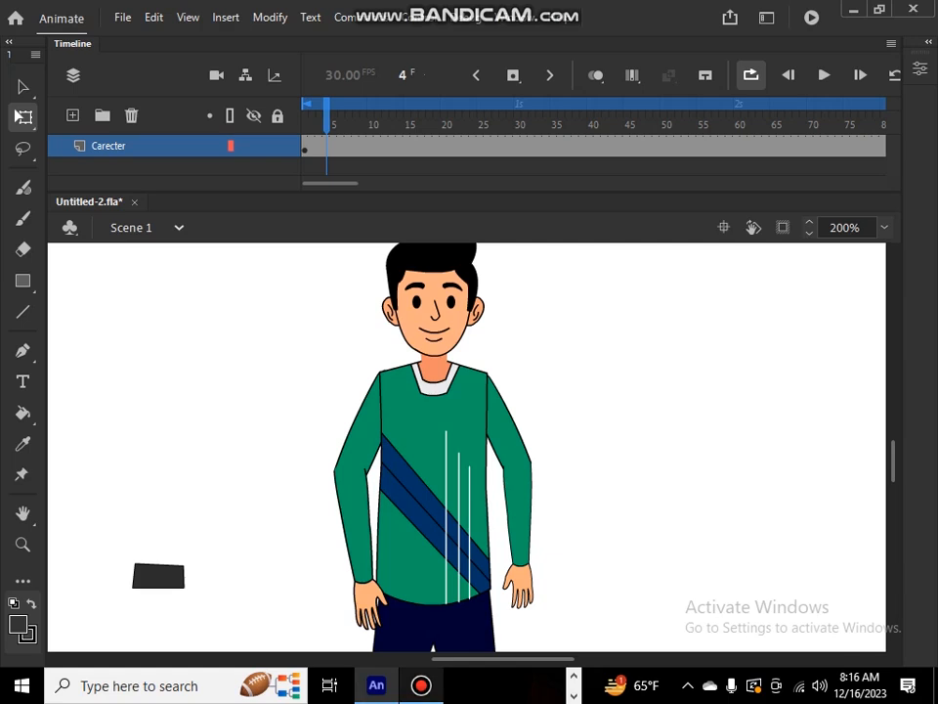
pyautogui.click(421, 685)
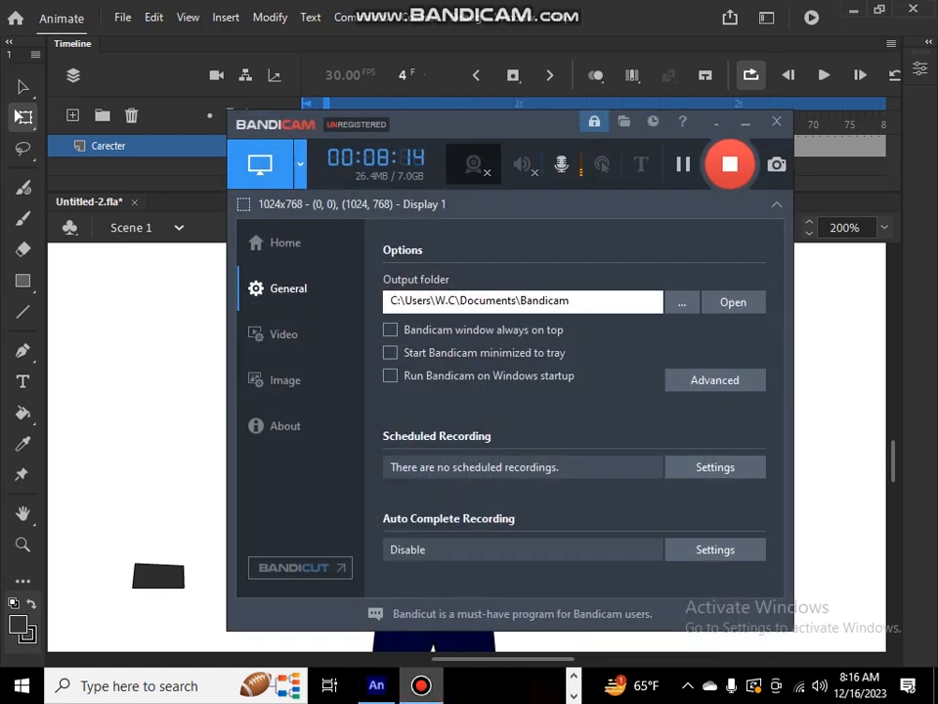
pyautogui.hotkey('alt', 'Tab')
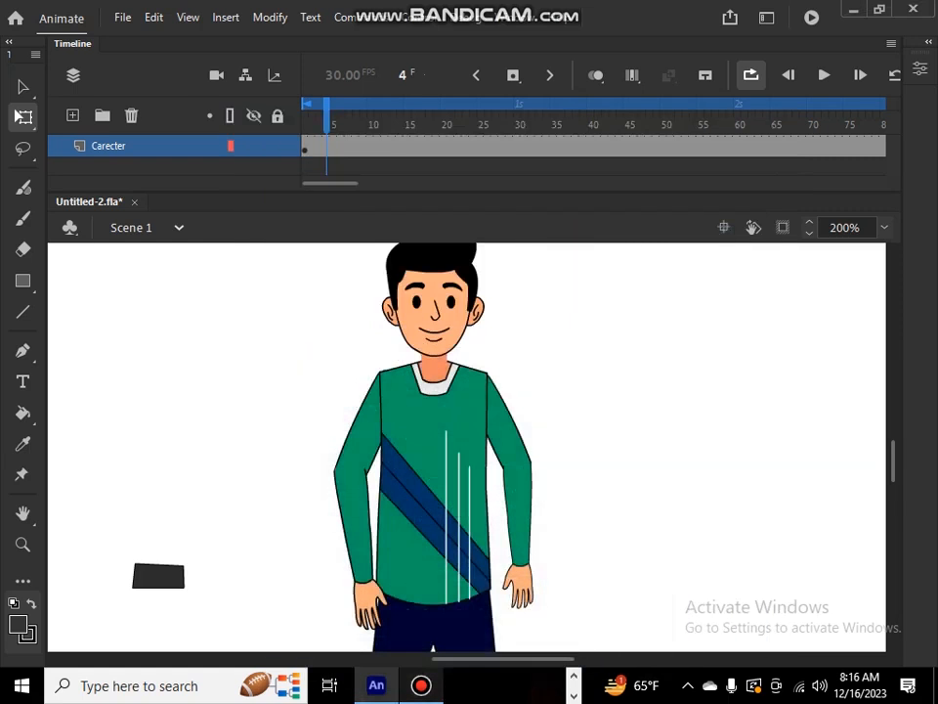
pyautogui.click(421, 685)
pyautogui.click(421, 685)
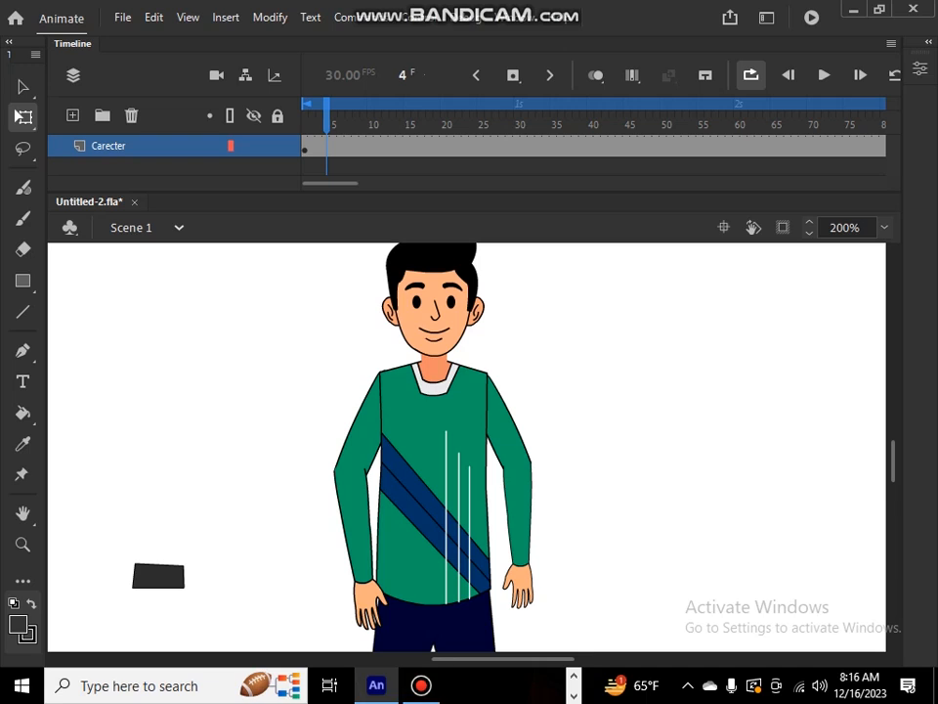
# Step: Move the Scene 1 playhead back to frame 1 and bring the character's whole head into view
pyautogui.press(',')
pyautogui.press(',')
pyautogui.press(',')
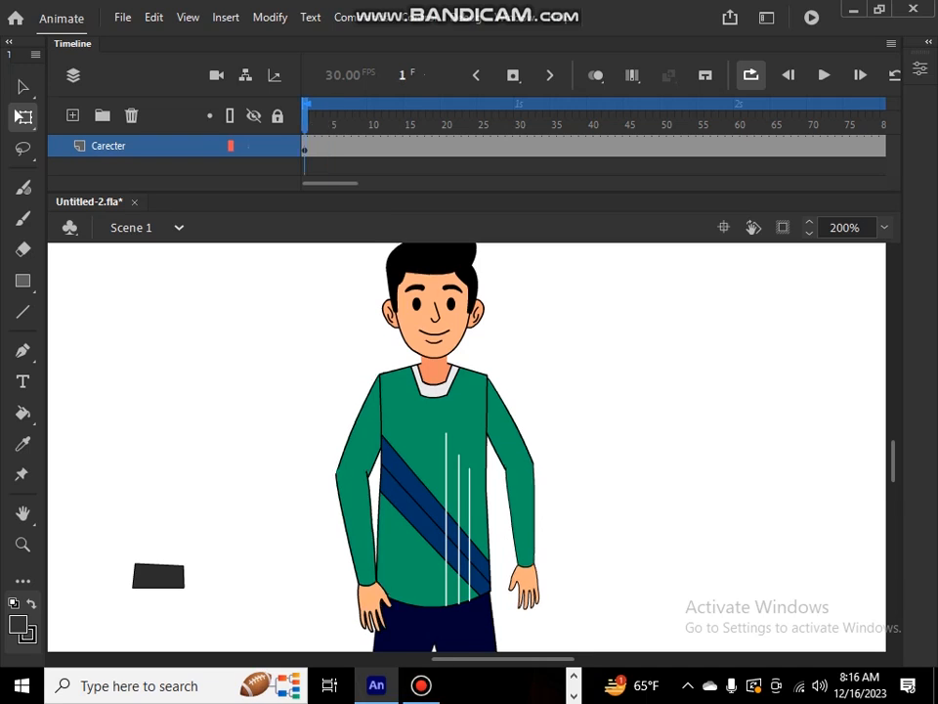
pyautogui.moveTo(893, 461)
pyautogui.mouseDown()
pyautogui.moveTo(894, 376)
pyautogui.moveTo(894, 479)
pyautogui.moveTo(893, 456)
pyautogui.mouseUp()
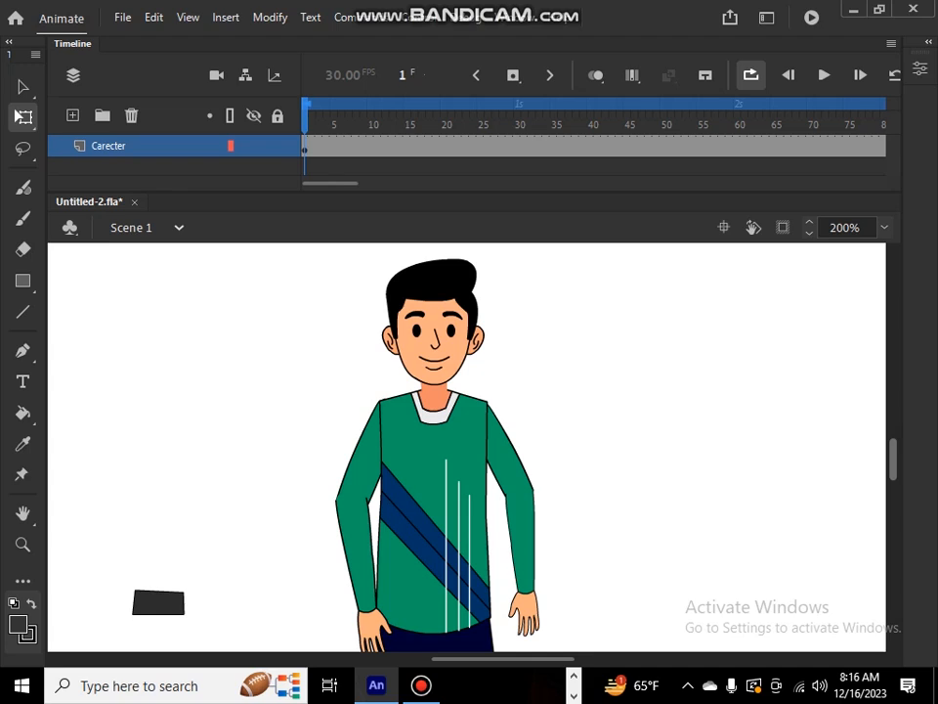